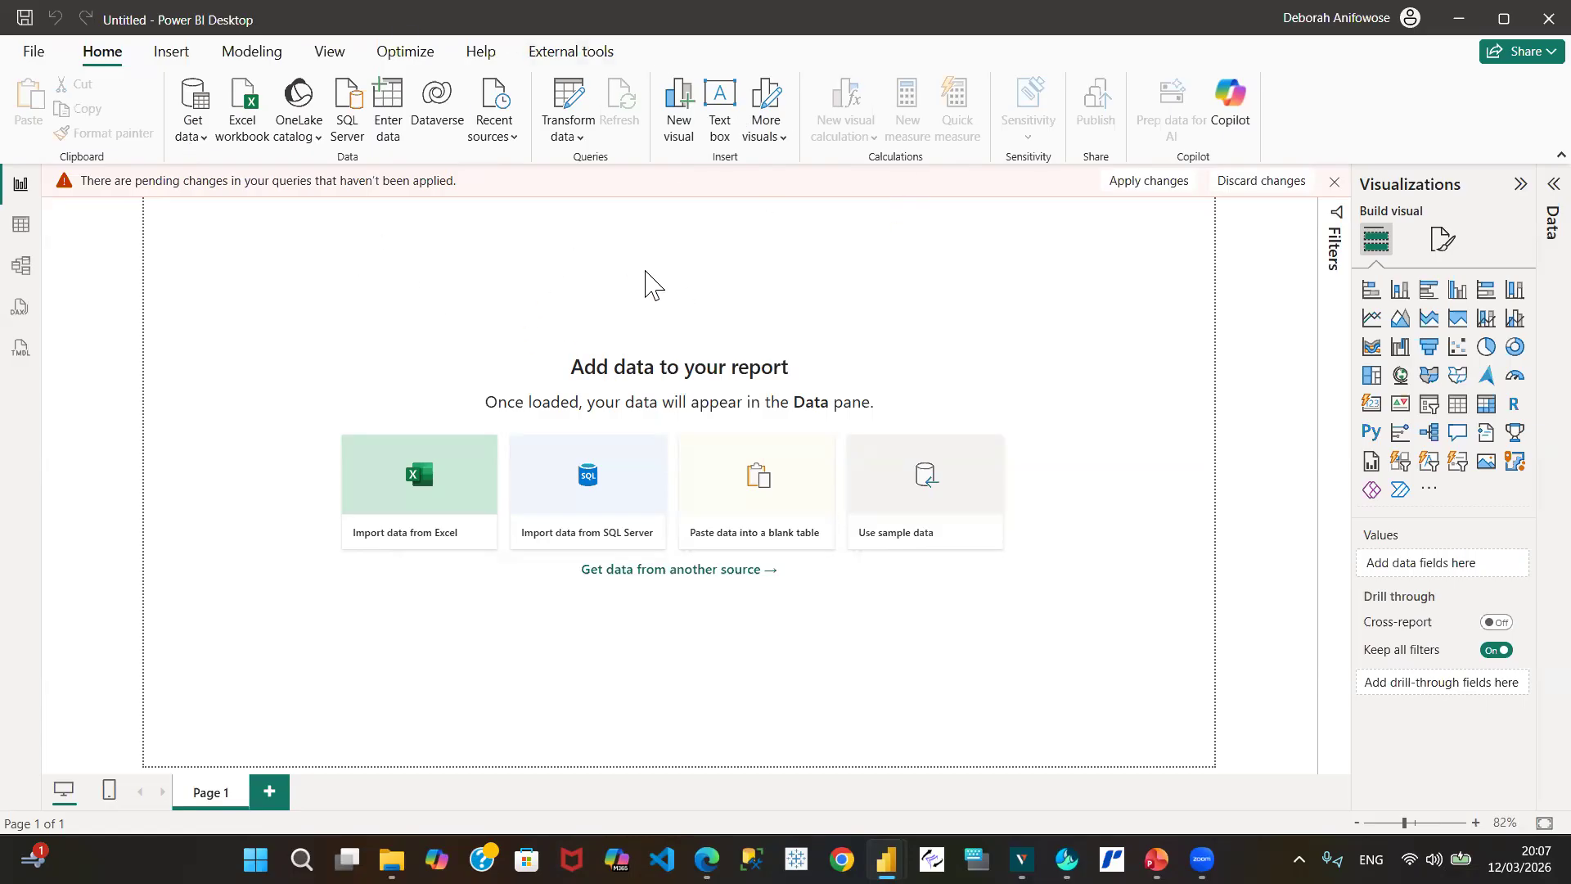
Step: Switch from Get data to the open Power Query Editor window showing Orders_Table
click(195, 139)
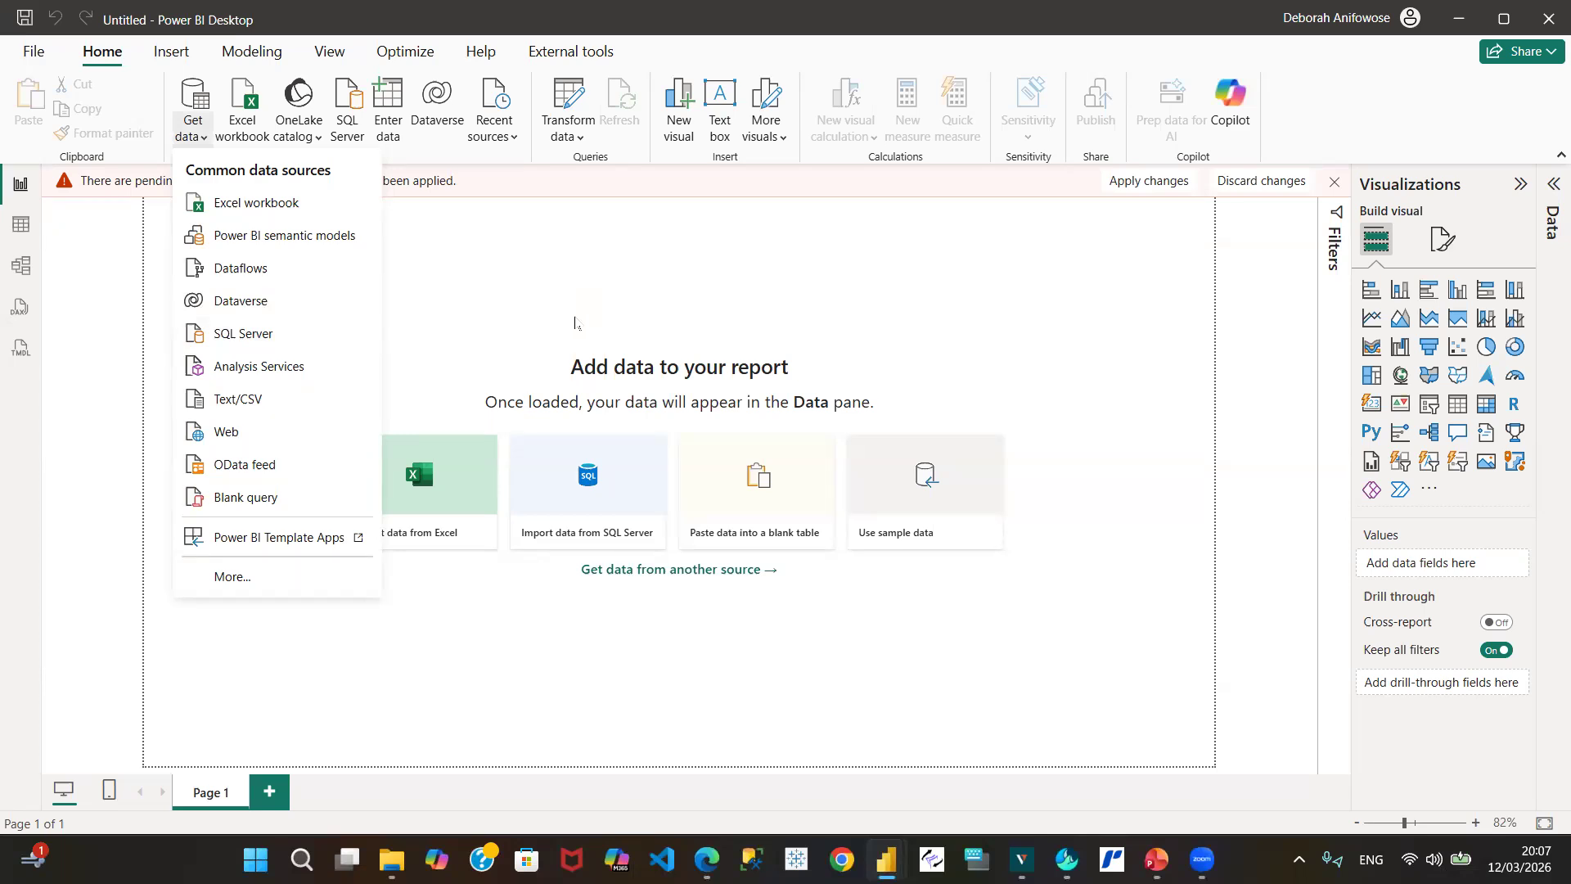
mouse_move(884, 859)
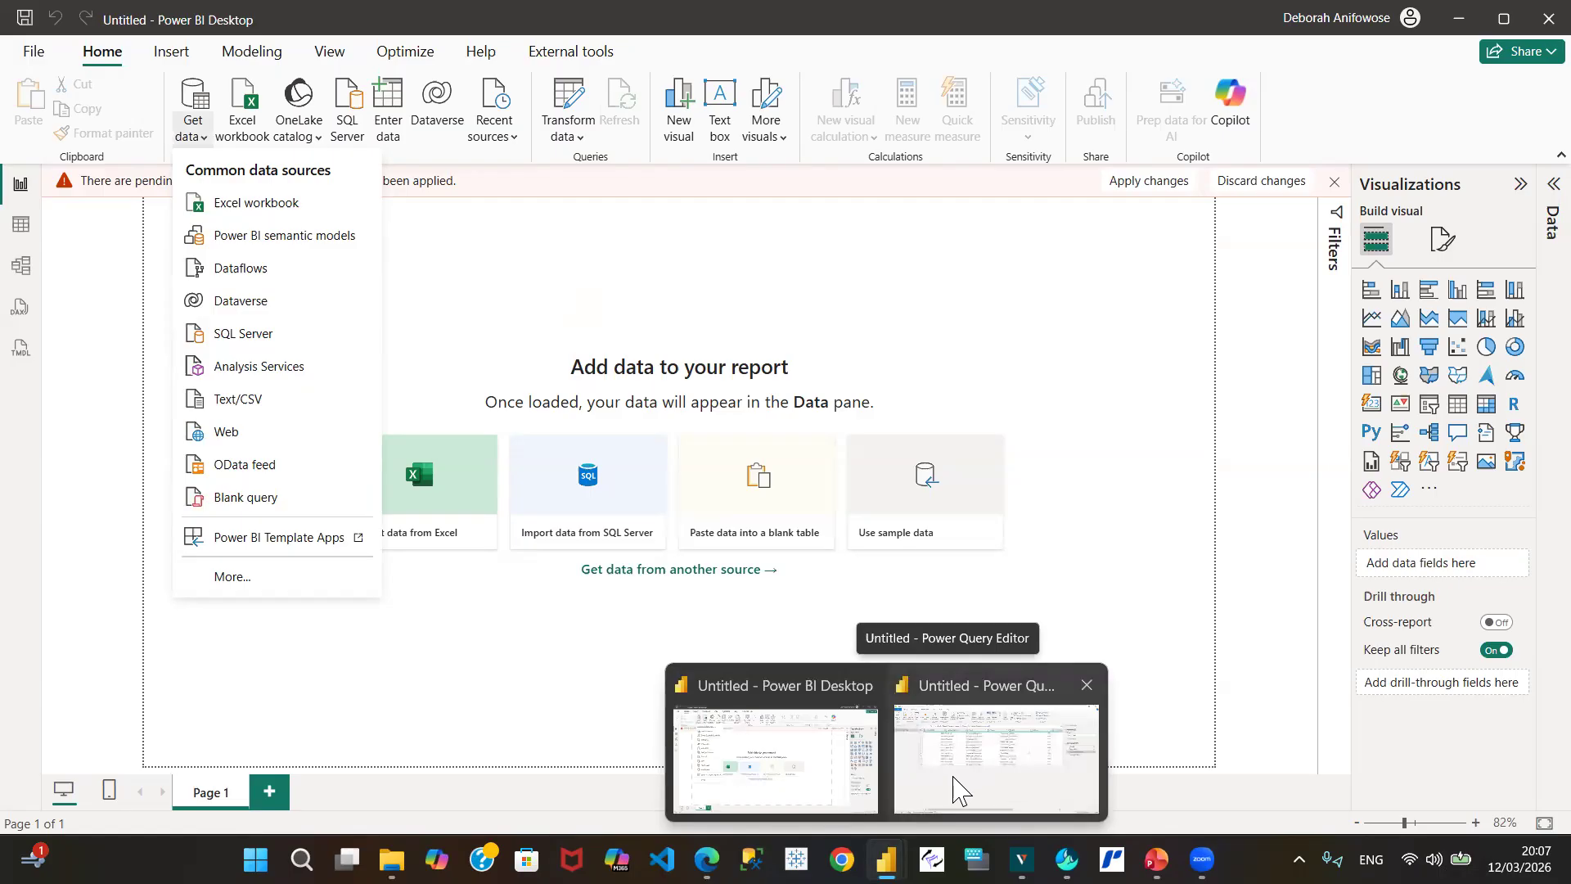
click(965, 790)
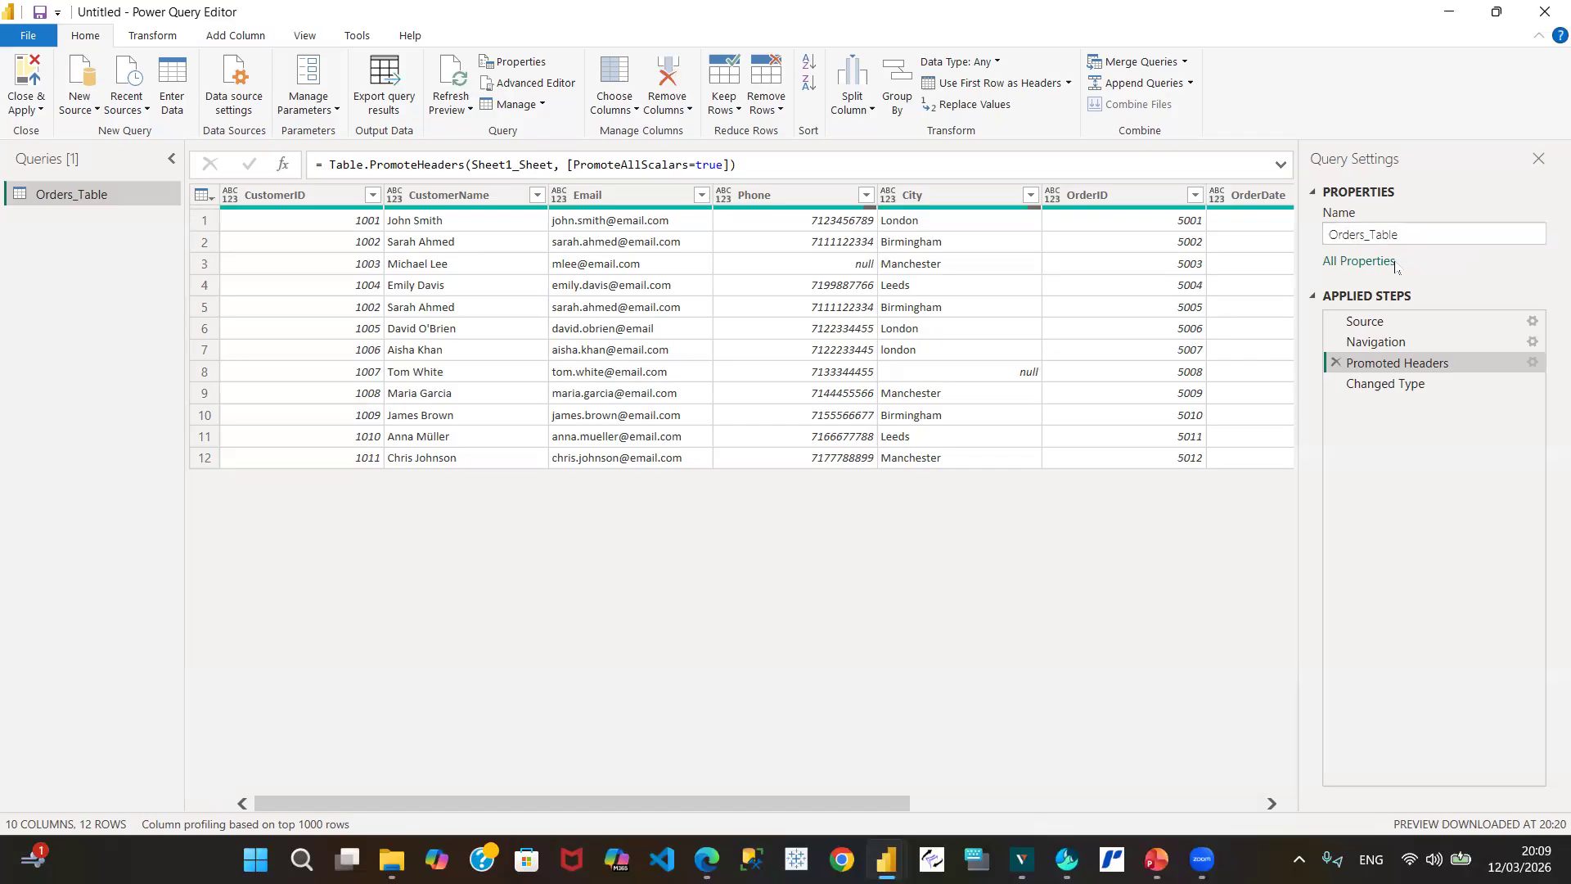
click(1414, 234)
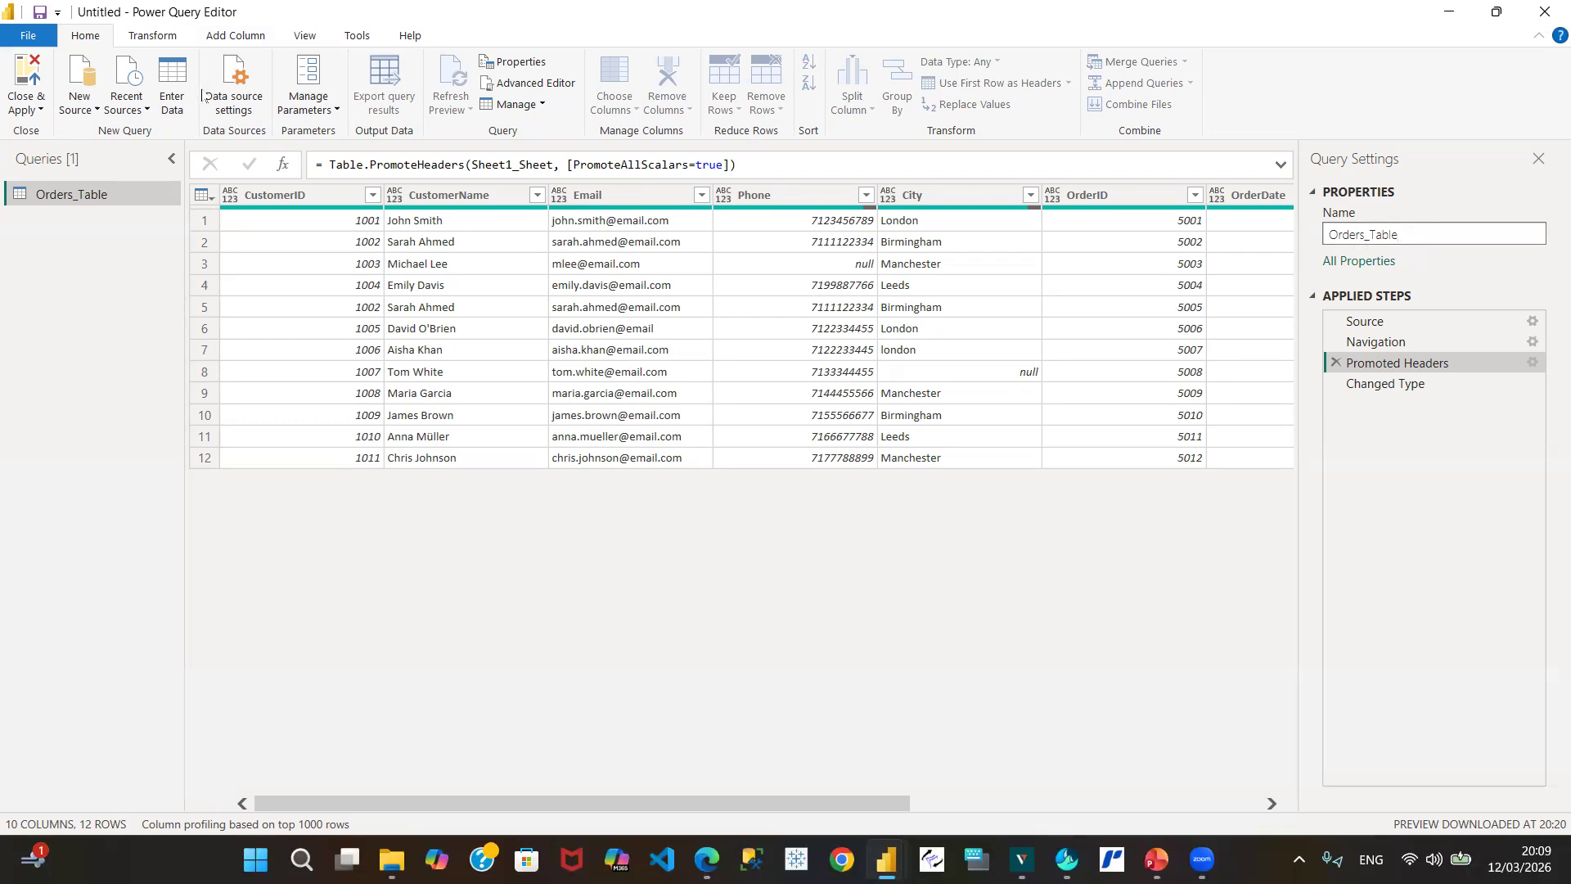
Step: Keep the query name Orders_Table and scroll right until the Price column shows
double_click(79, 194)
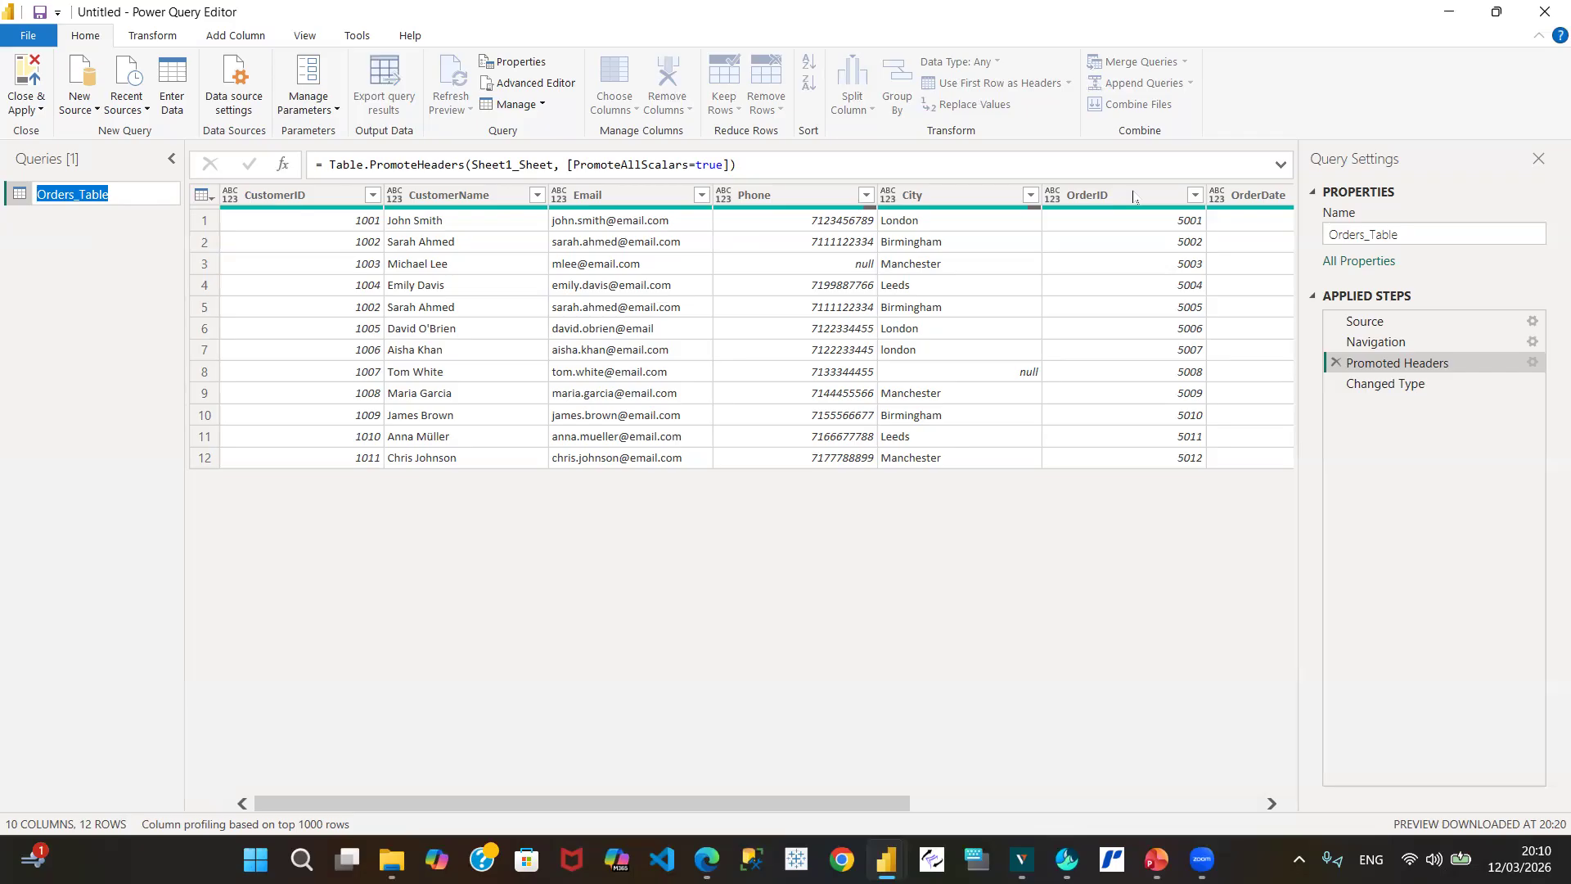
click(1271, 802)
click(1272, 803)
click(1272, 803)
click(1272, 804)
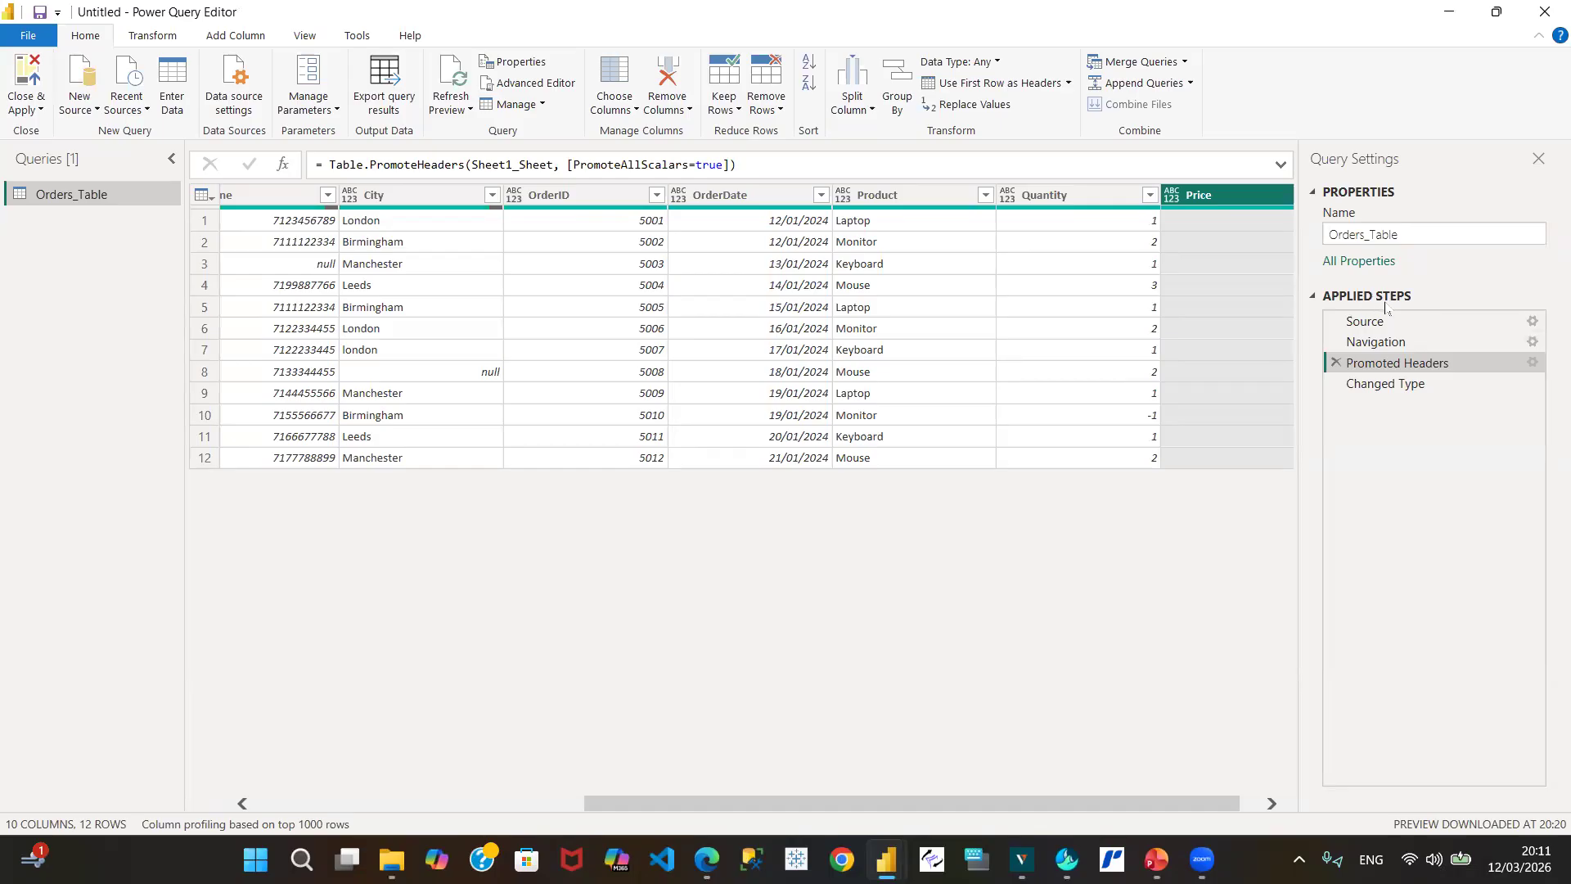
Step: Review the Source step's workbook settings for Data Quality Exercise Suftnet.xlsx without changing them
click(1441, 324)
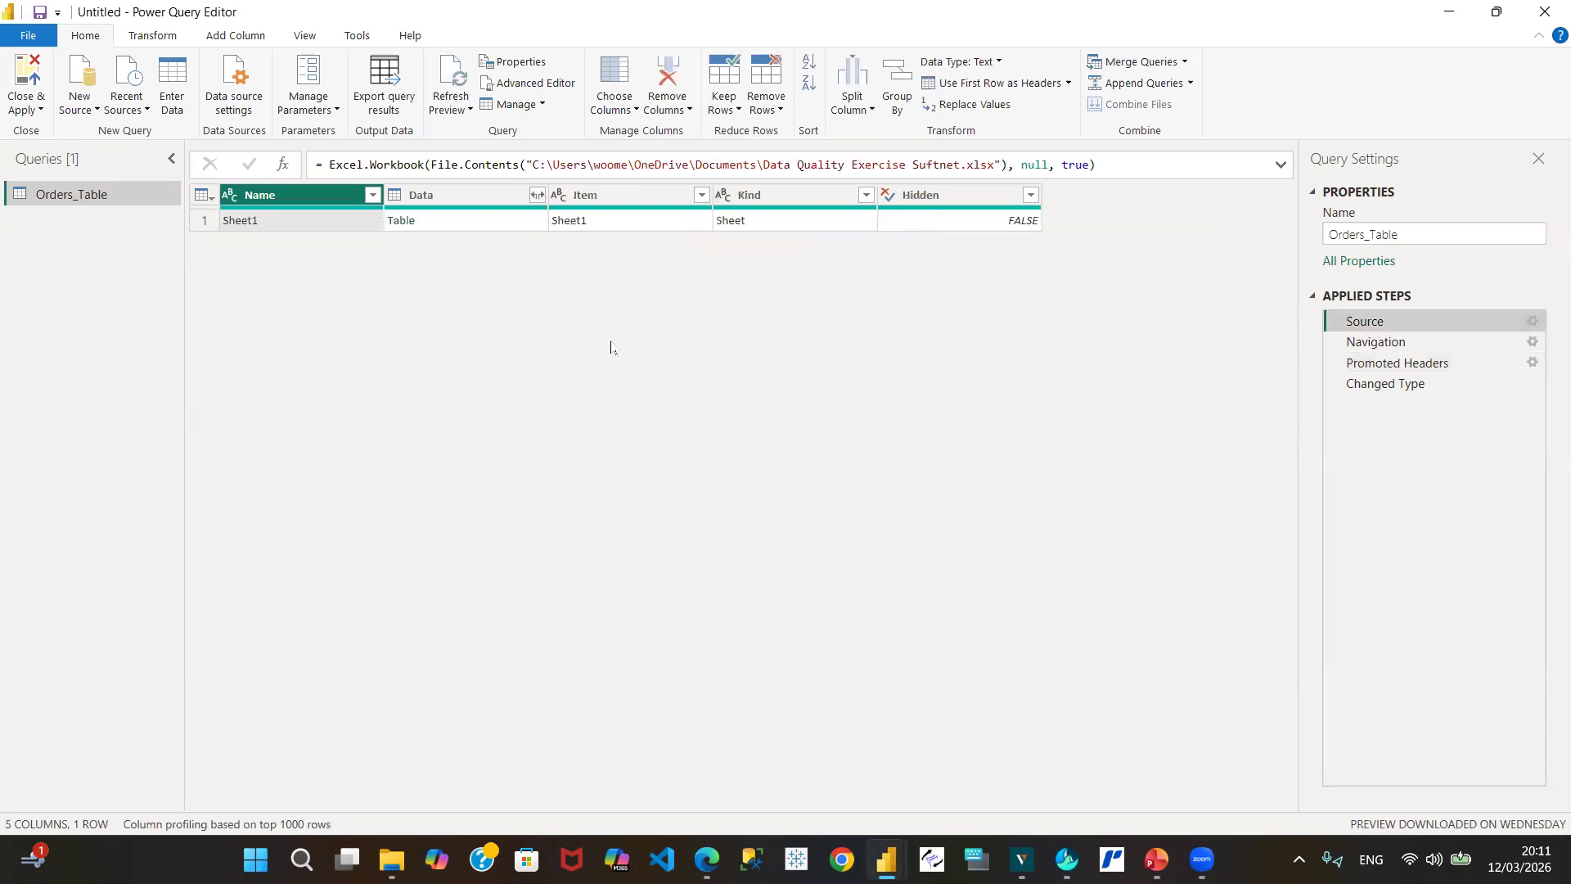
click(1531, 322)
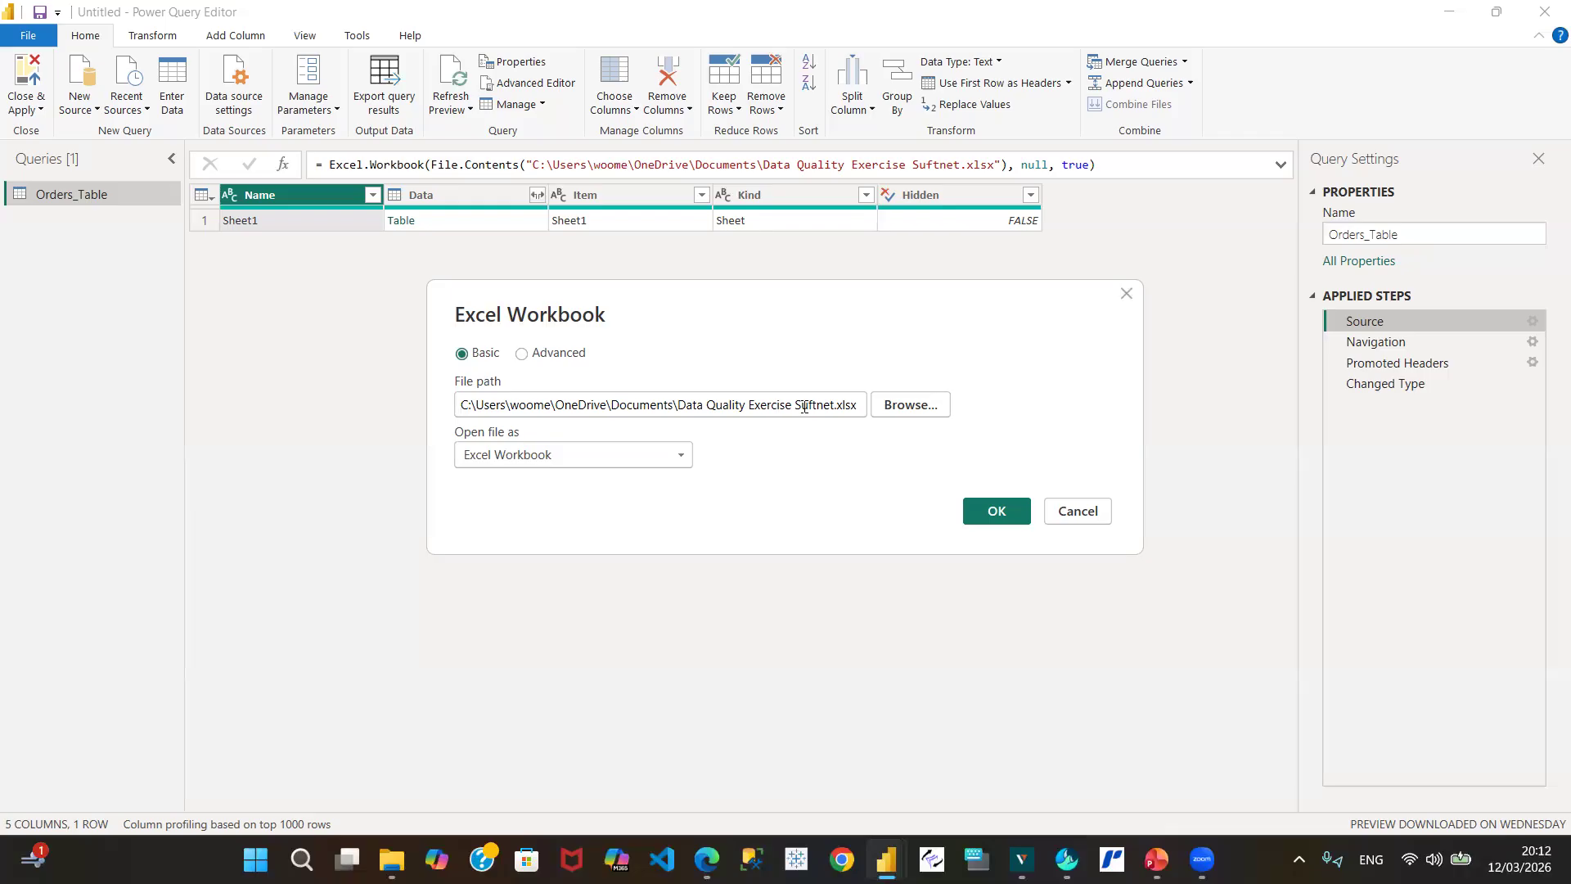
click(1077, 512)
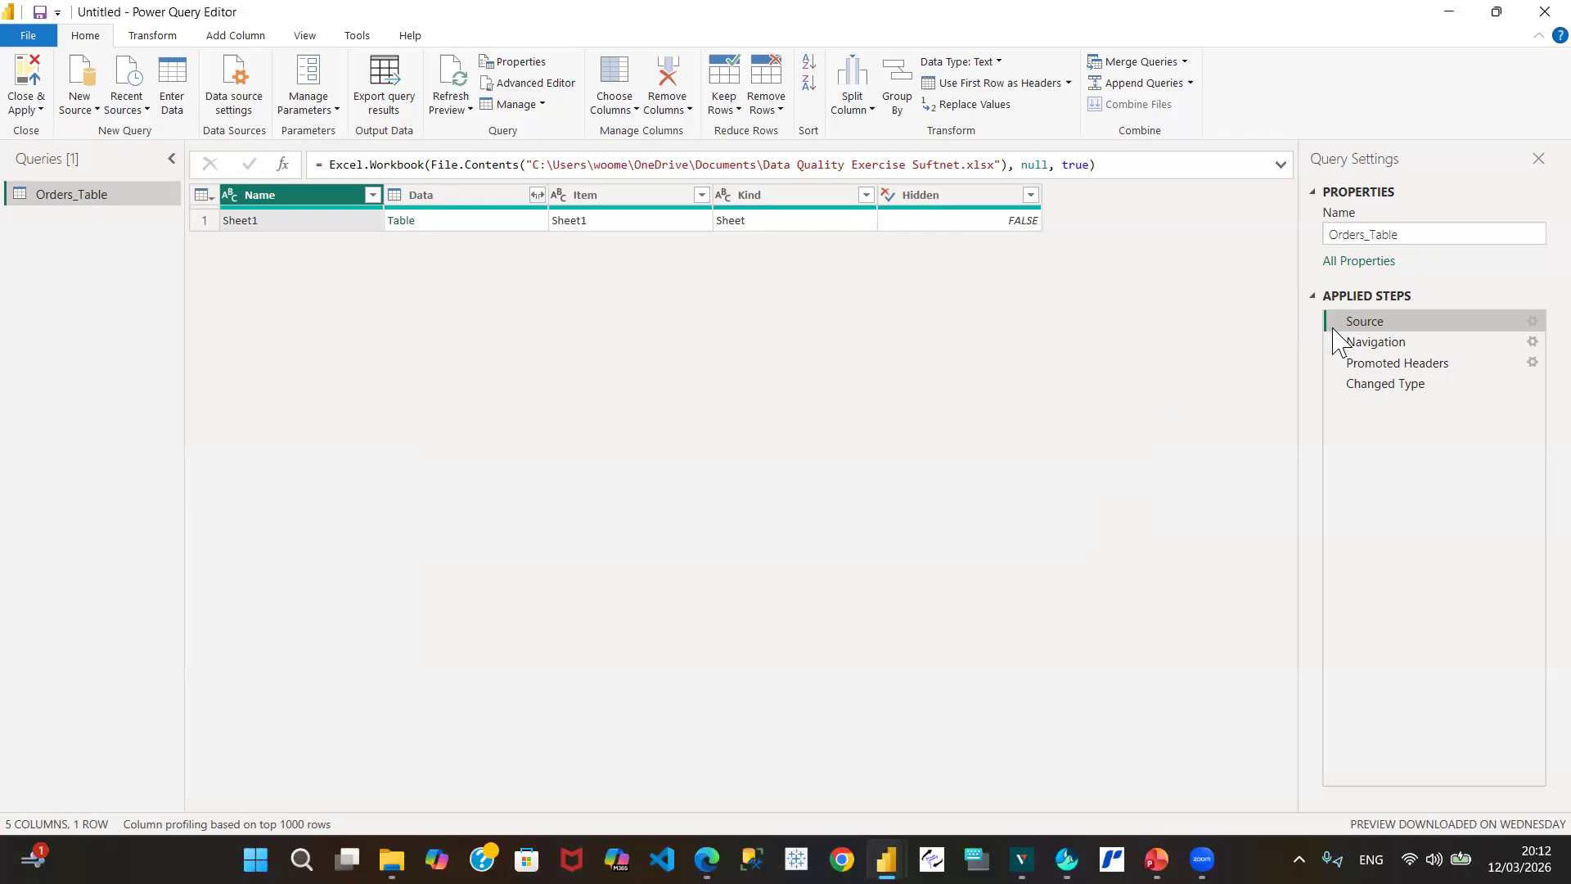
Step: Preview the Navigation step and check its Sheet1 settings, closing them unchanged
click(1428, 350)
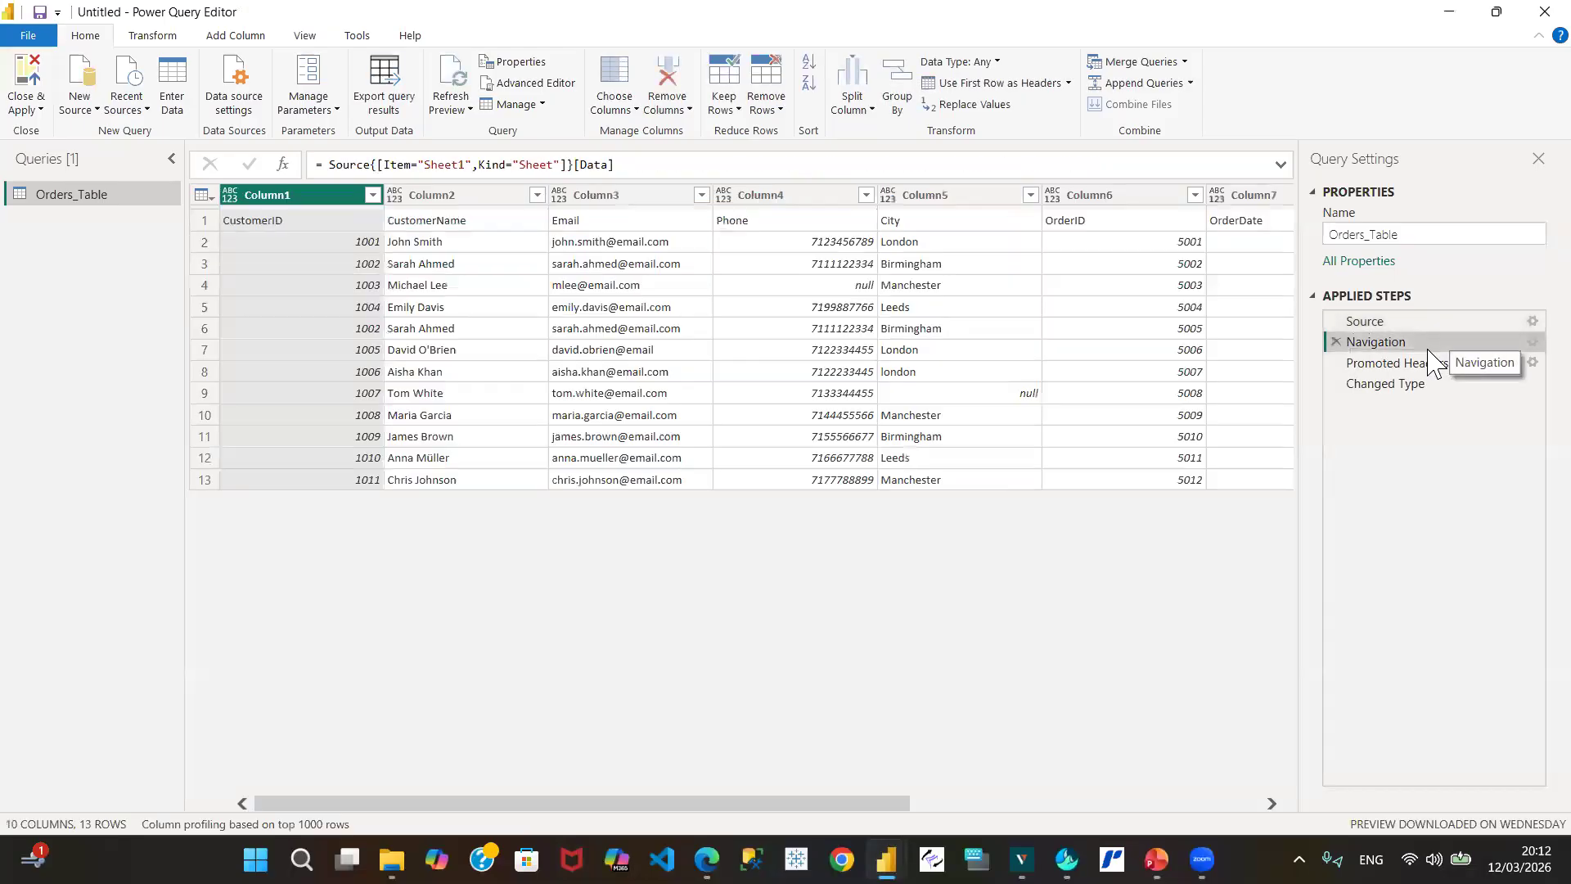
click(1531, 342)
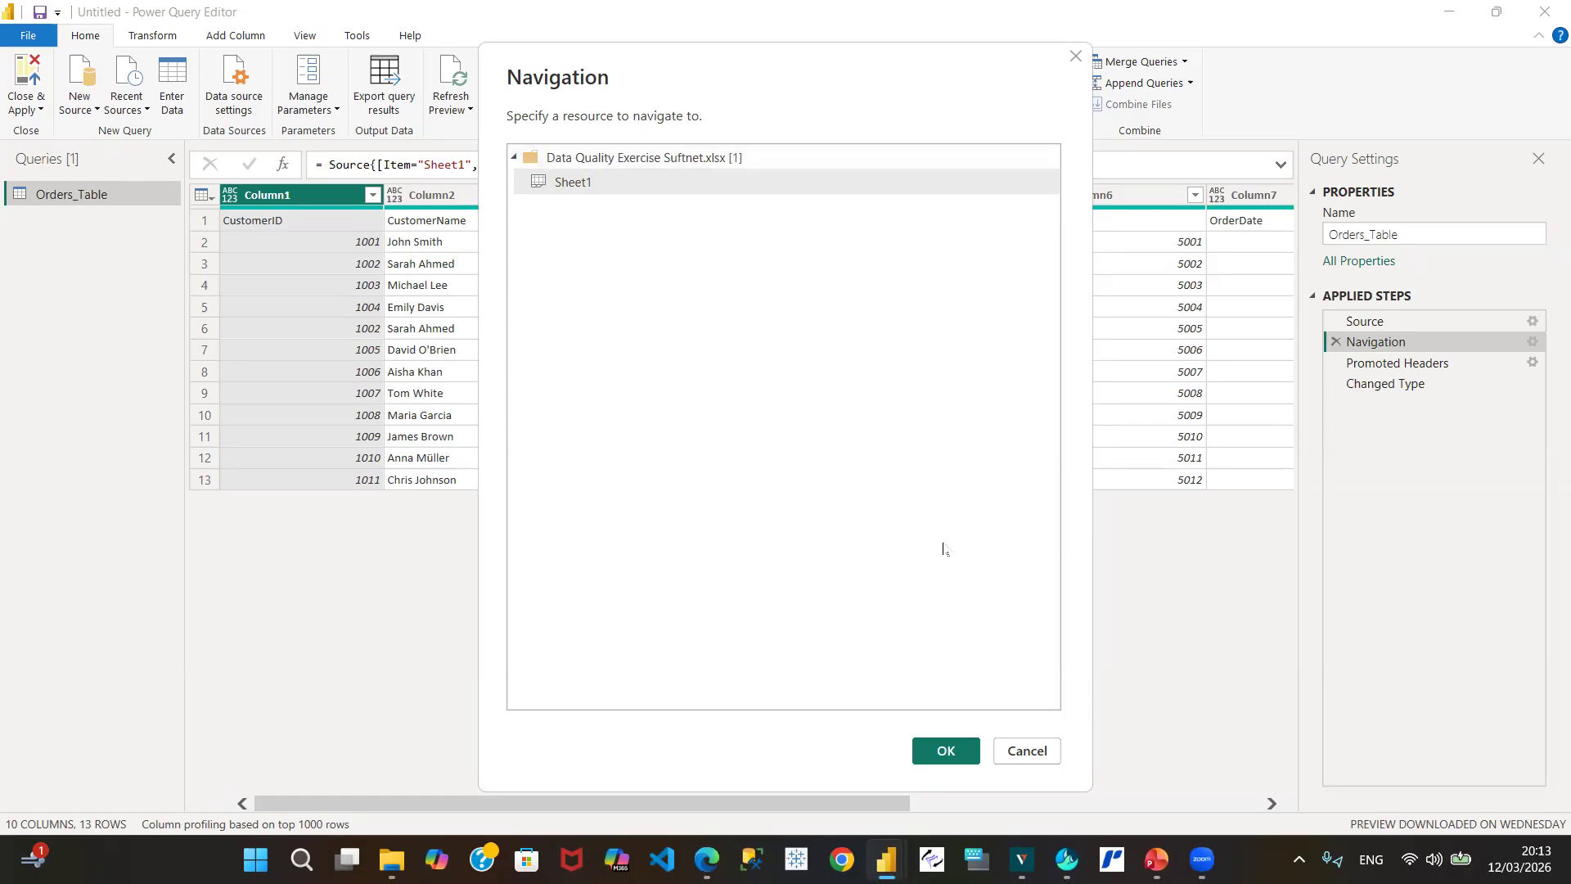
click(1039, 753)
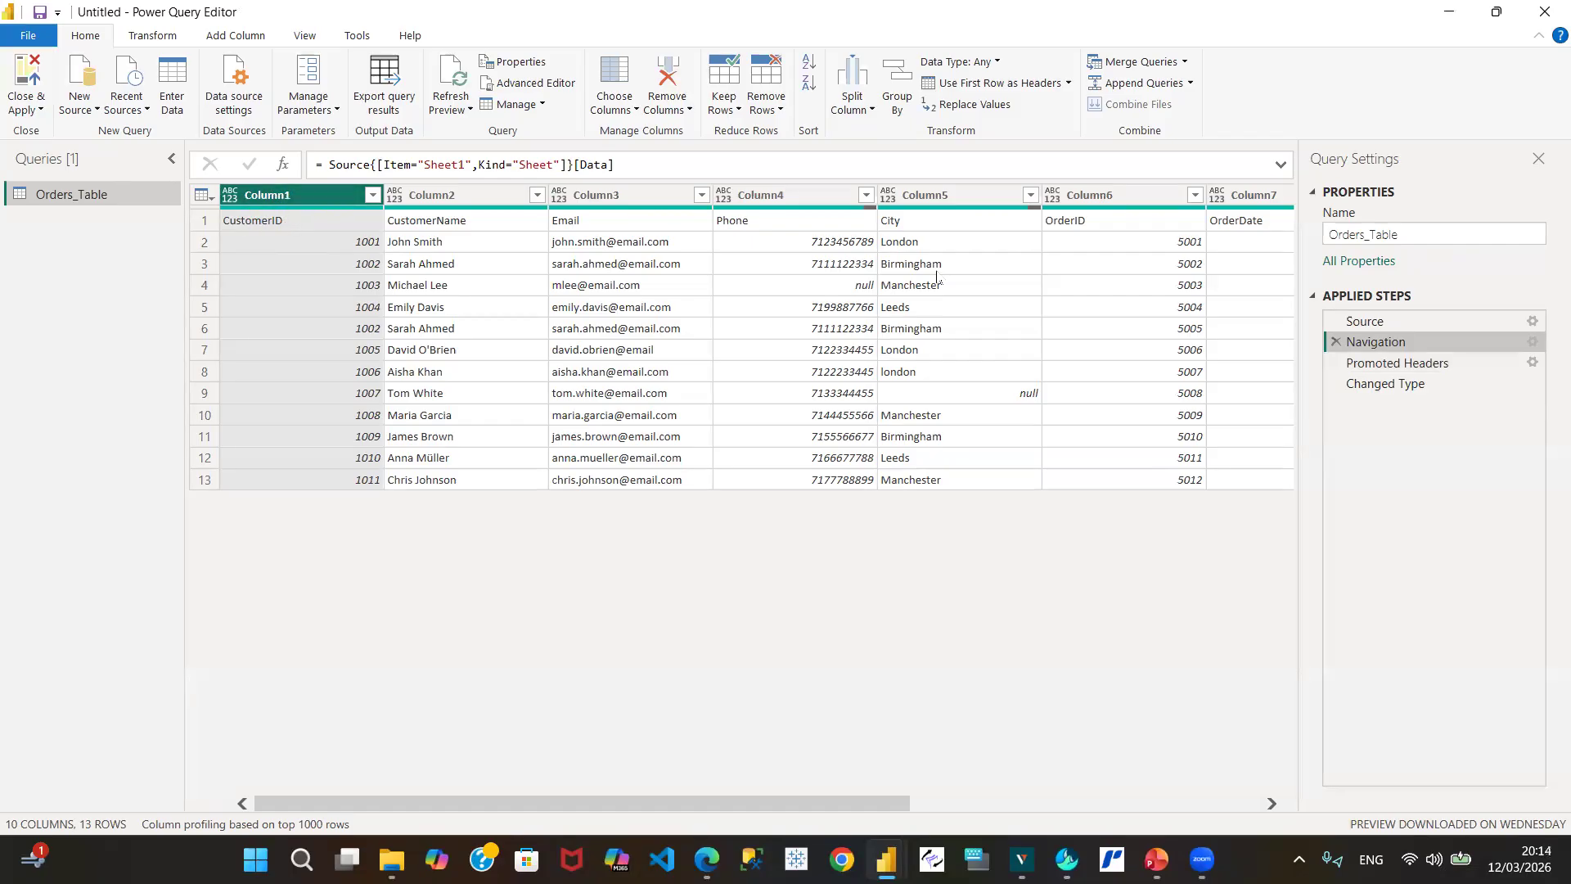
Step: Preview Orders_Table at Promoted Headers and bring up CustomerID's data type choices
click(1425, 365)
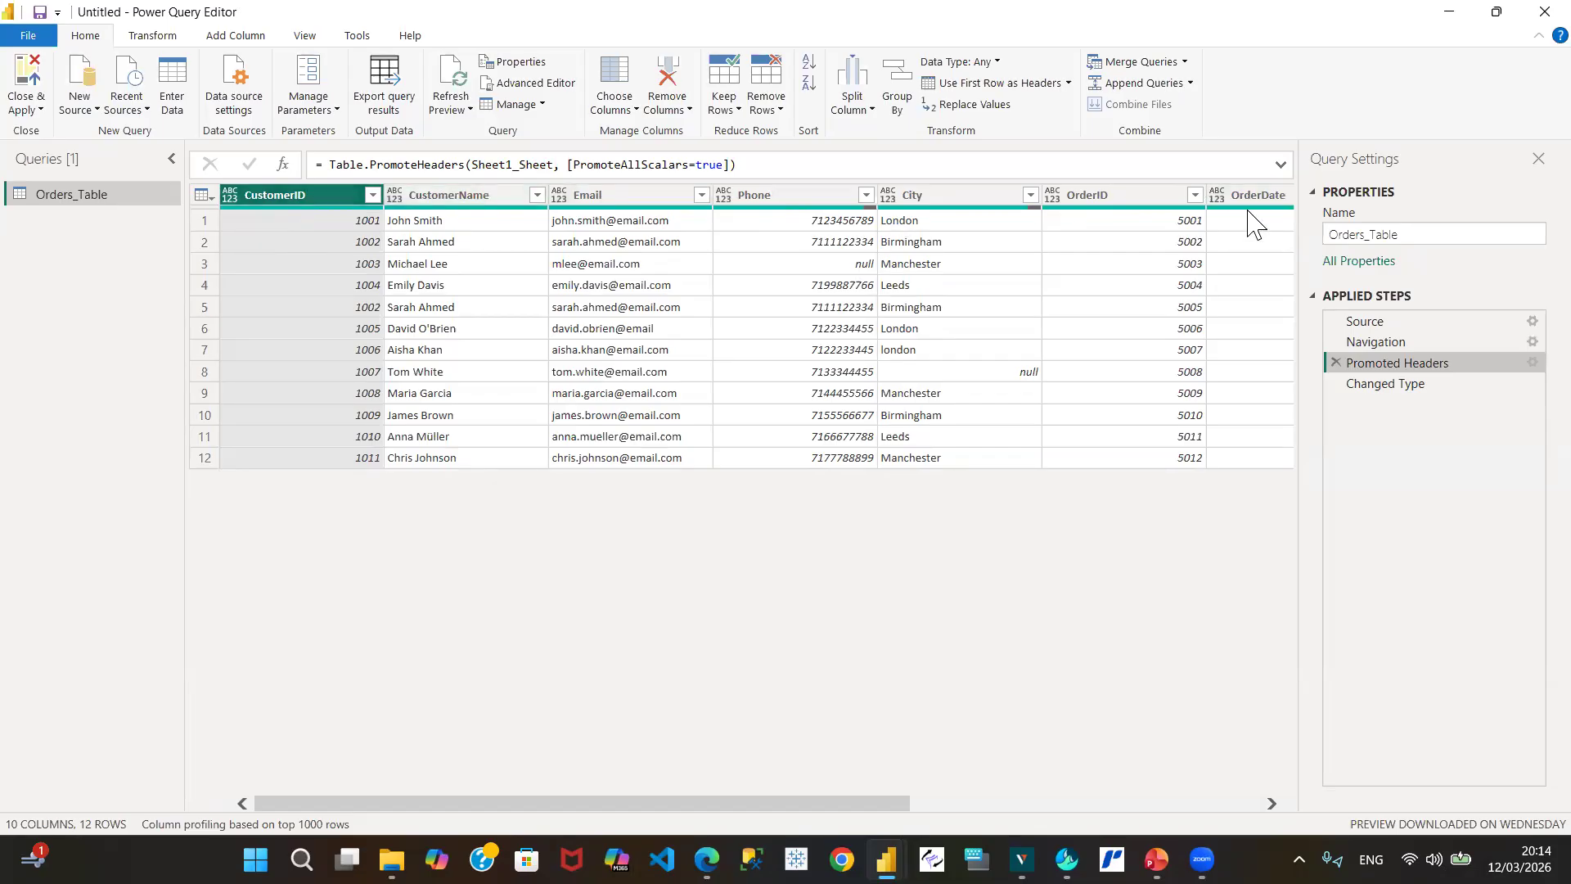
mouse_move(1278, 207)
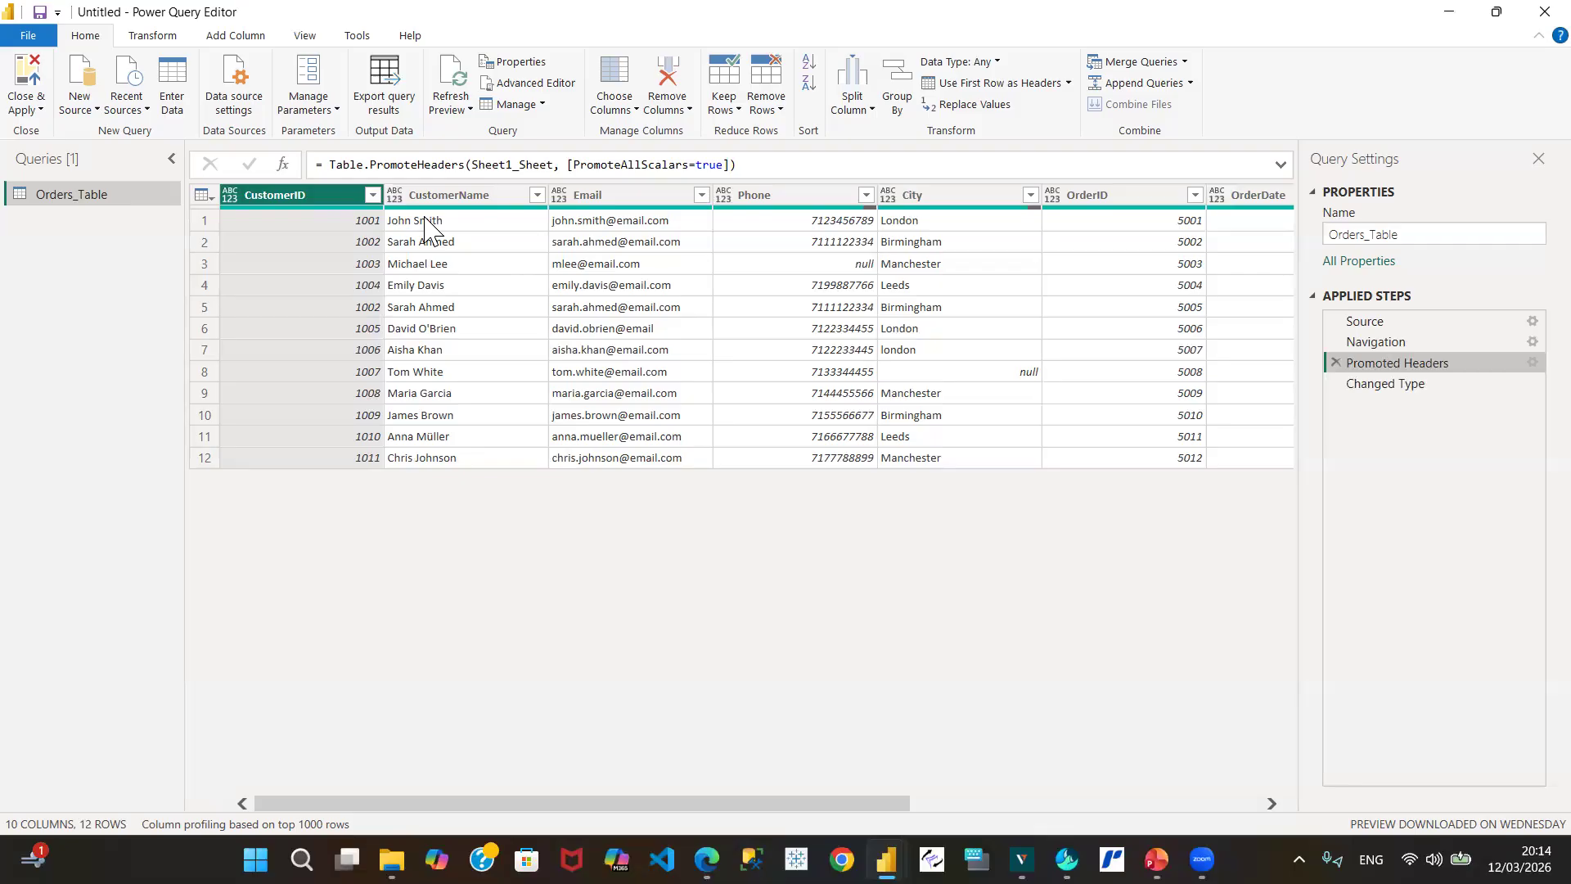
click(230, 196)
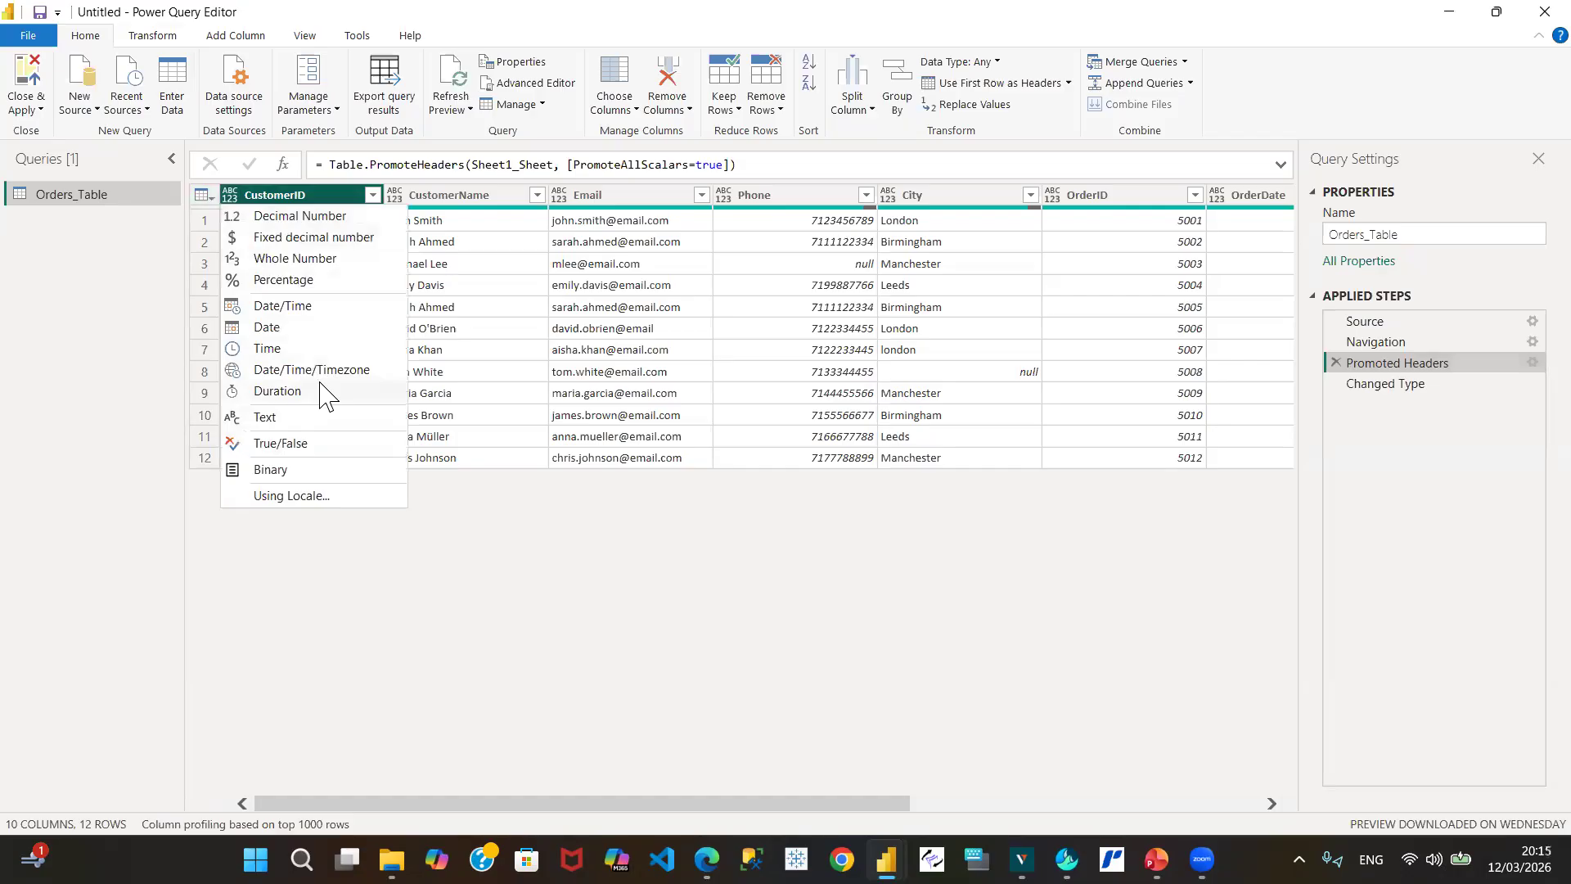
Step: Dismiss CustomerID's type choices unchanged and preview the table at Changed Type
click(502, 565)
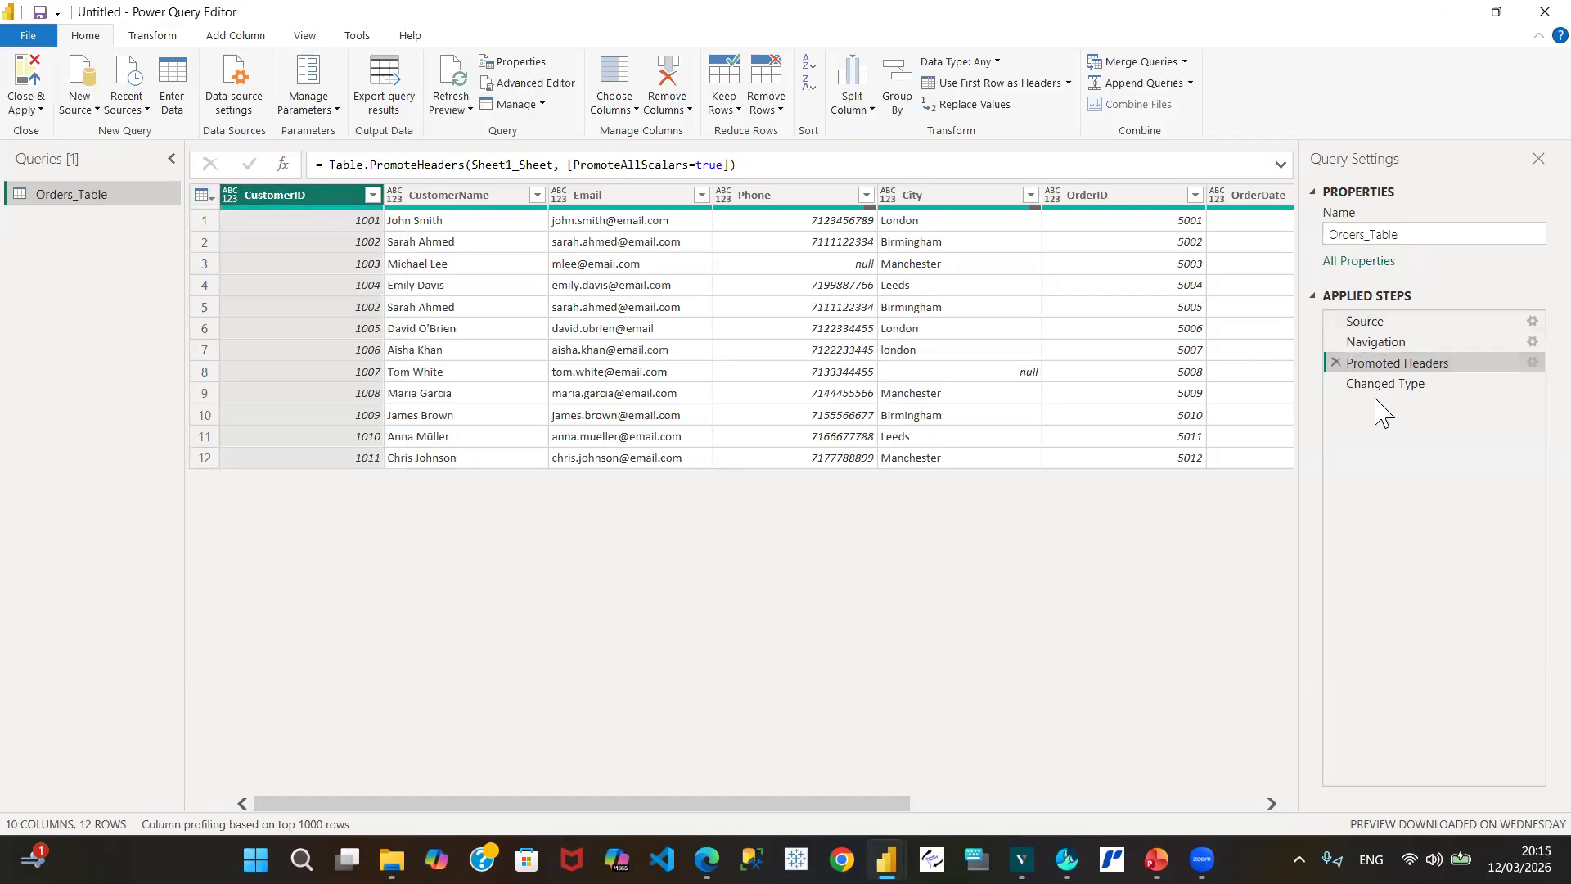
click(1414, 385)
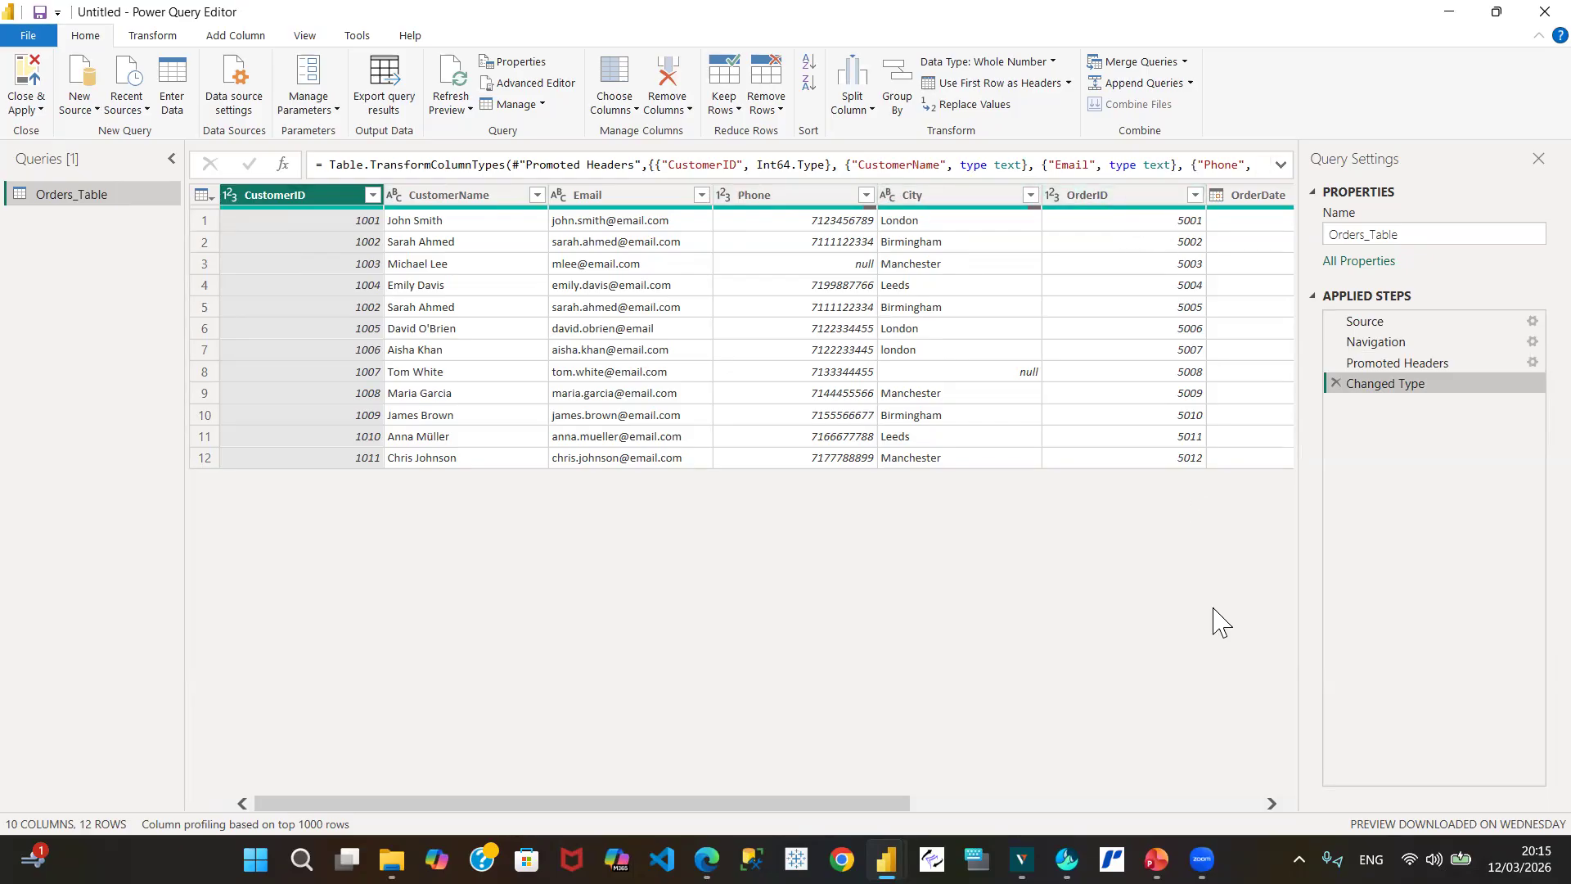
Step: Scroll right past OrderDate, Product and Quantity to reach the Price column
click(1270, 804)
click(1270, 804)
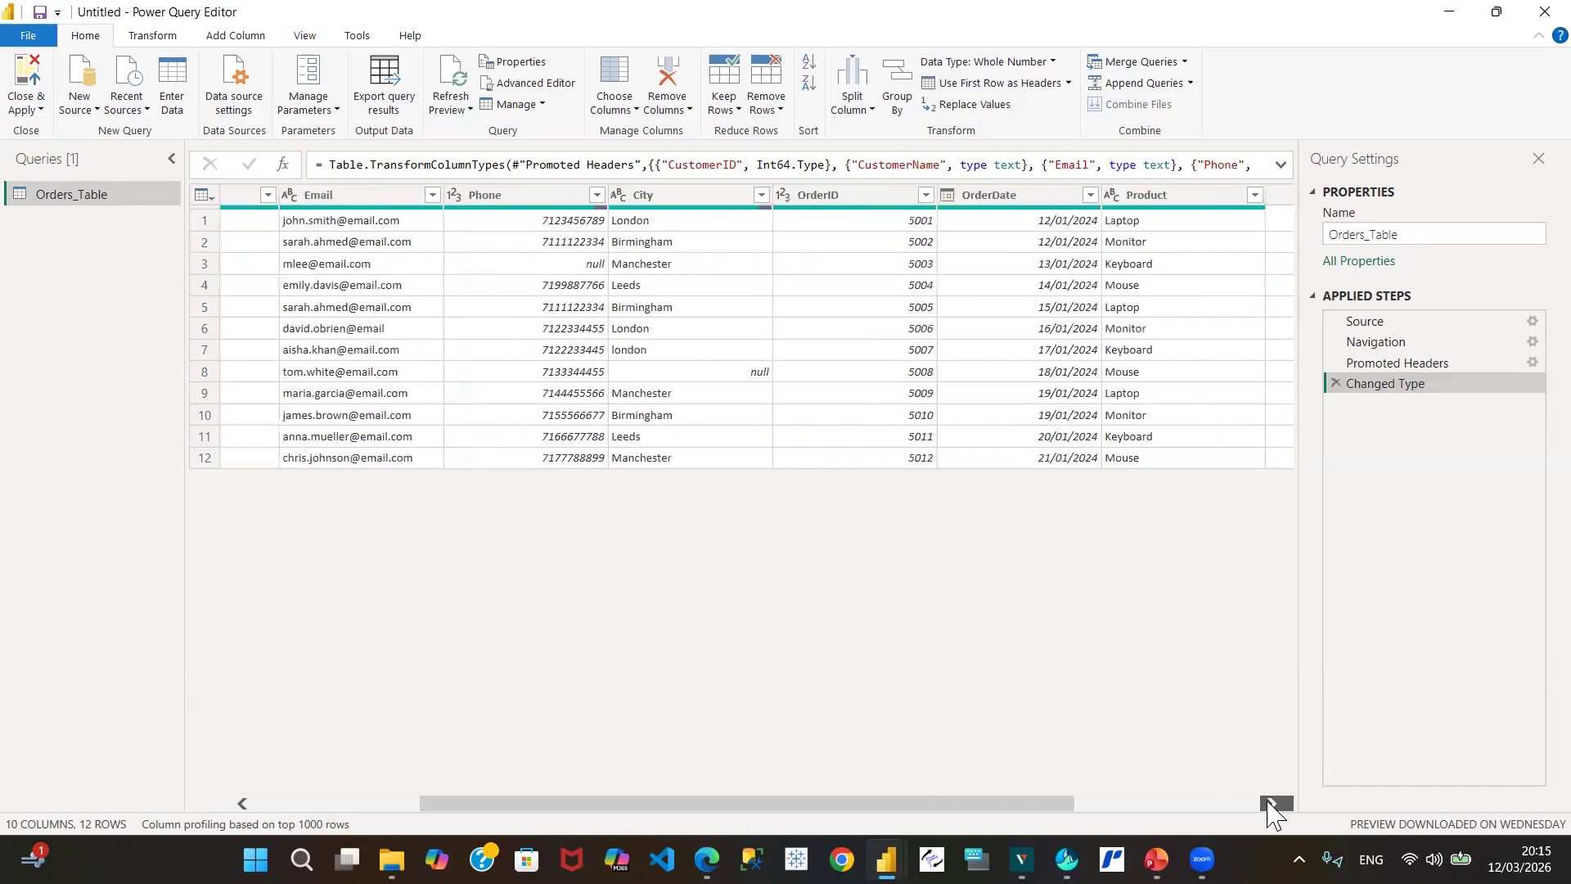
click(1271, 804)
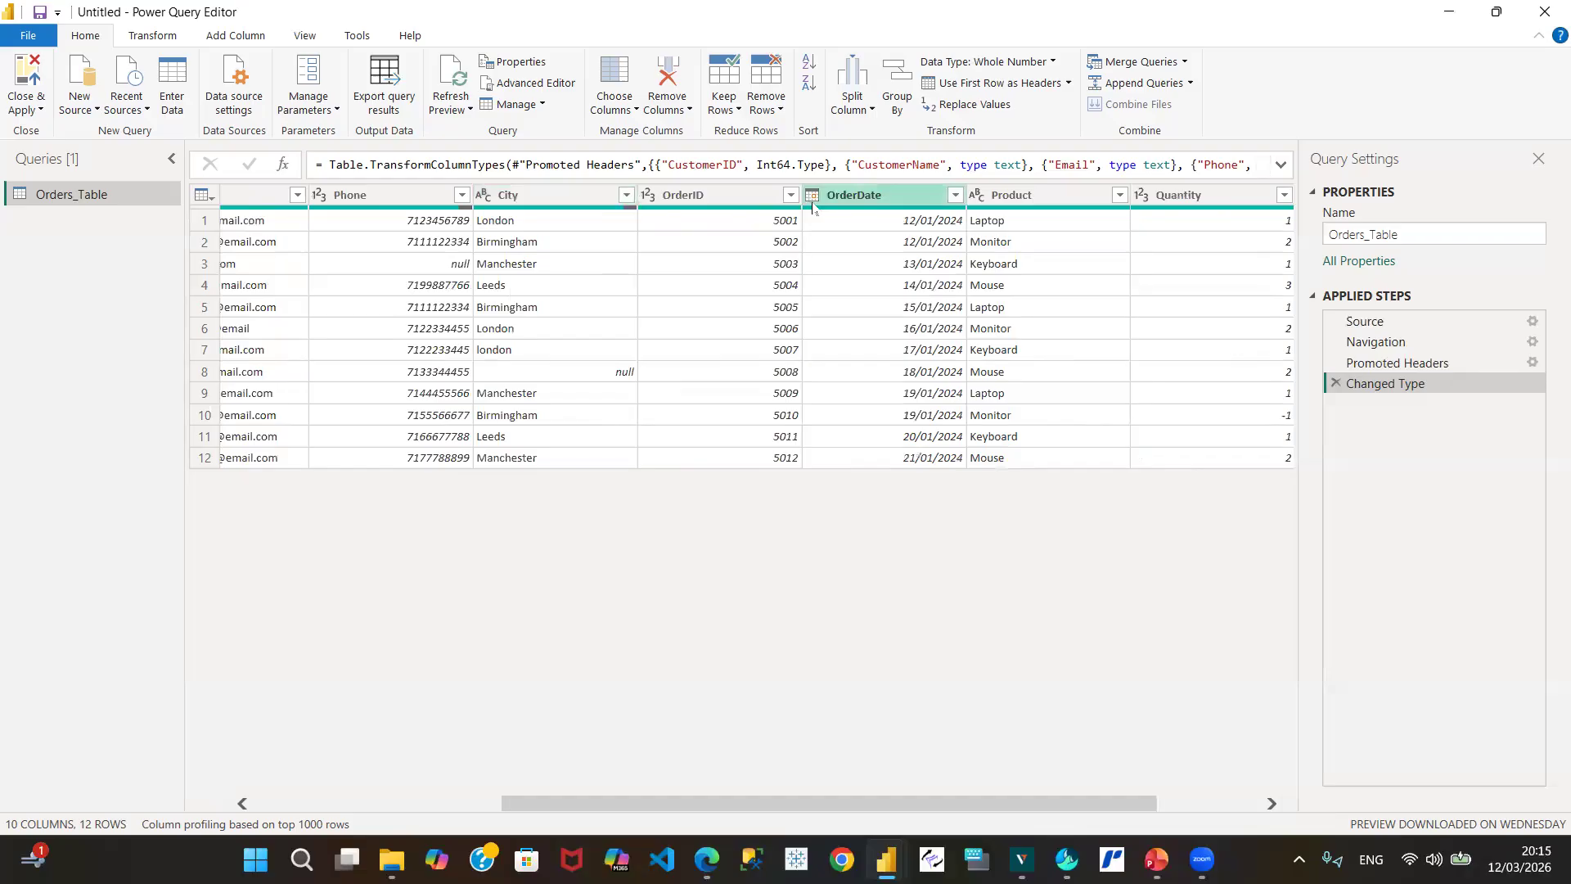
click(1269, 803)
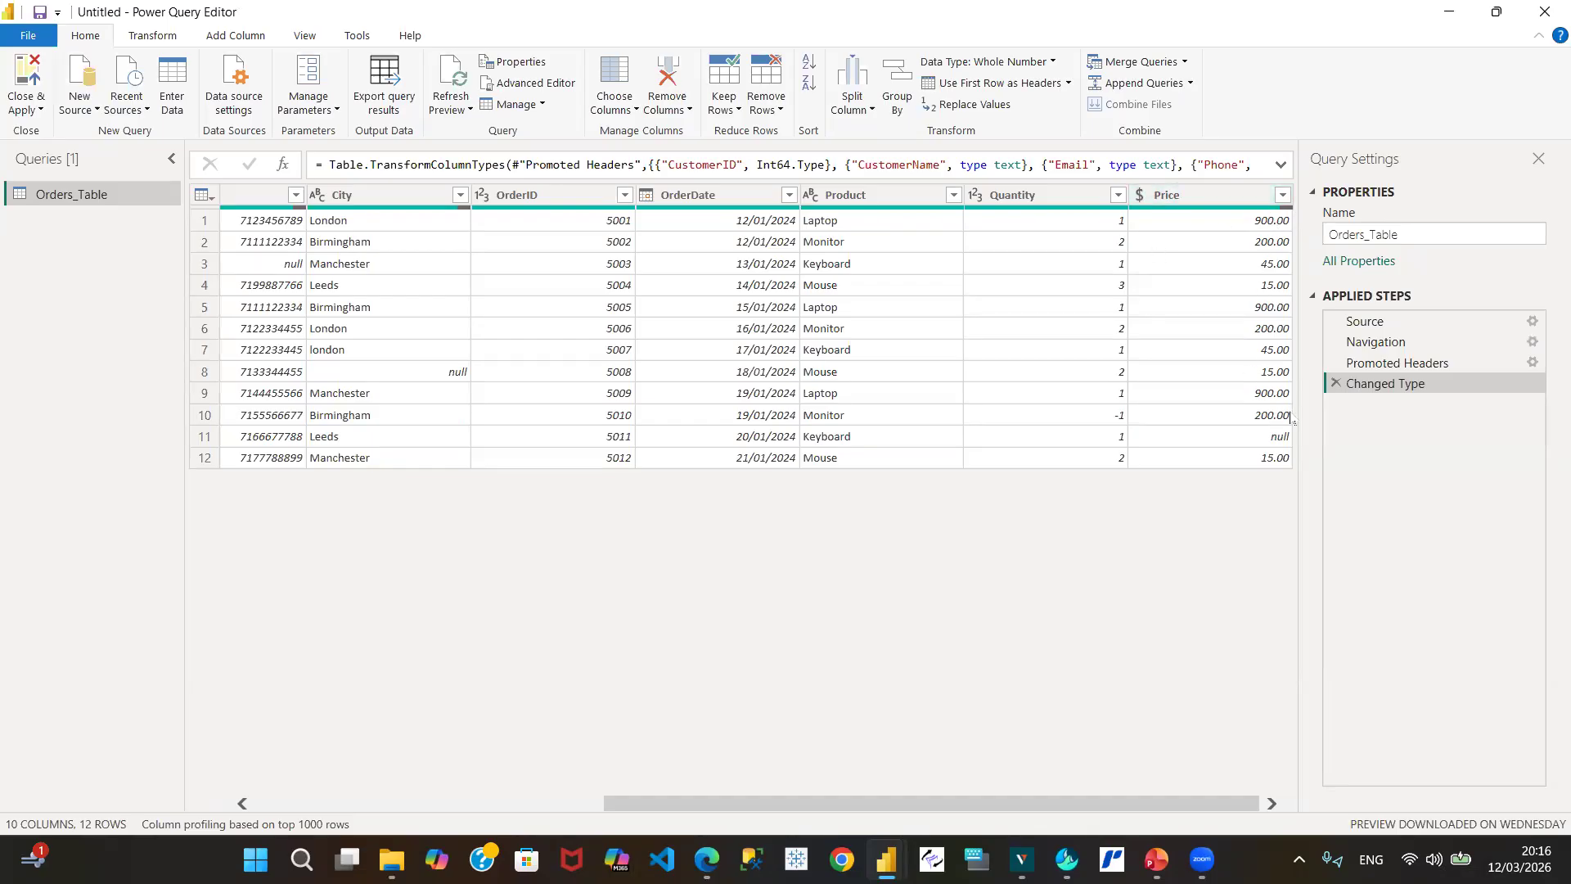
Step: Check Price's fixed decimal number type, then scroll back to the first columns
click(1144, 199)
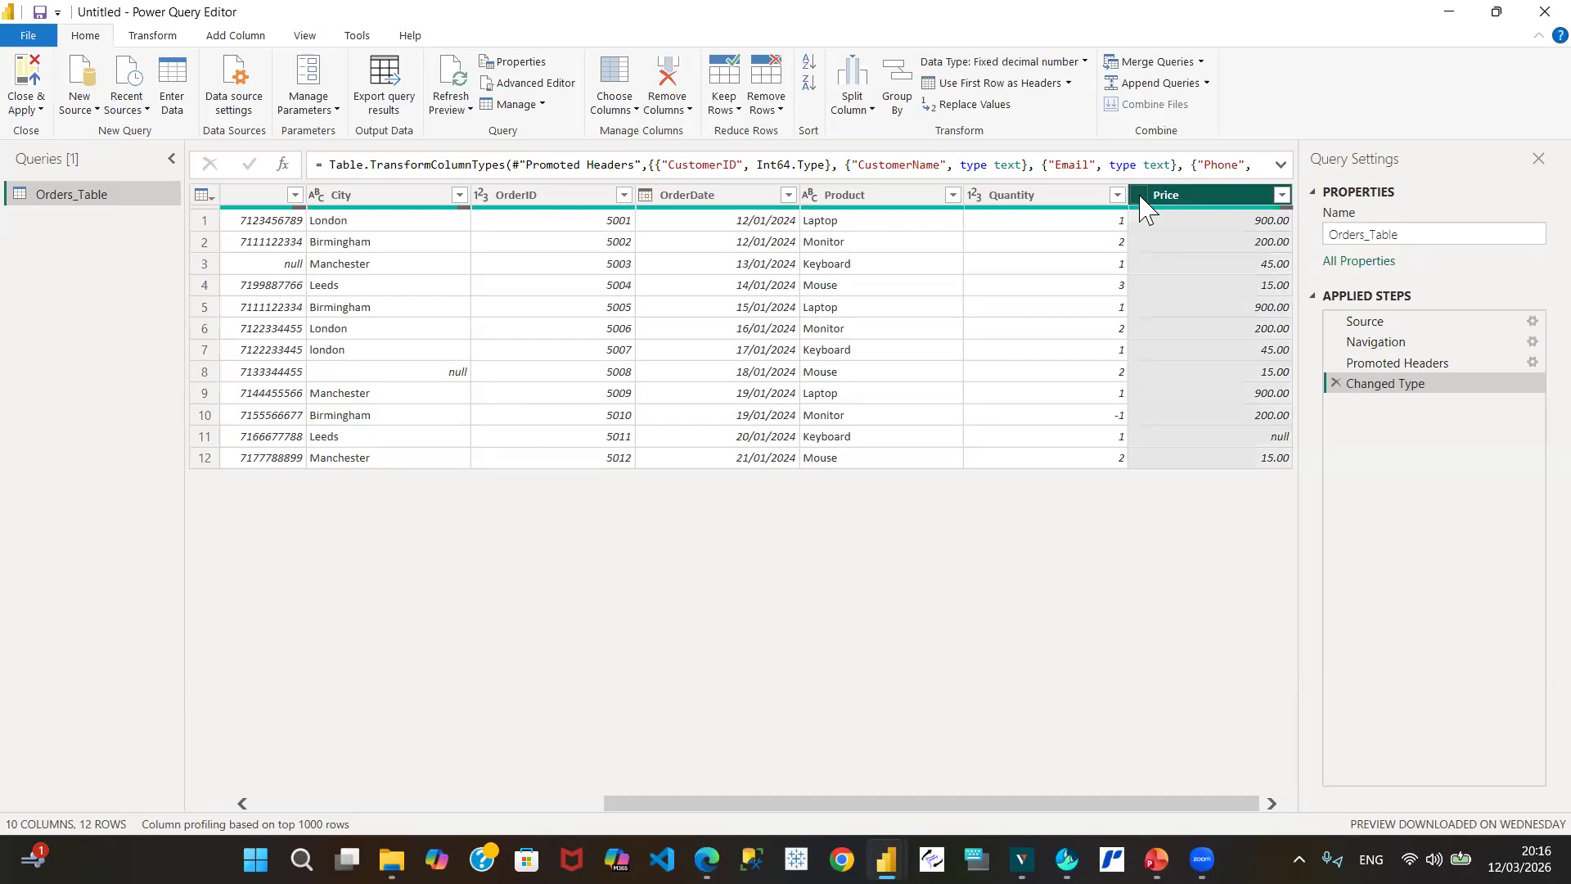
click(1141, 198)
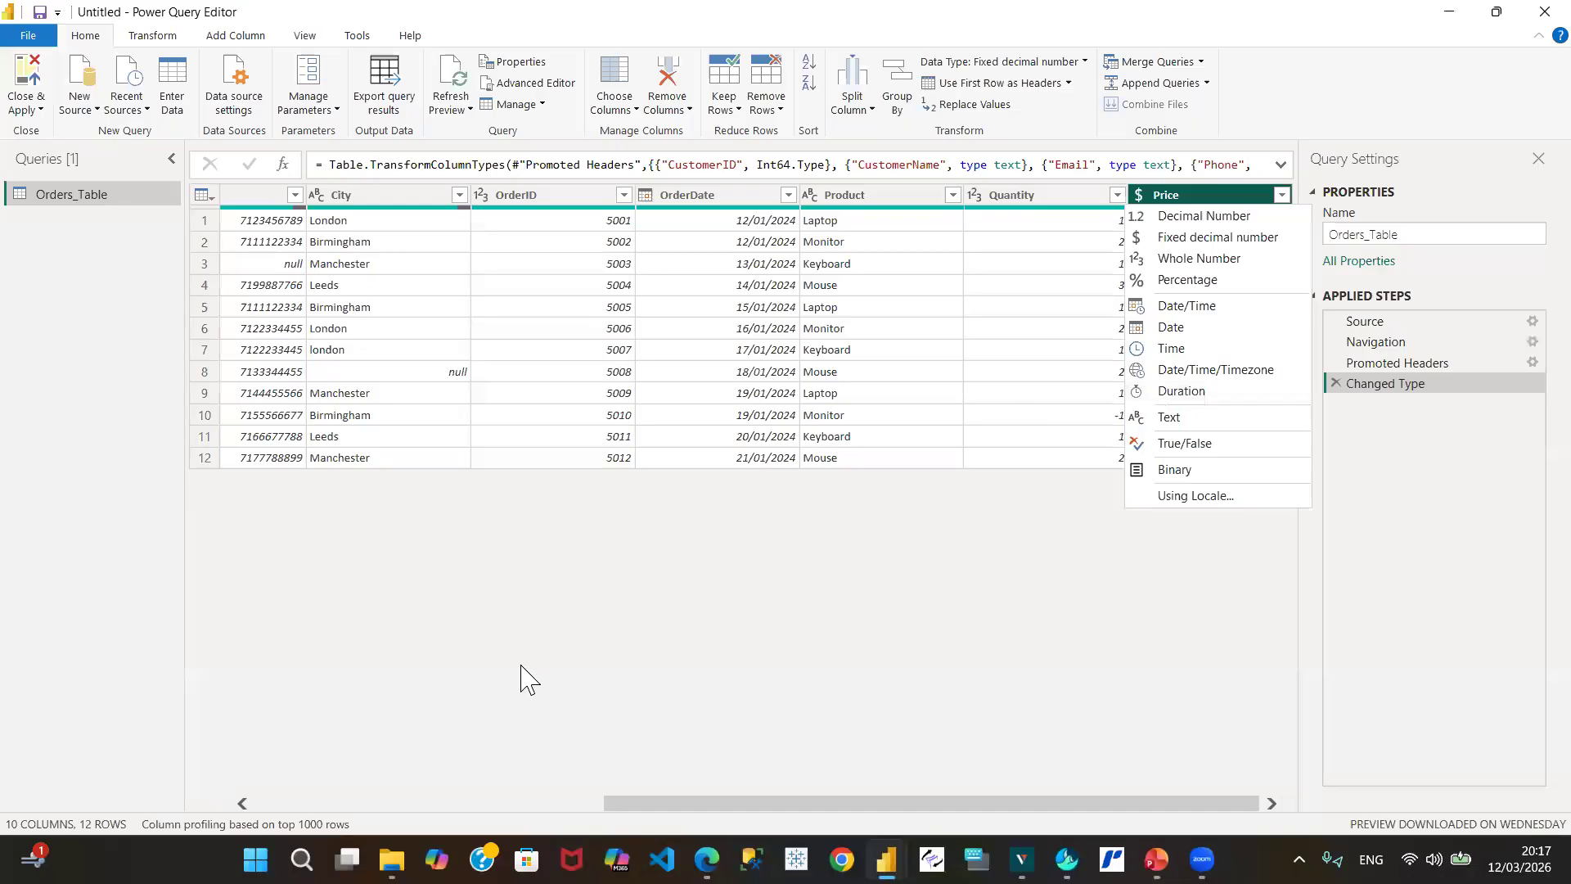
click(286, 804)
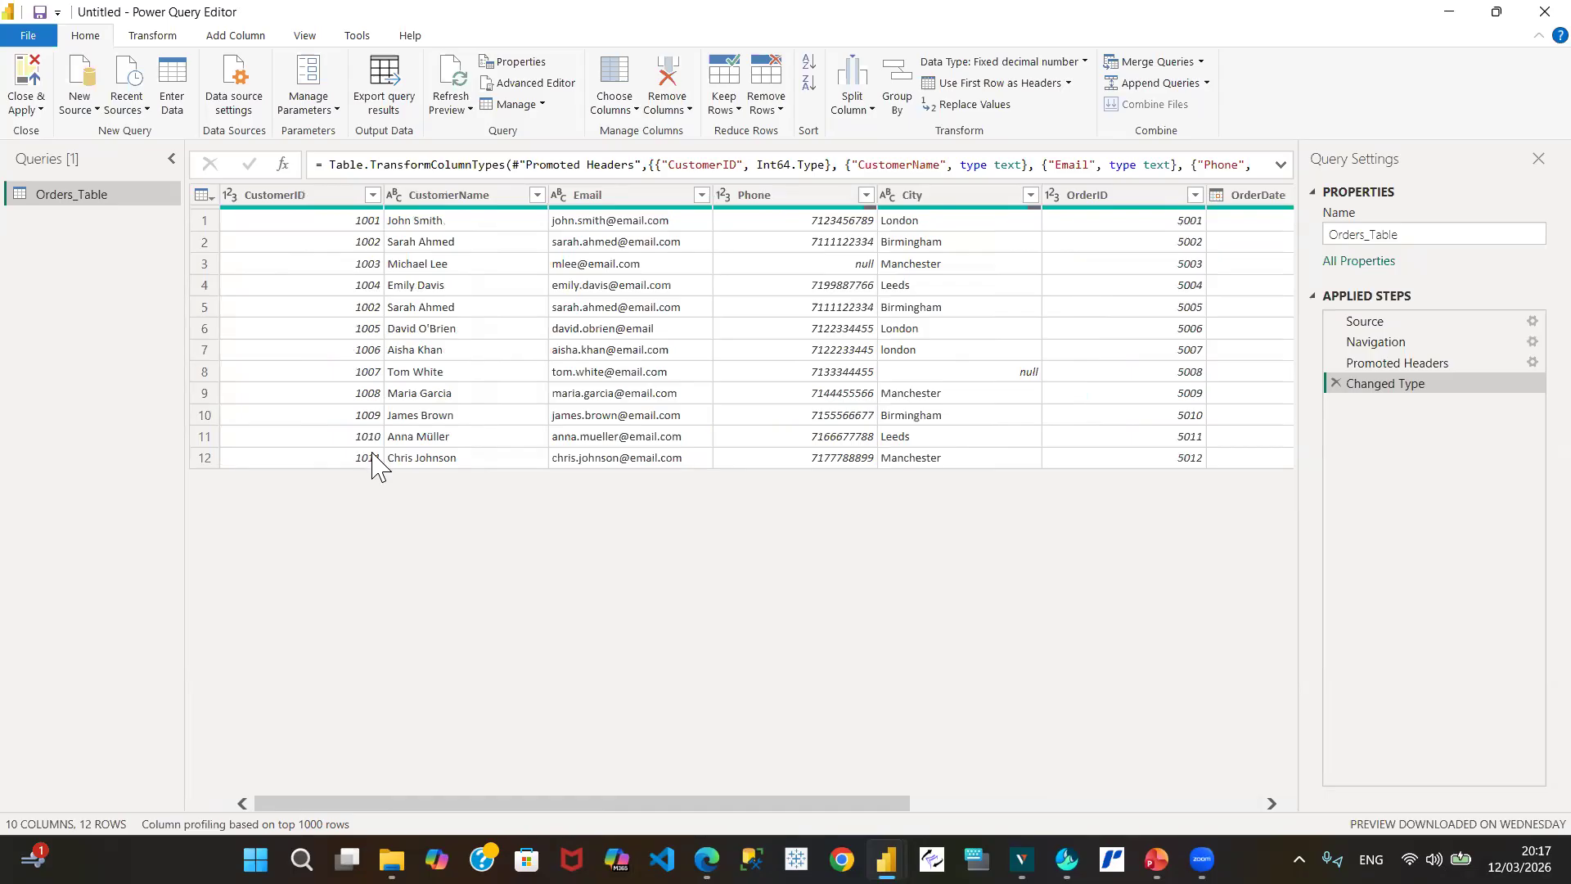
Step: Show row 11's full CustomerName value in the preview pane below the table
mouse_move(479, 208)
click(422, 443)
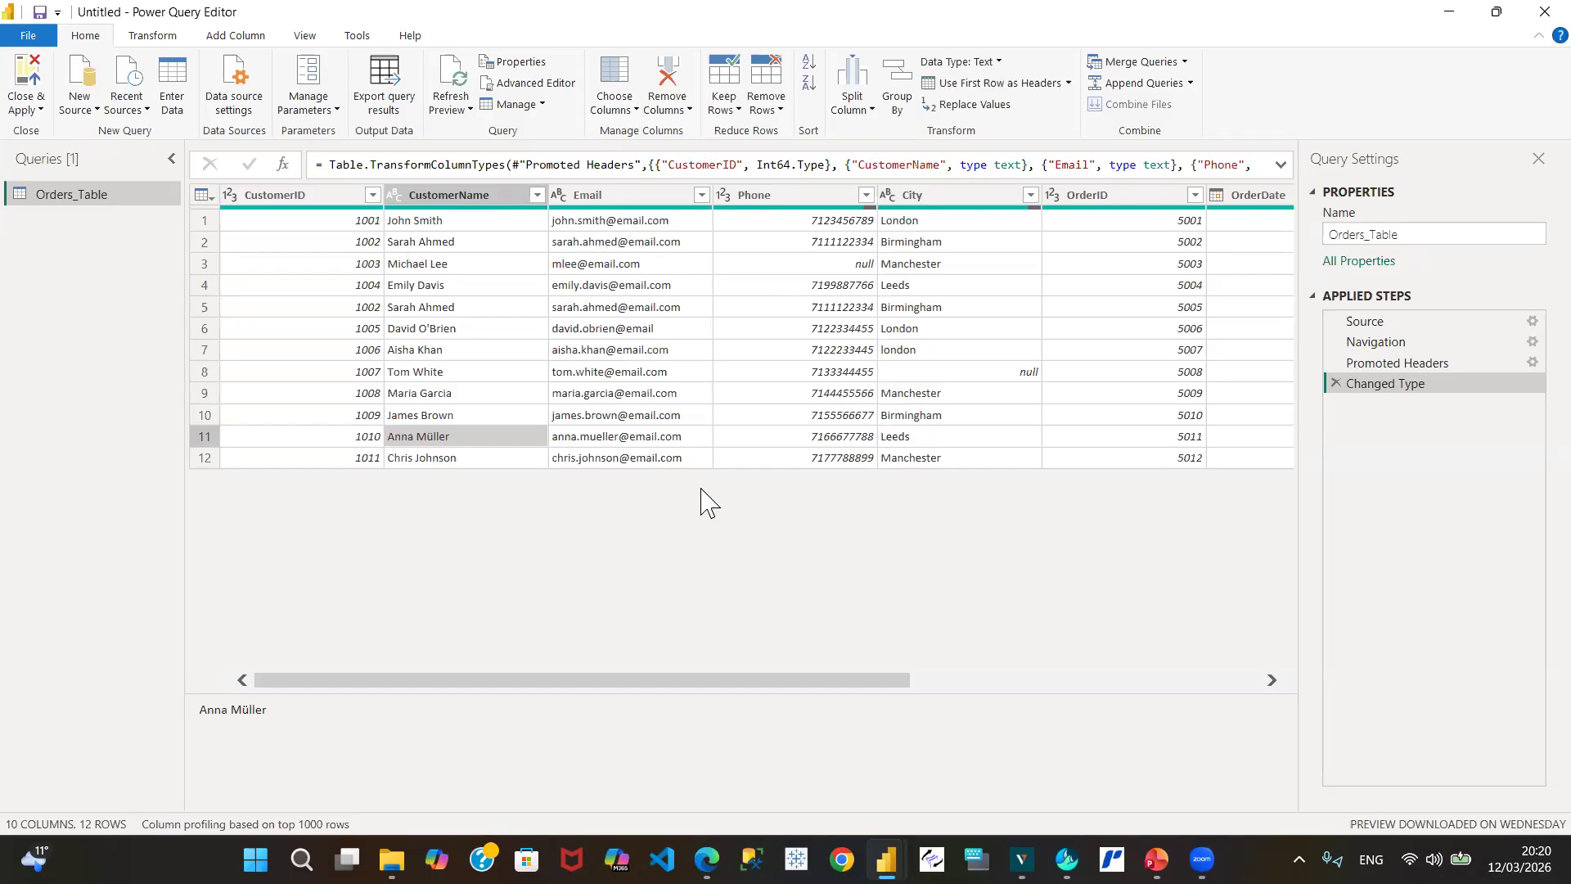
click(605, 436)
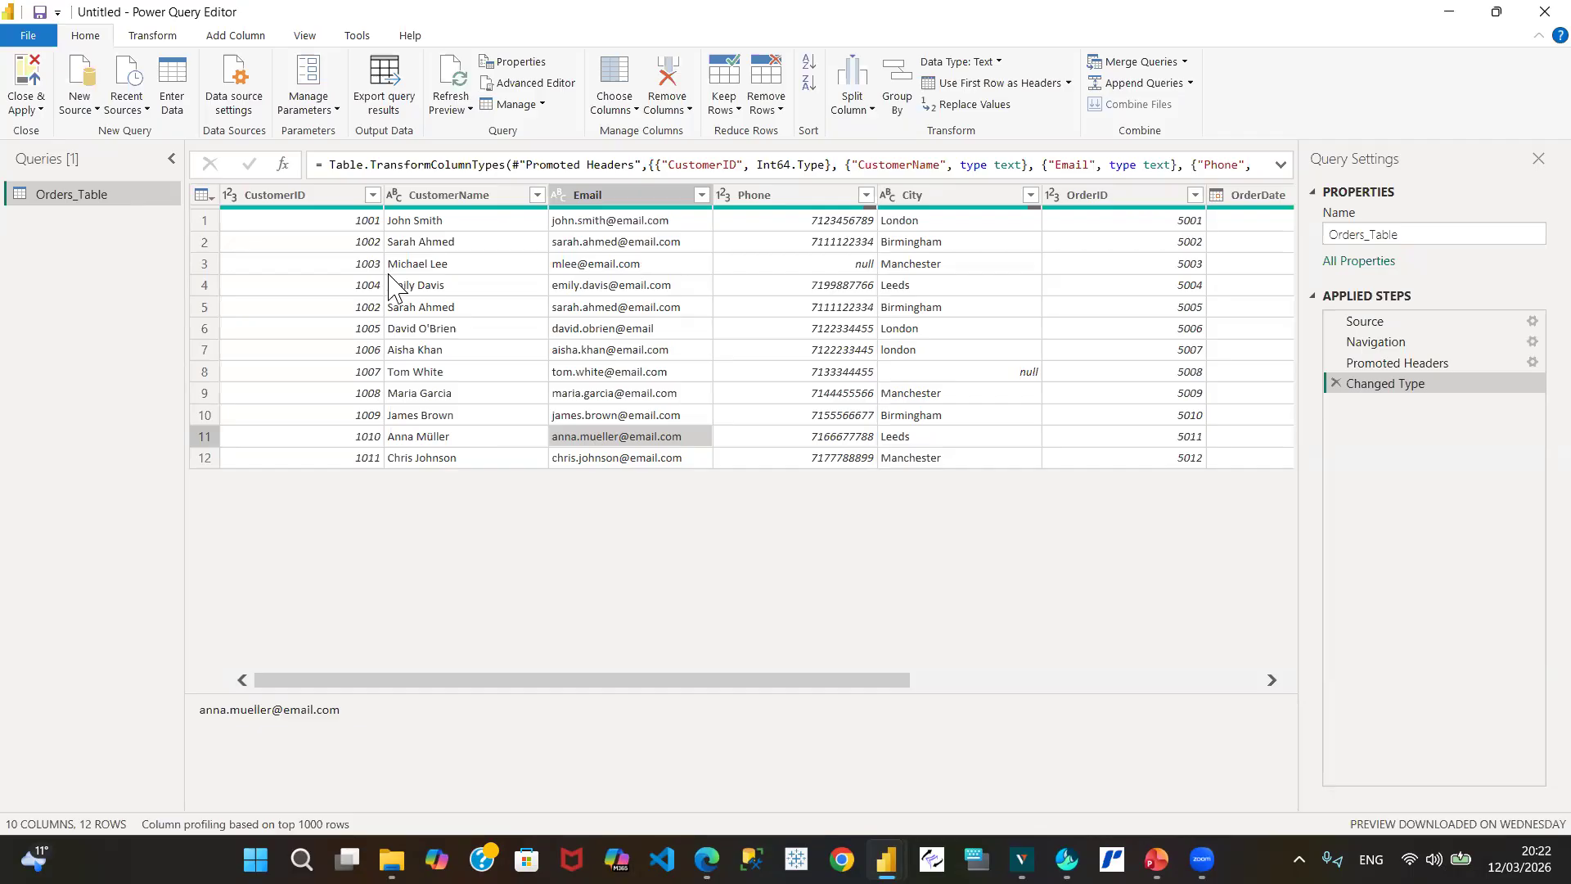
click(595, 267)
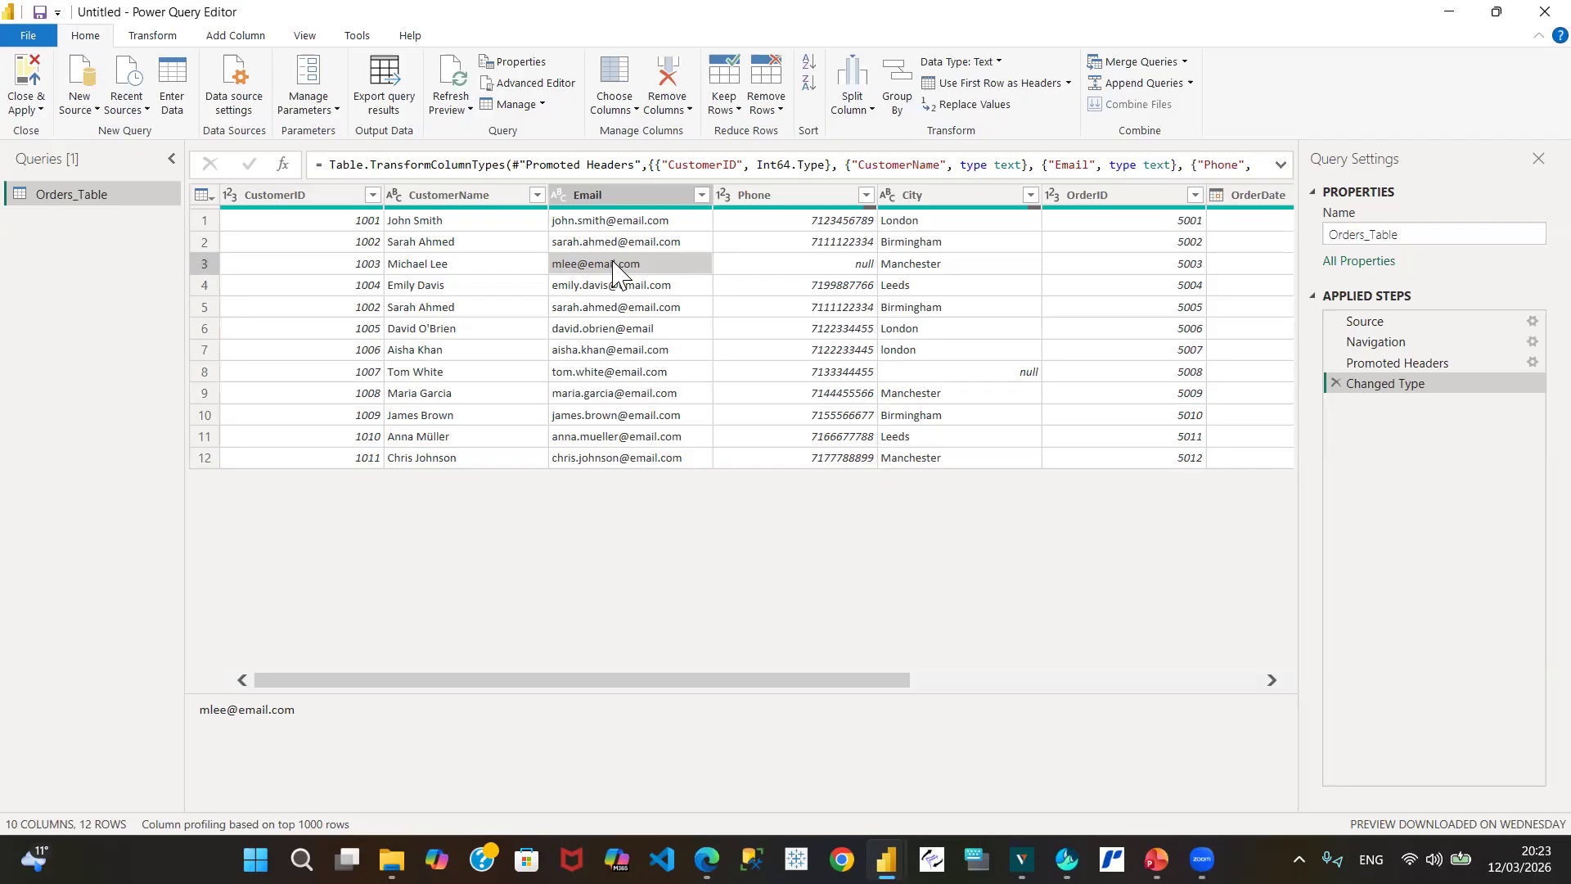
click(622, 195)
right_click(653, 205)
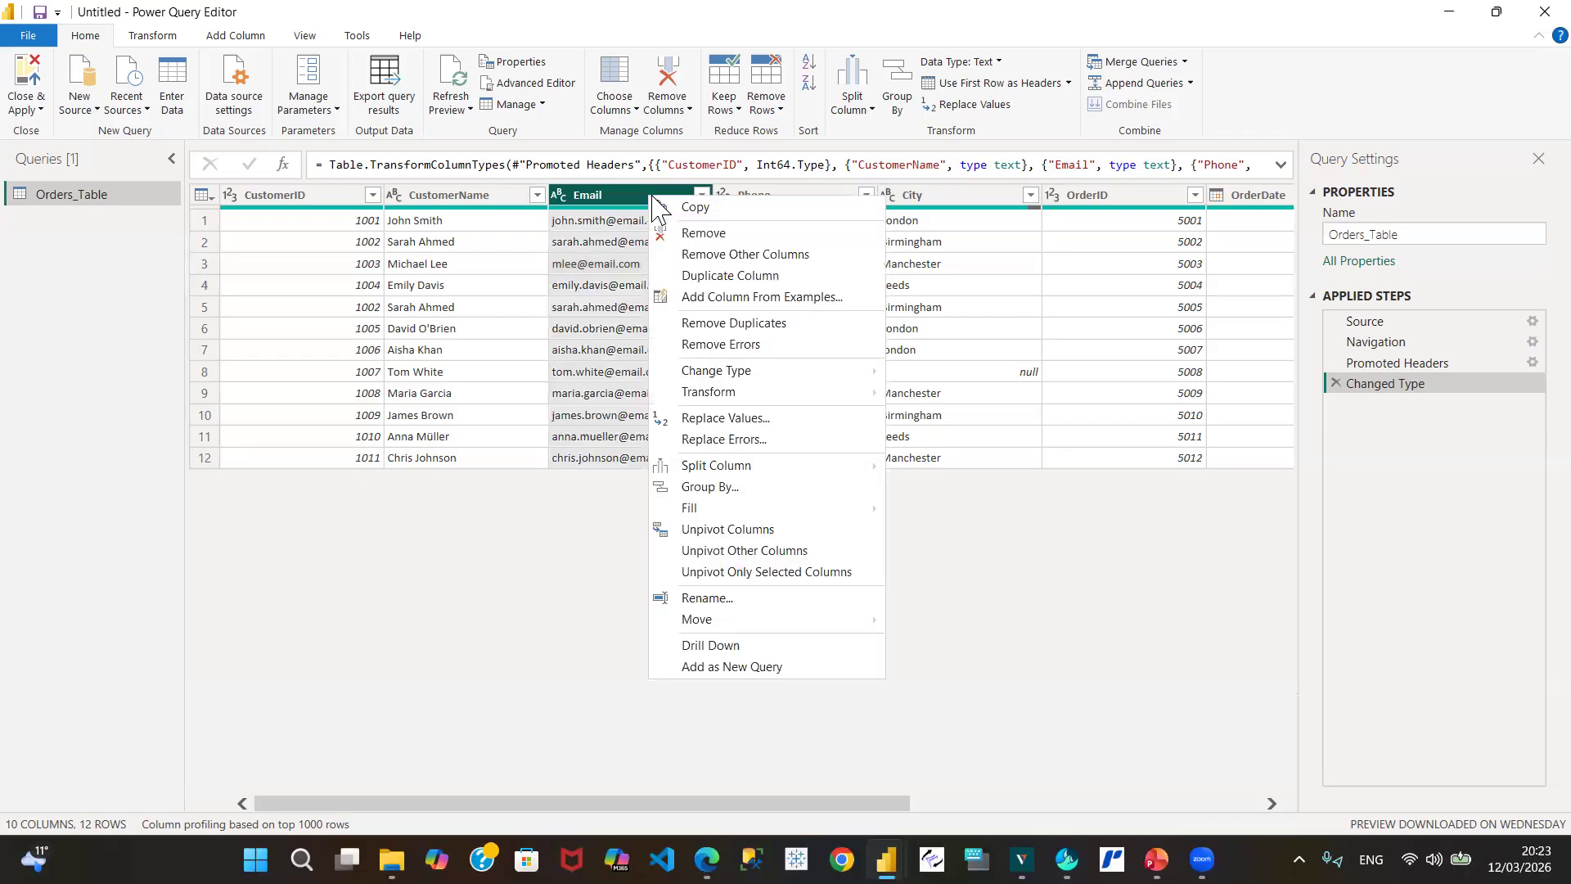
click(612, 200)
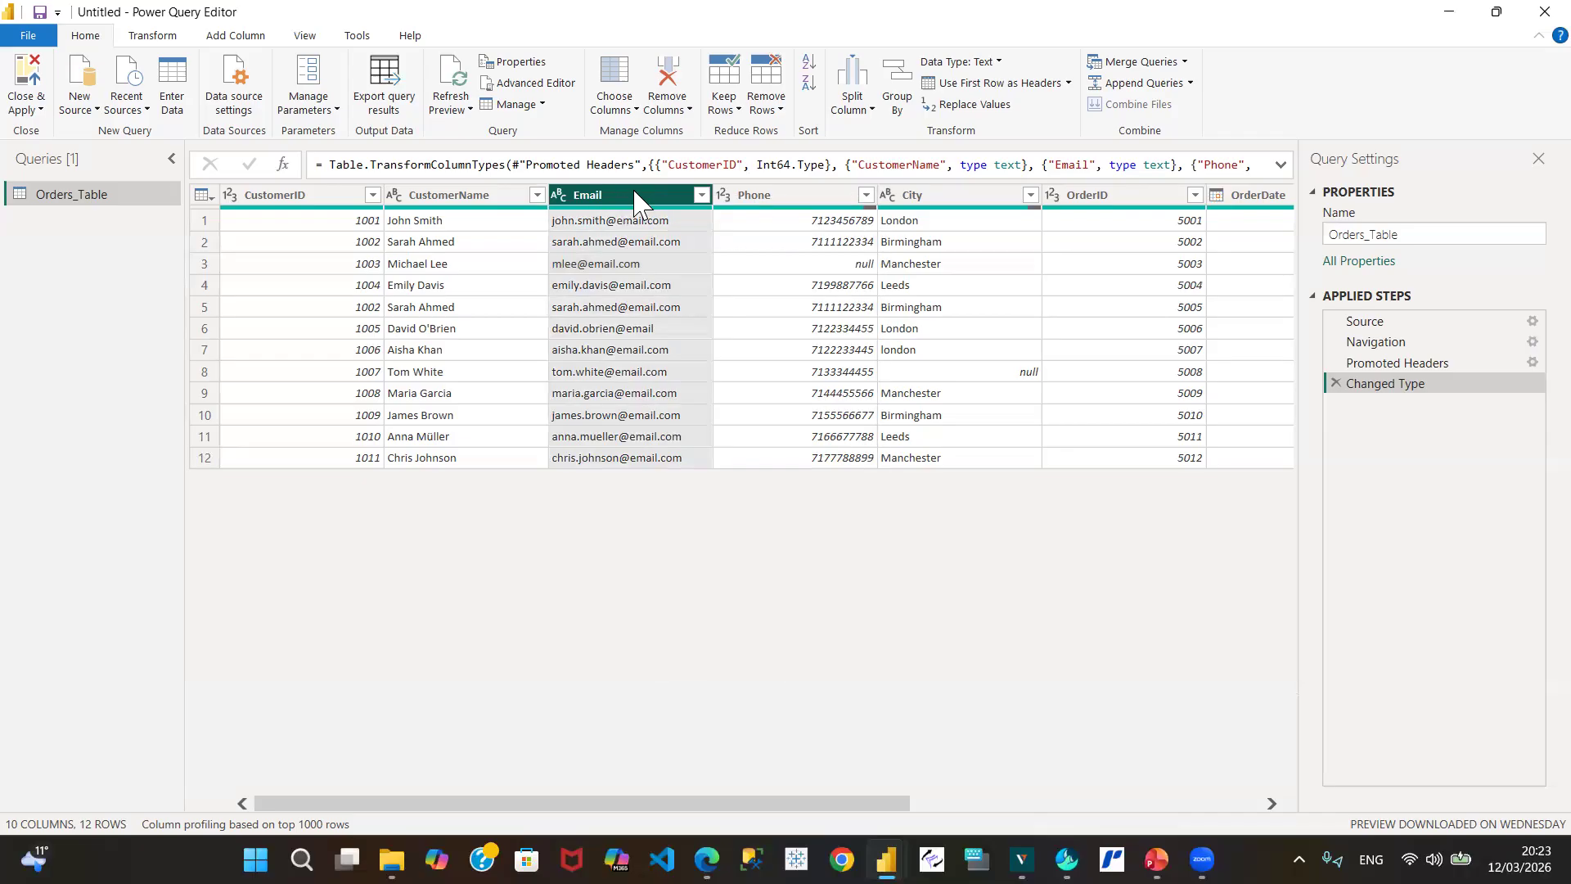
right_click(636, 201)
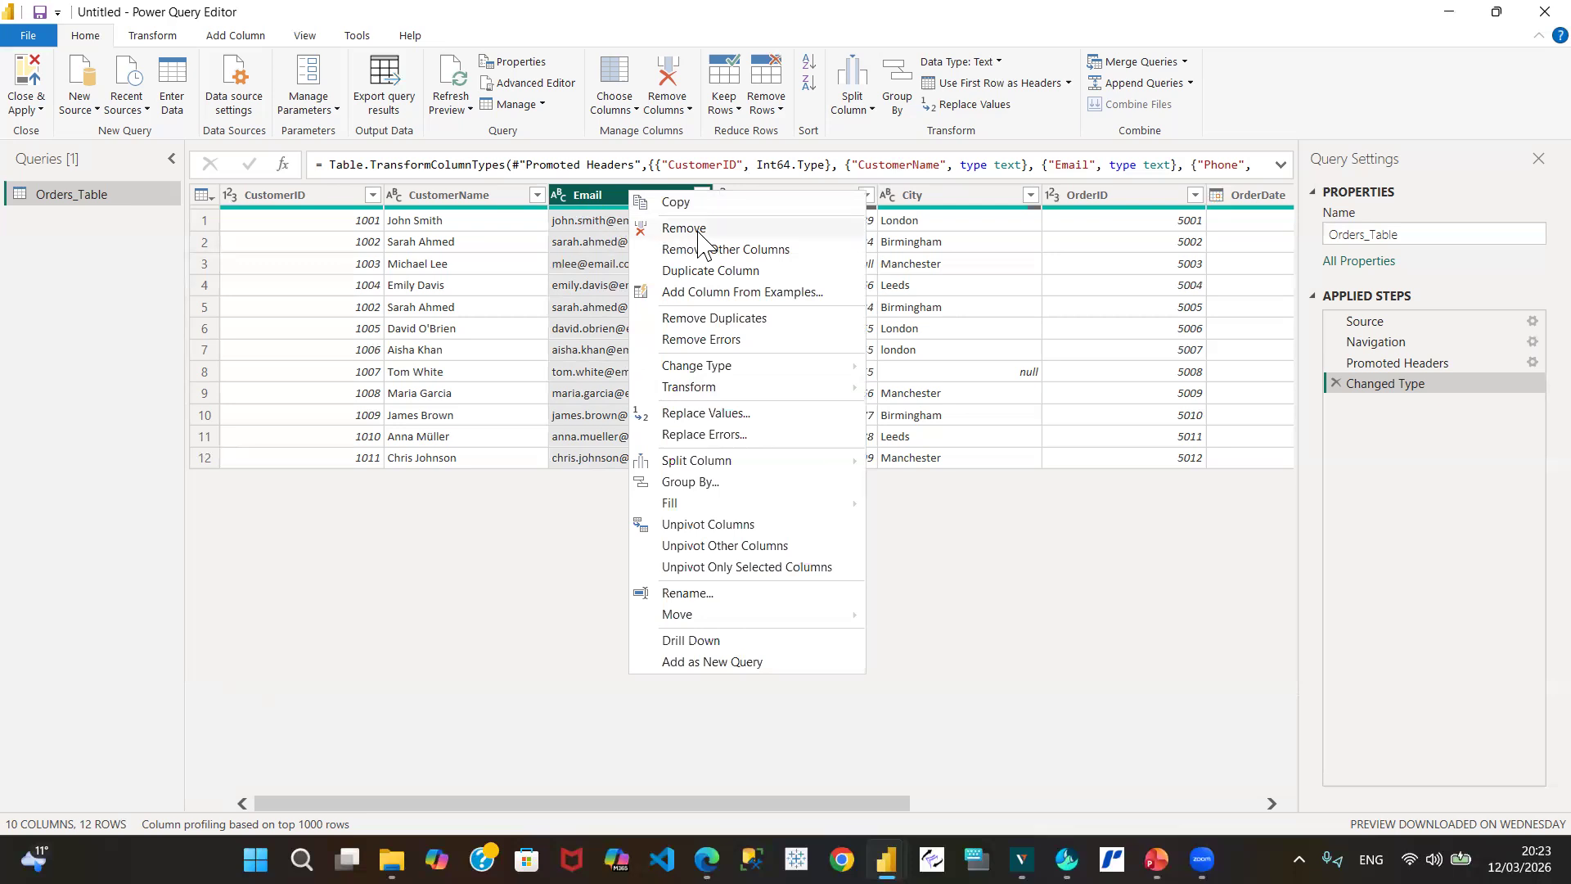
mouse_move(652, 370)
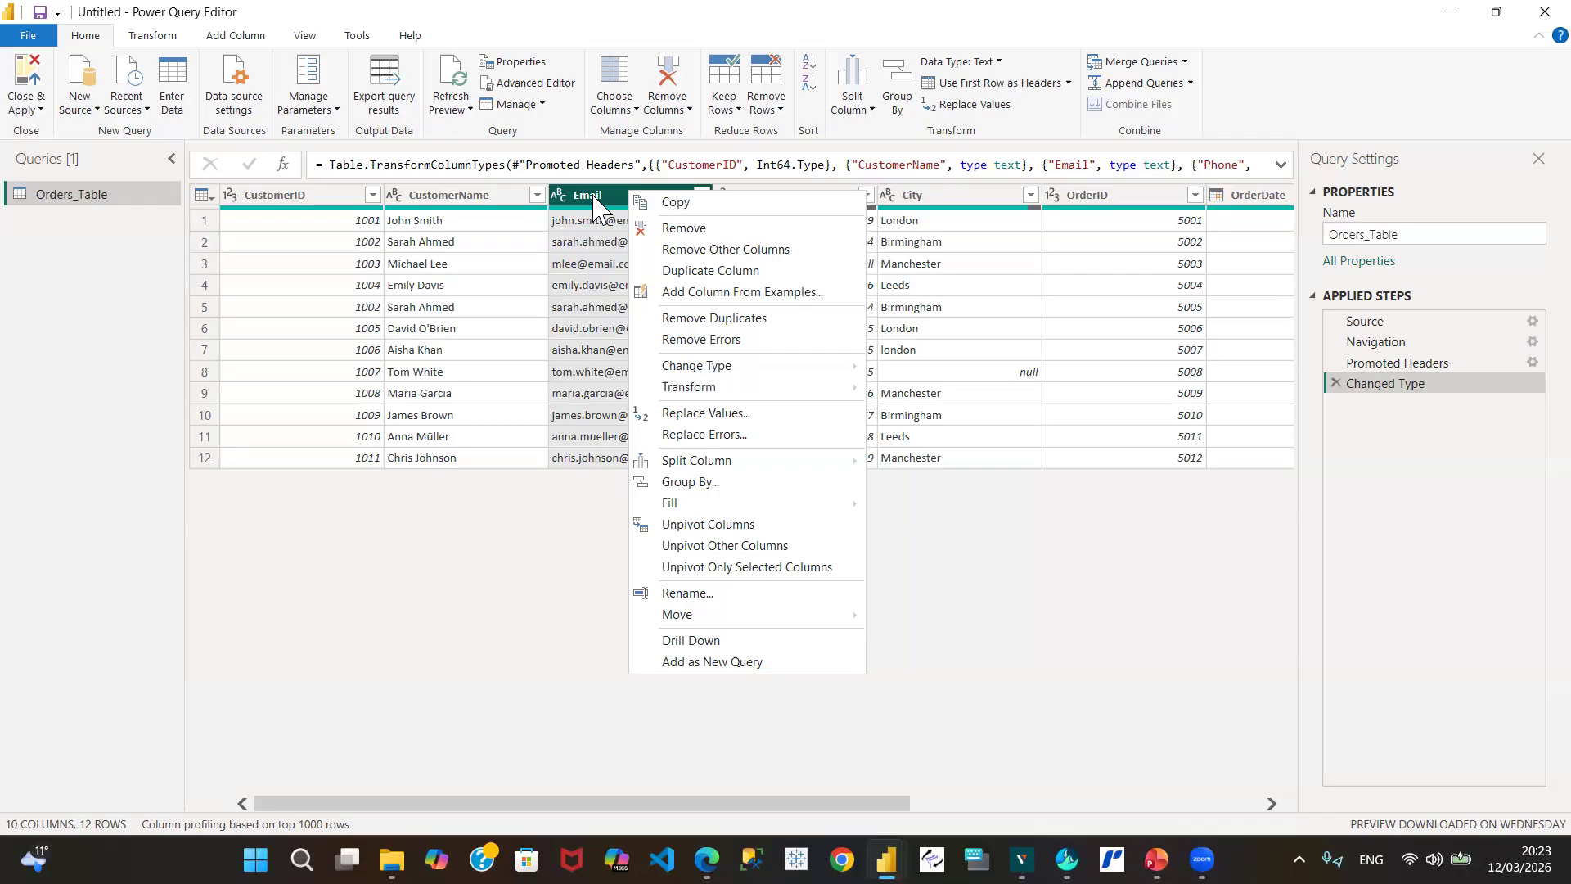
click(678, 204)
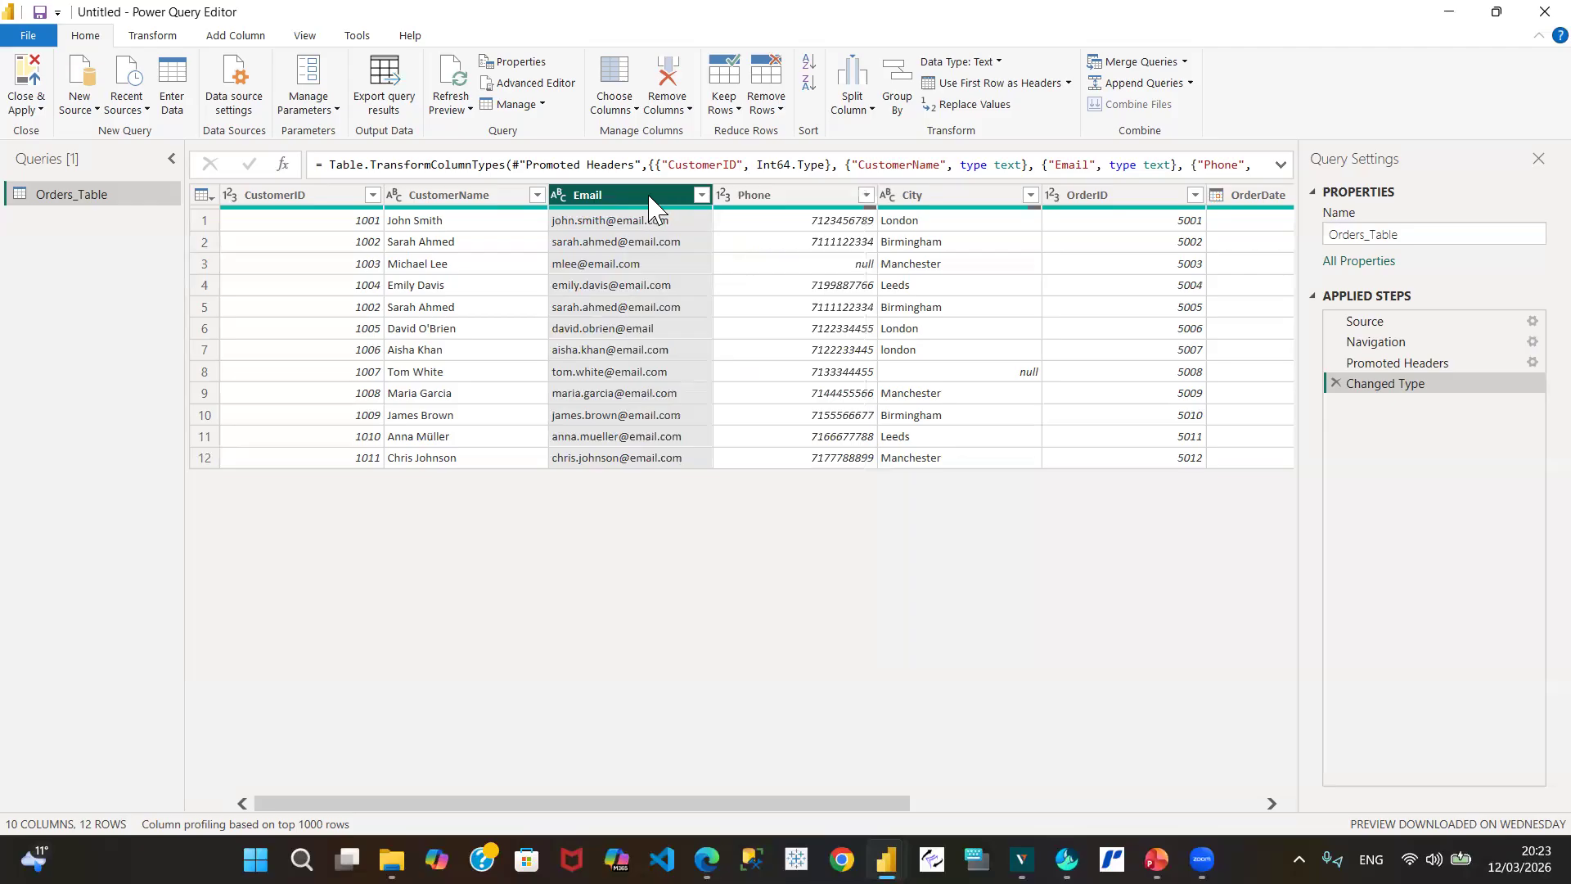
right_click(651, 203)
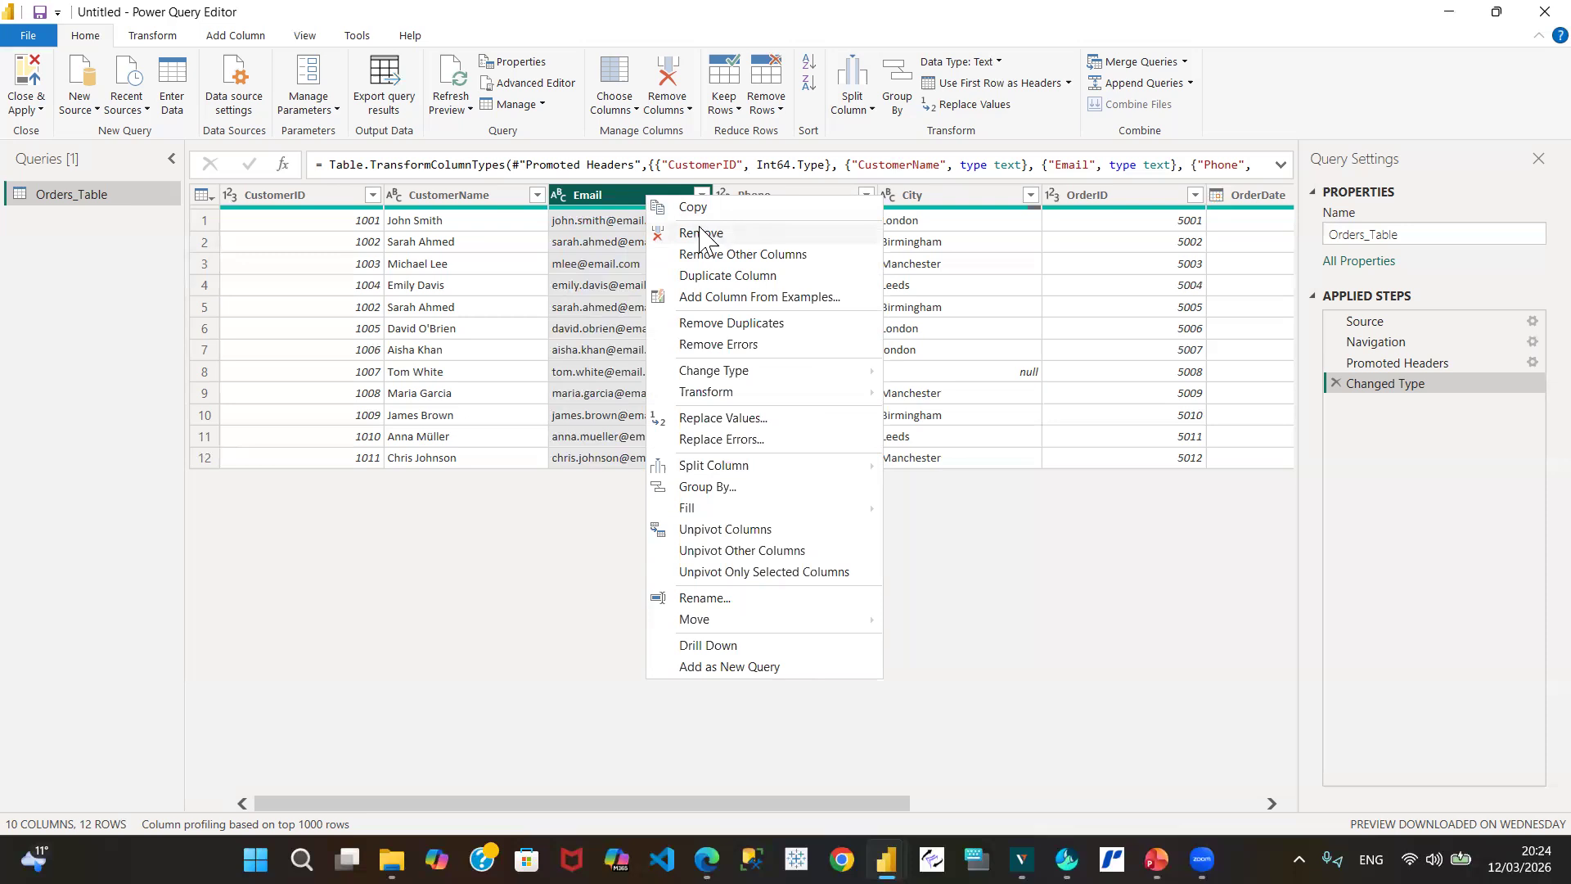
click(1092, 139)
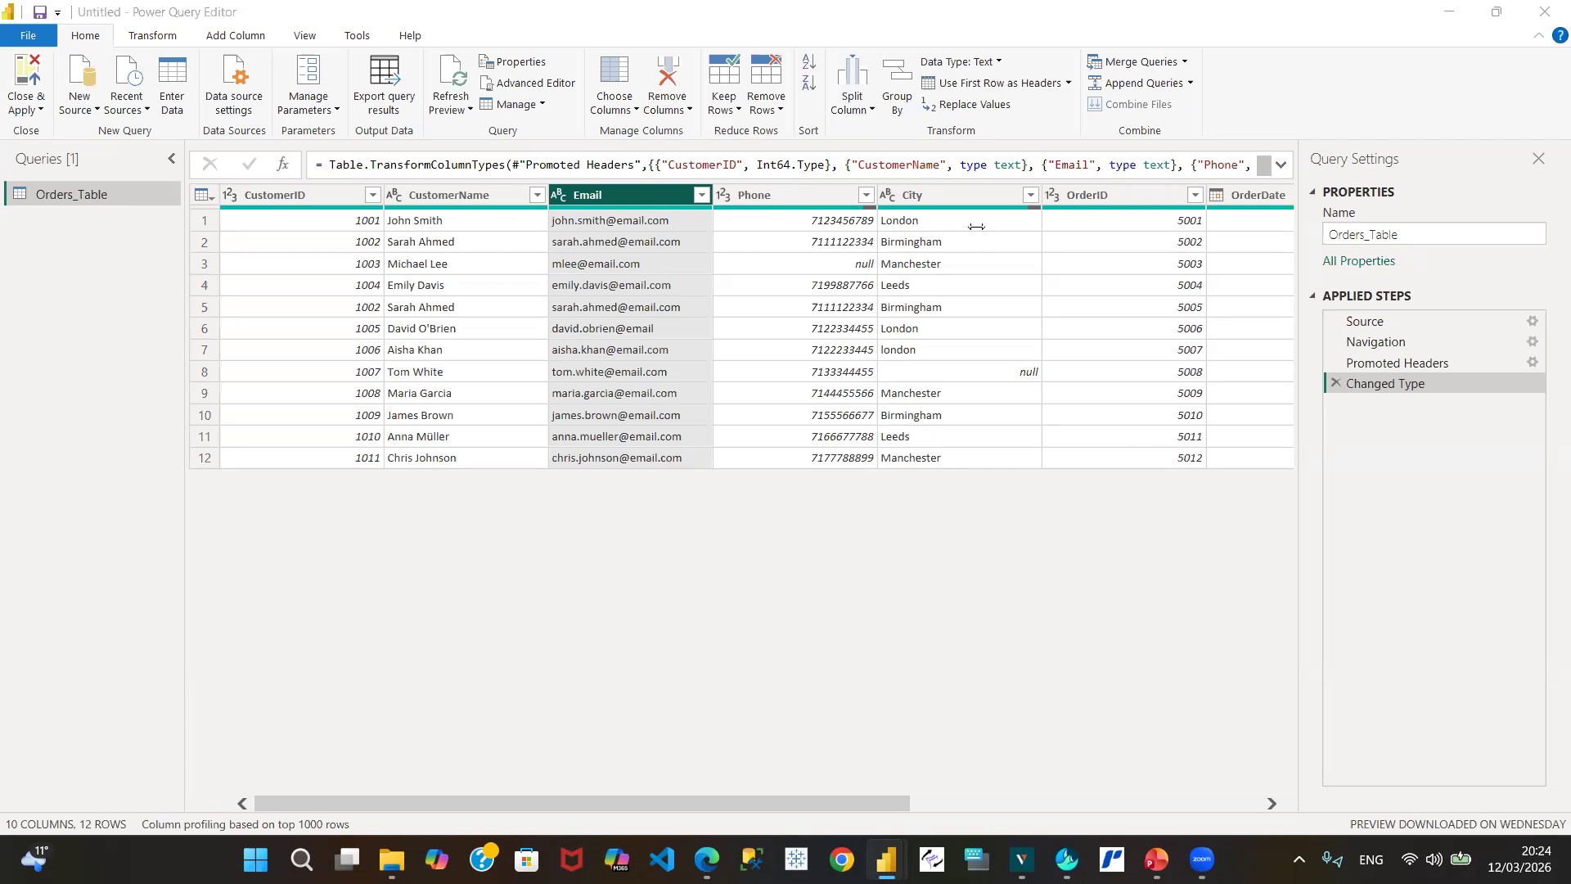
Step: Remove the Email column, then delete the resulting Removed Columns step
right_click(622, 207)
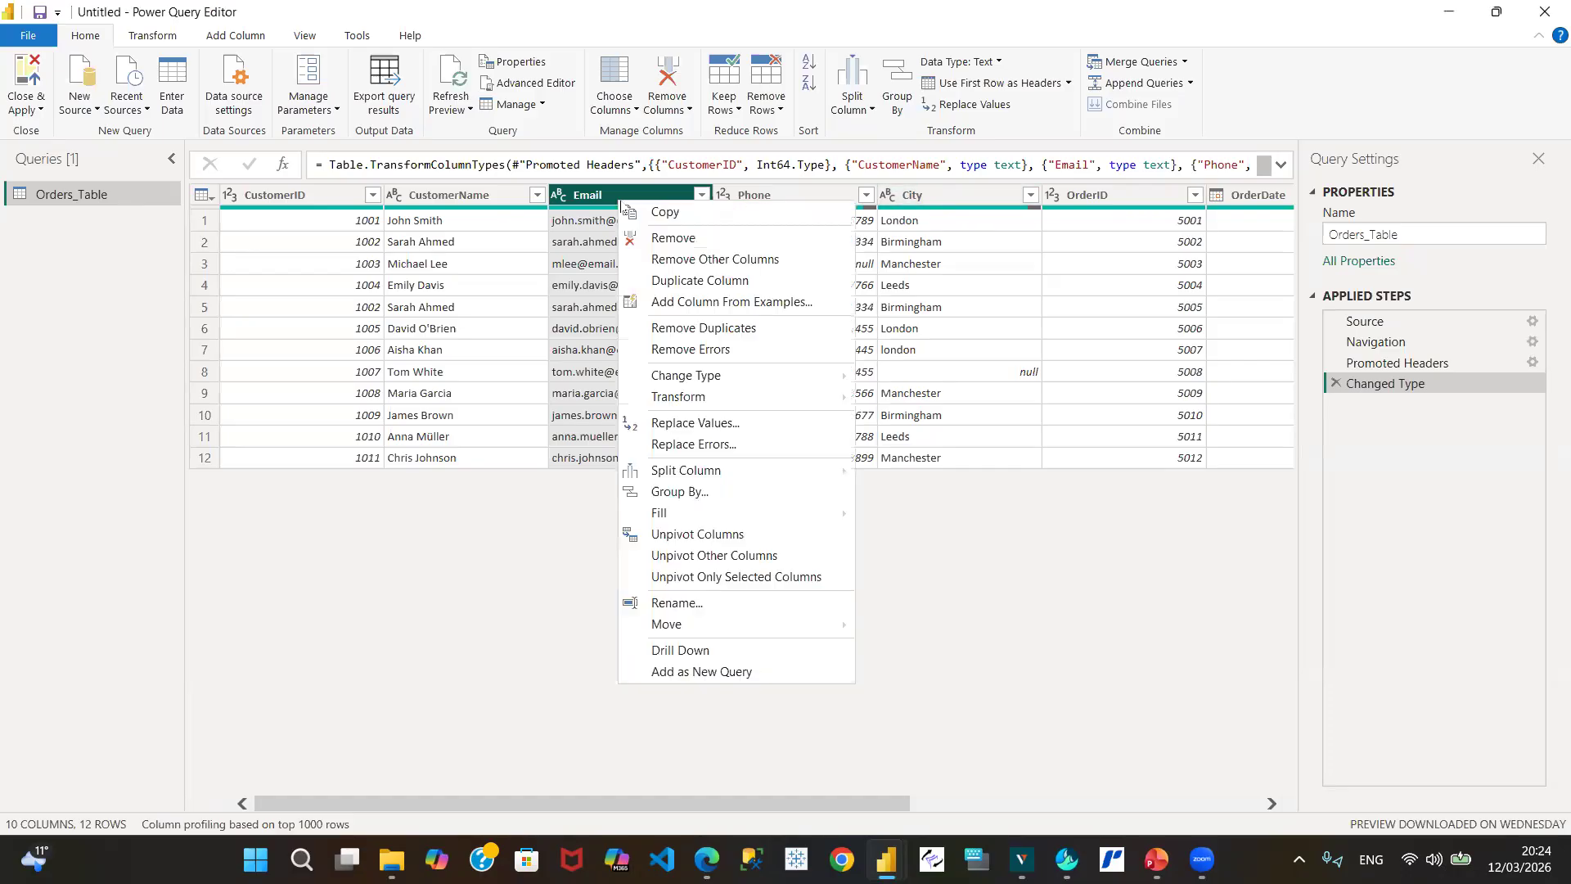
click(665, 243)
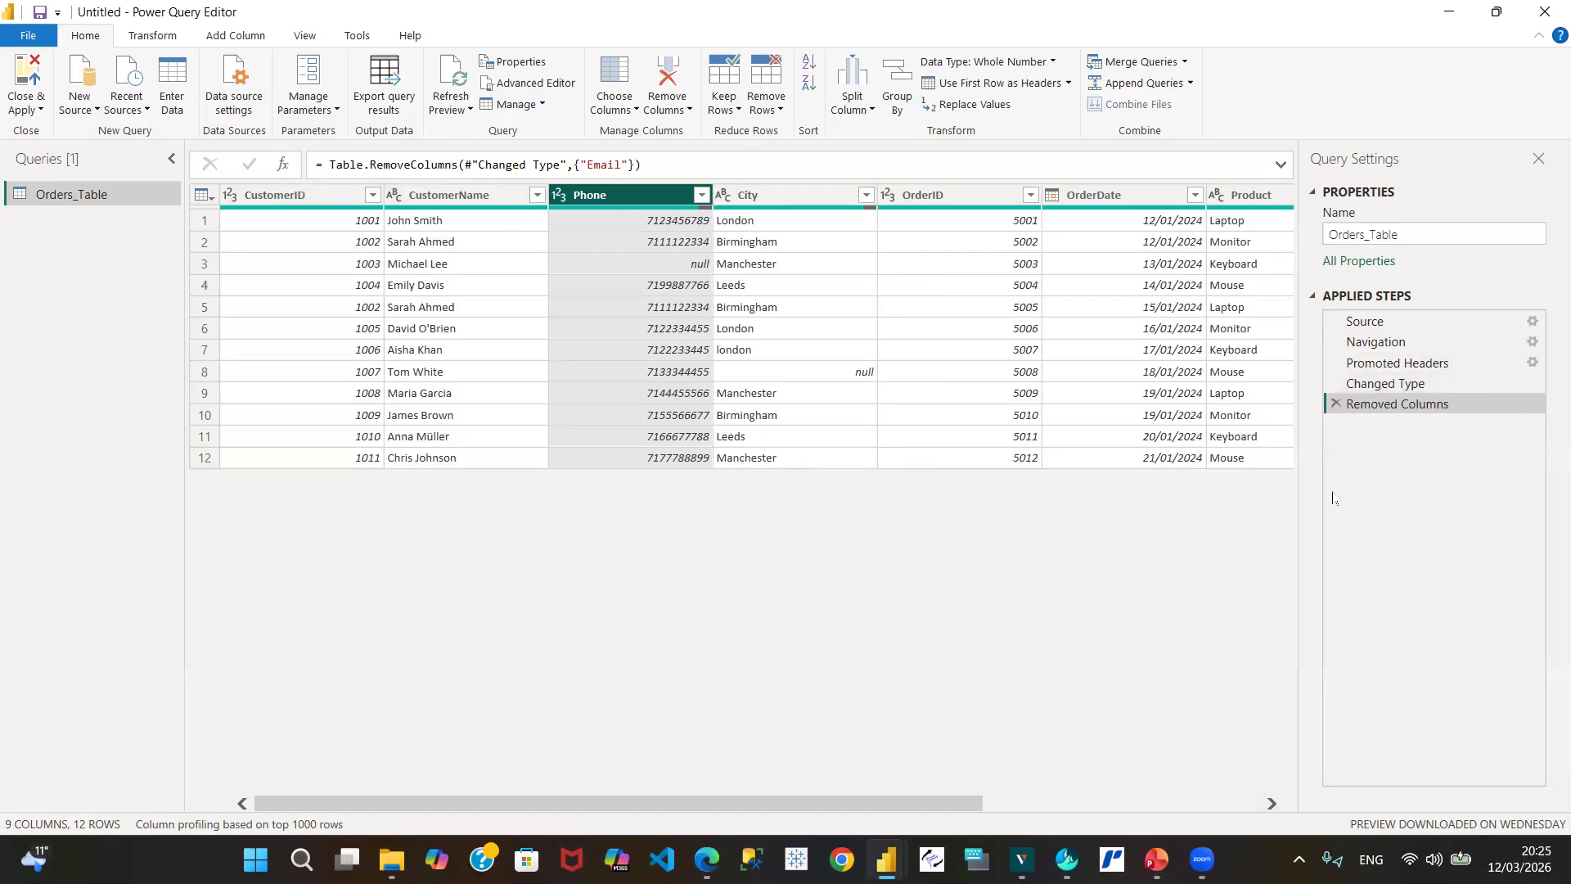
click(1336, 404)
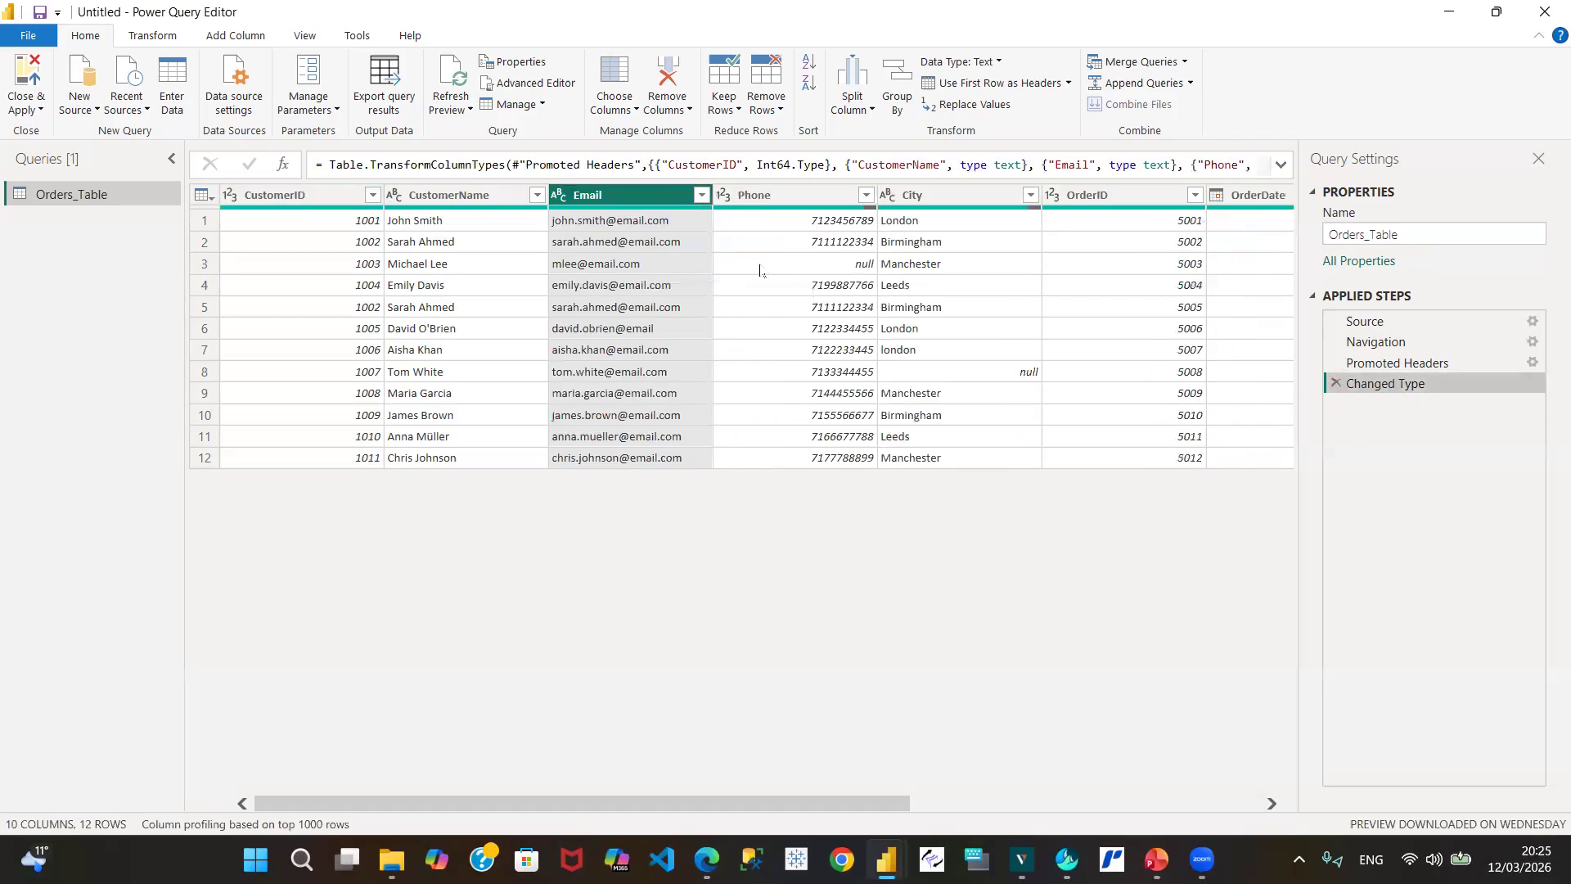
right_click(632, 195)
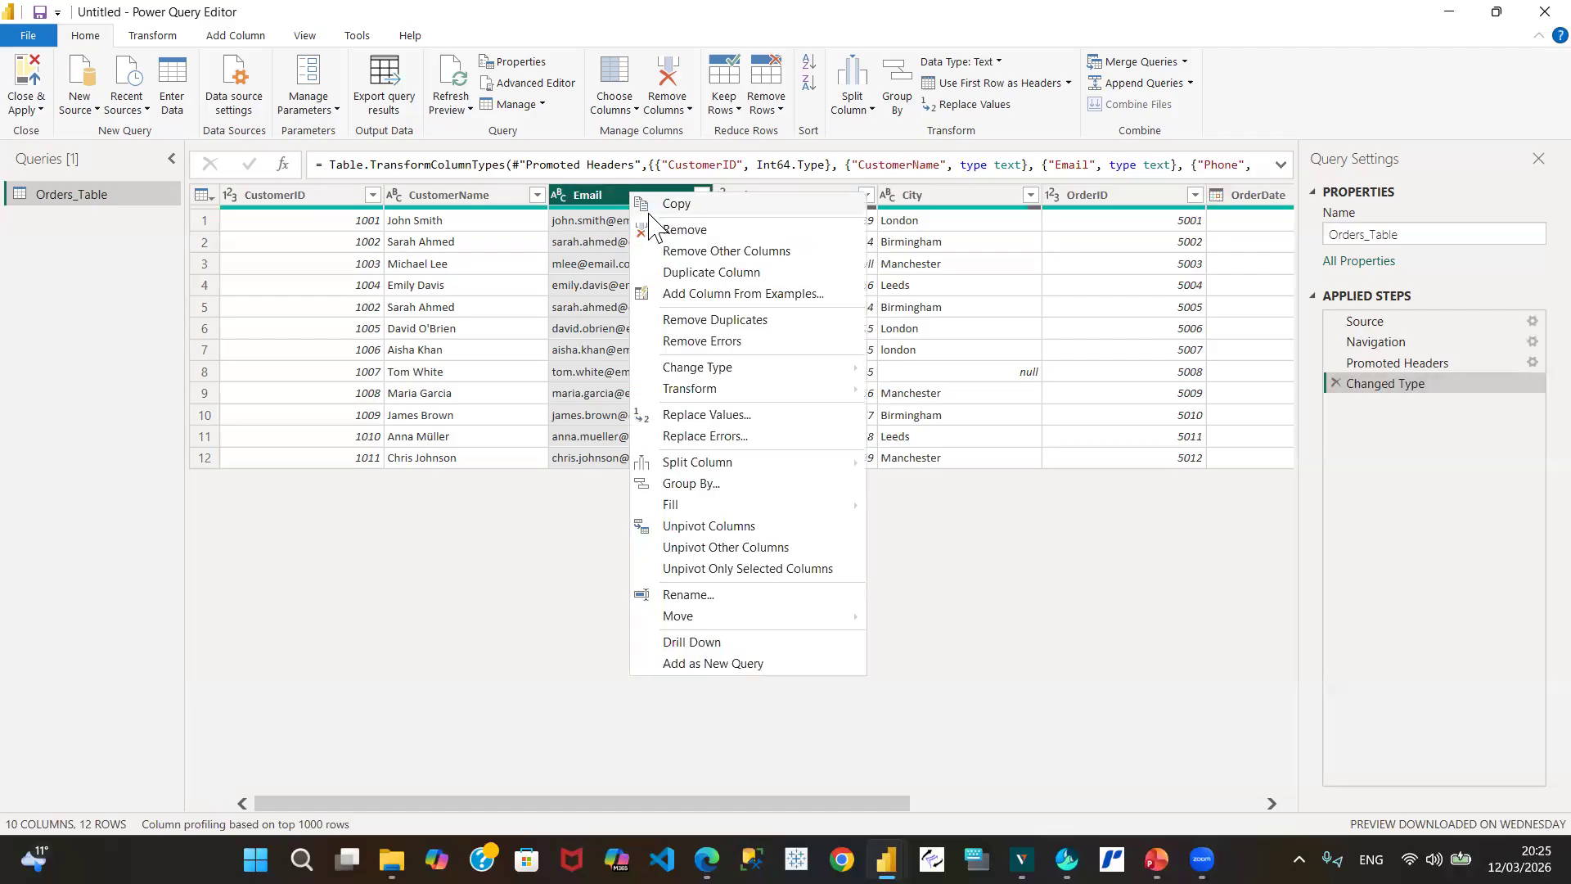
click(694, 252)
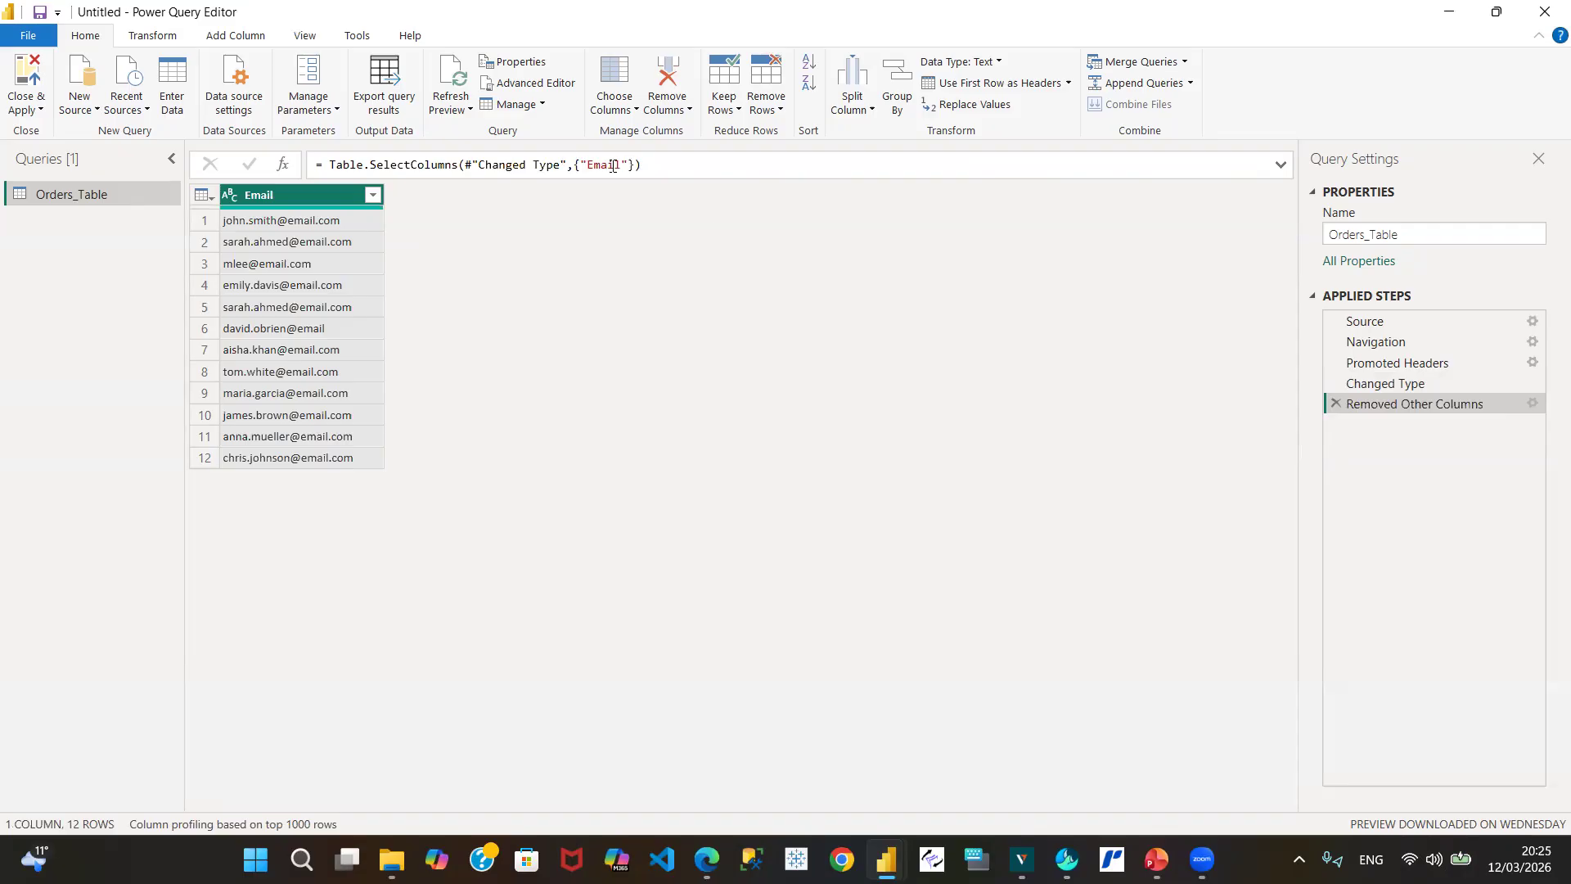
click(1336, 404)
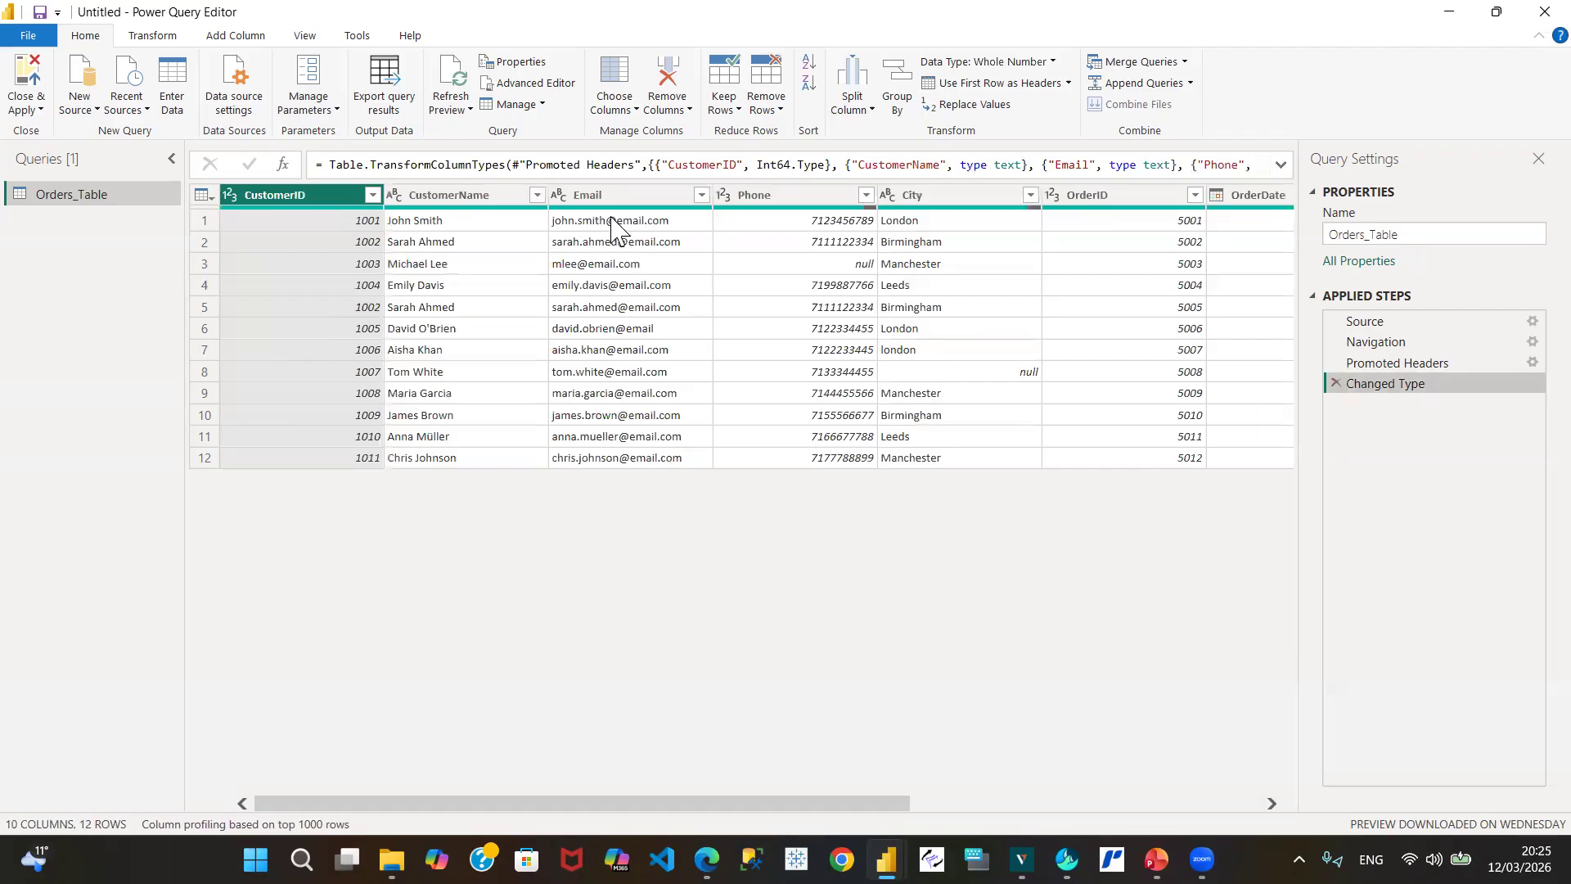
click(620, 196)
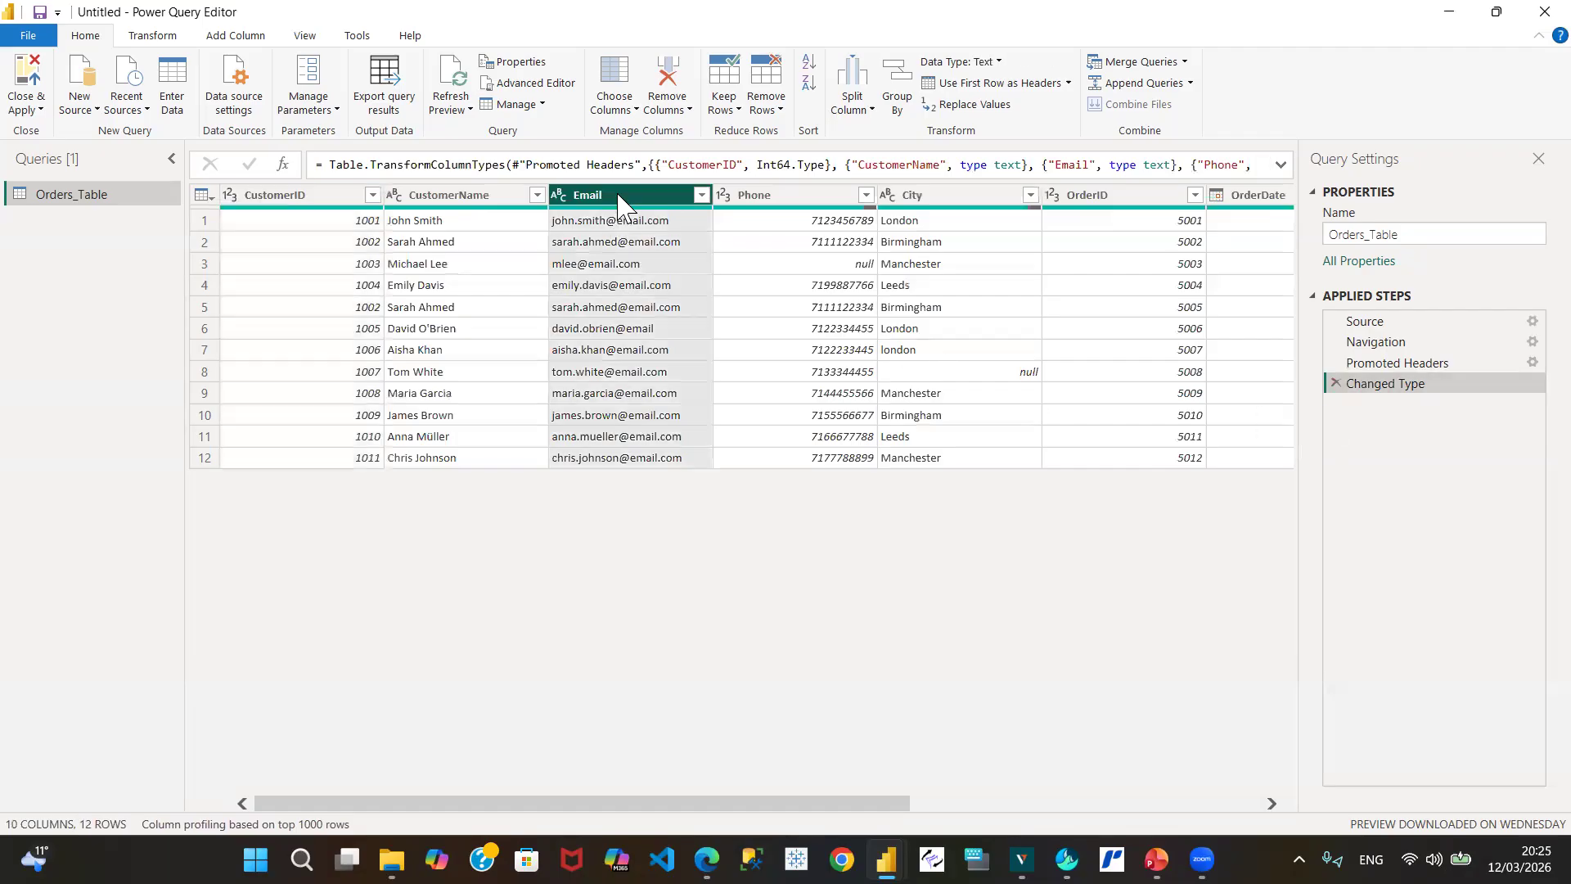
right_click(619, 201)
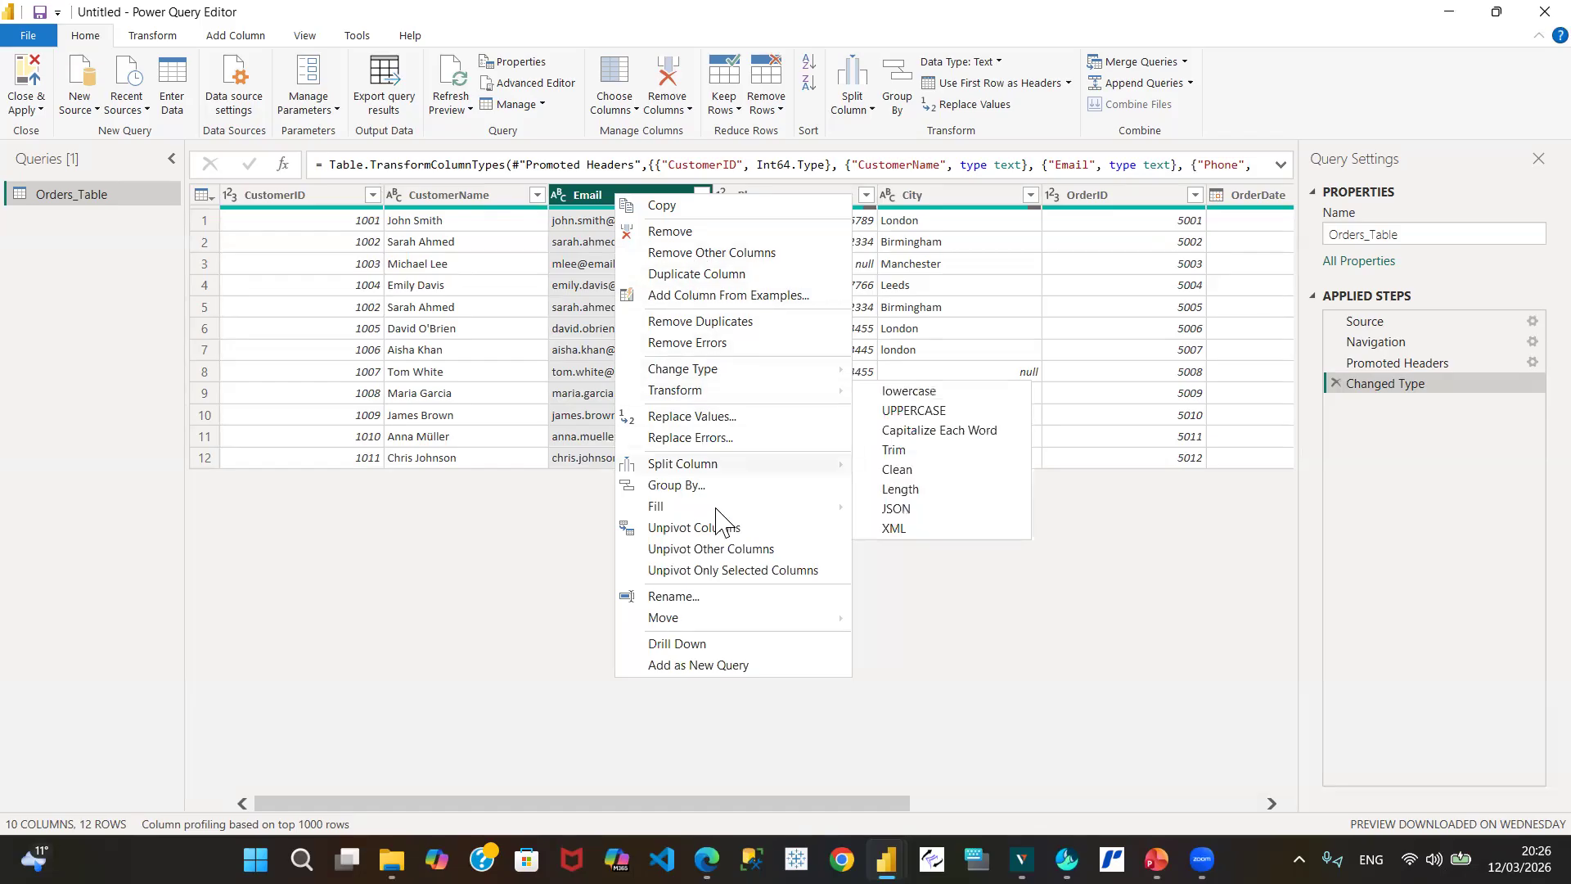
mouse_move(735, 507)
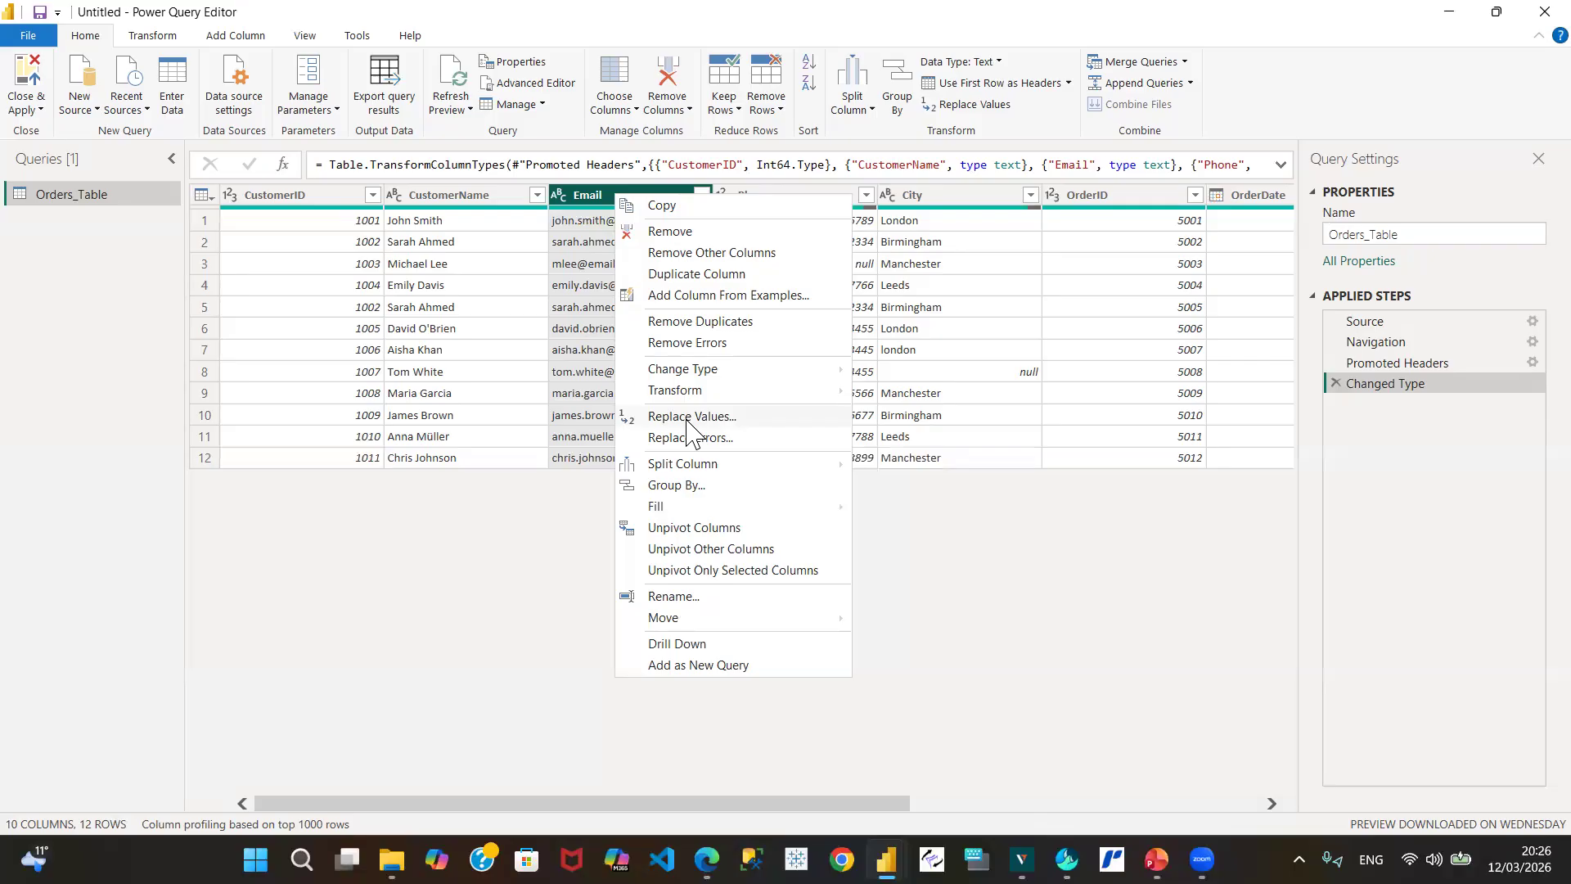
click(1389, 131)
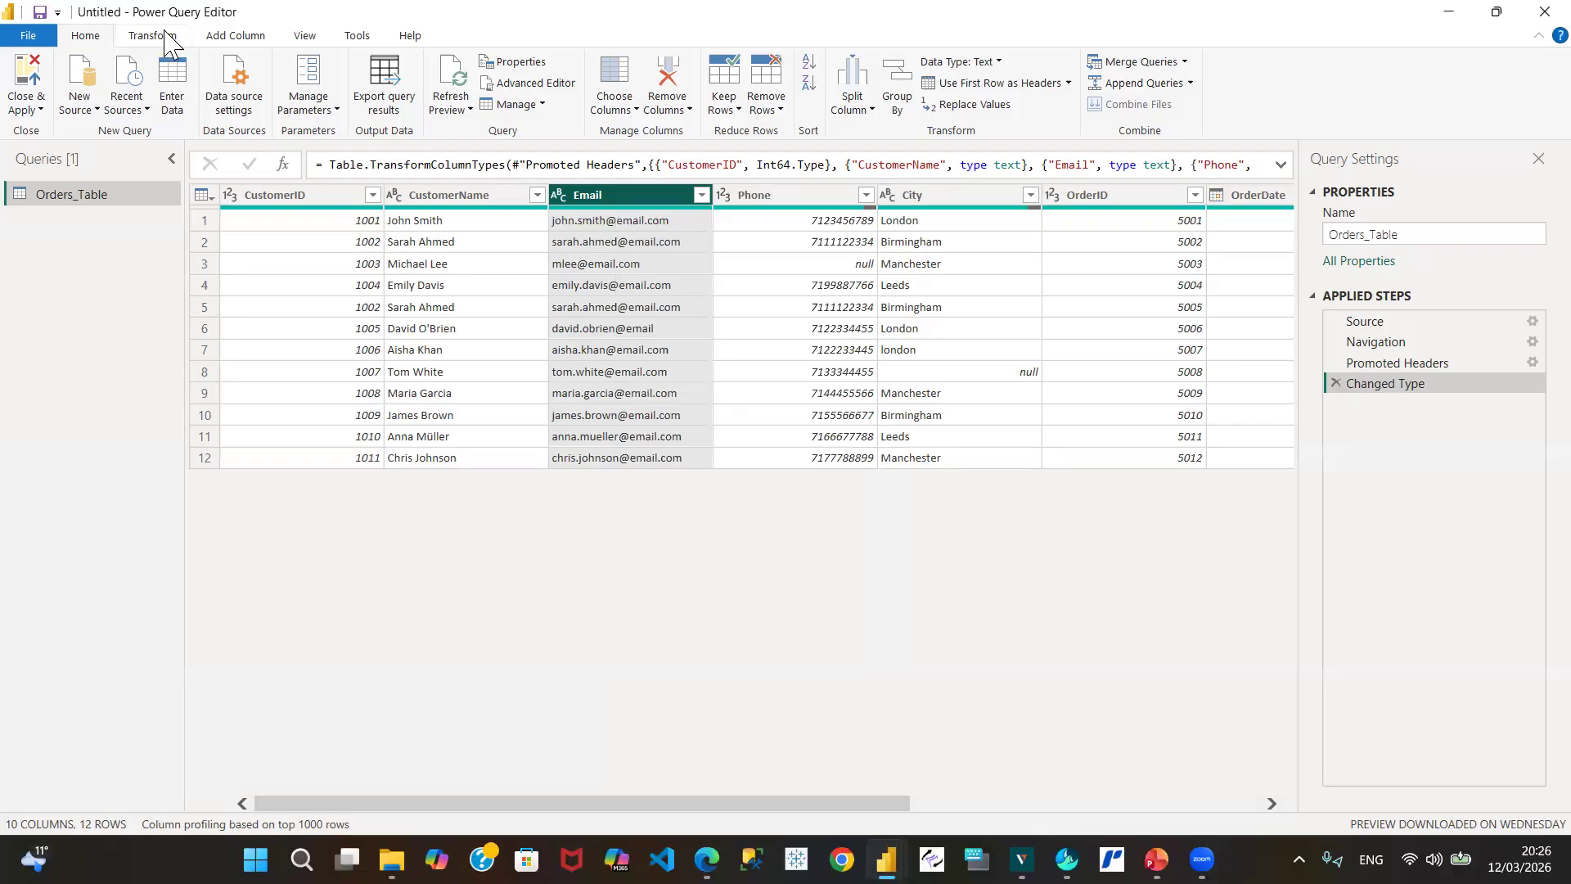
Step: Look over the Transform tab's Replace Values options, then preview row 3's Email value
click(157, 39)
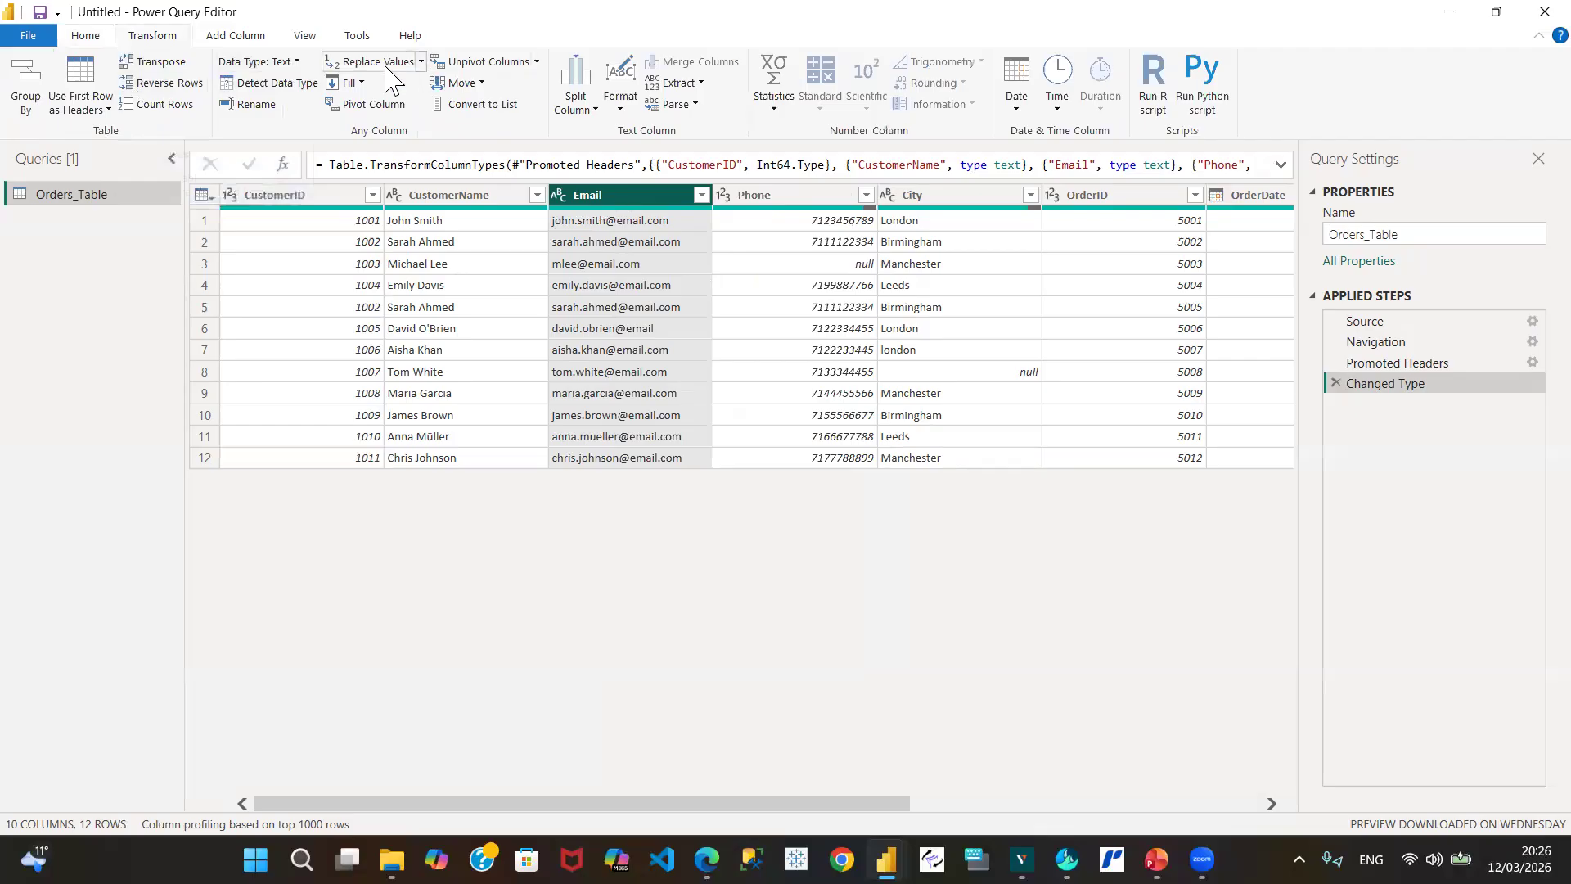
click(421, 61)
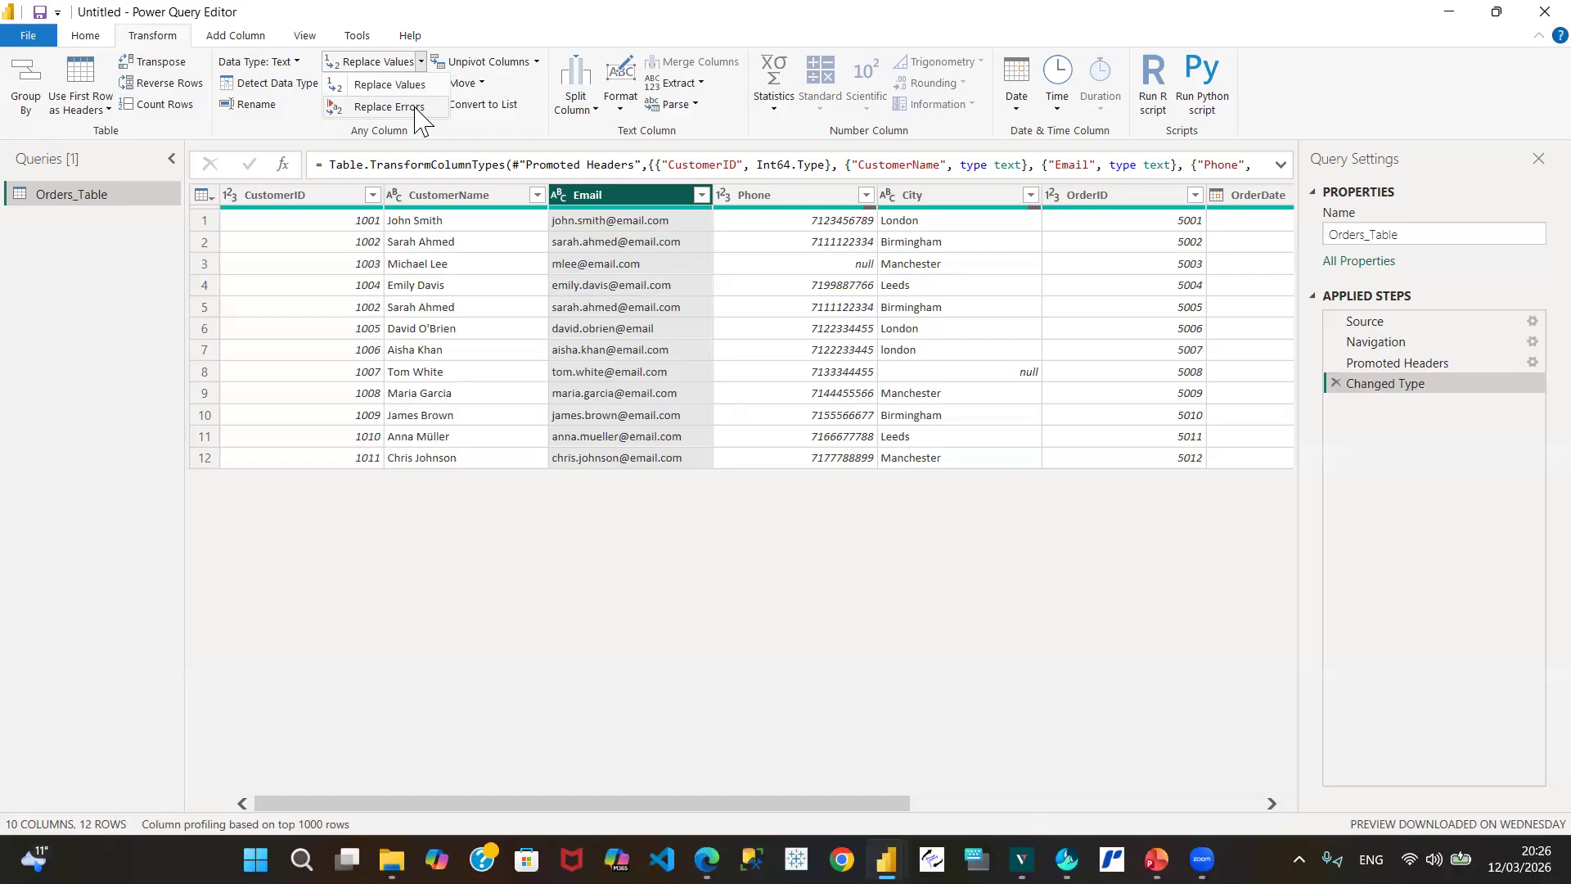
click(634, 209)
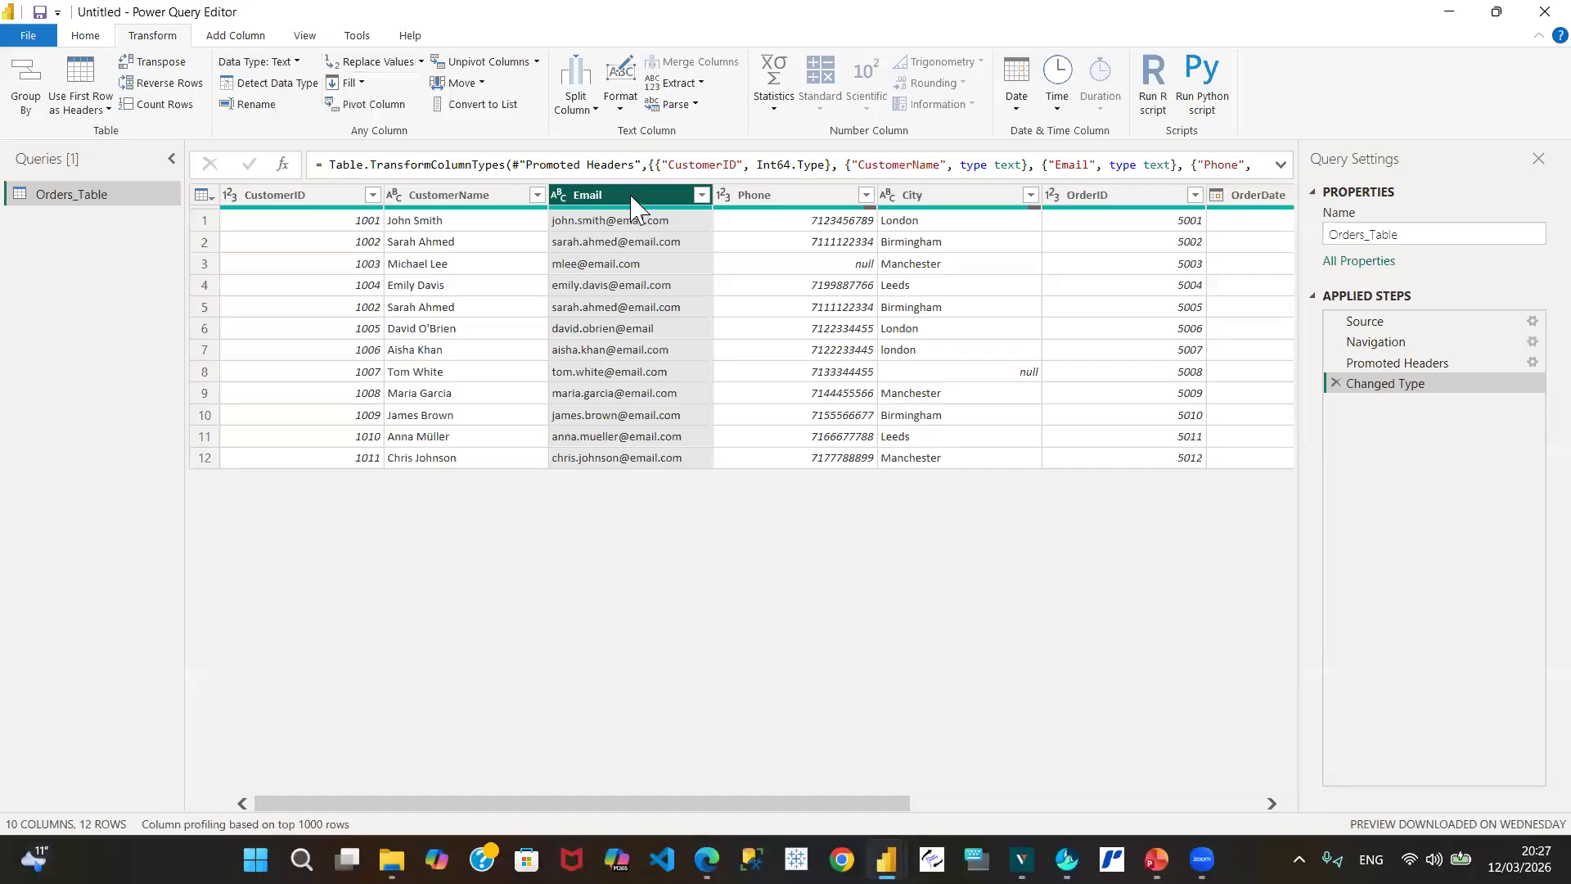
click(601, 265)
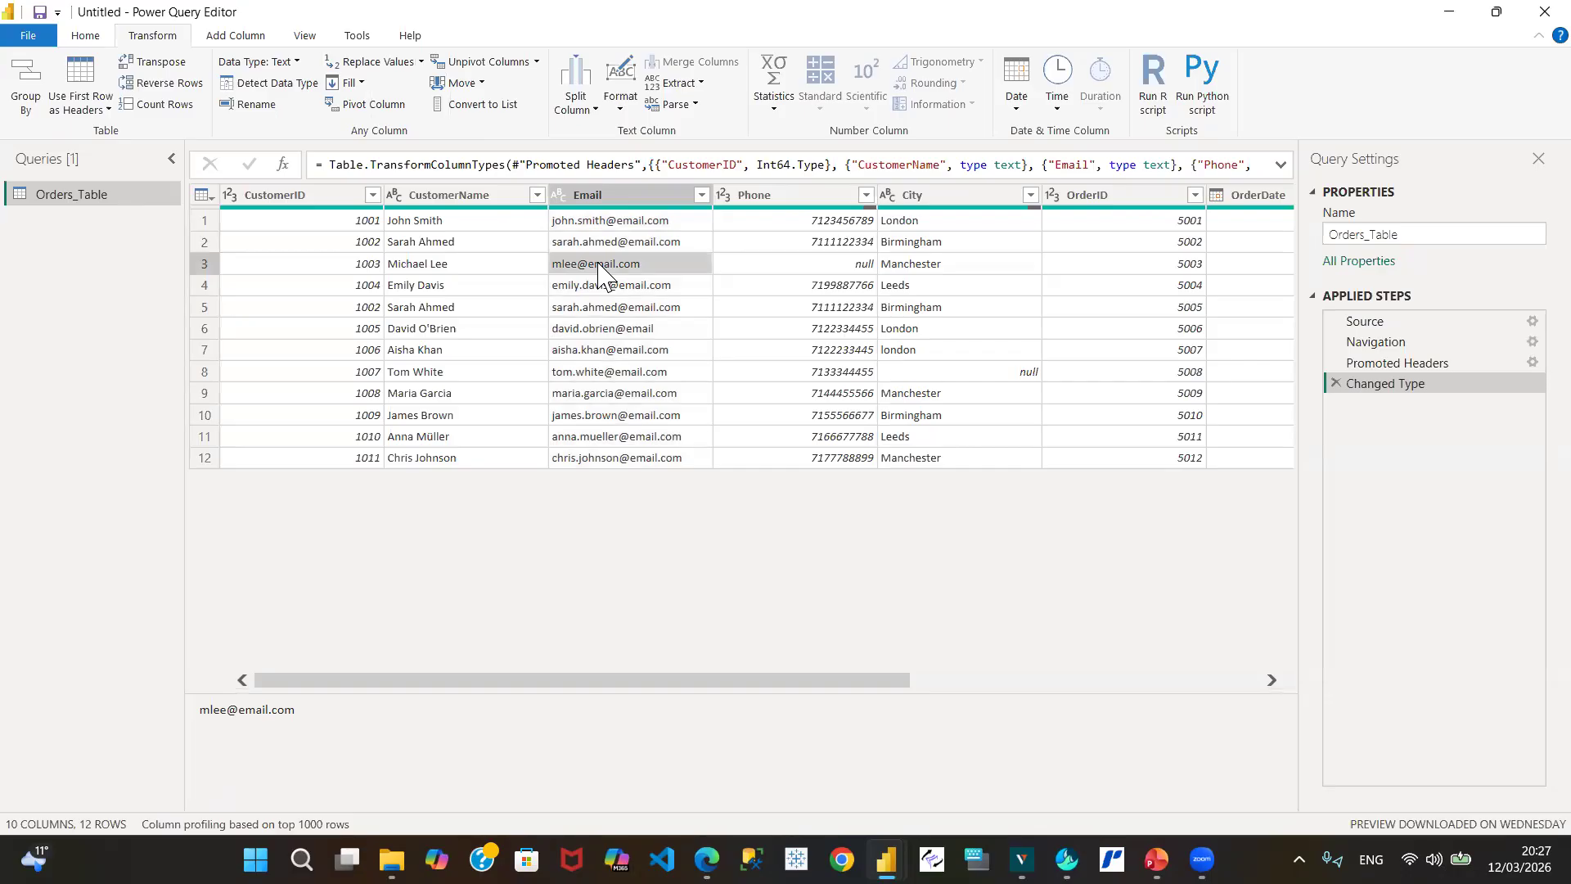
Step: Replace row 3's abbreviated Email with the customer's full first.last e-mail address
right_click(601, 270)
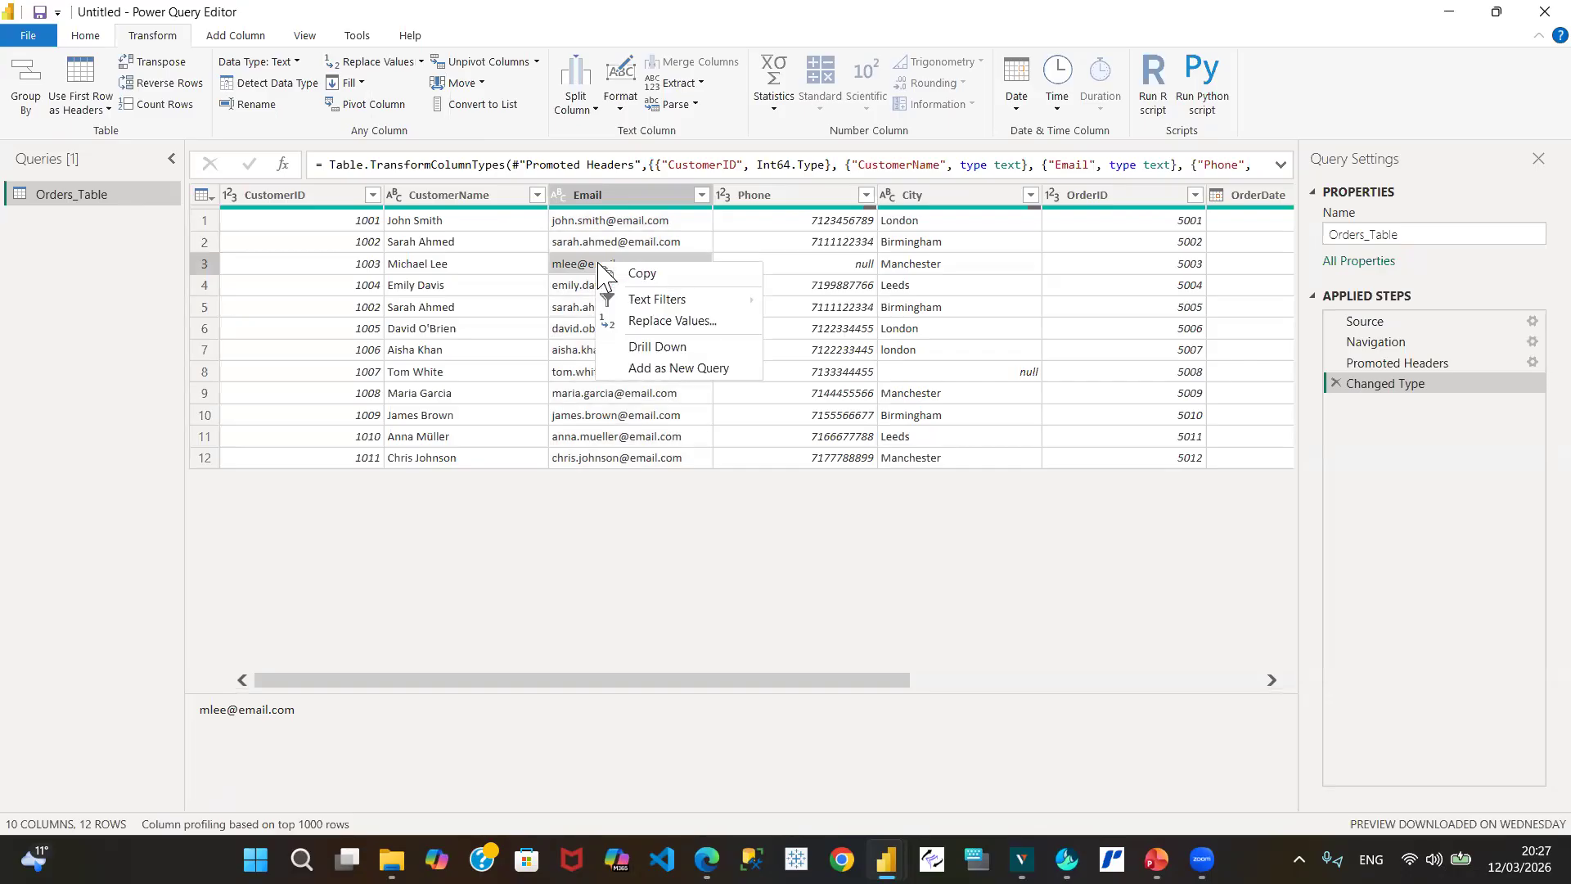
click(672, 322)
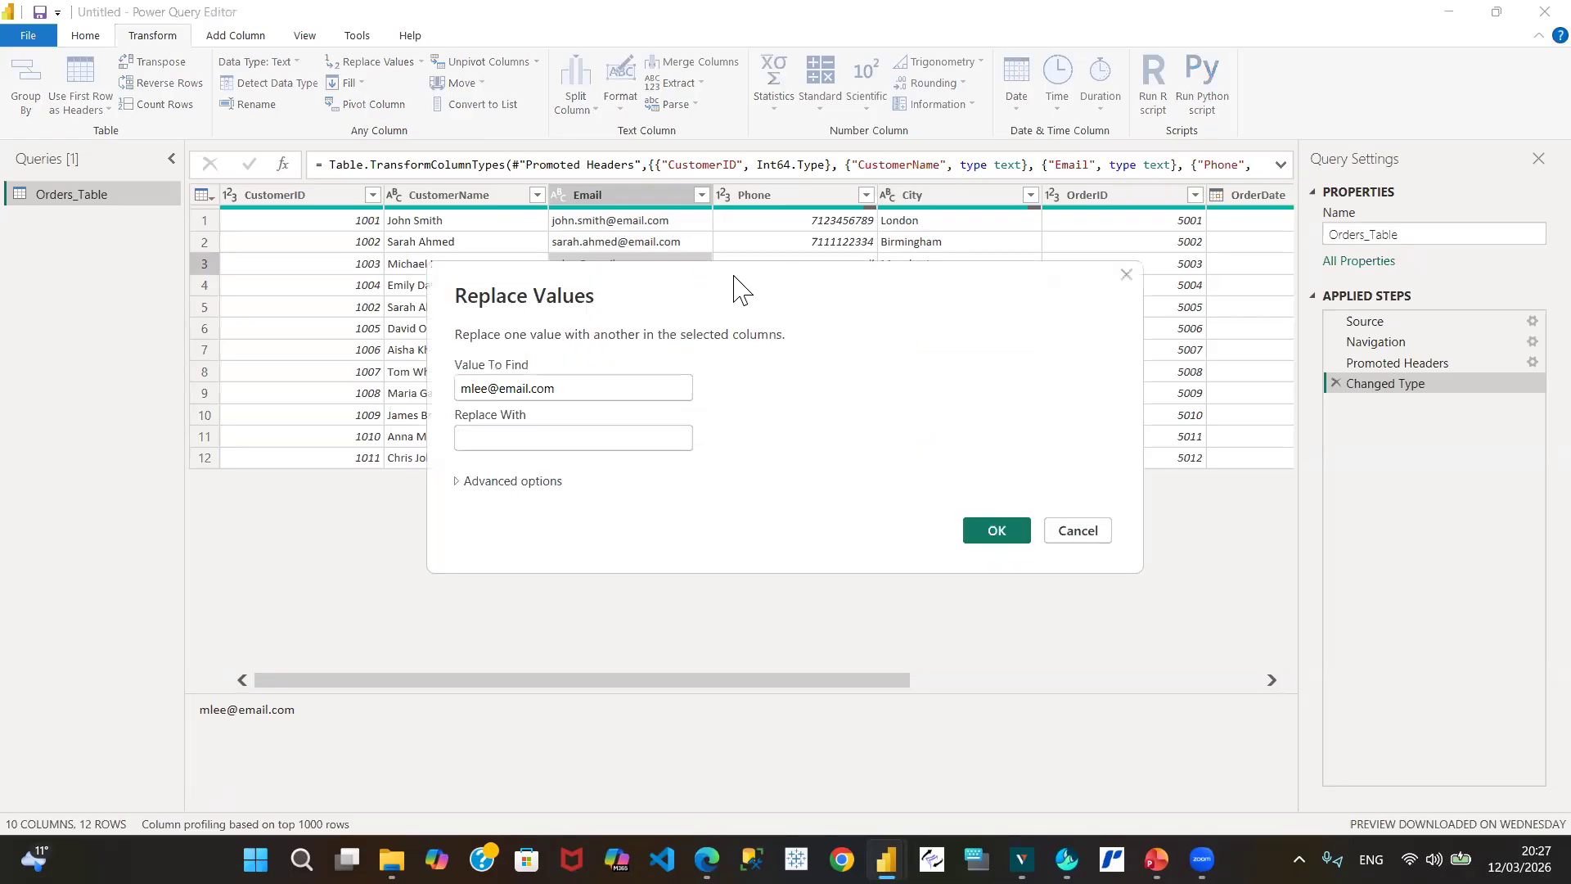
drag(734, 284, 740, 383)
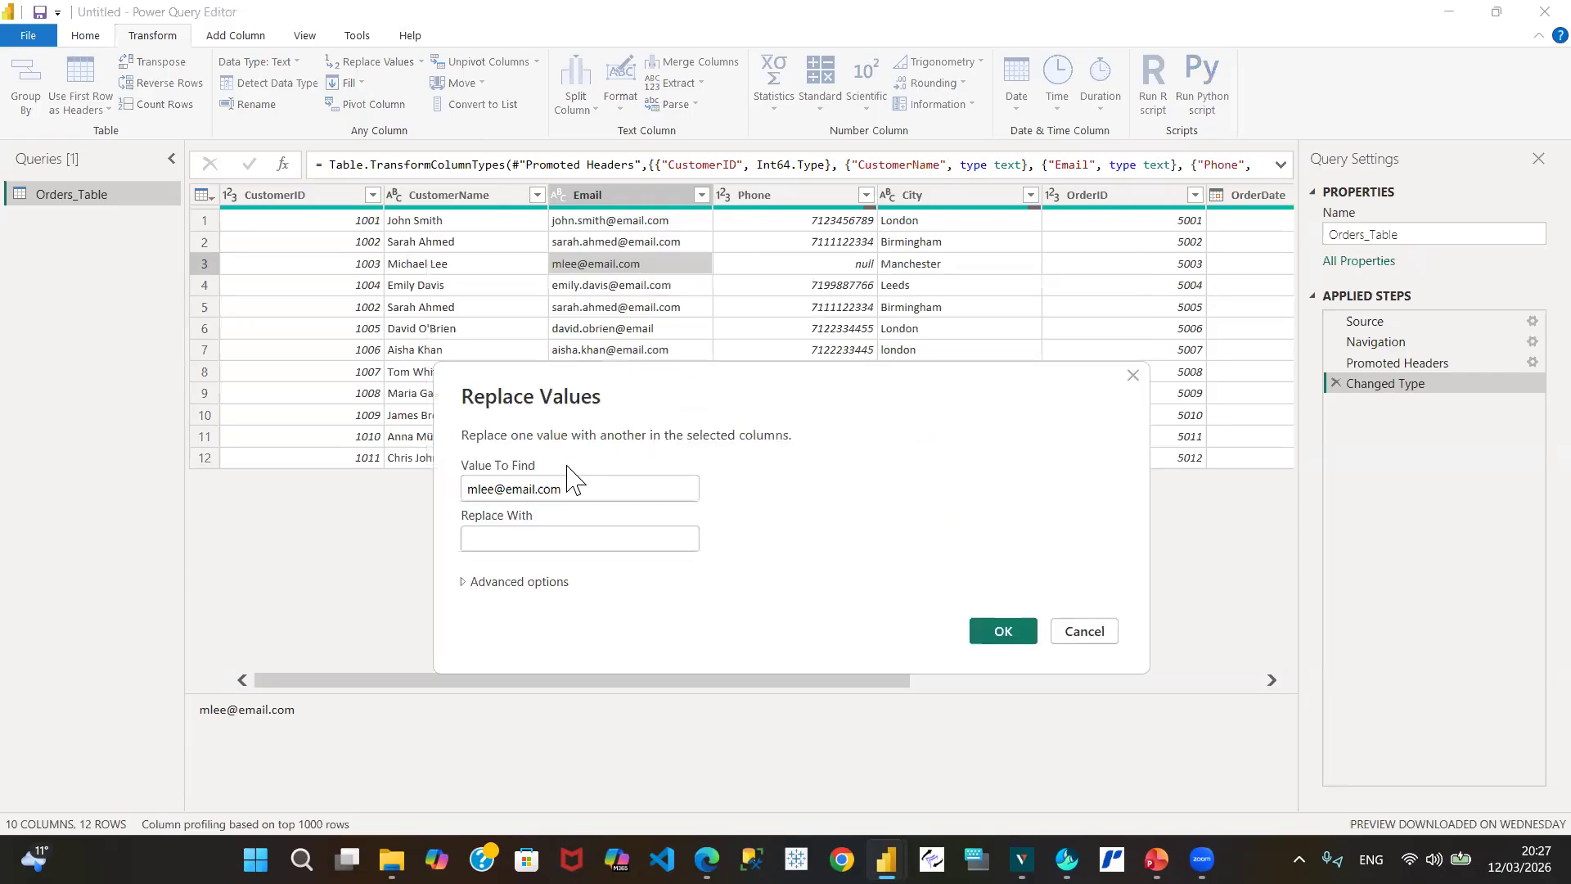
click(488, 532)
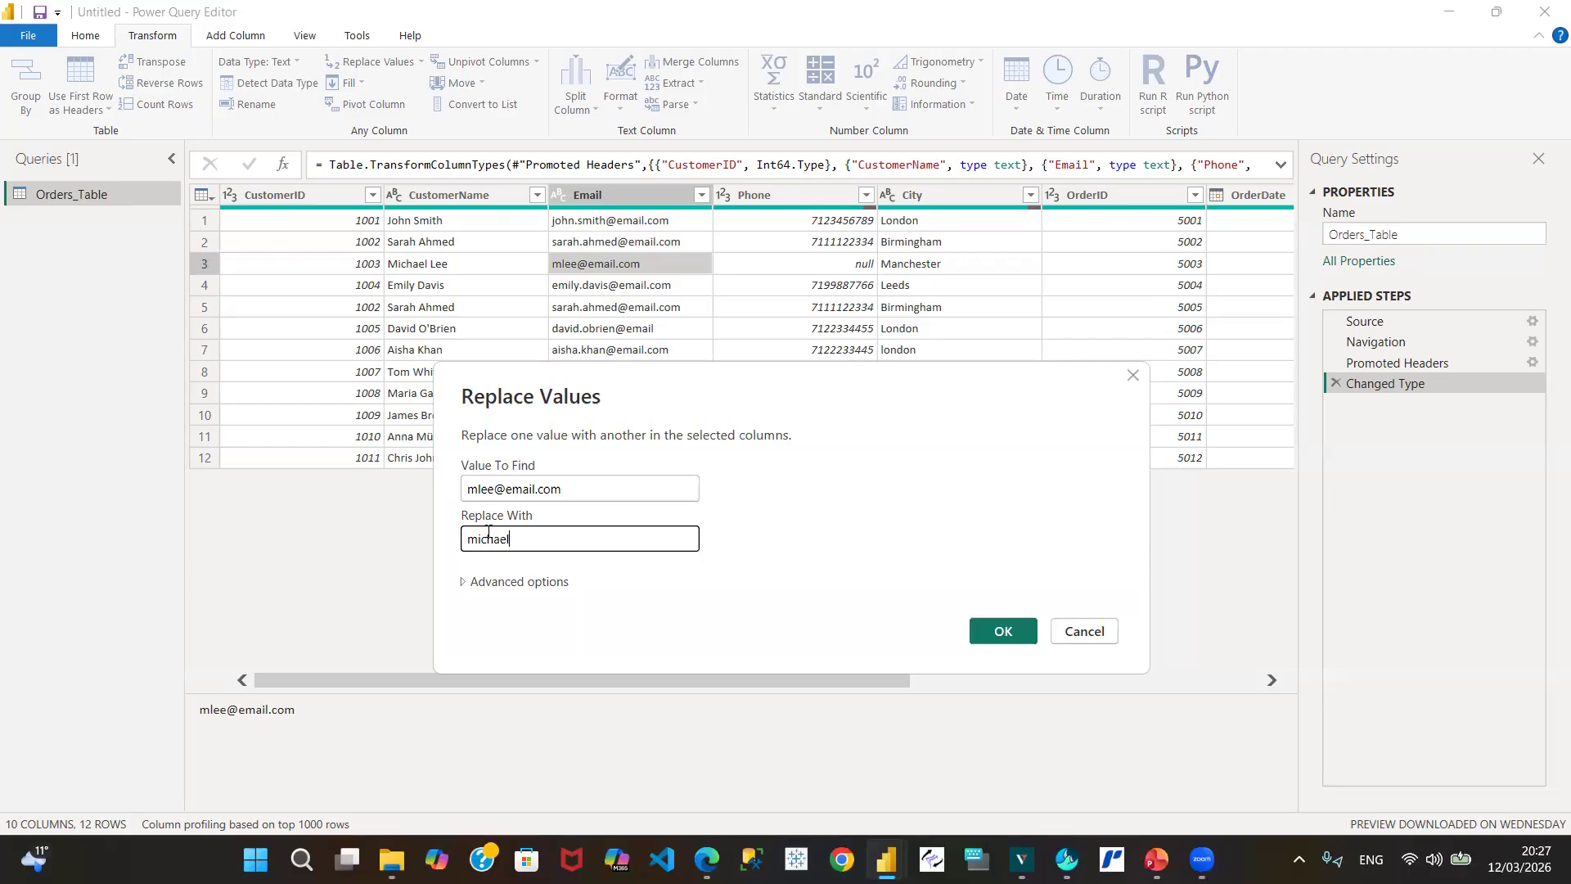
click(462, 584)
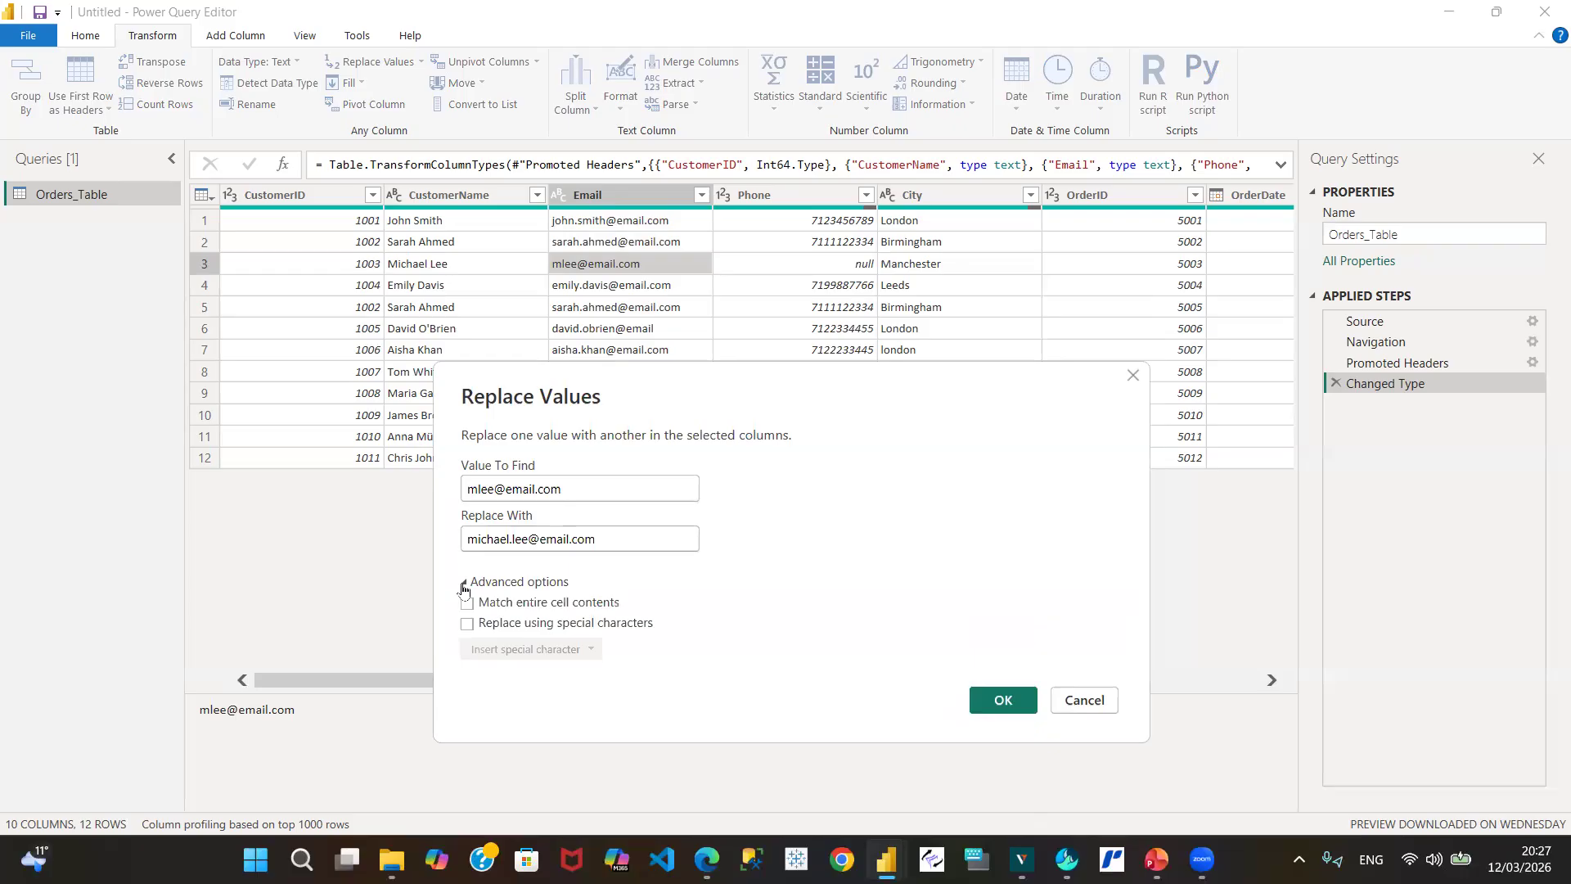
click(463, 584)
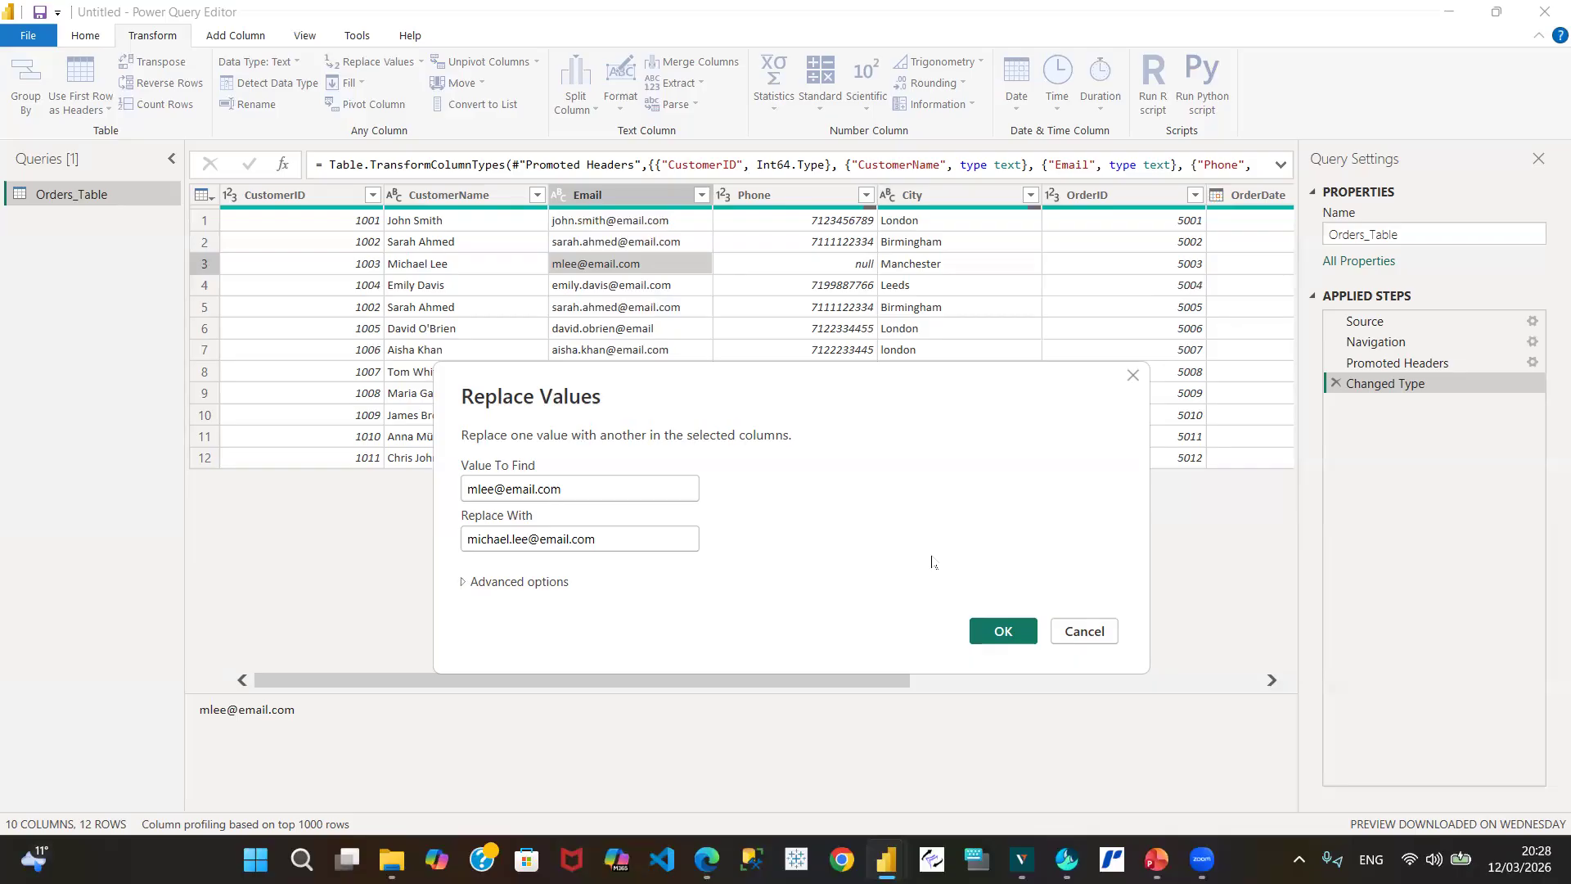
click(1004, 631)
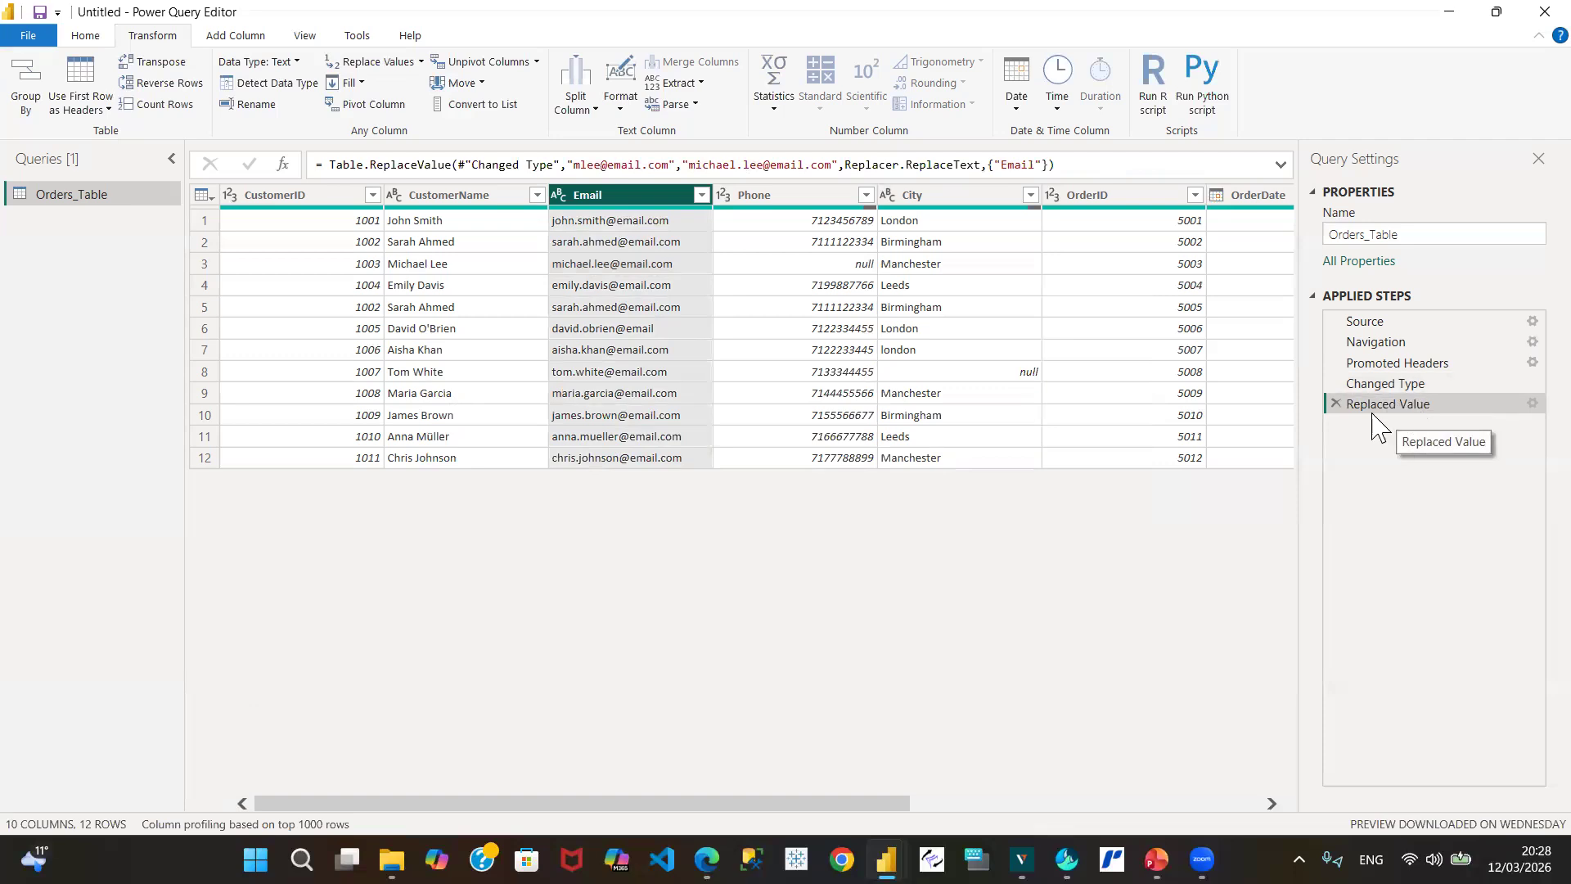
click(1524, 406)
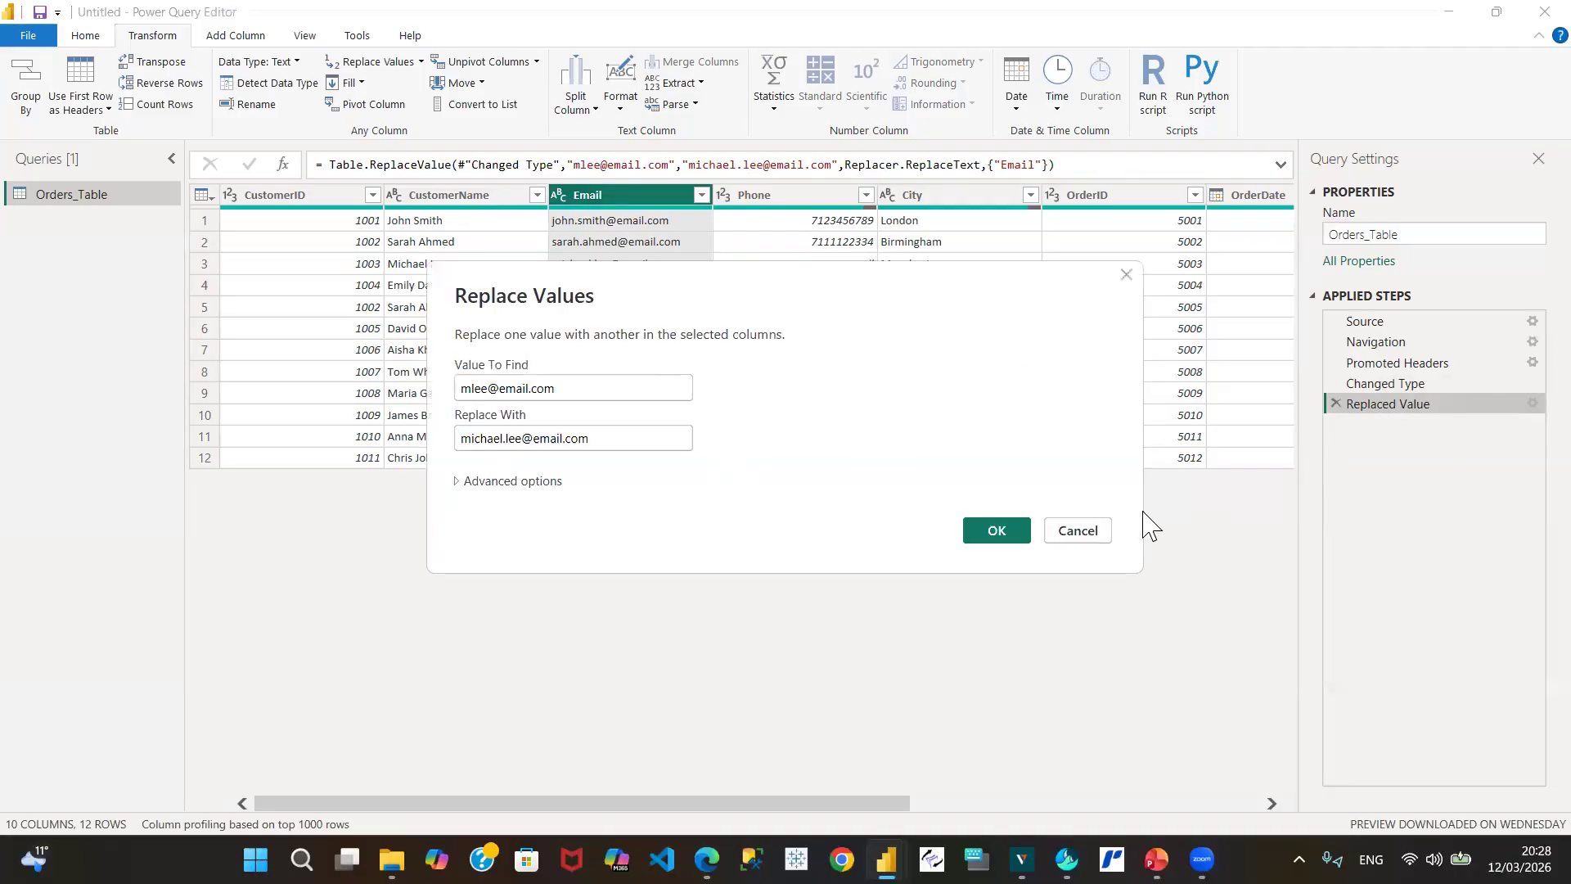
click(1086, 532)
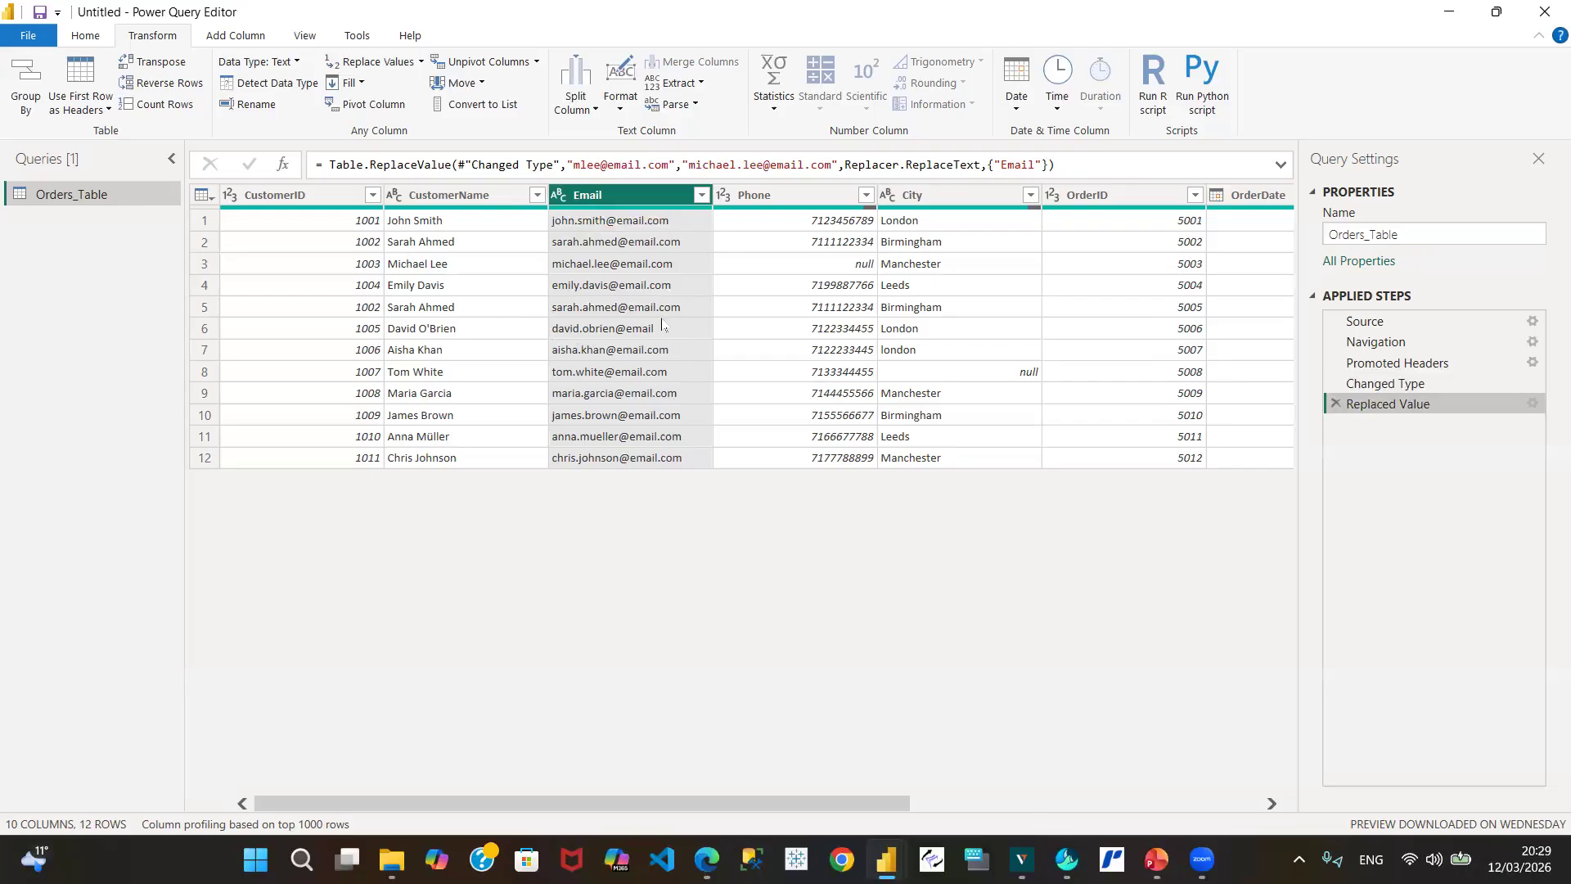
click(620, 336)
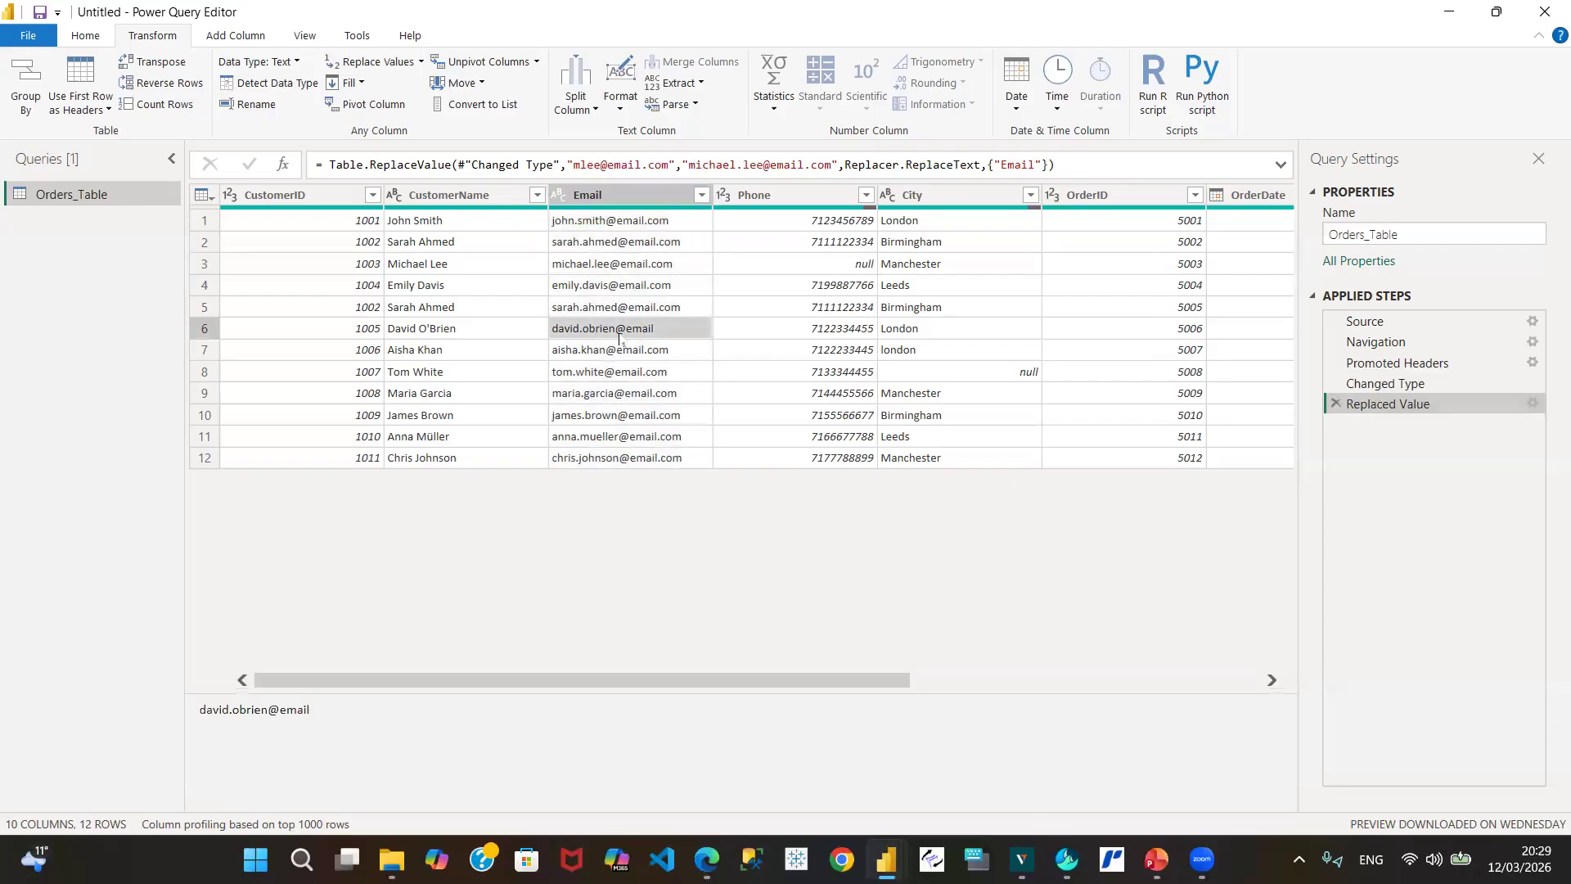
Step: Replace row 6's incomplete Email with the same address with '.com' appended
right_click(620, 339)
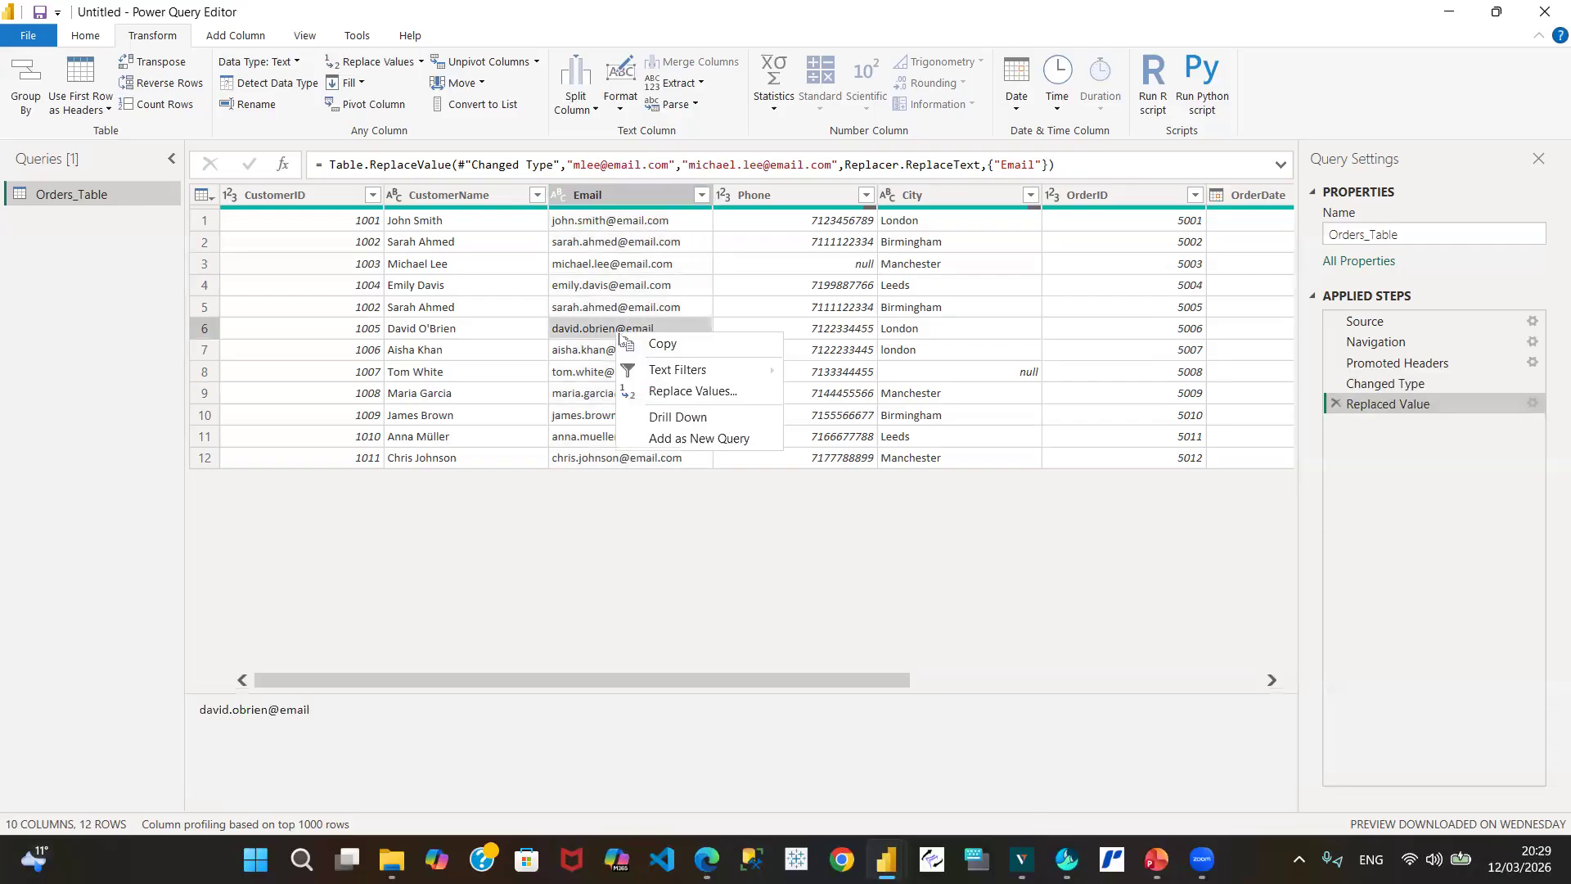
click(700, 392)
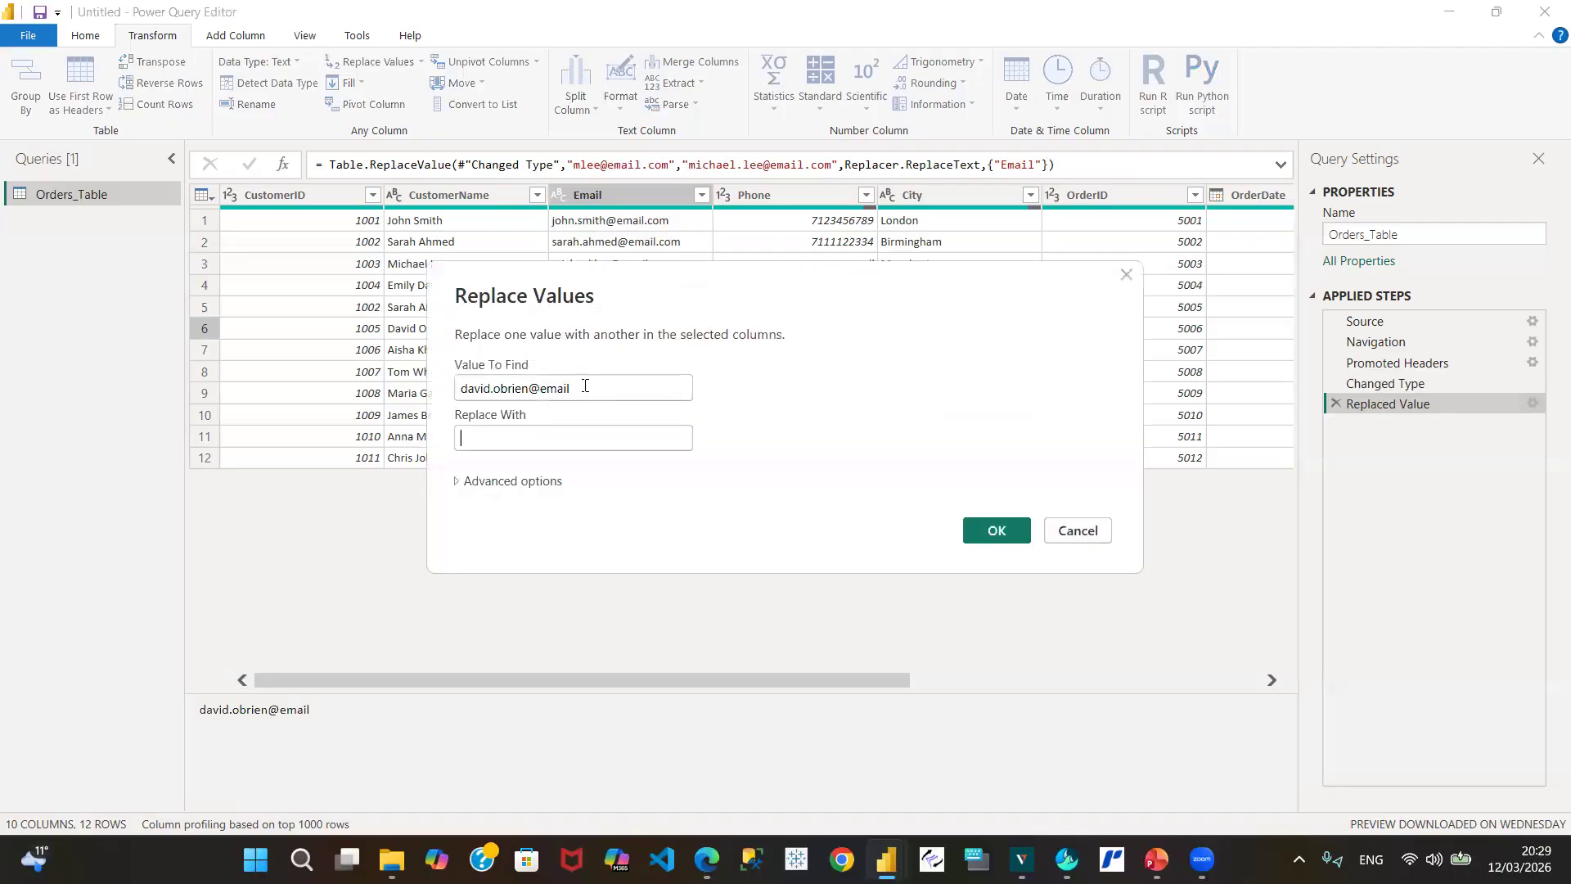
triple_click(585, 387)
key(ctrl+c)
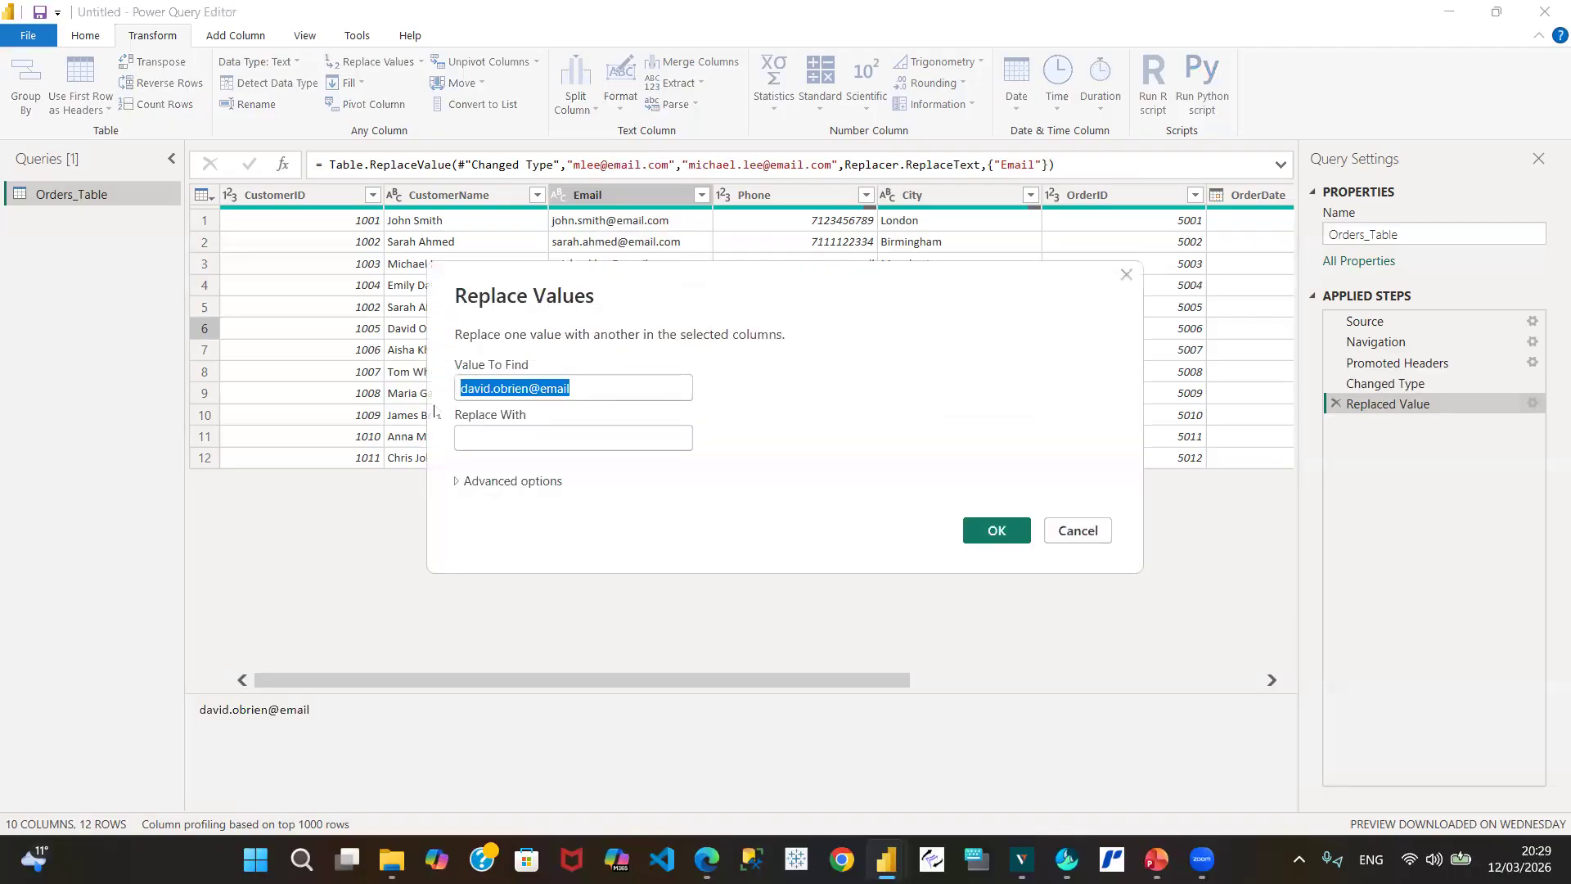
click(498, 438)
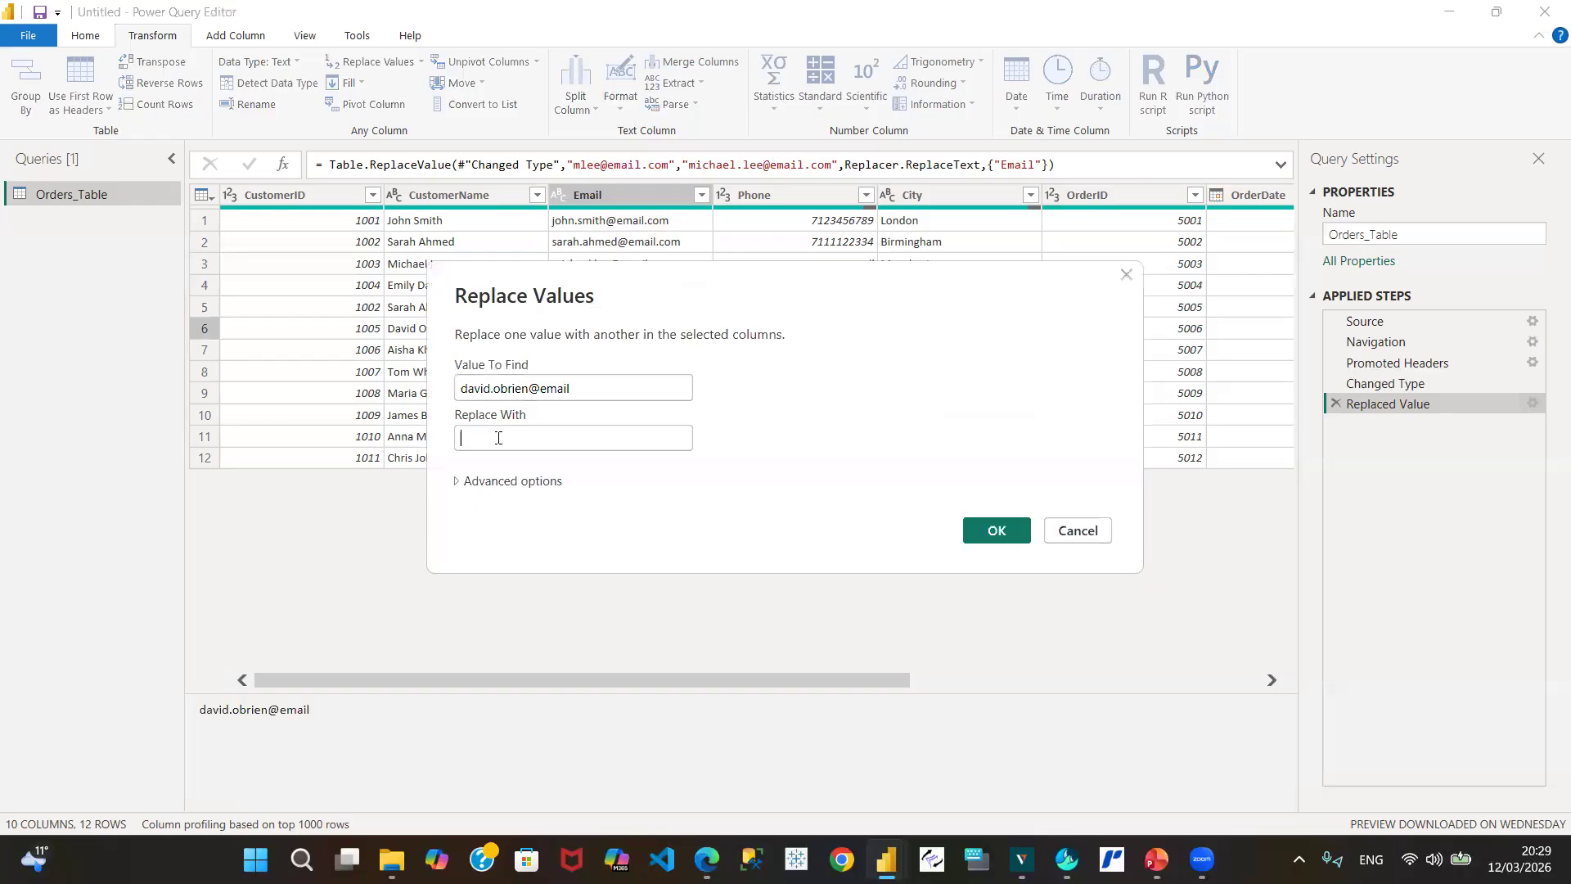
key(ctrl+v)
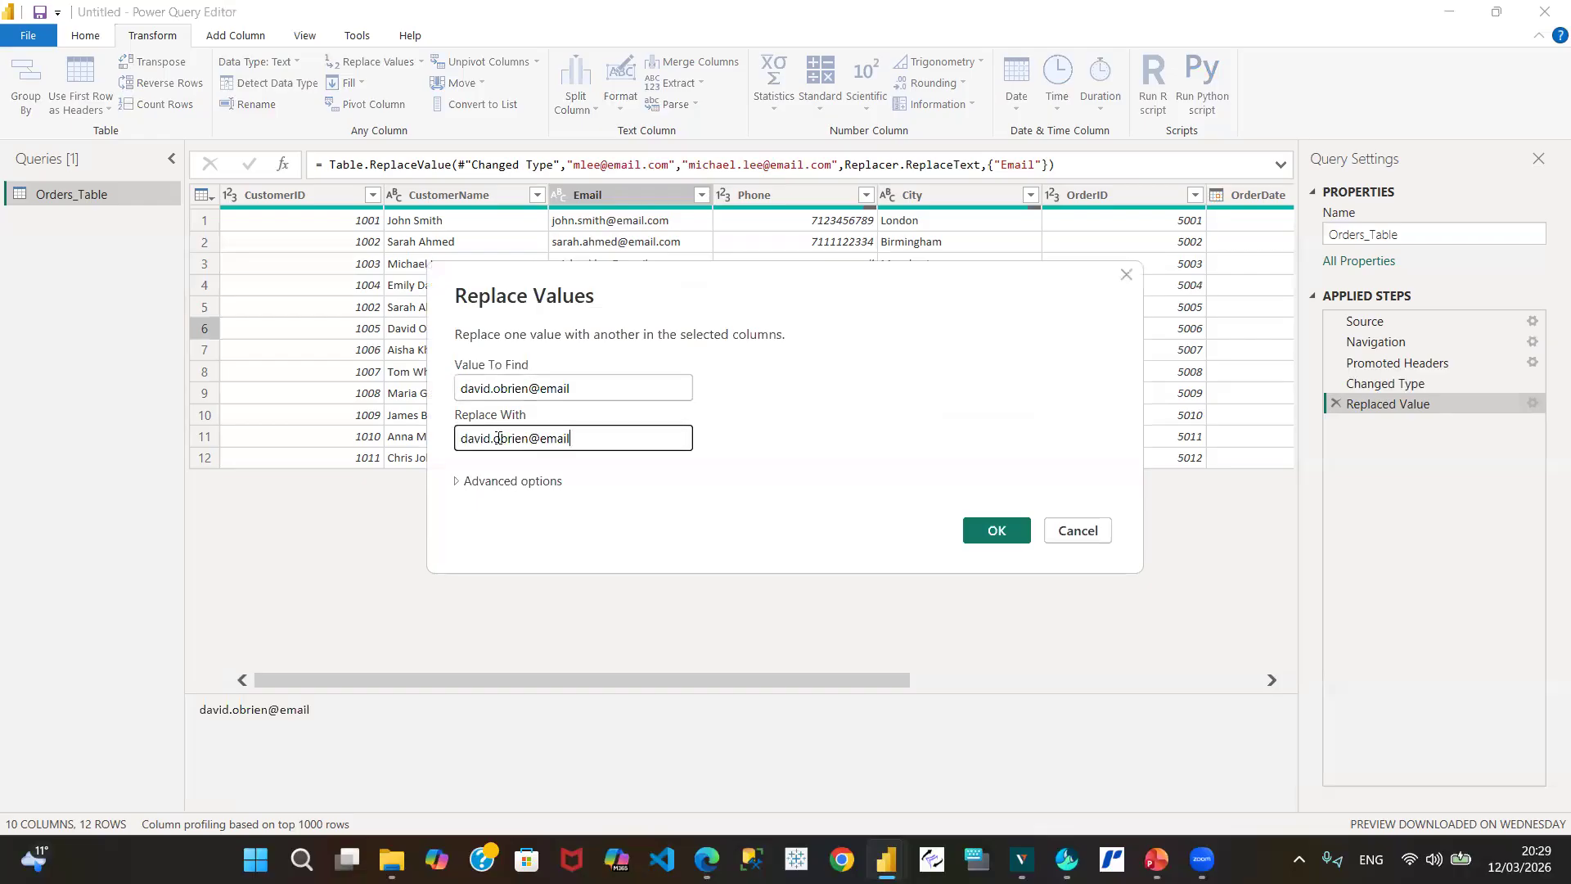
text(.com)
click(993, 542)
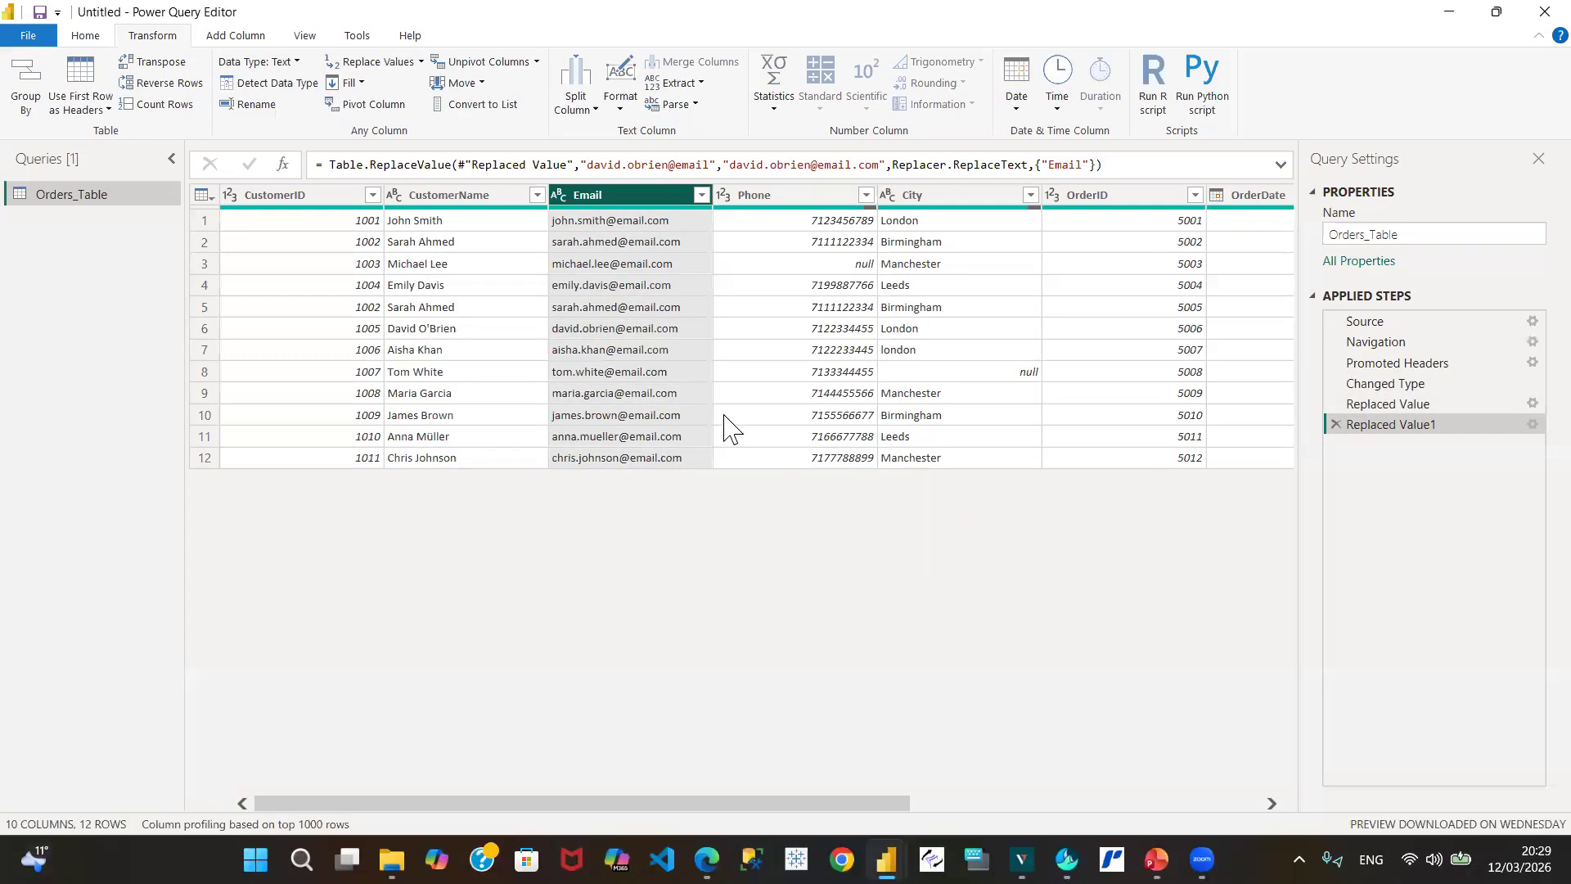
Step: Replace row 11's Email with a copy that drops the surname's extra 'e'
click(600, 439)
right_click(591, 437)
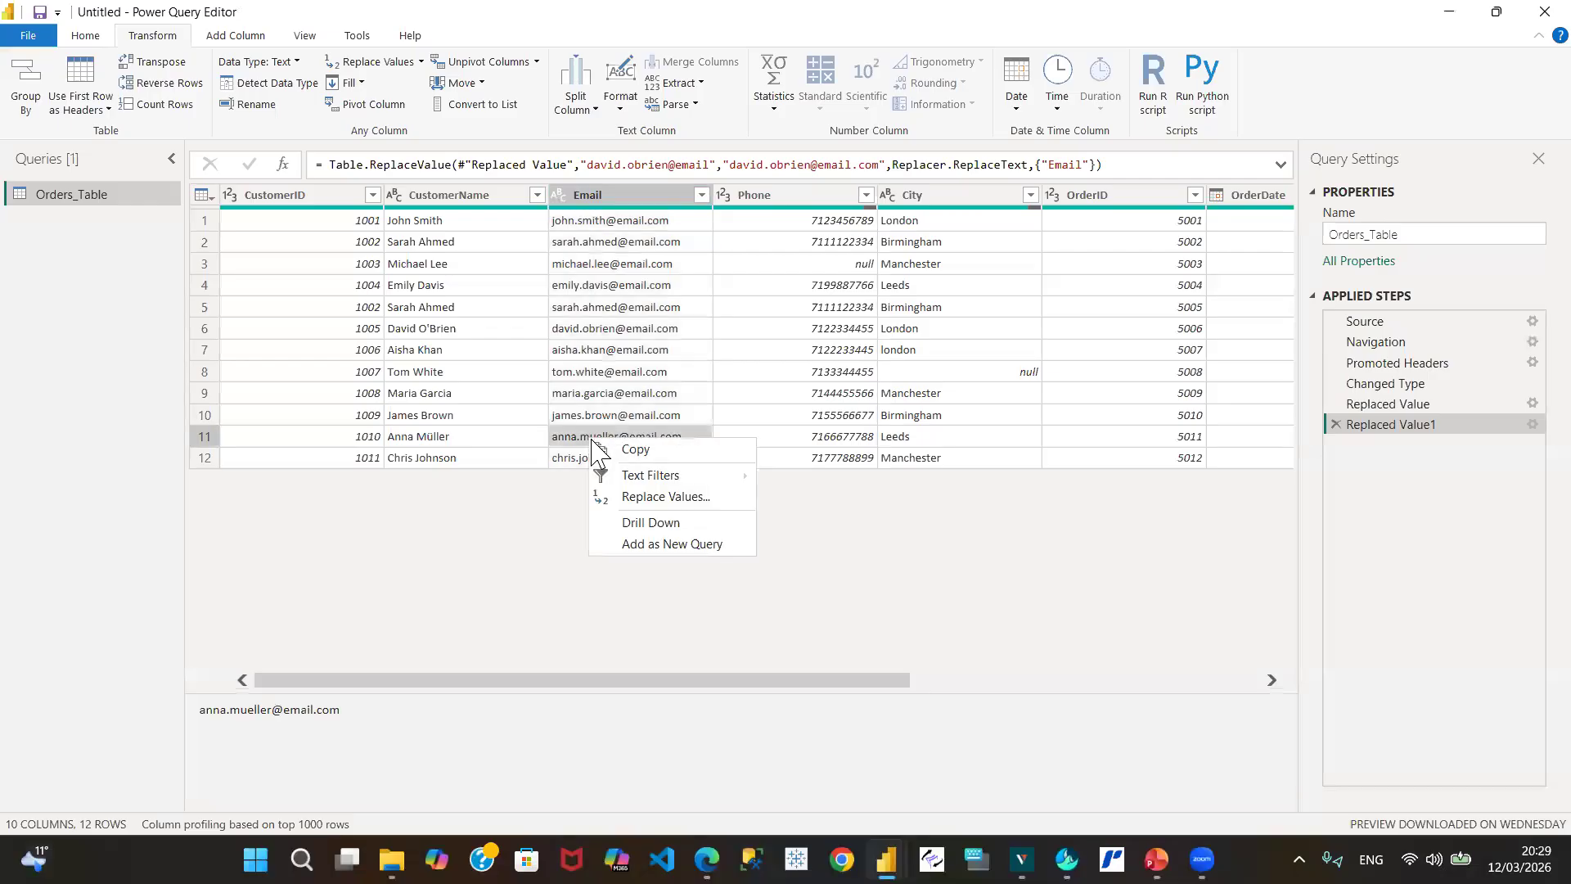
click(666, 497)
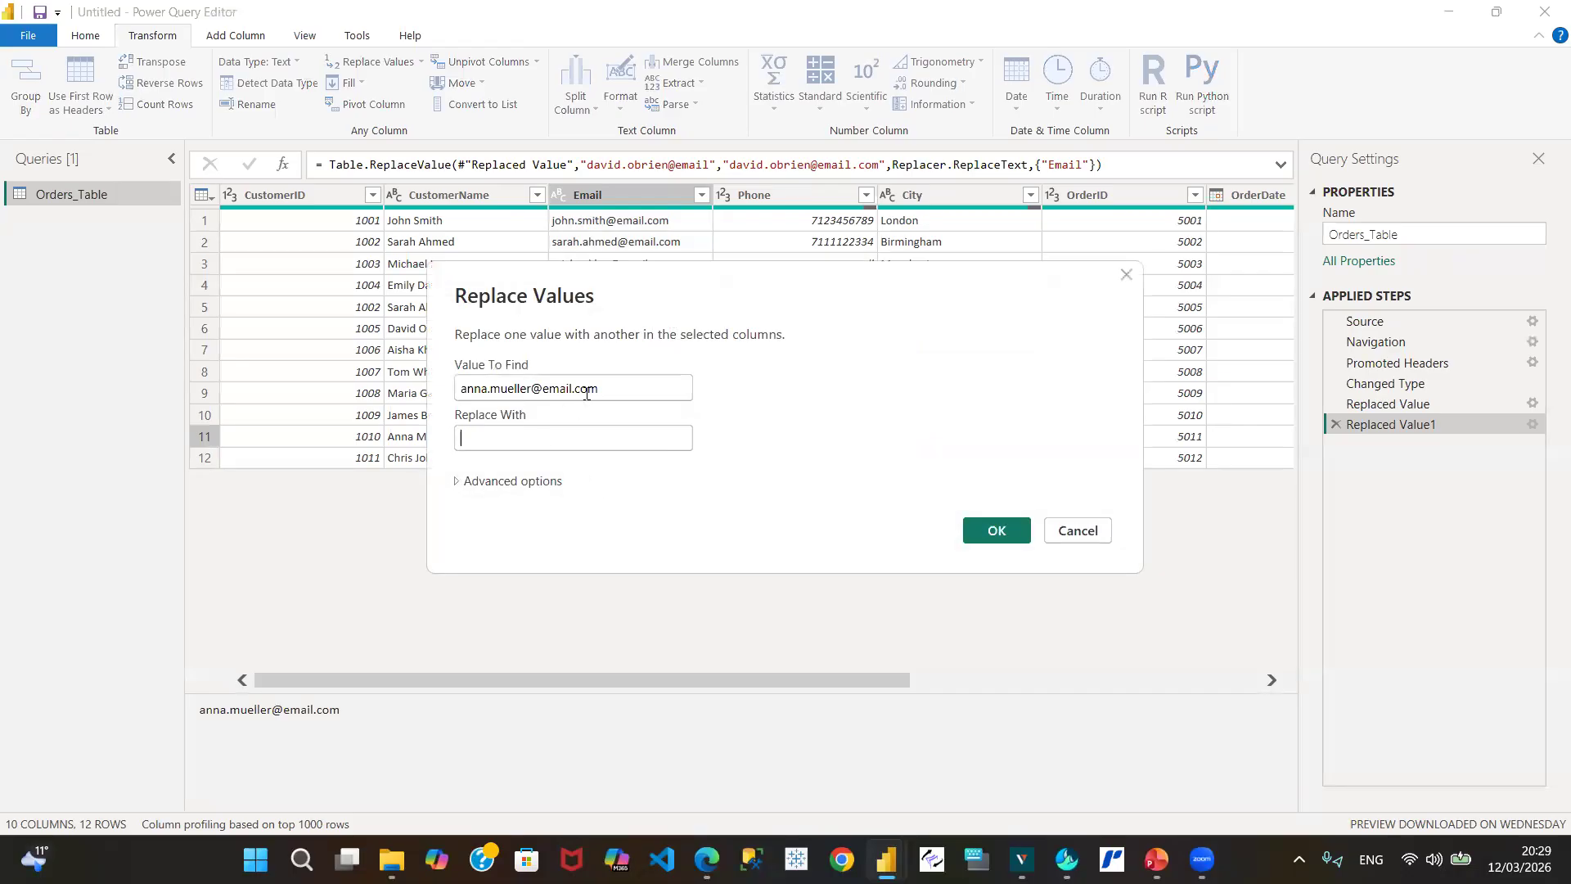
drag(609, 388, 391, 417)
key(ctrl+c)
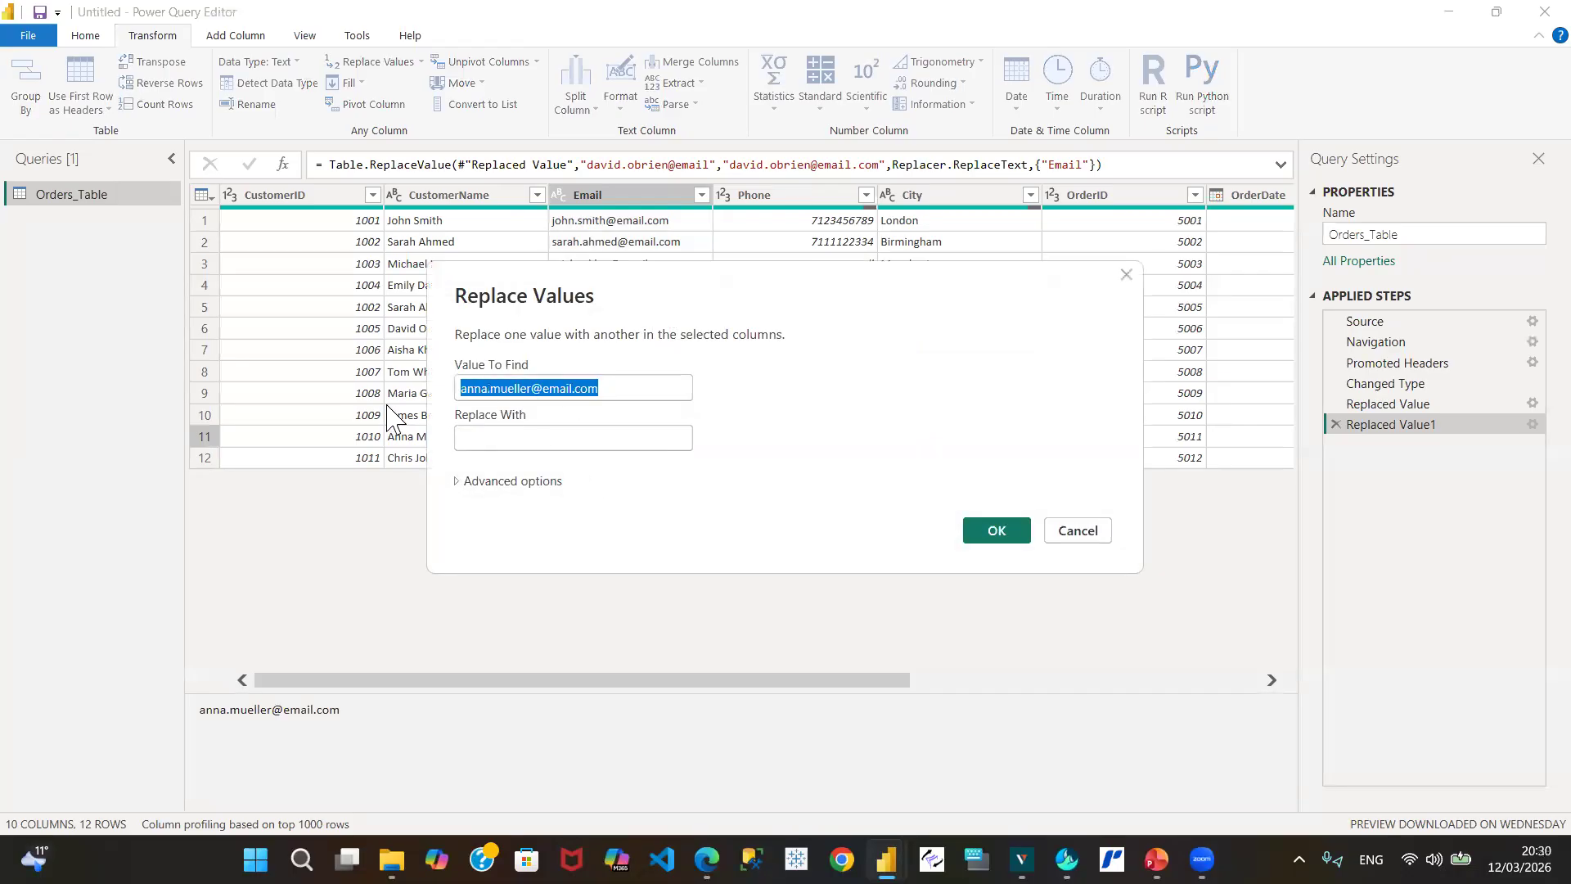
click(471, 440)
key(ctrl+v)
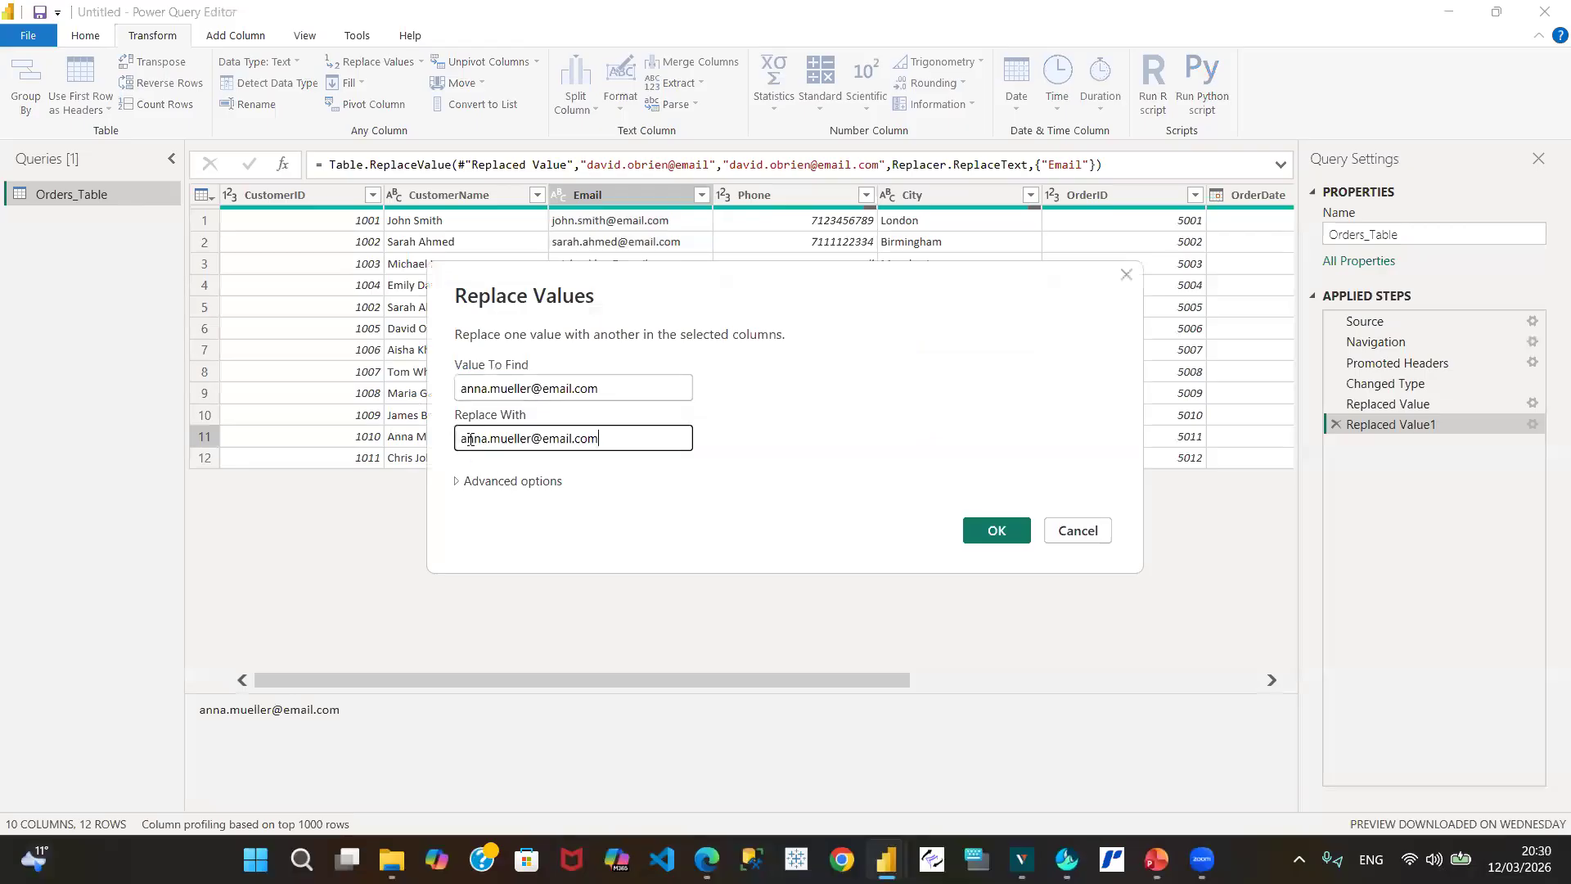
click(513, 440)
key(BackSpace)
click(996, 532)
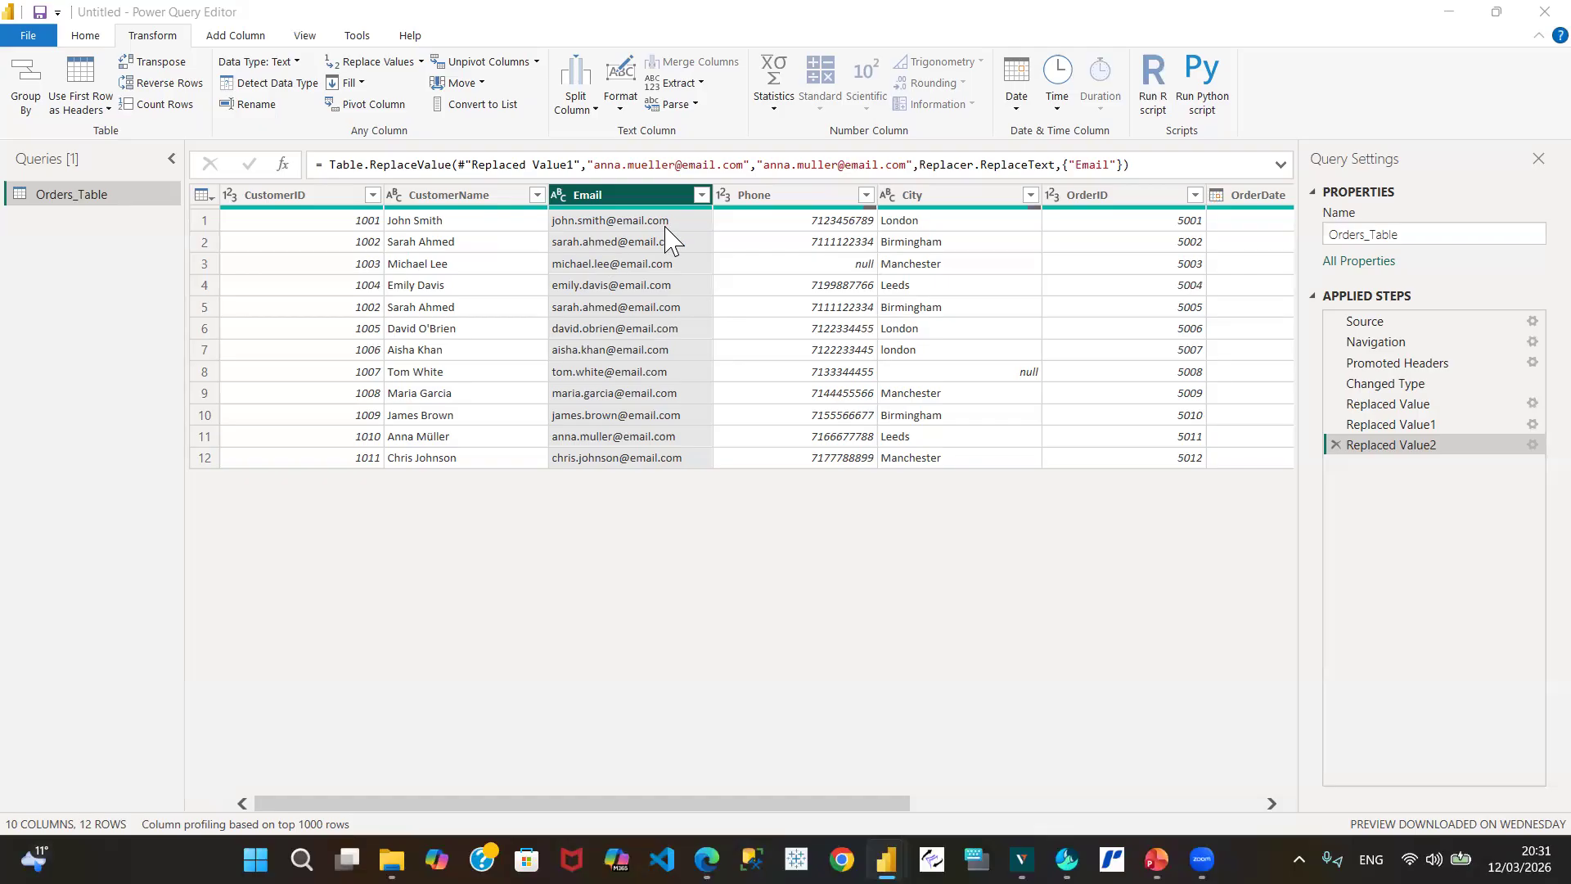
mouse_move(609, 211)
click(634, 199)
click(701, 195)
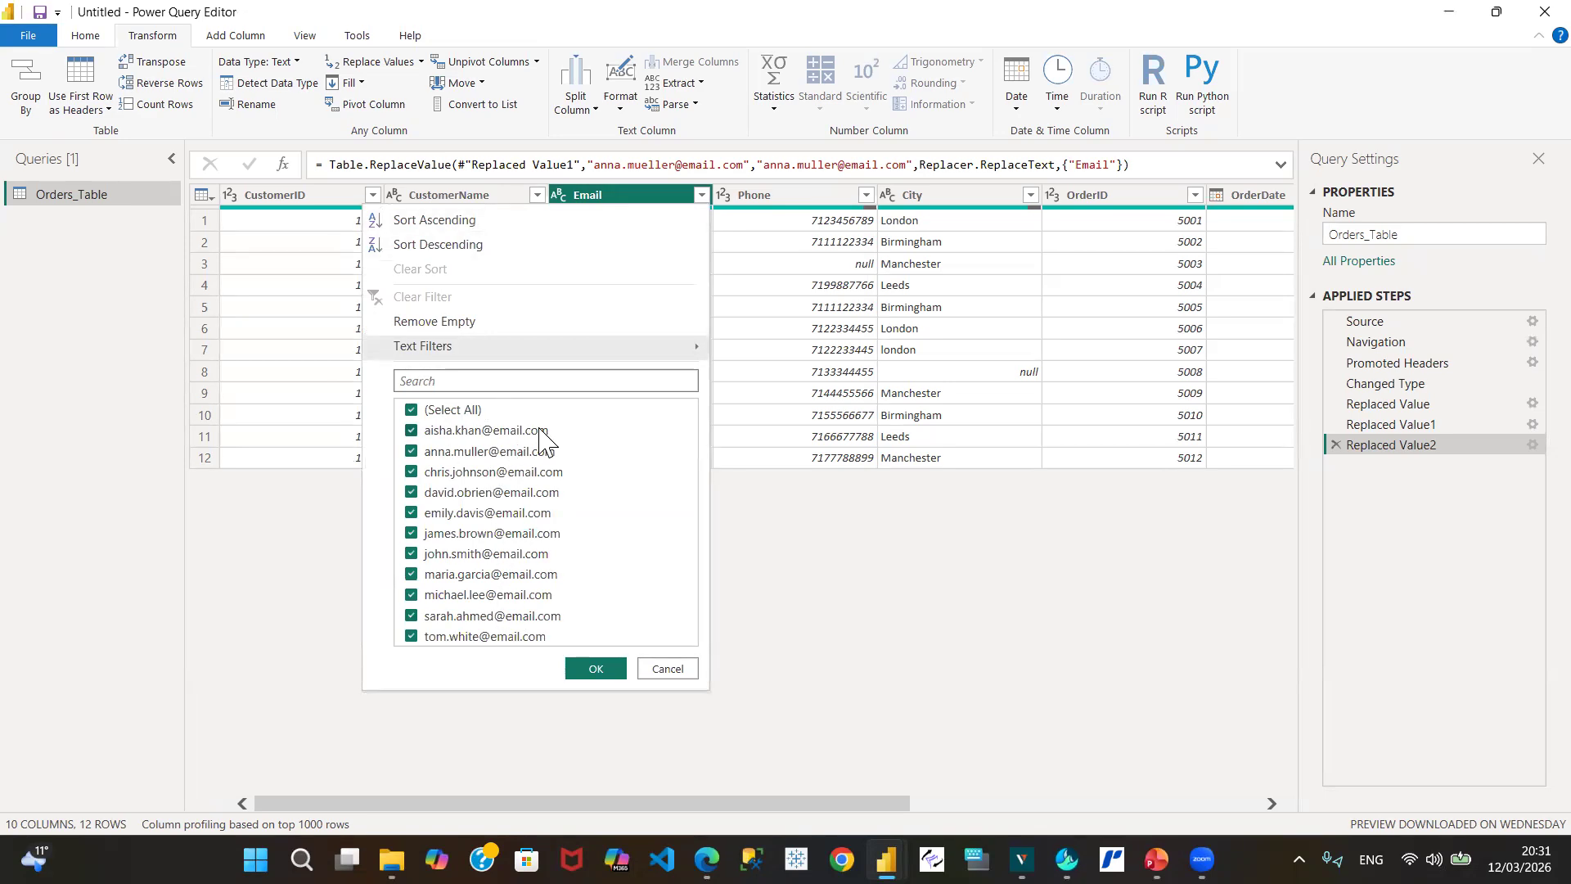
click(666, 671)
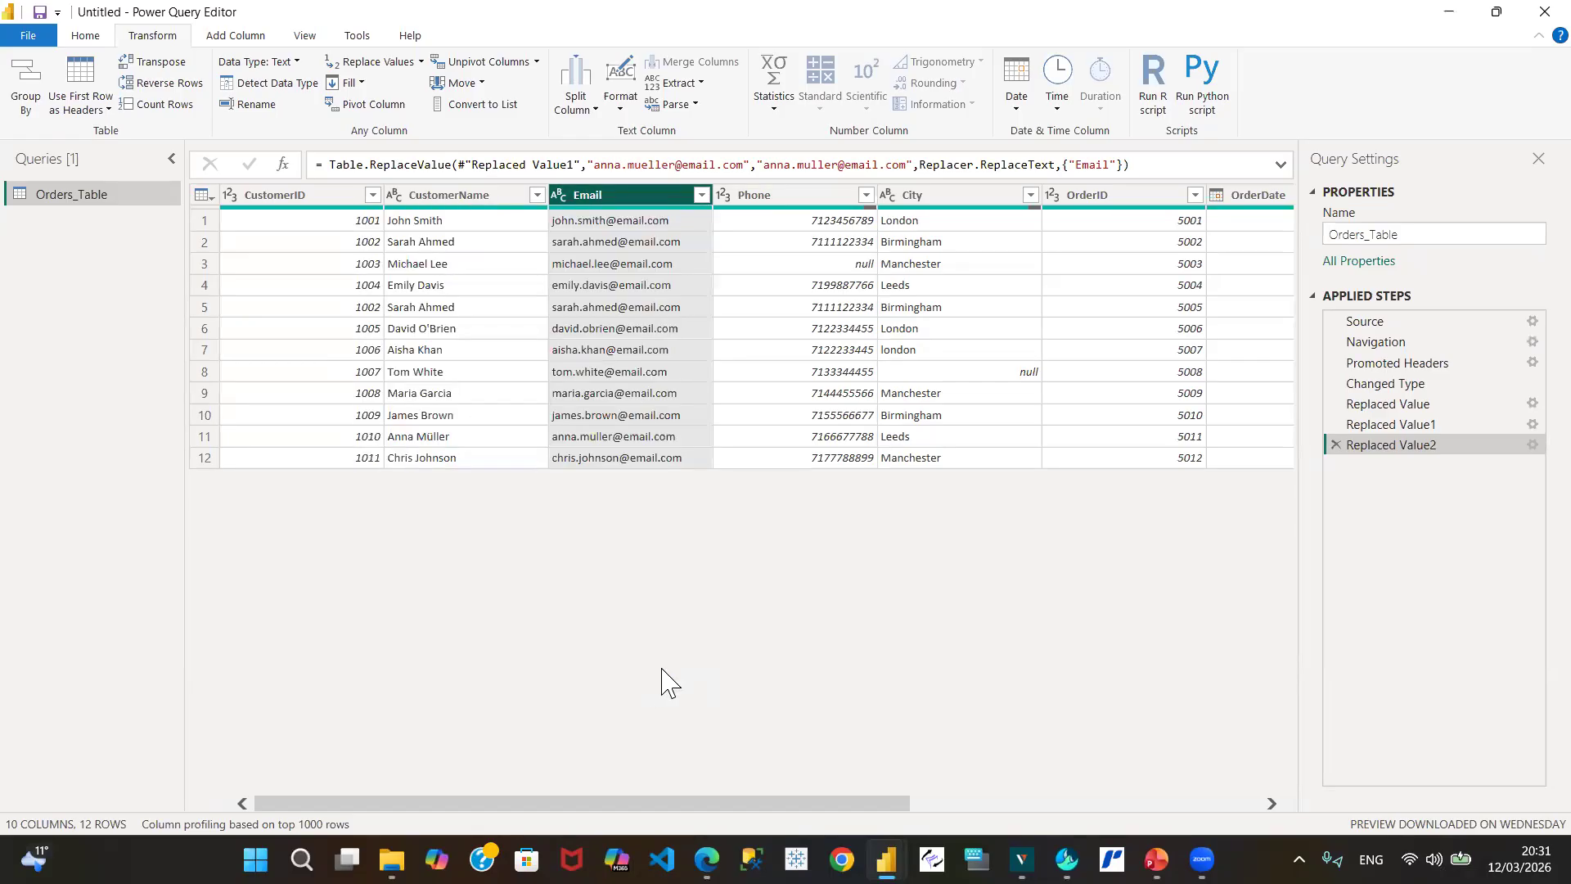
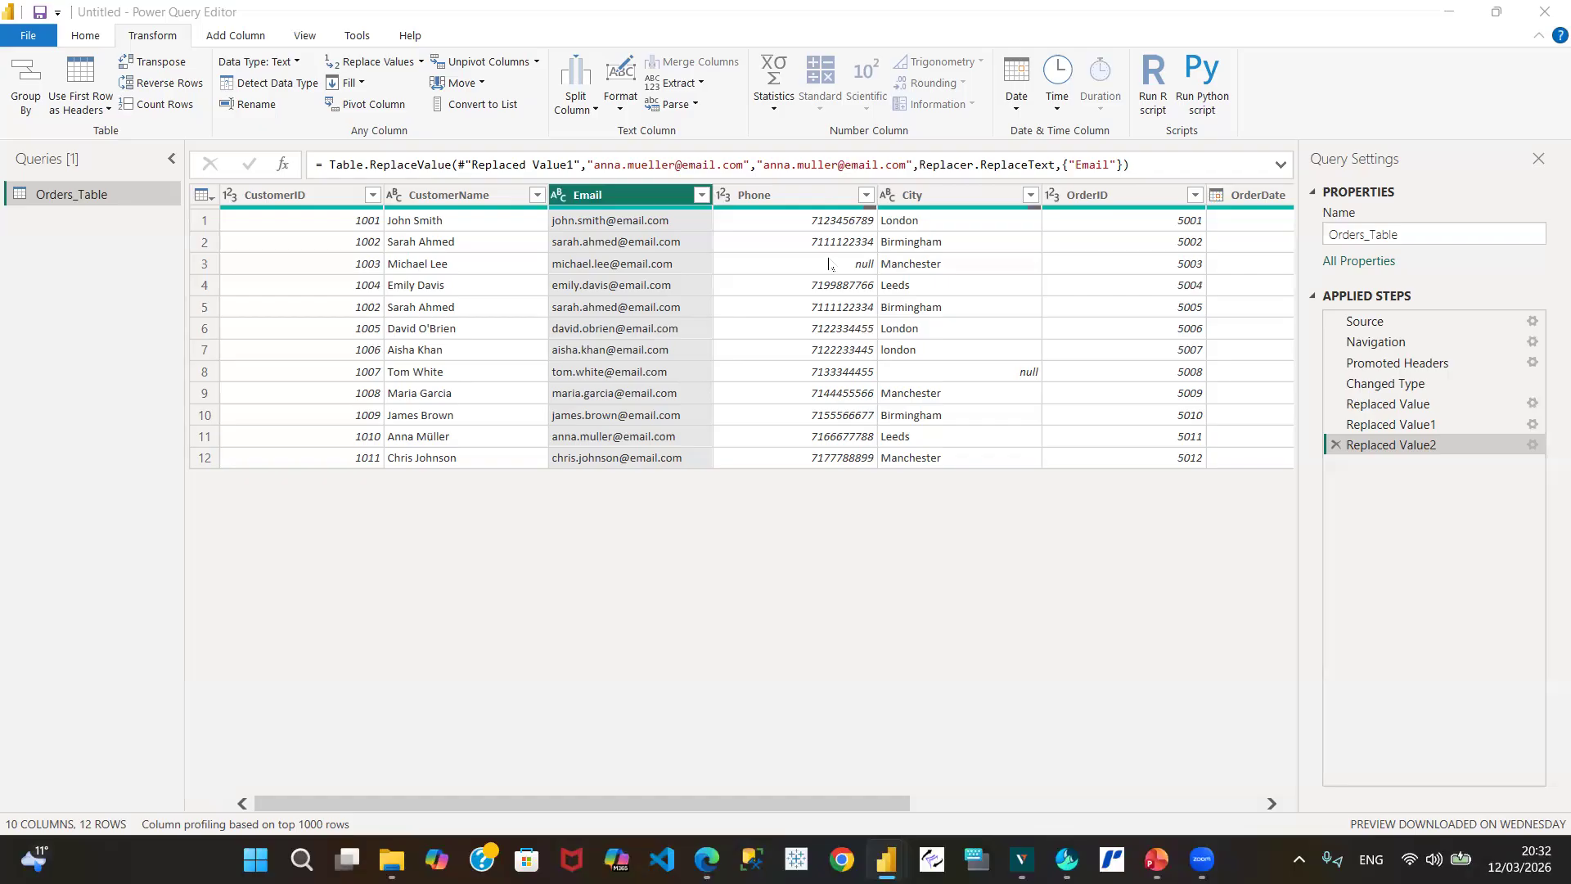
Step: Select row 3's empty Phone cell to preview its null value
click(825, 264)
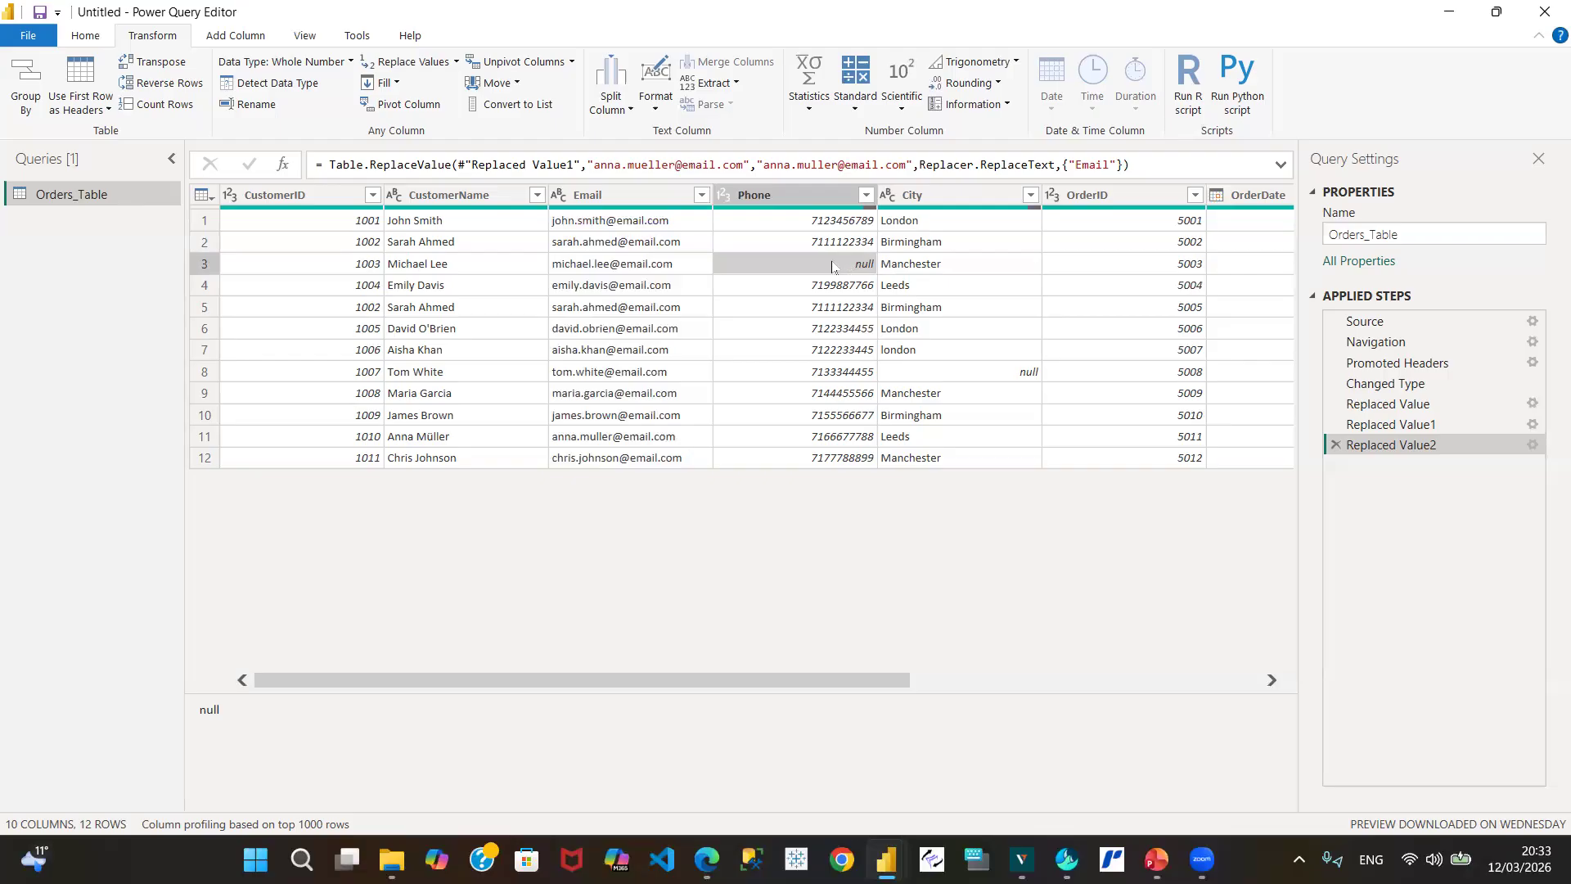
right_click(833, 268)
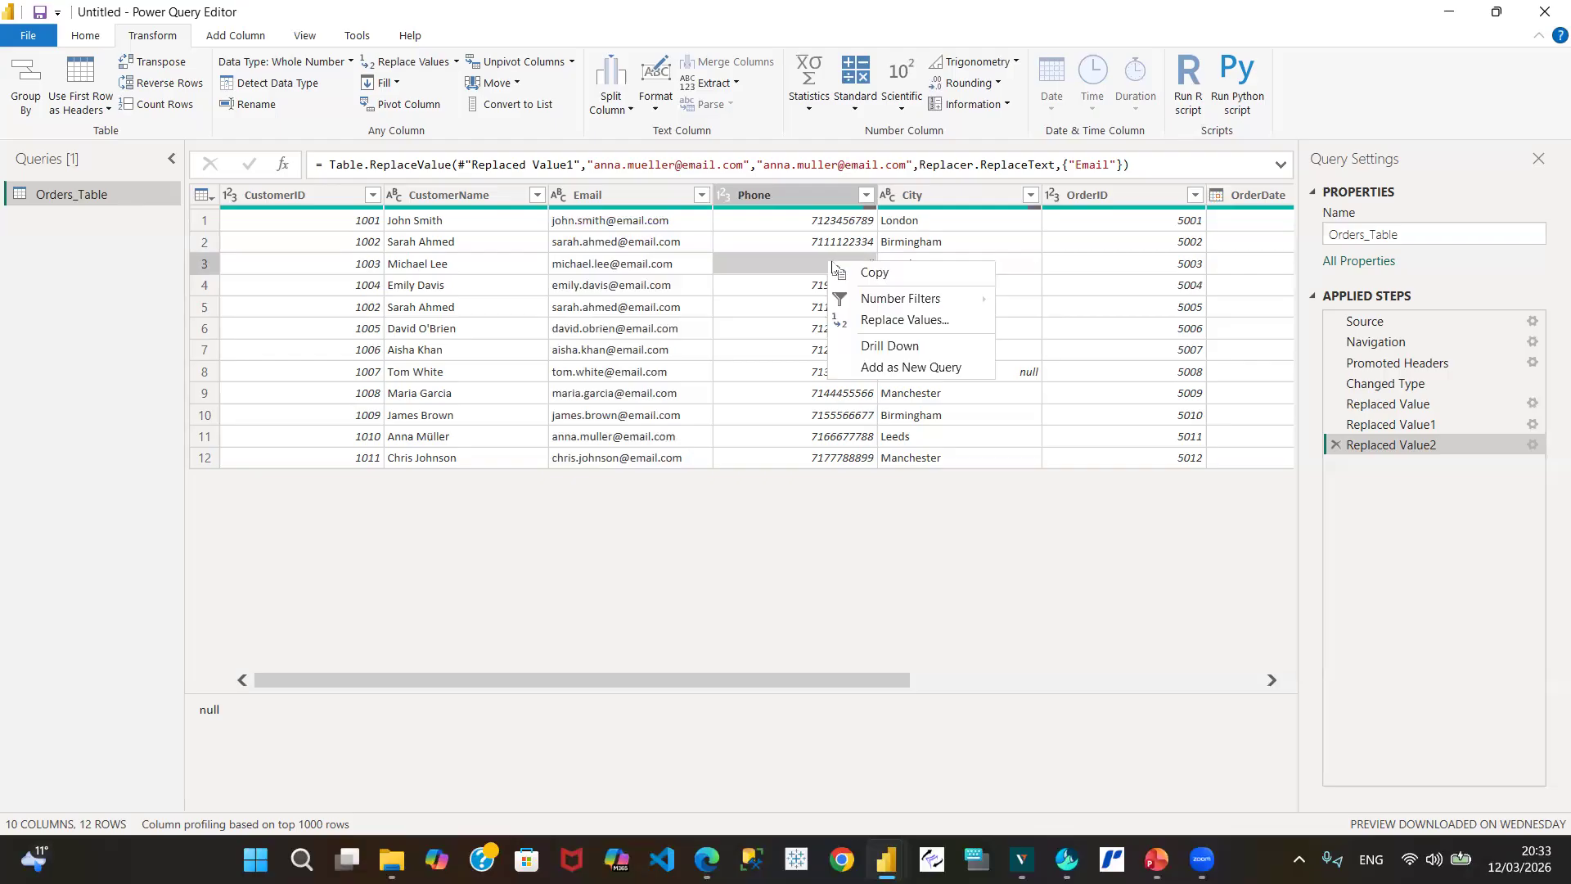
click(927, 320)
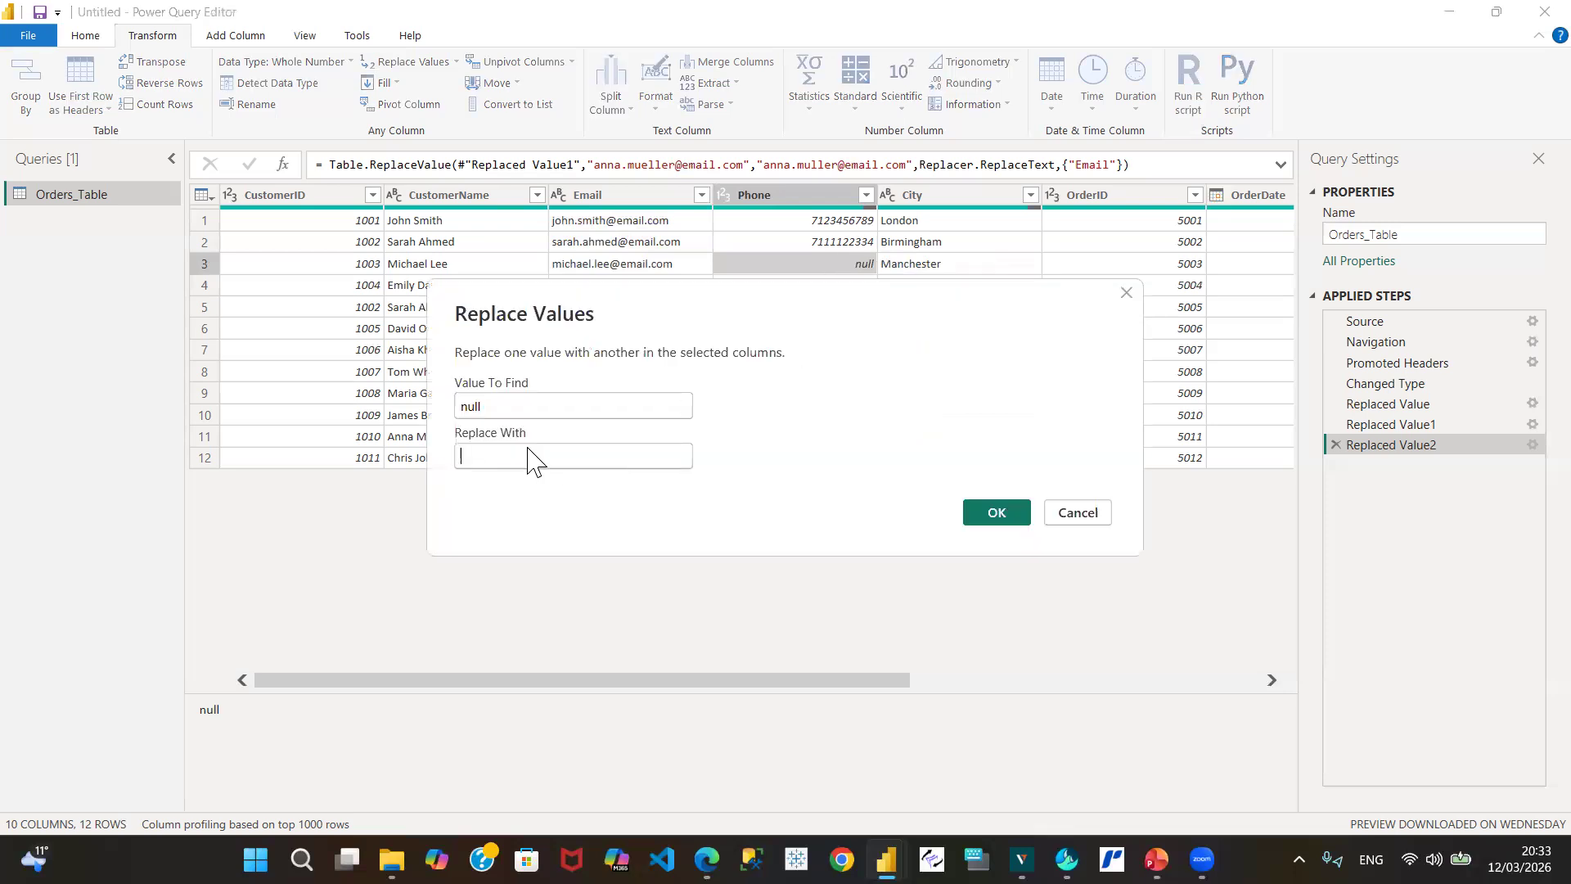
text(711111)
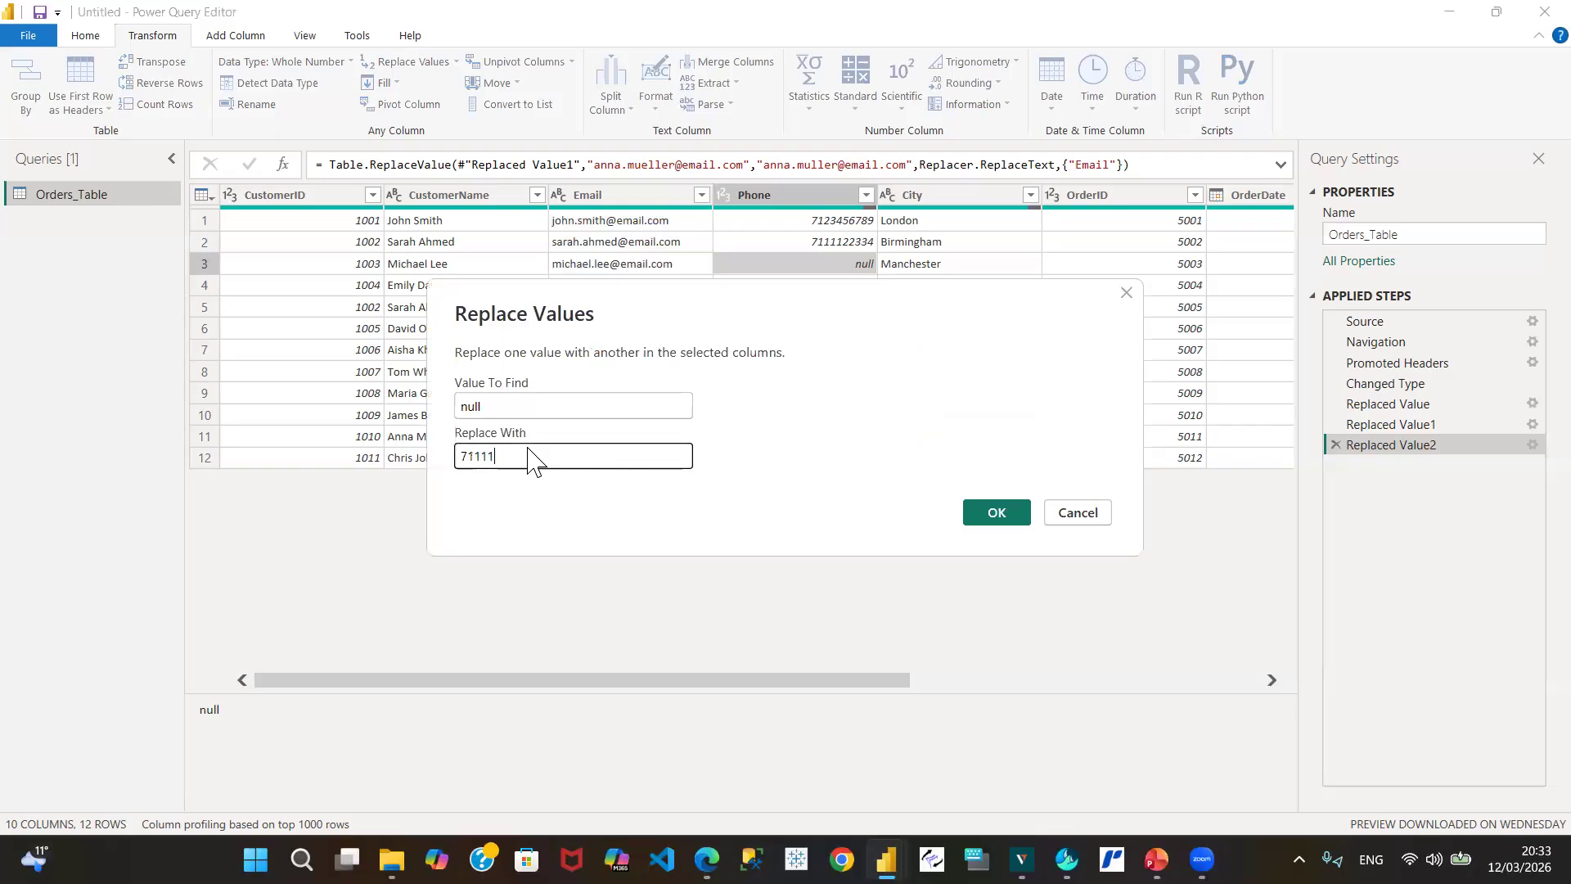
text(11111111111112111)
click(997, 512)
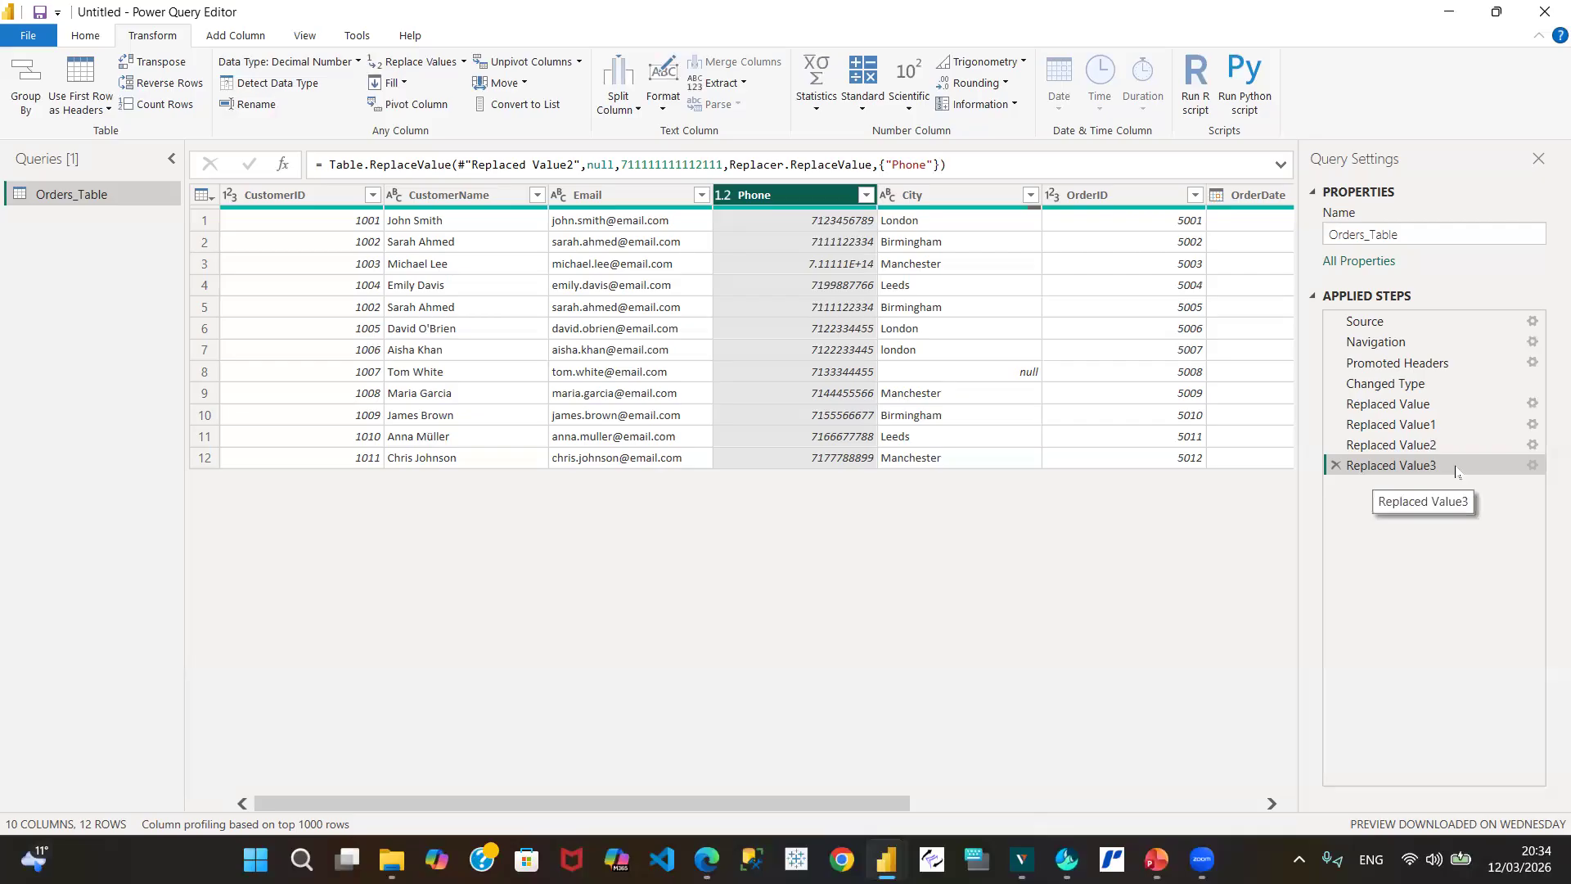
click(1335, 465)
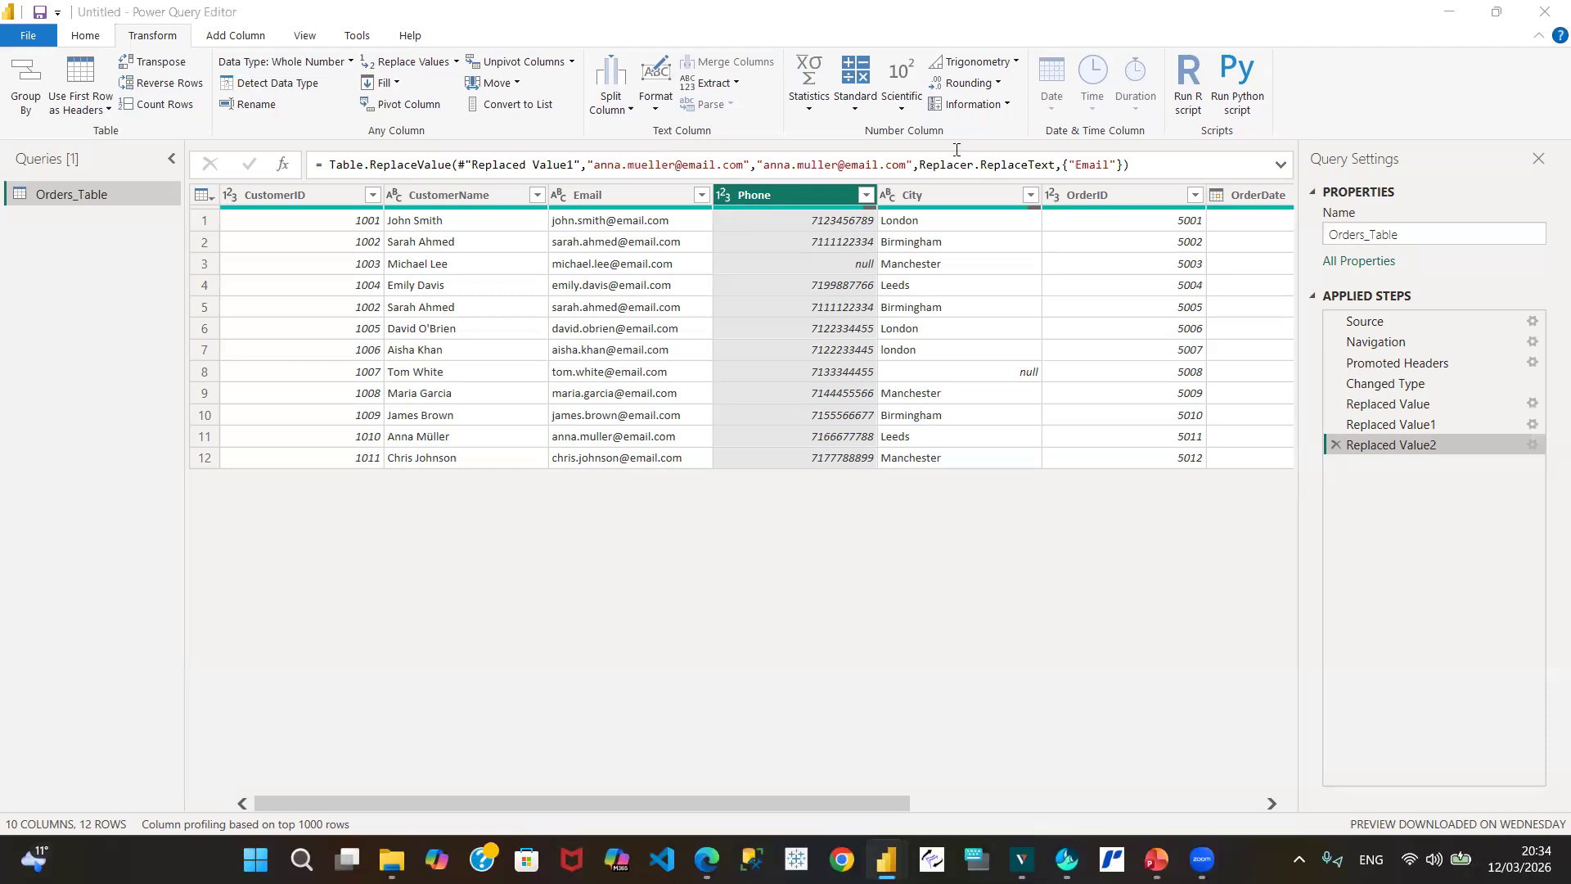
Step: Return to Power Query and show the City column's list of distinct values
click(958, 565)
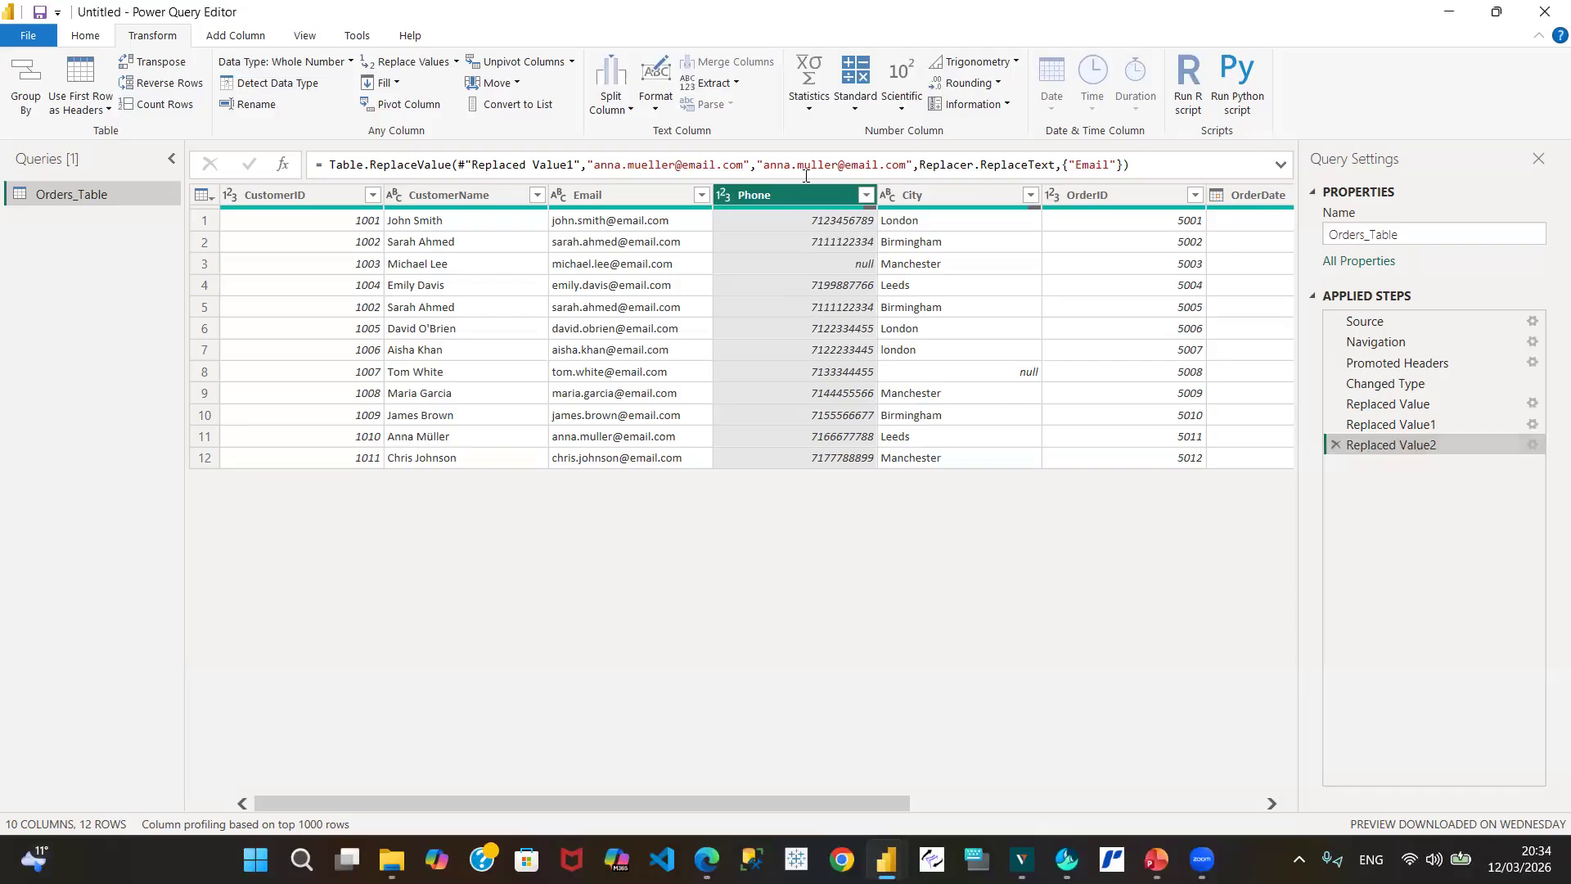
mouse_move(827, 211)
click(1030, 197)
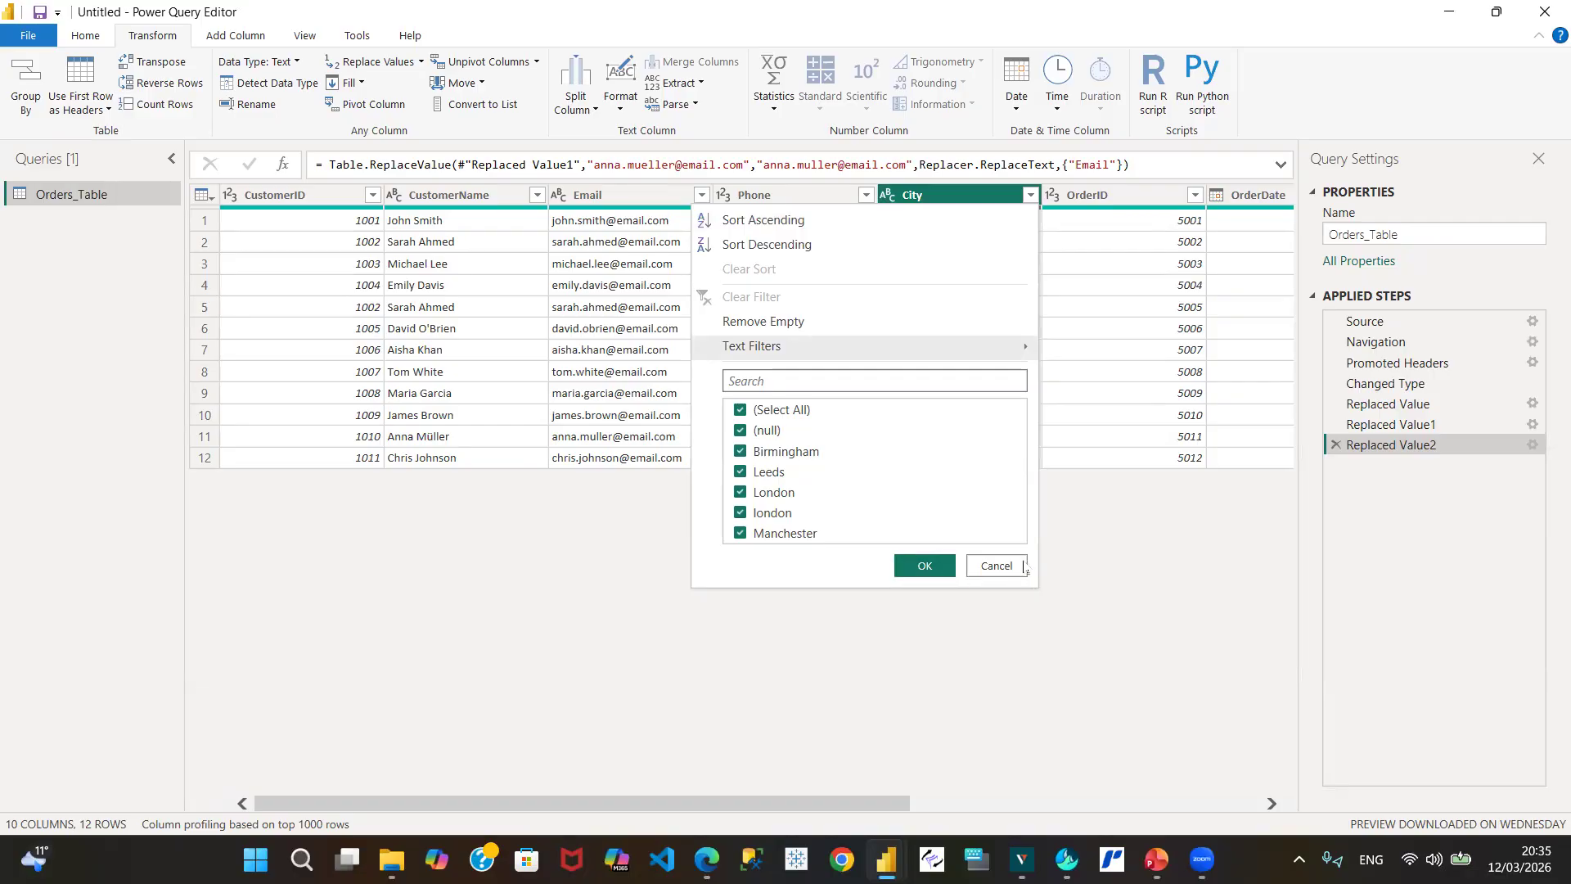
Step: Dismiss the City value list without filtering and select a City cell
click(1000, 567)
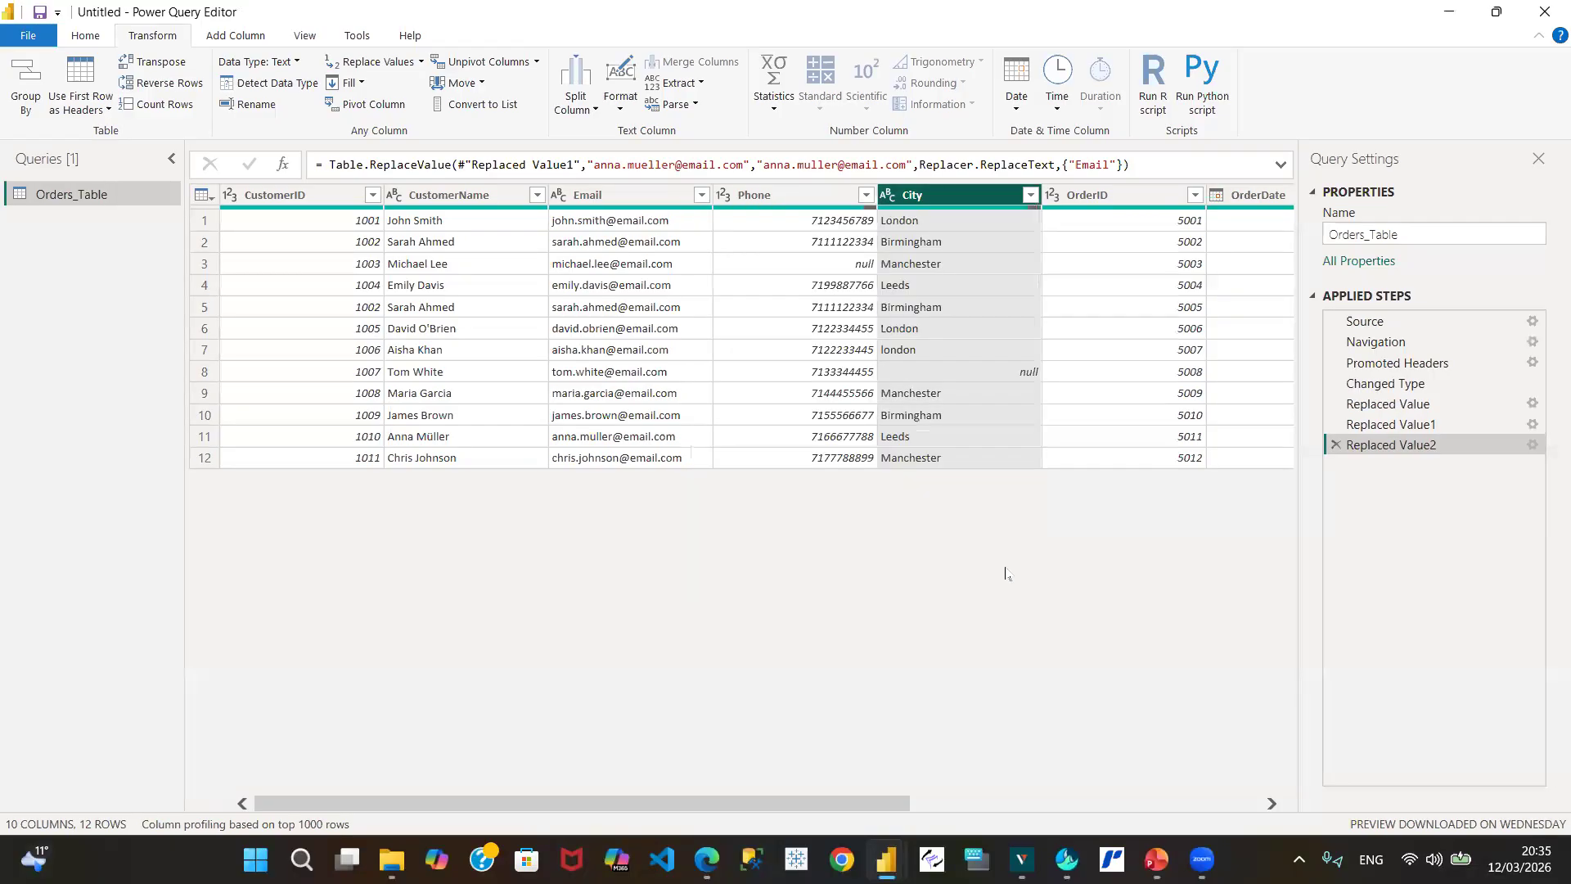
click(964, 398)
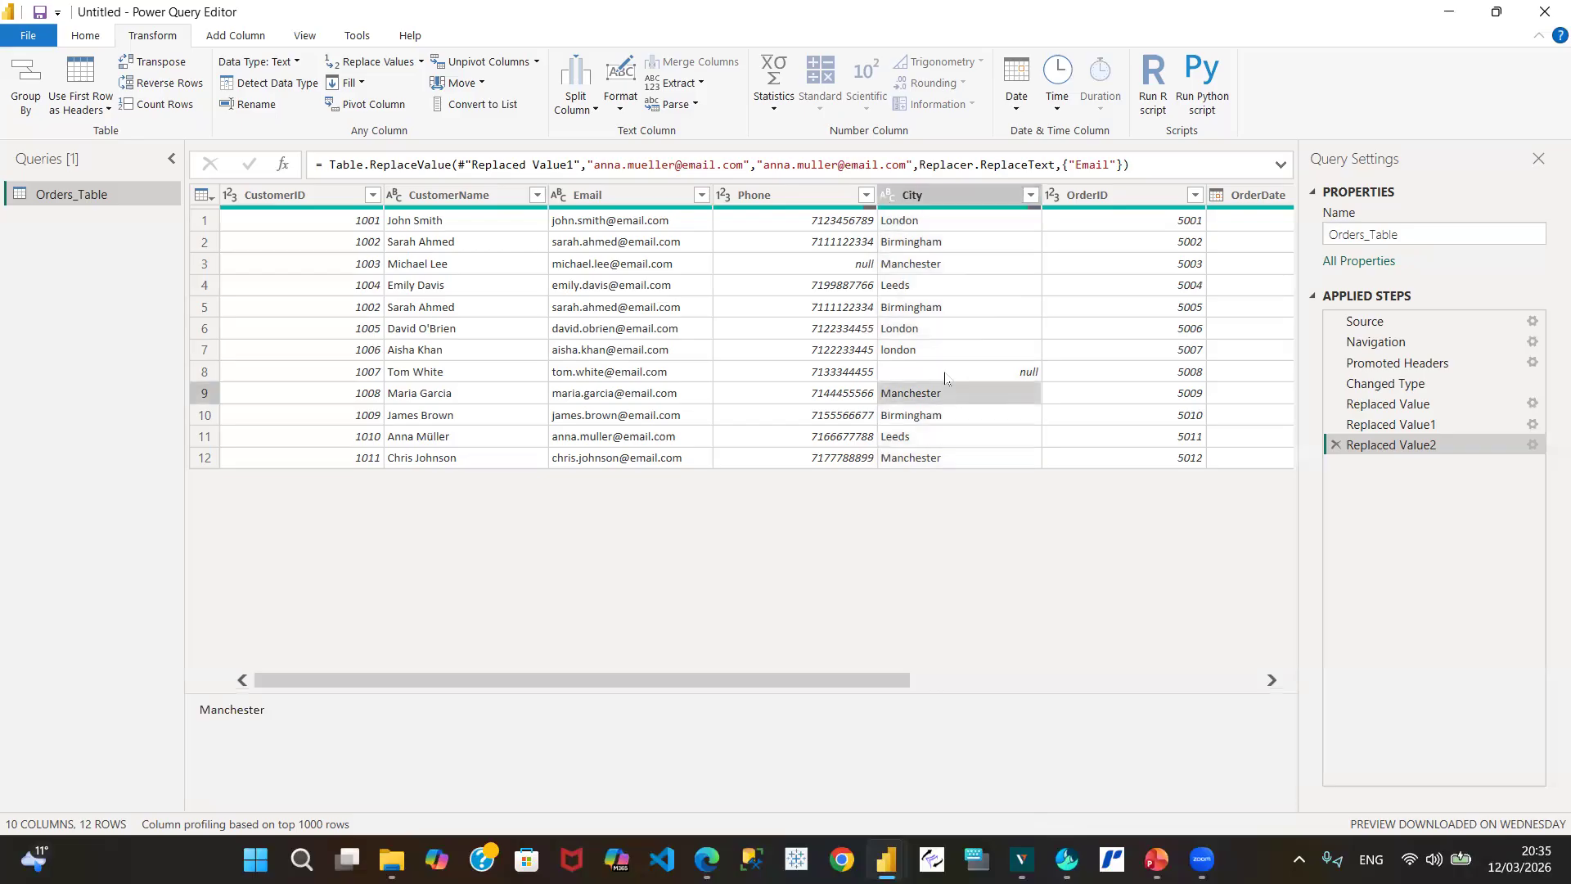
Step: Inspect the Manchester City value, row 3's empty Phone and row 8's null City
click(946, 378)
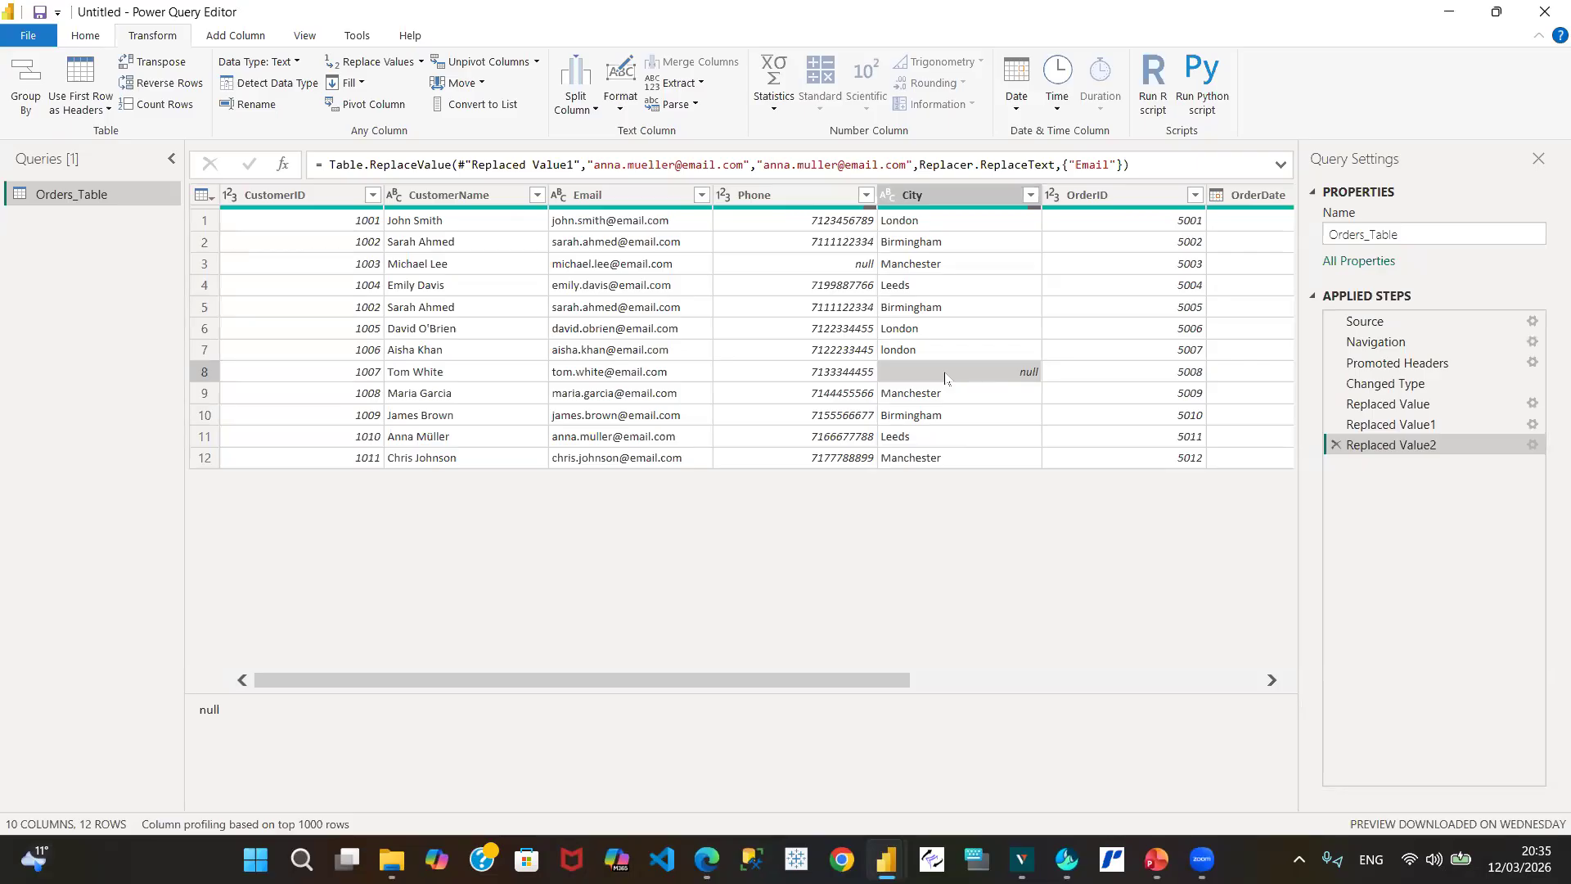
click(827, 269)
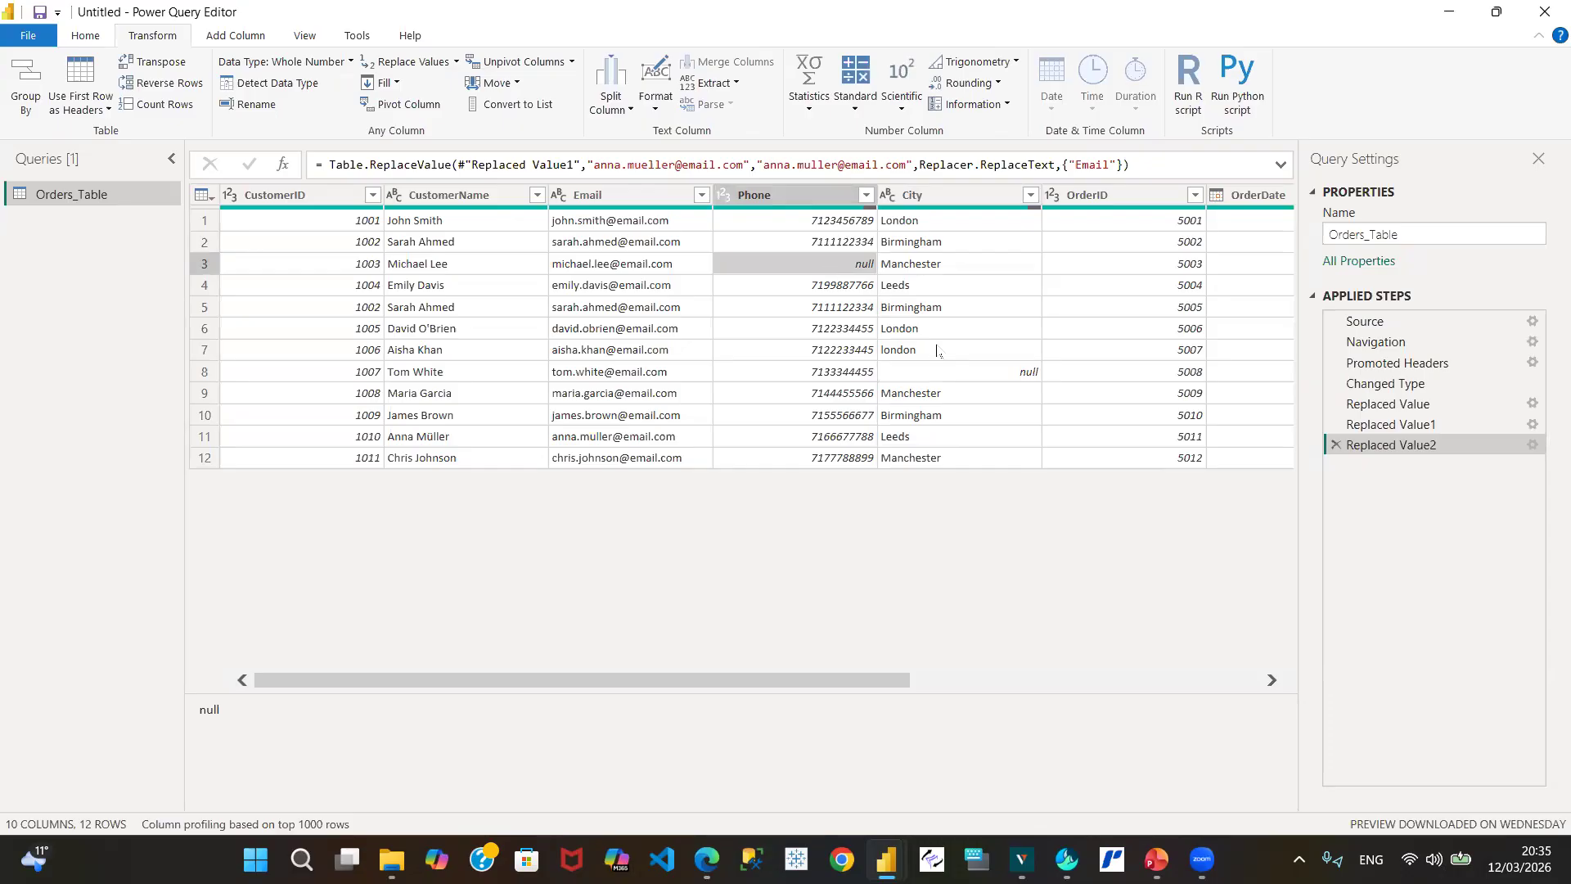
click(999, 381)
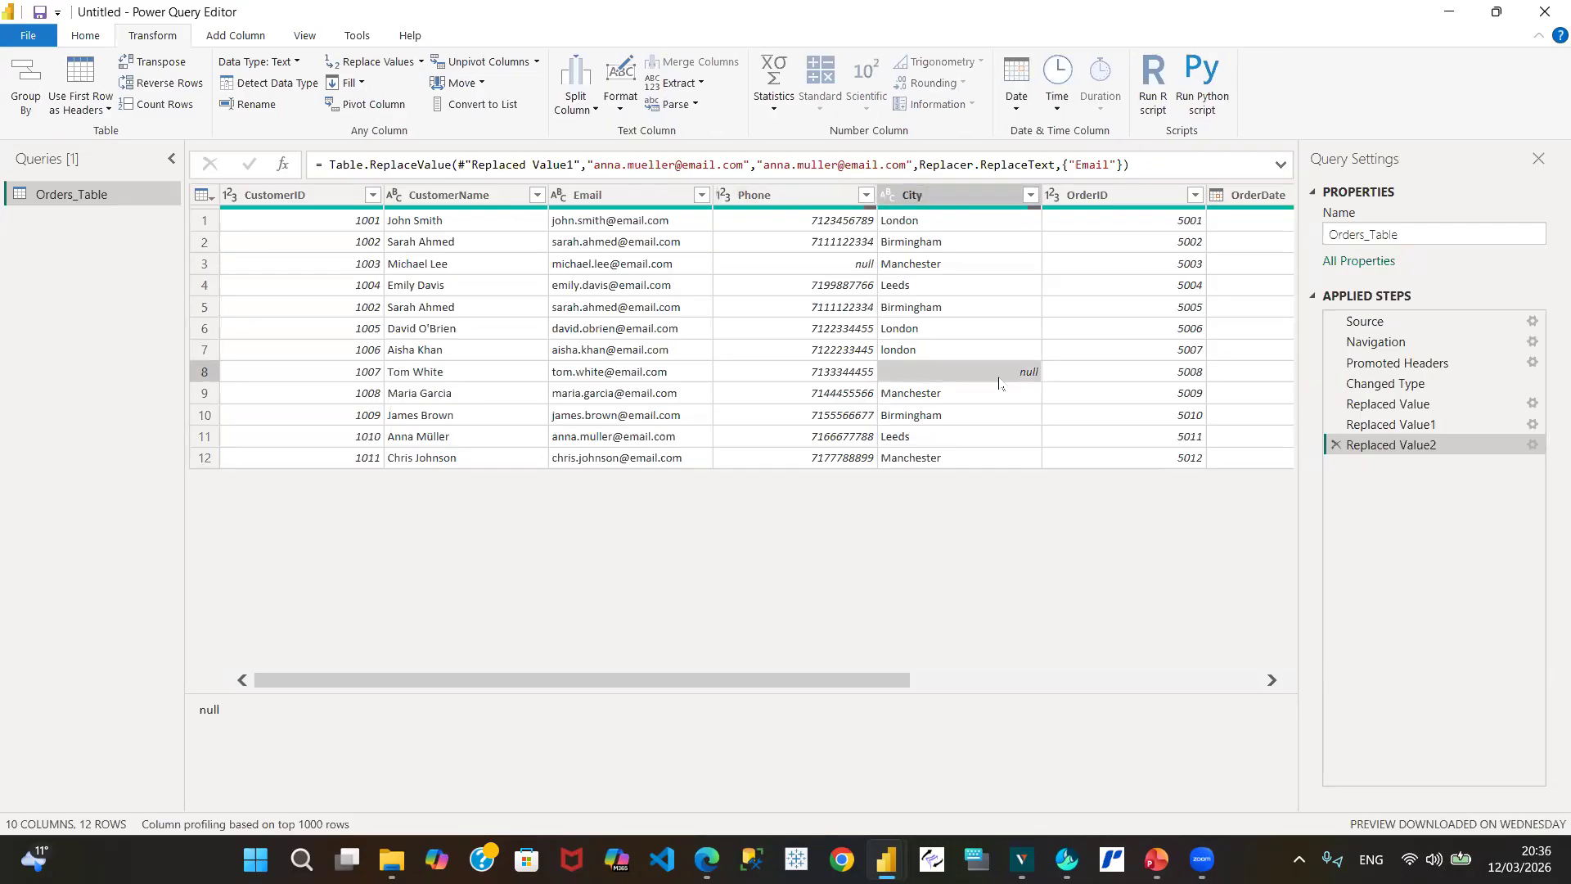
Step: Scroll the table right to reveal the Product, Quantity and Price columns
click(1271, 682)
click(1270, 682)
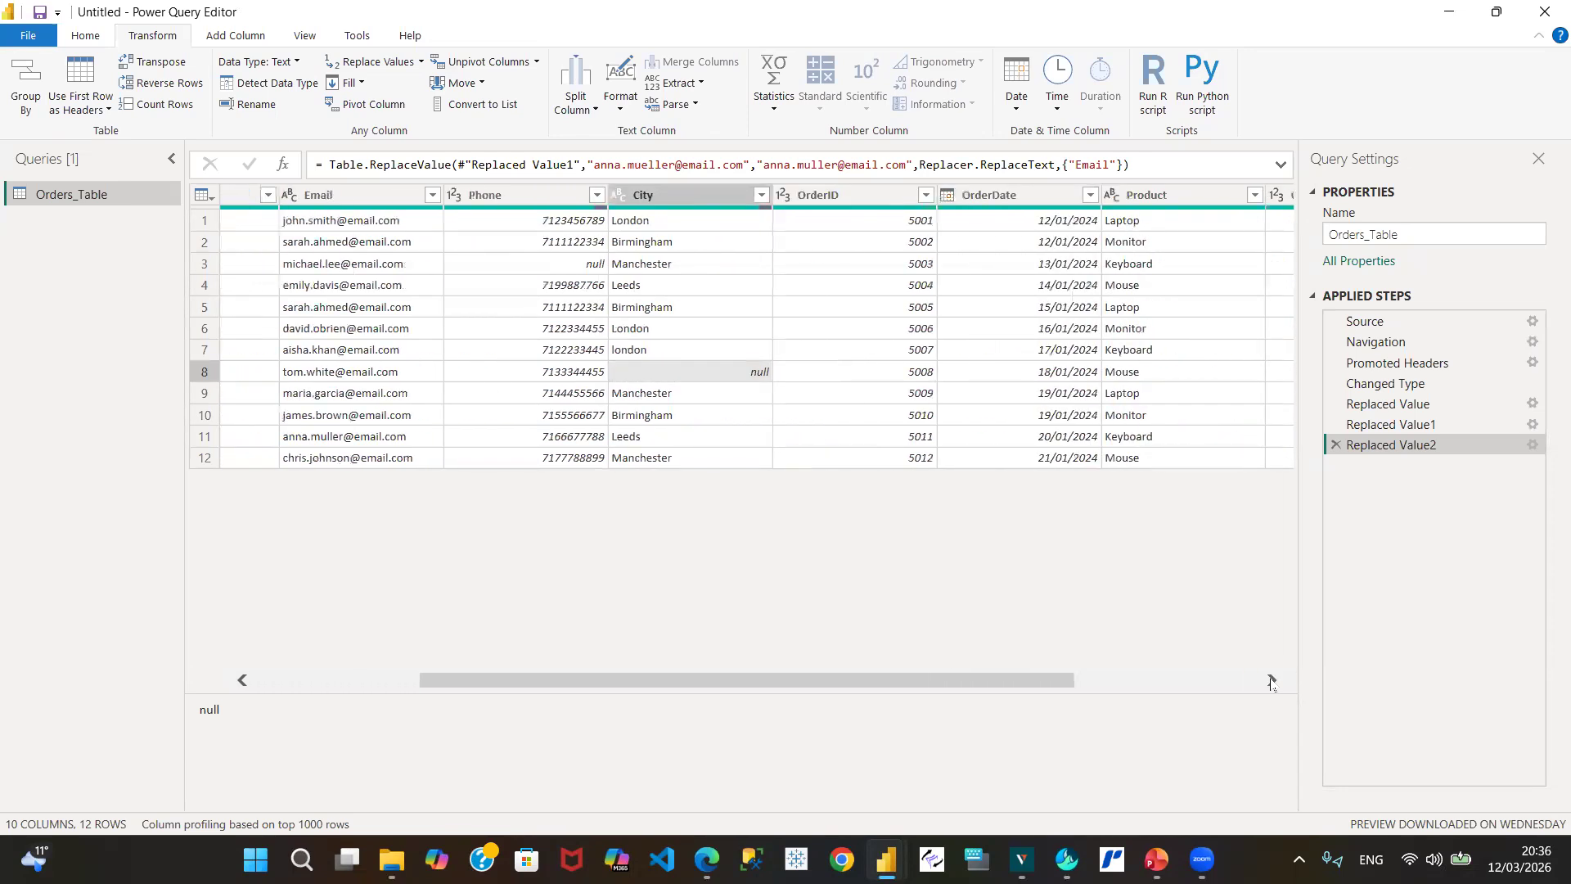
click(1271, 681)
click(1271, 681)
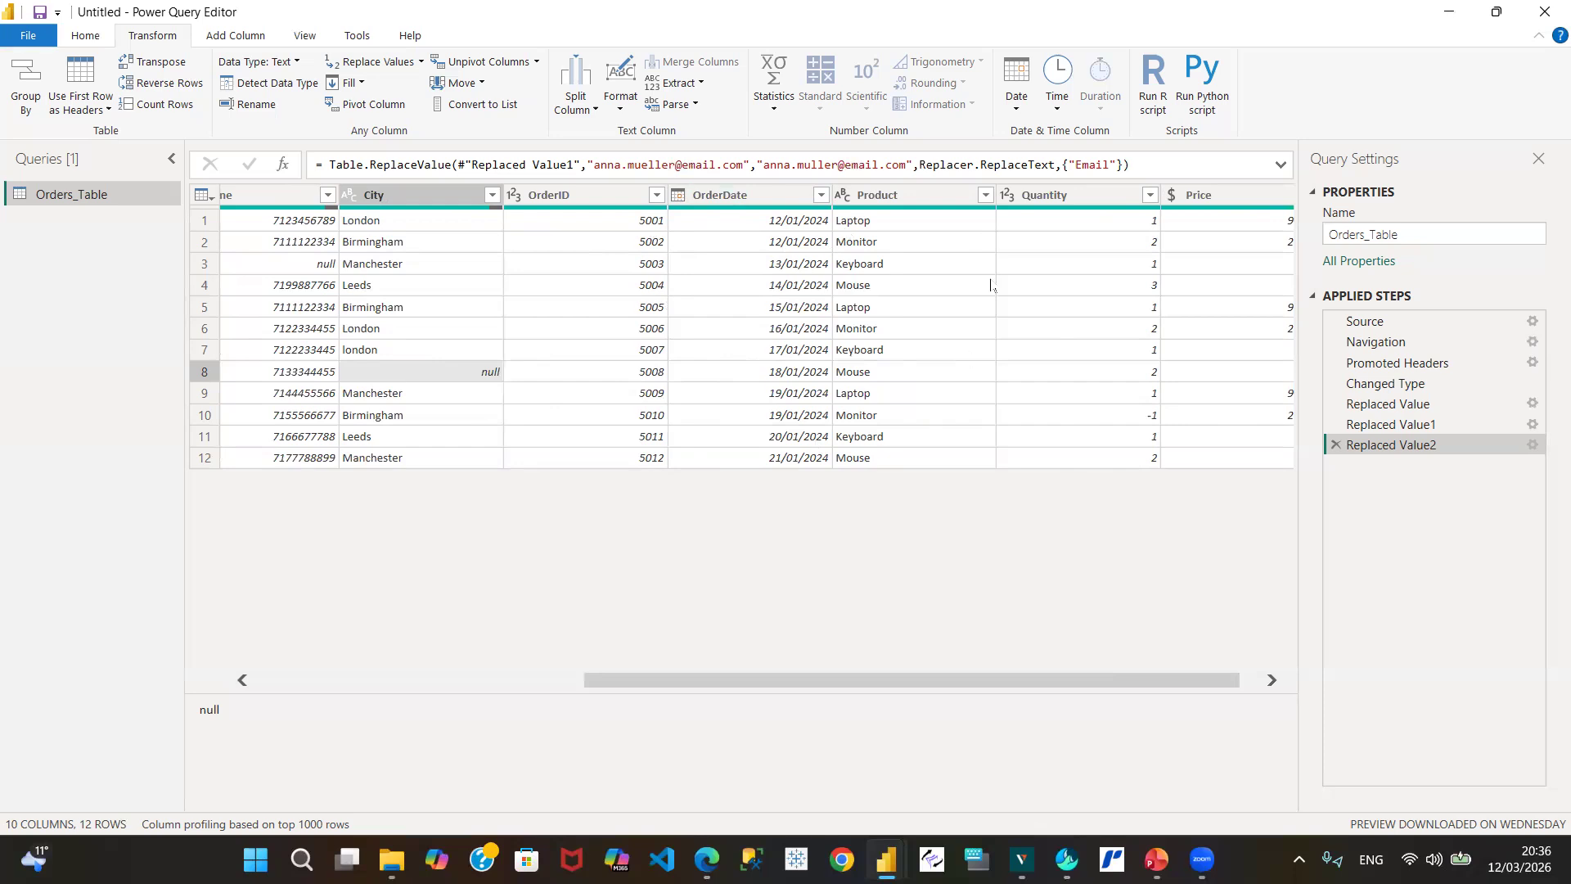
click(988, 201)
click(986, 197)
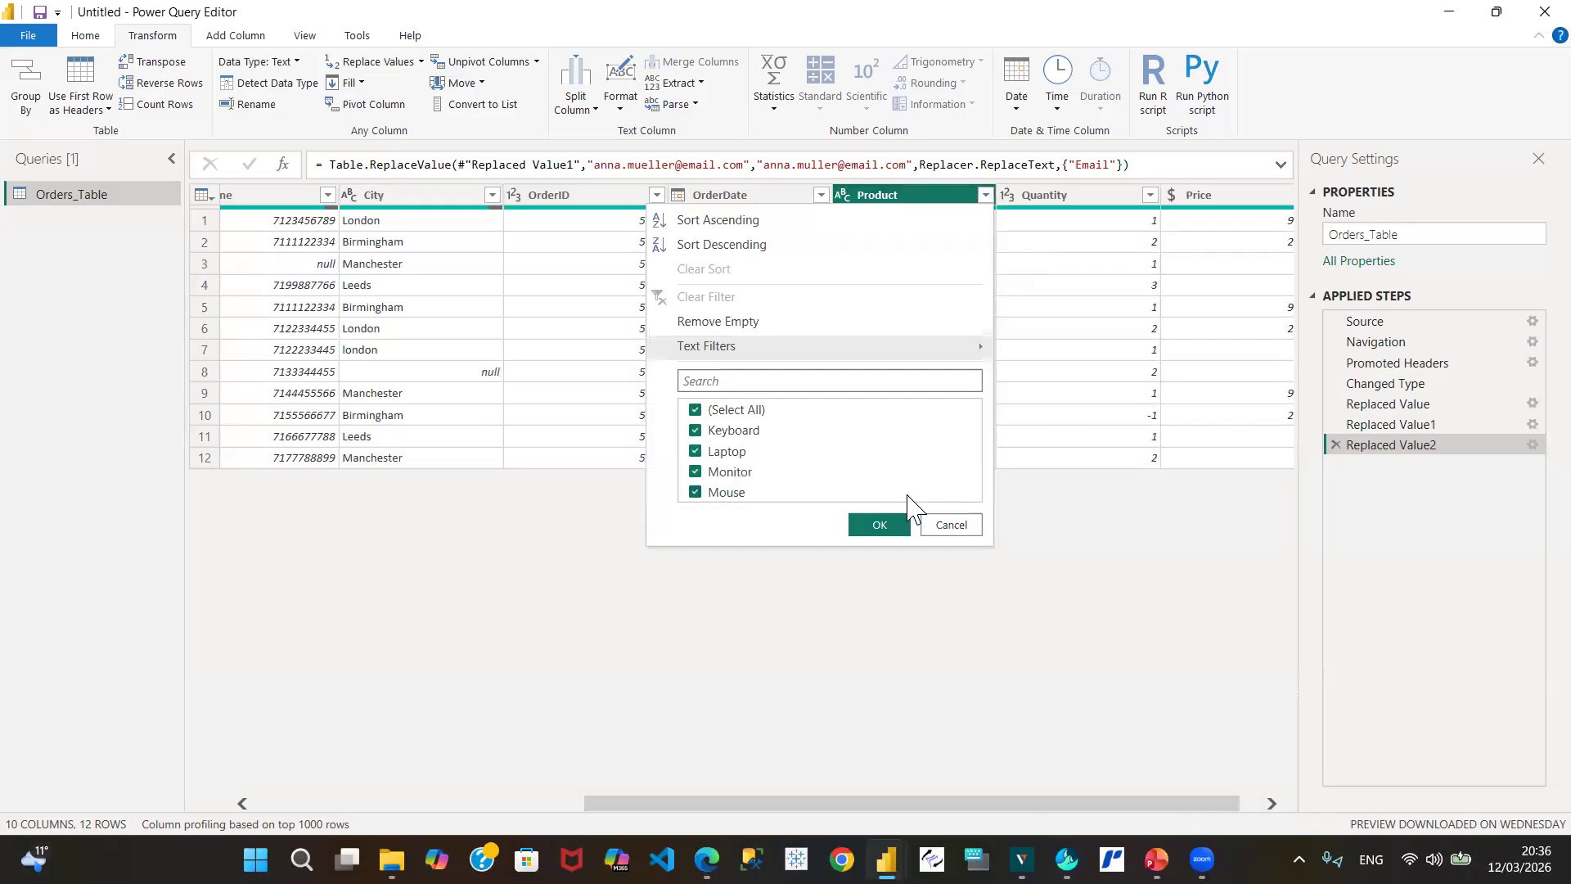
click(952, 525)
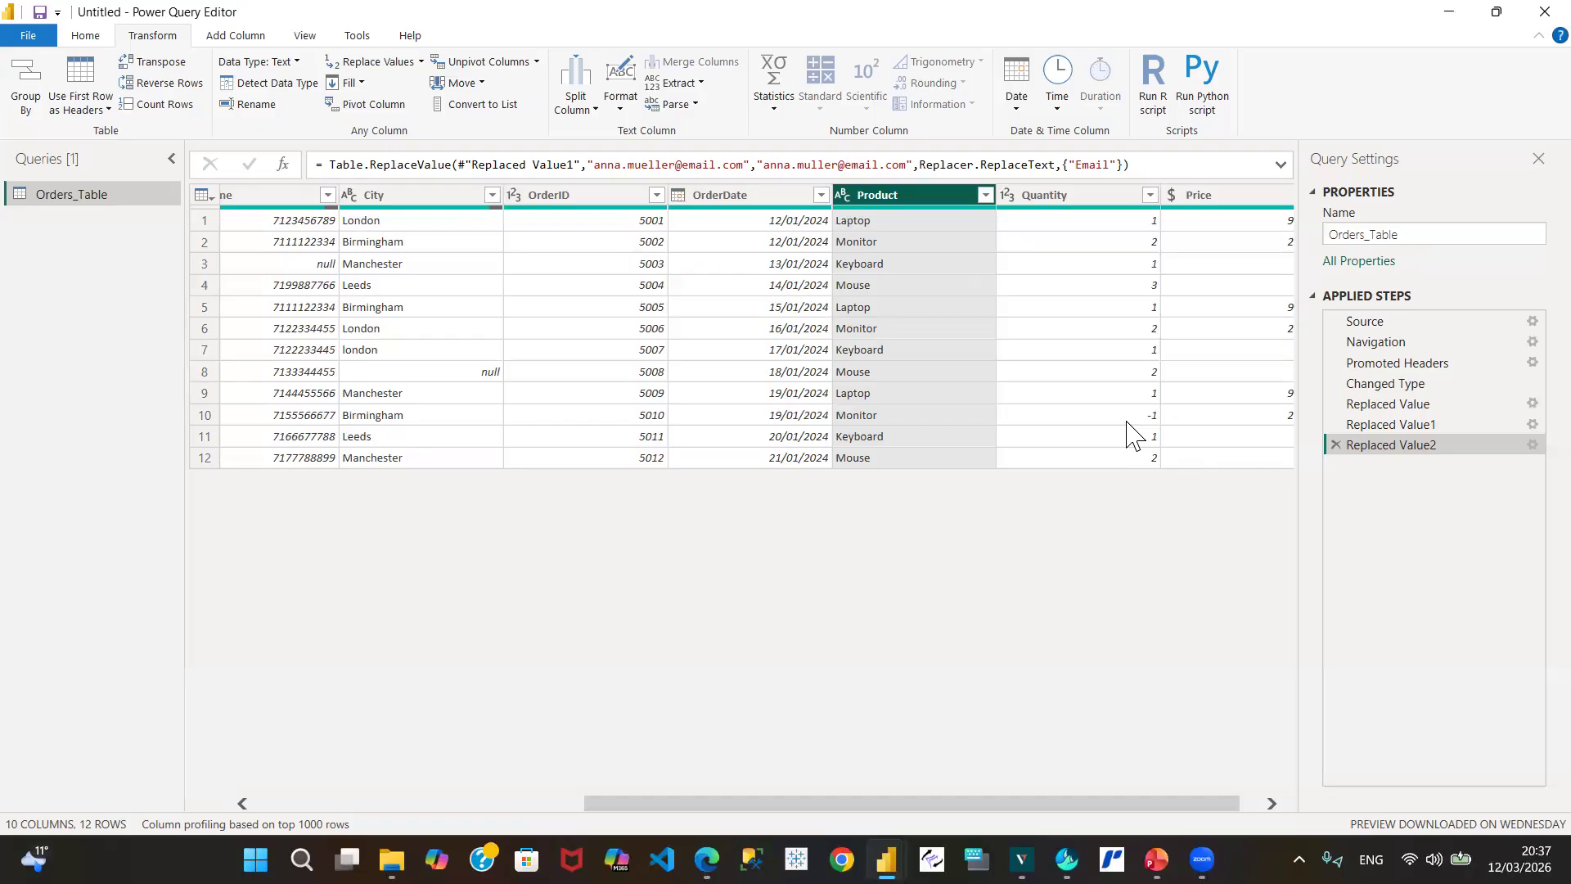
click(1130, 418)
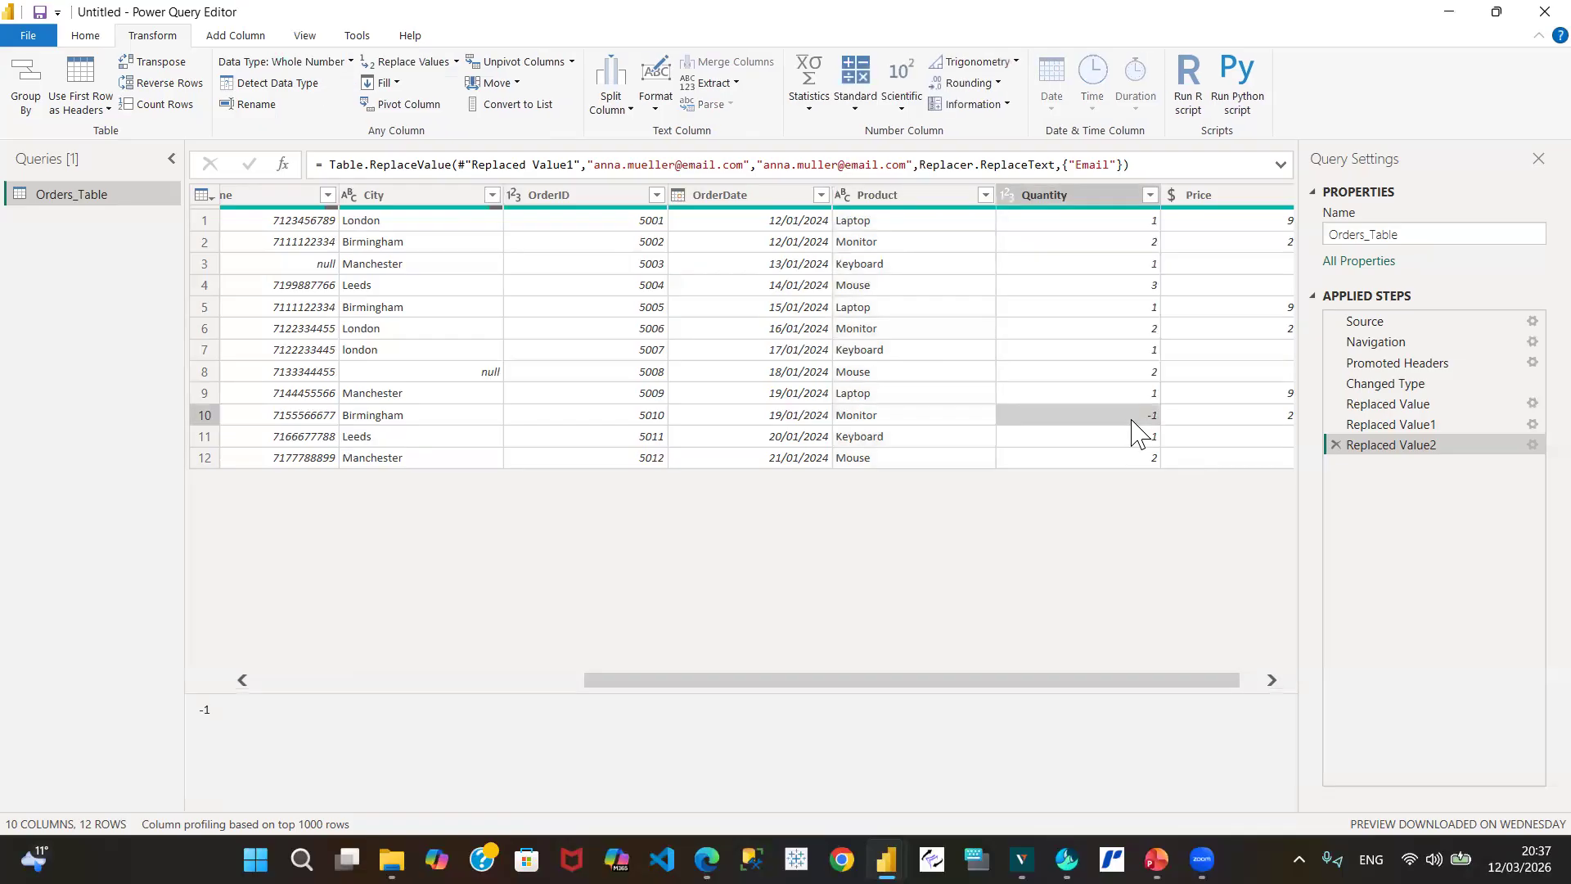
right_click(1133, 430)
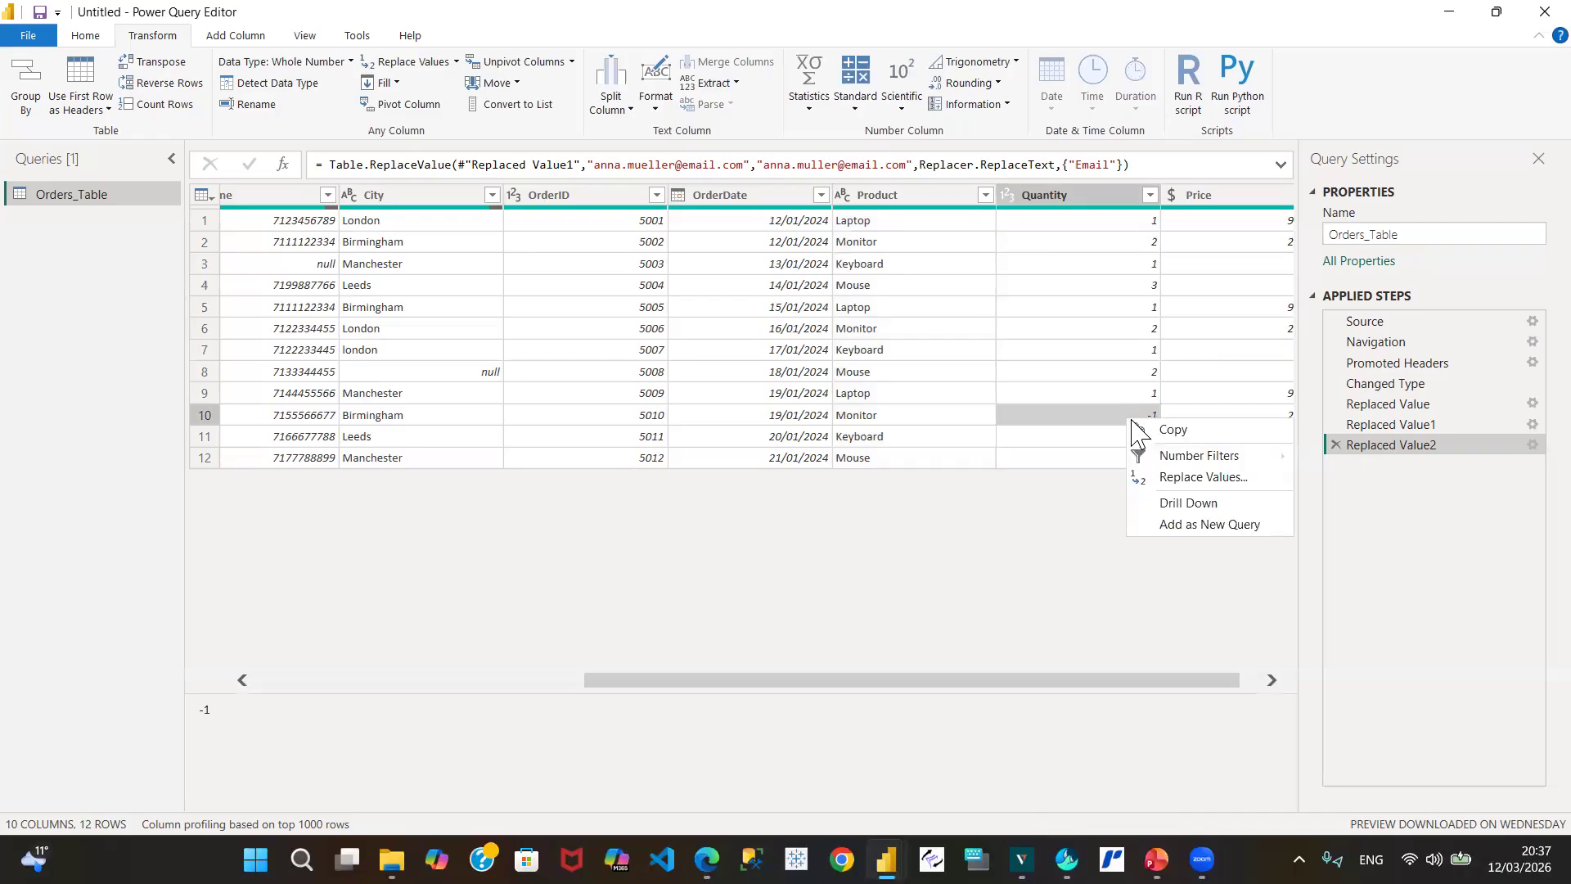
click(1201, 478)
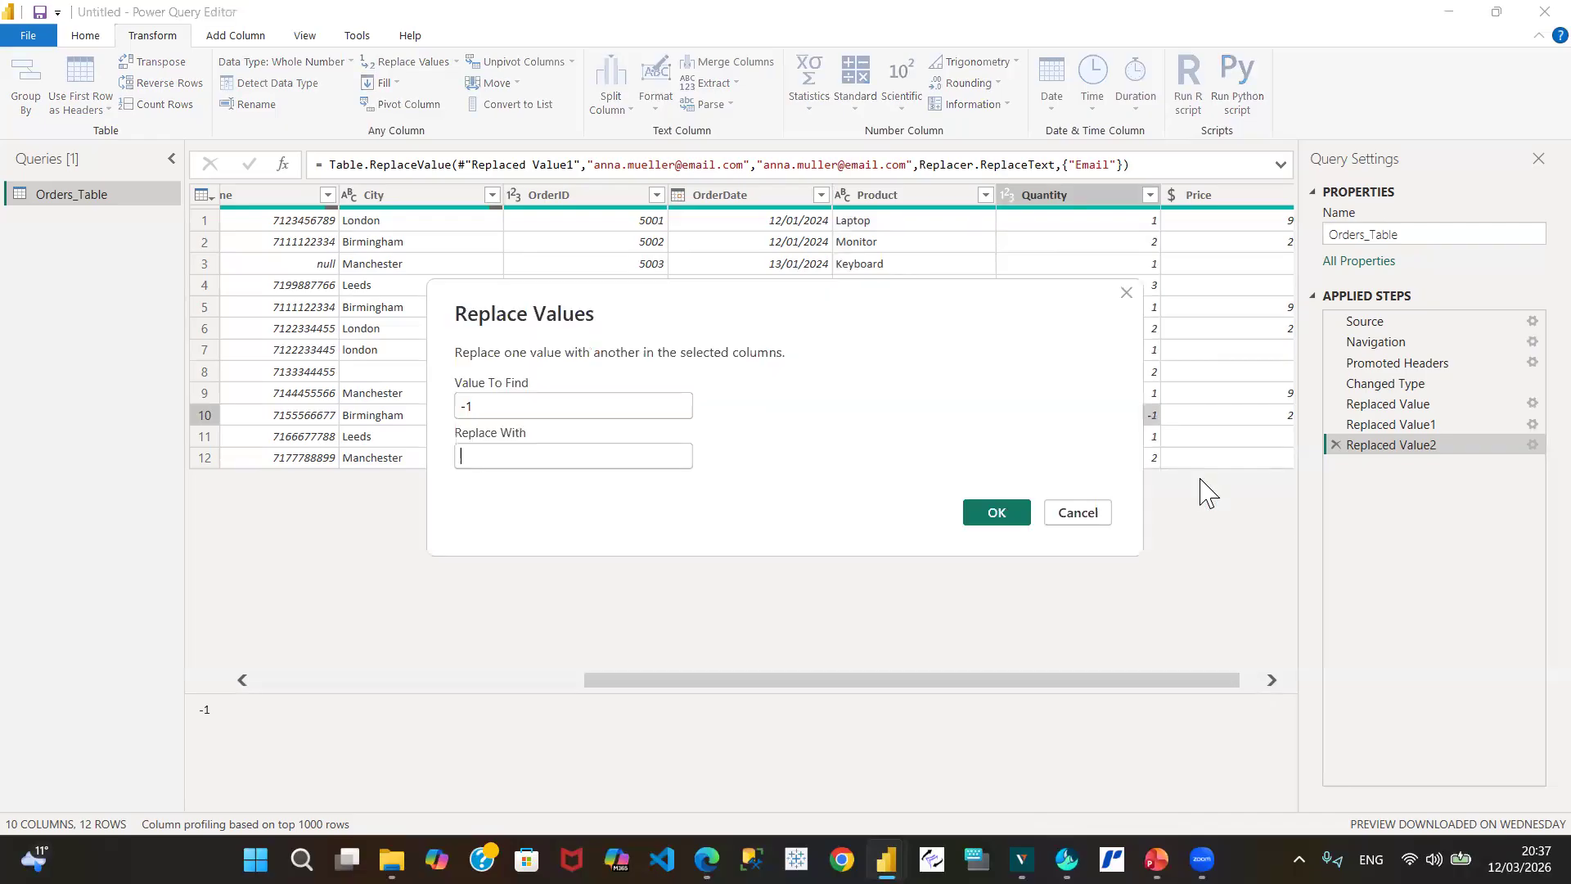
text(1)
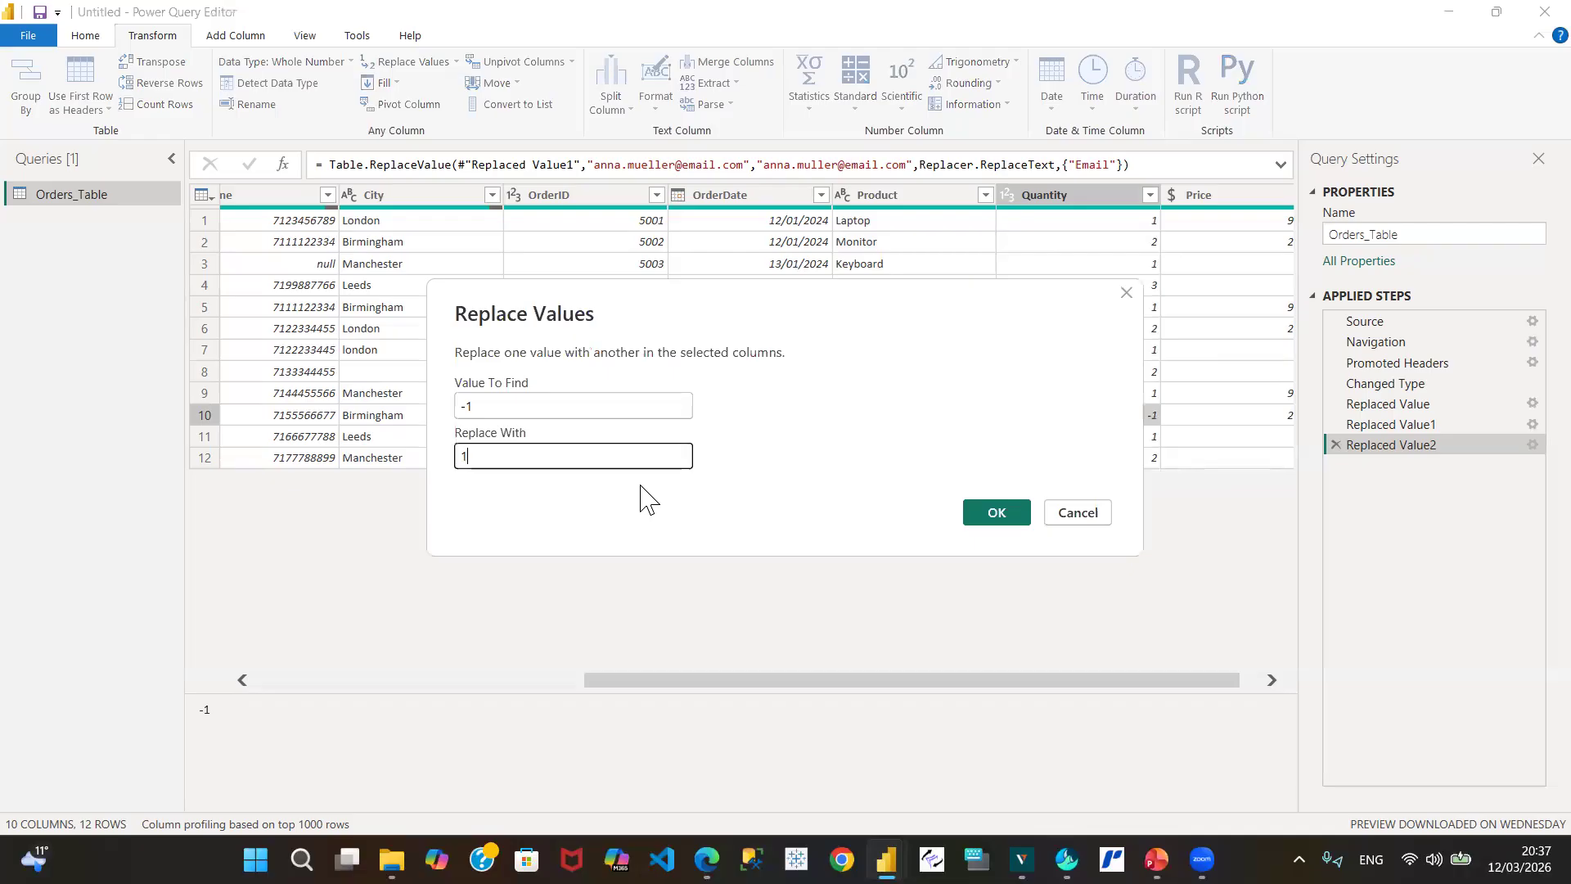
click(997, 513)
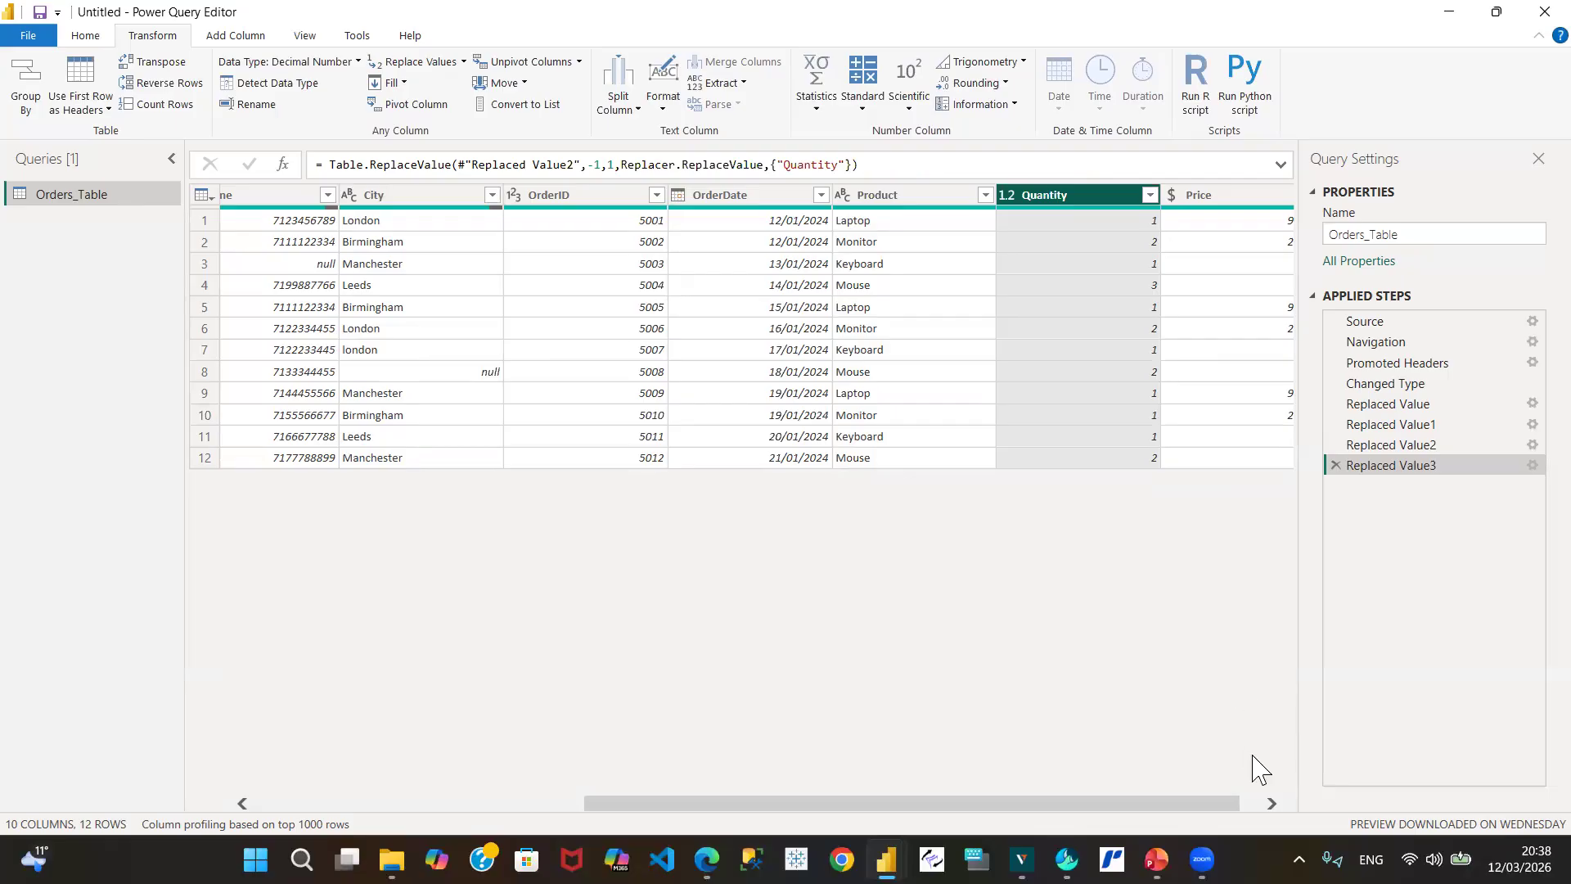
click(1271, 804)
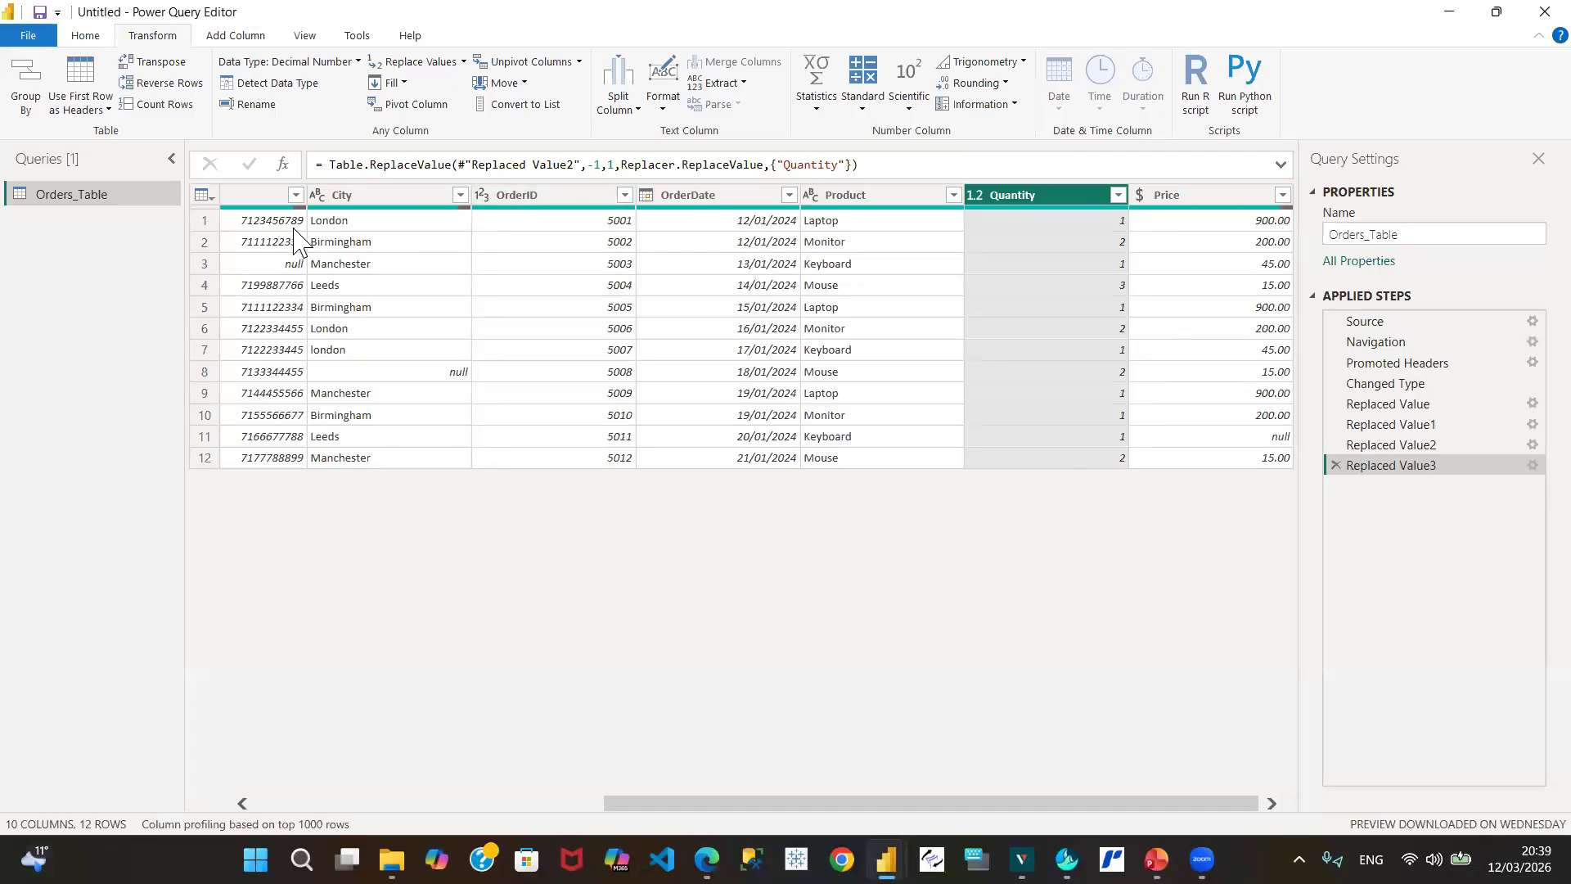
click(291, 803)
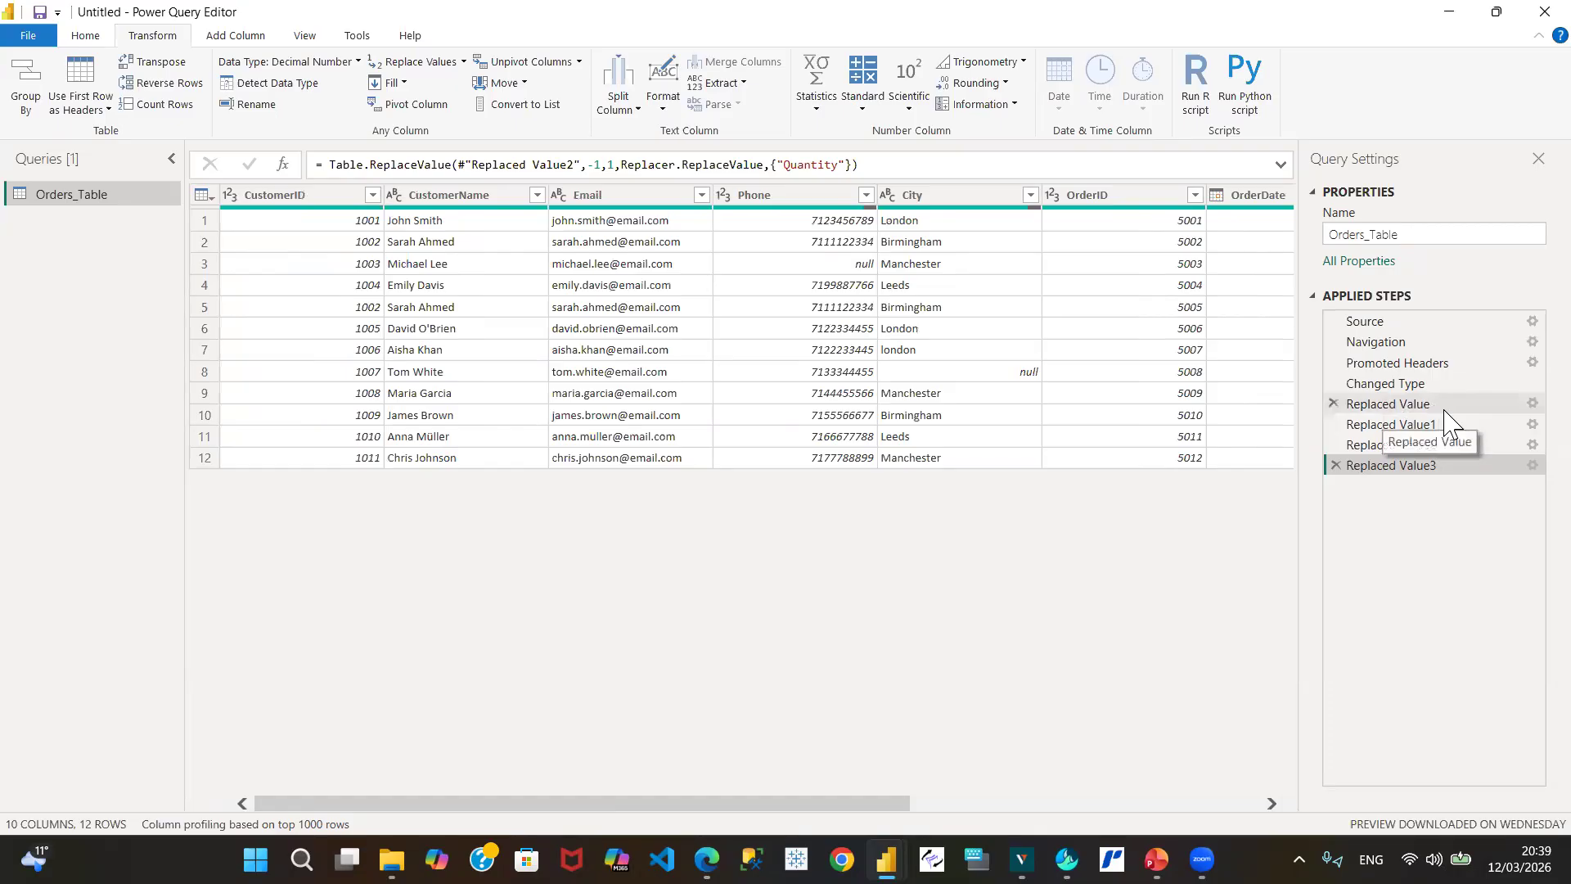
Step: Check the first Replaced Value step's settings unchanged, then rename it 'mlee replaced'
click(1521, 403)
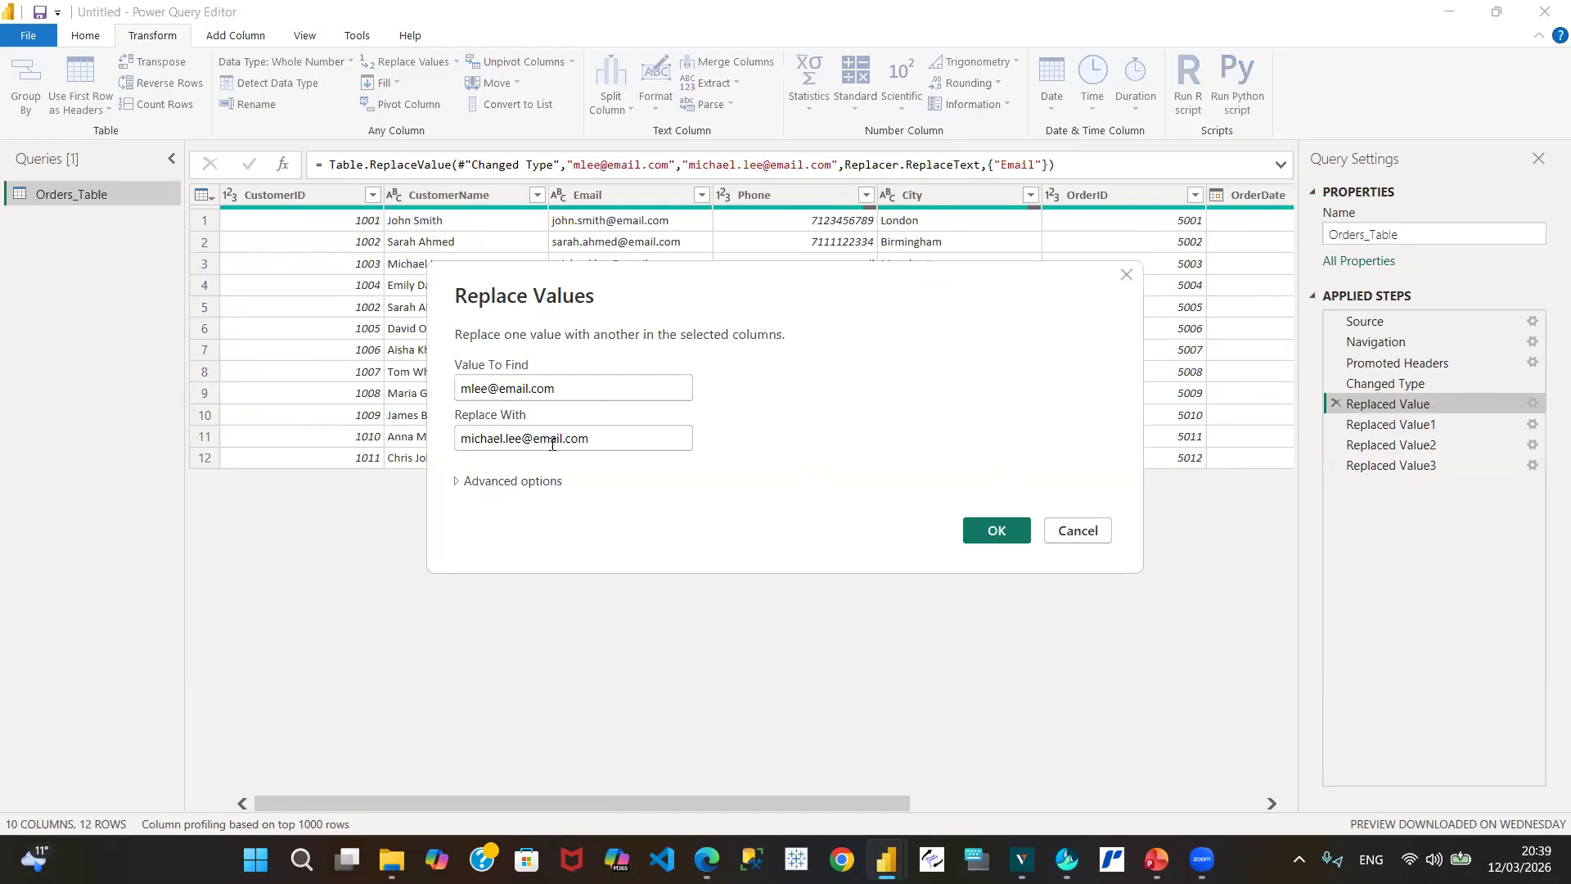
click(1072, 530)
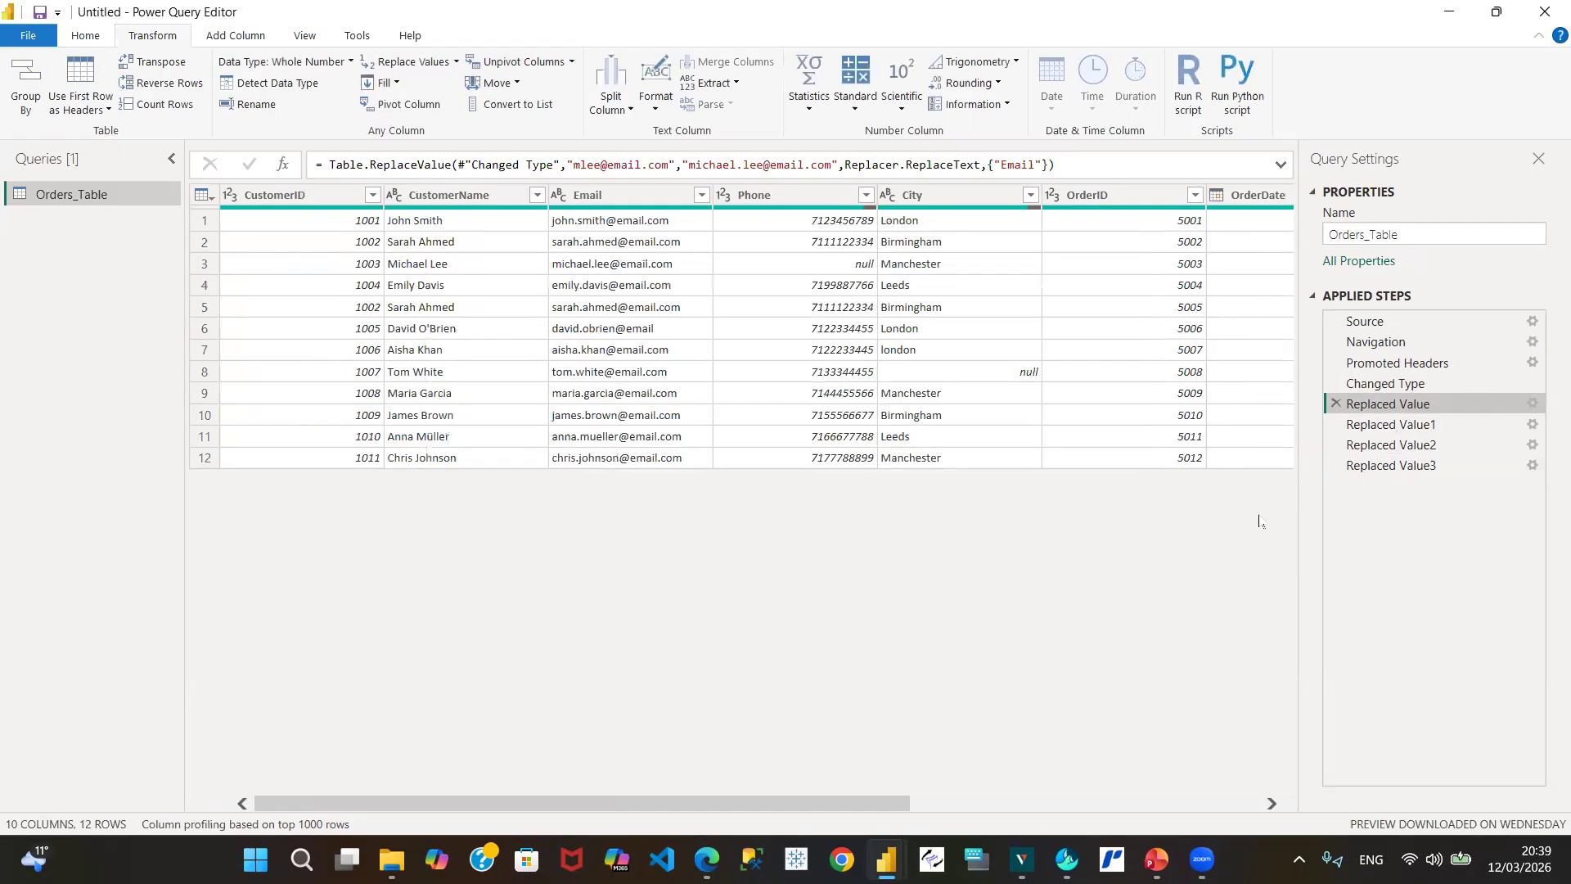
right_click(1387, 413)
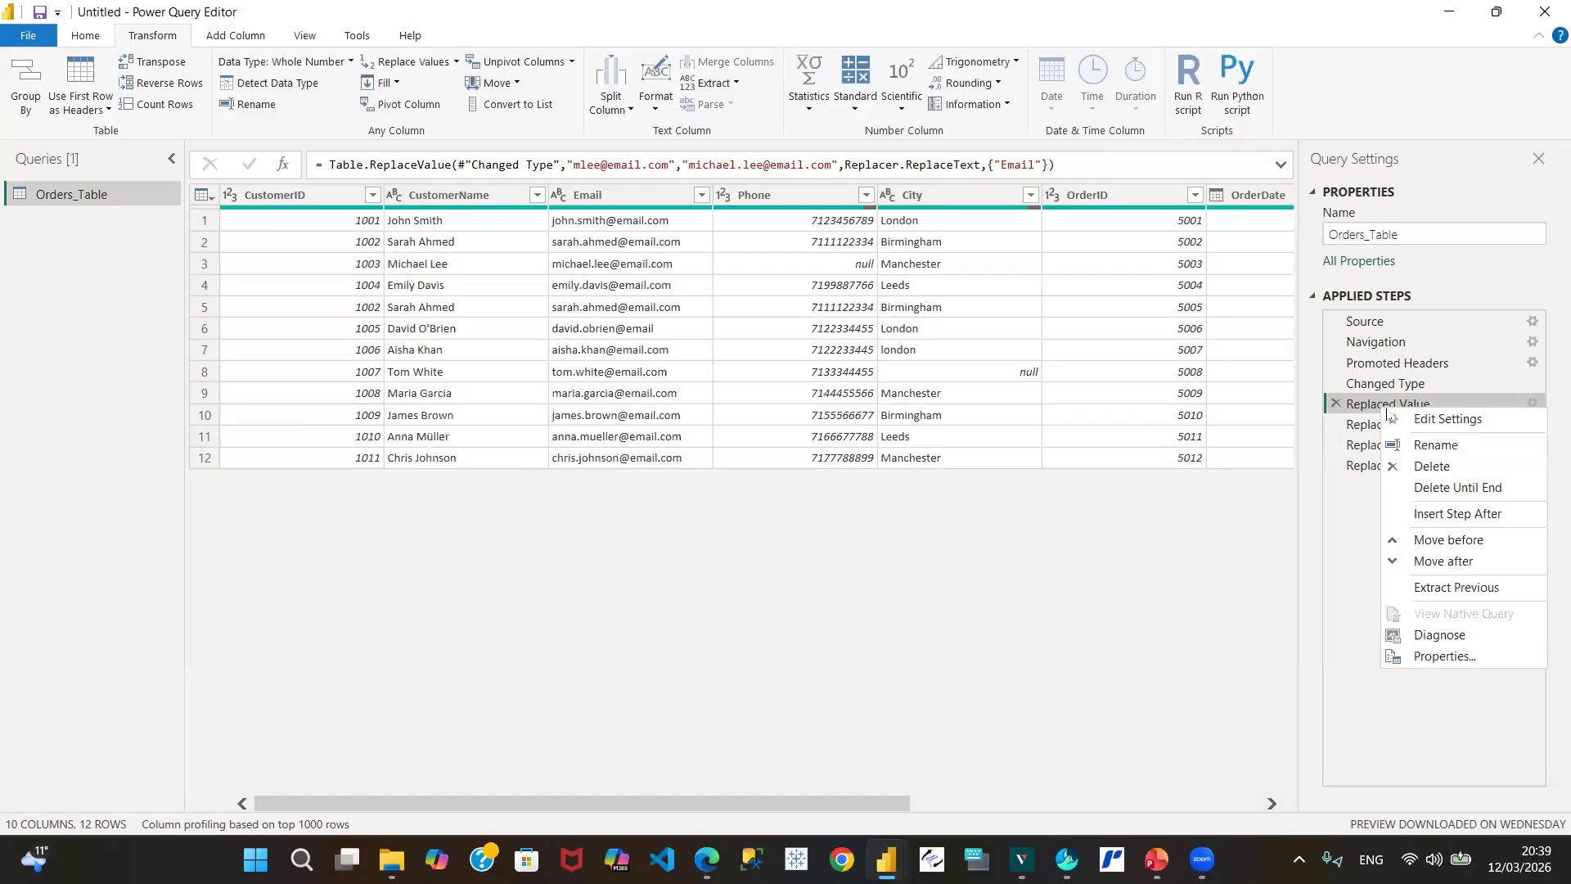
click(1437, 446)
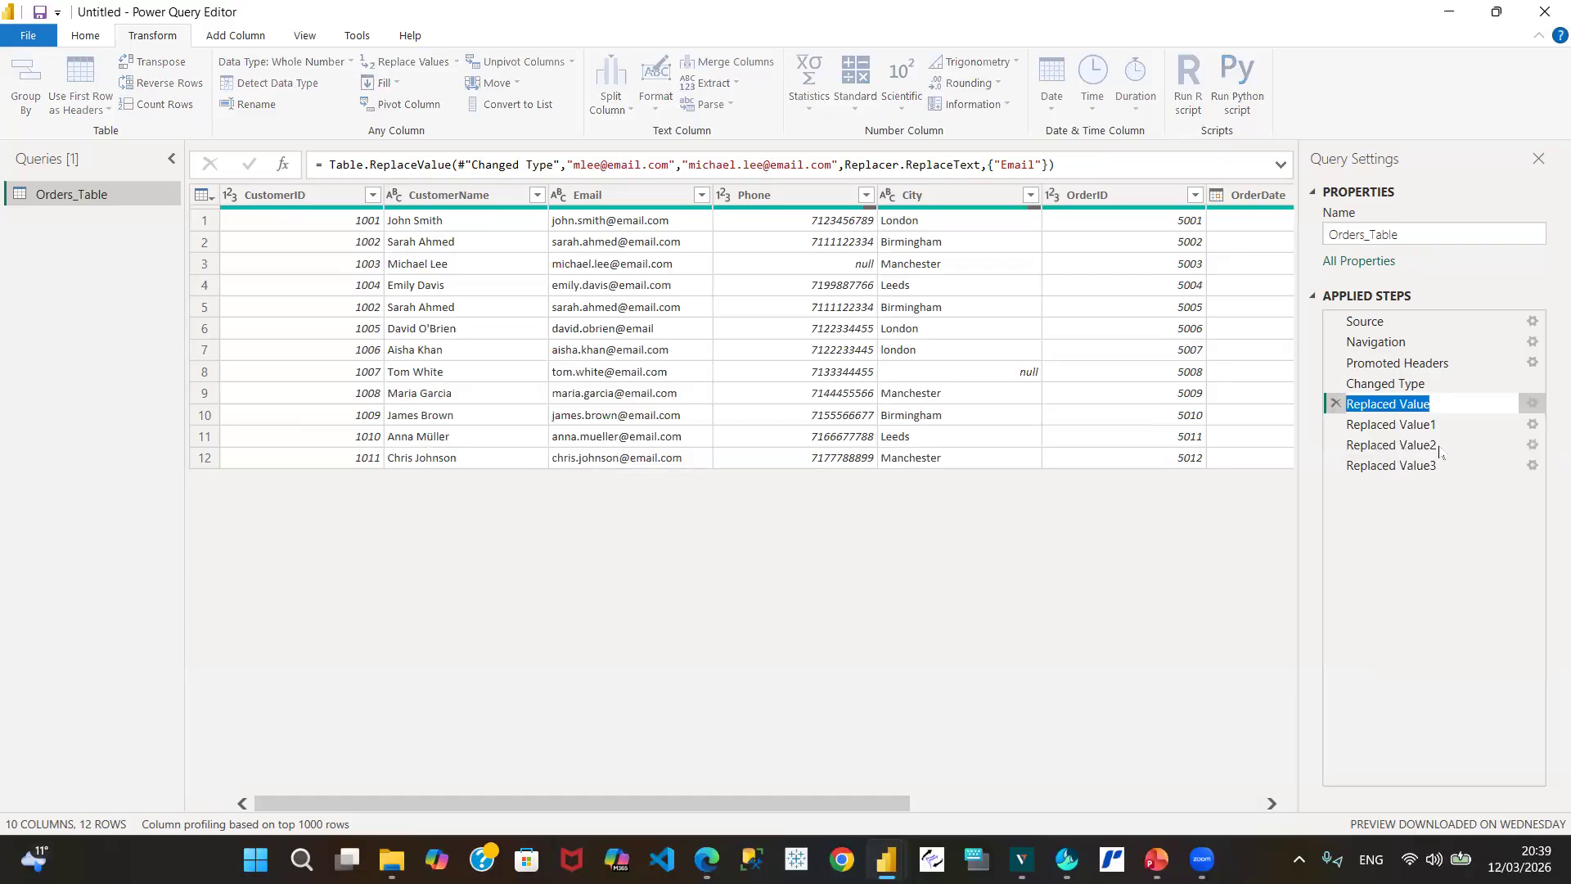
text(mlee)
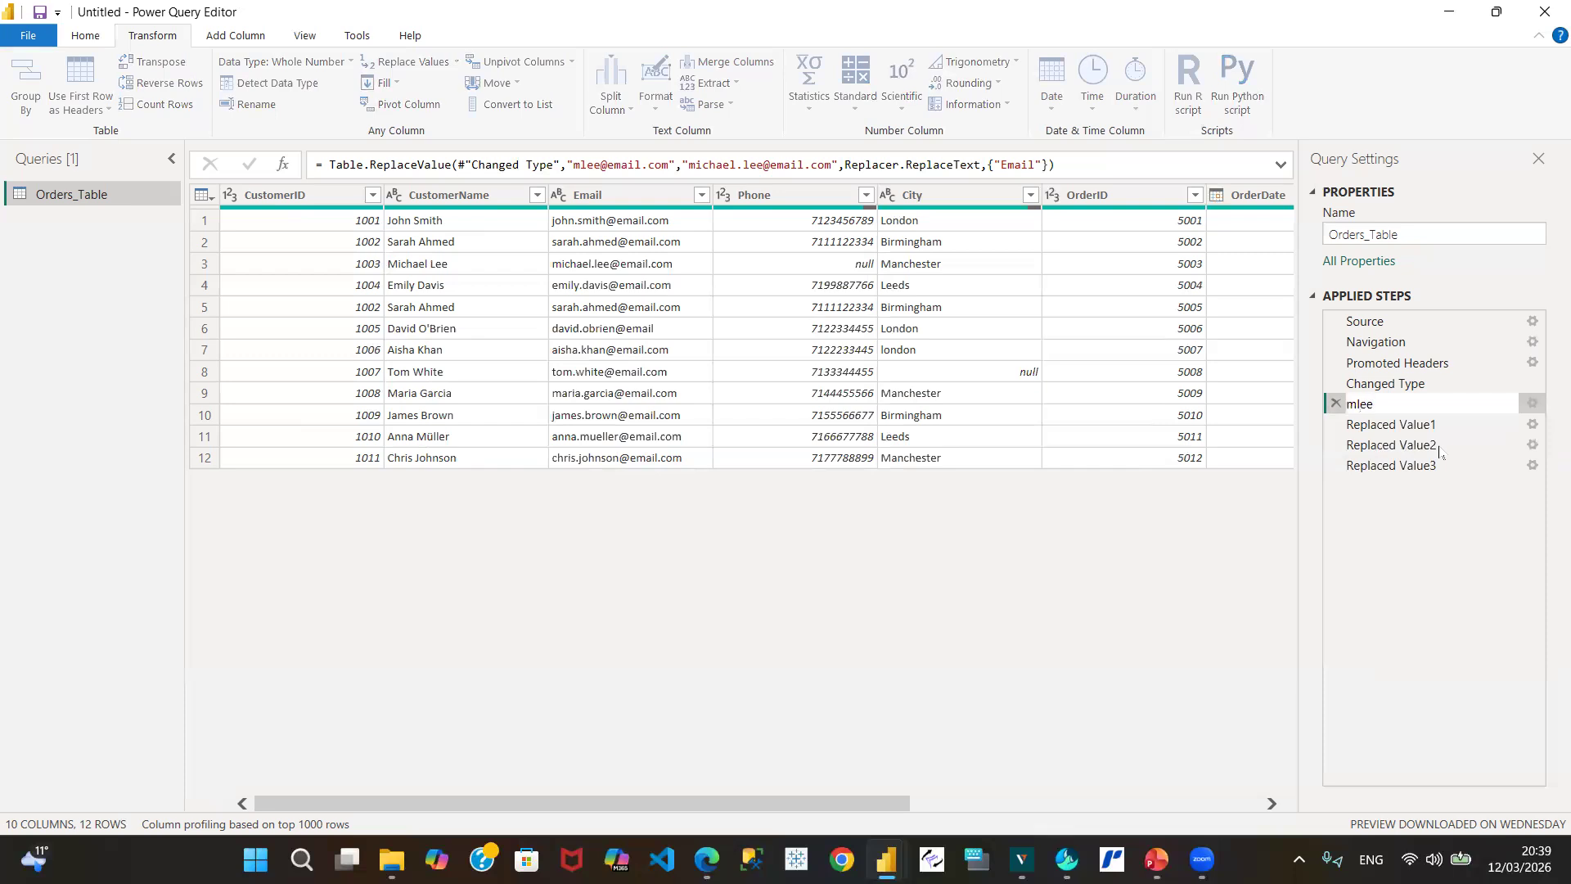
text( replaced)
key(Return)
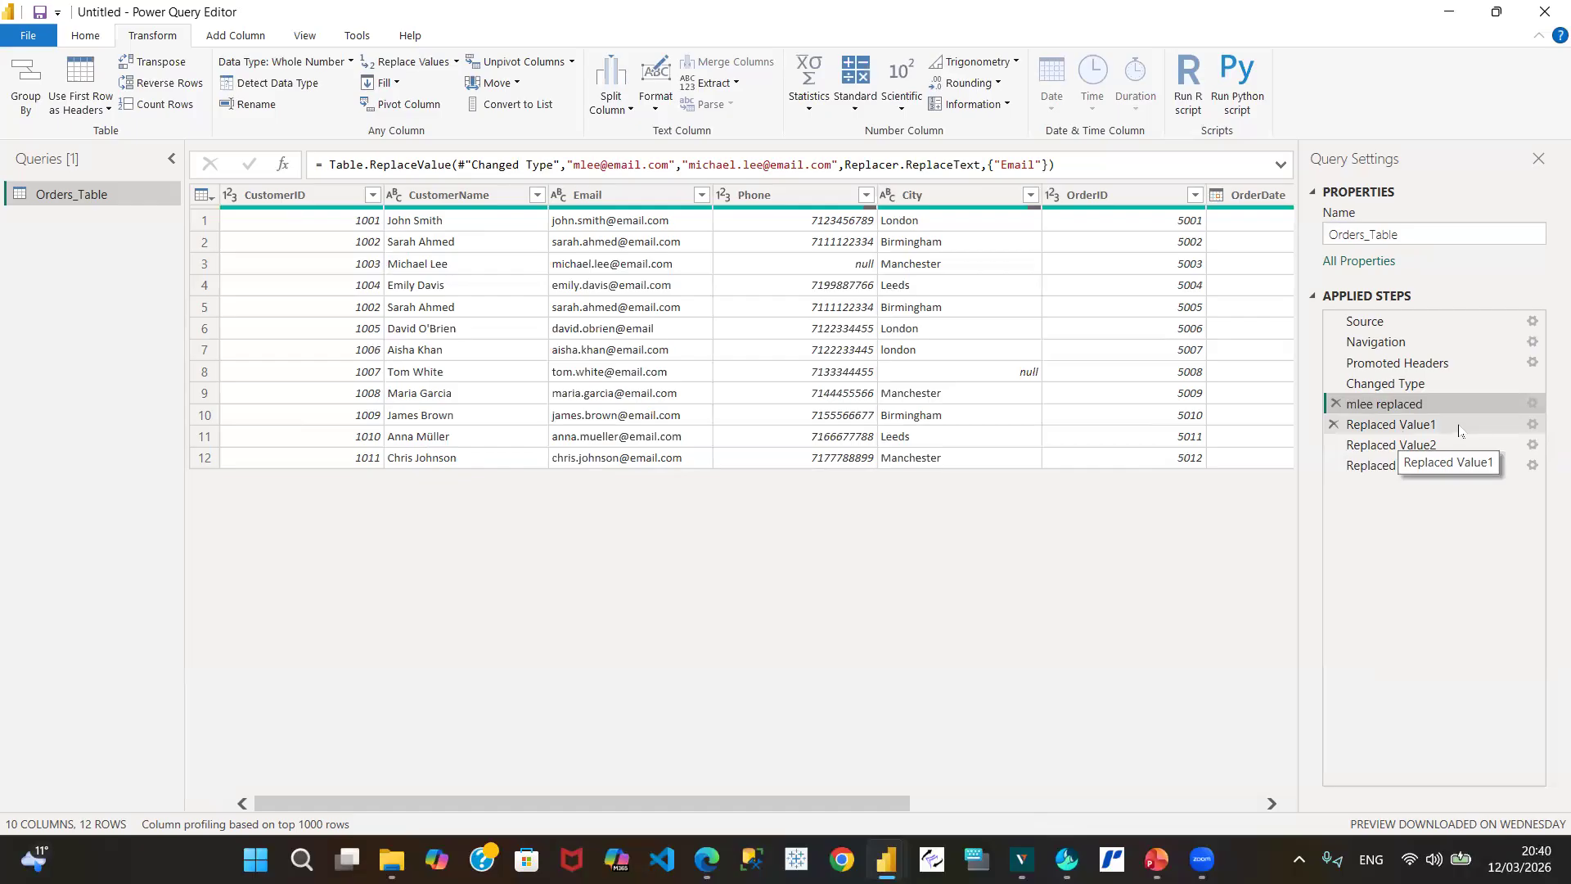
click(1534, 426)
Step: Review Replaced Value1's replacement settings, then rename that step 'email.com'
click(1533, 425)
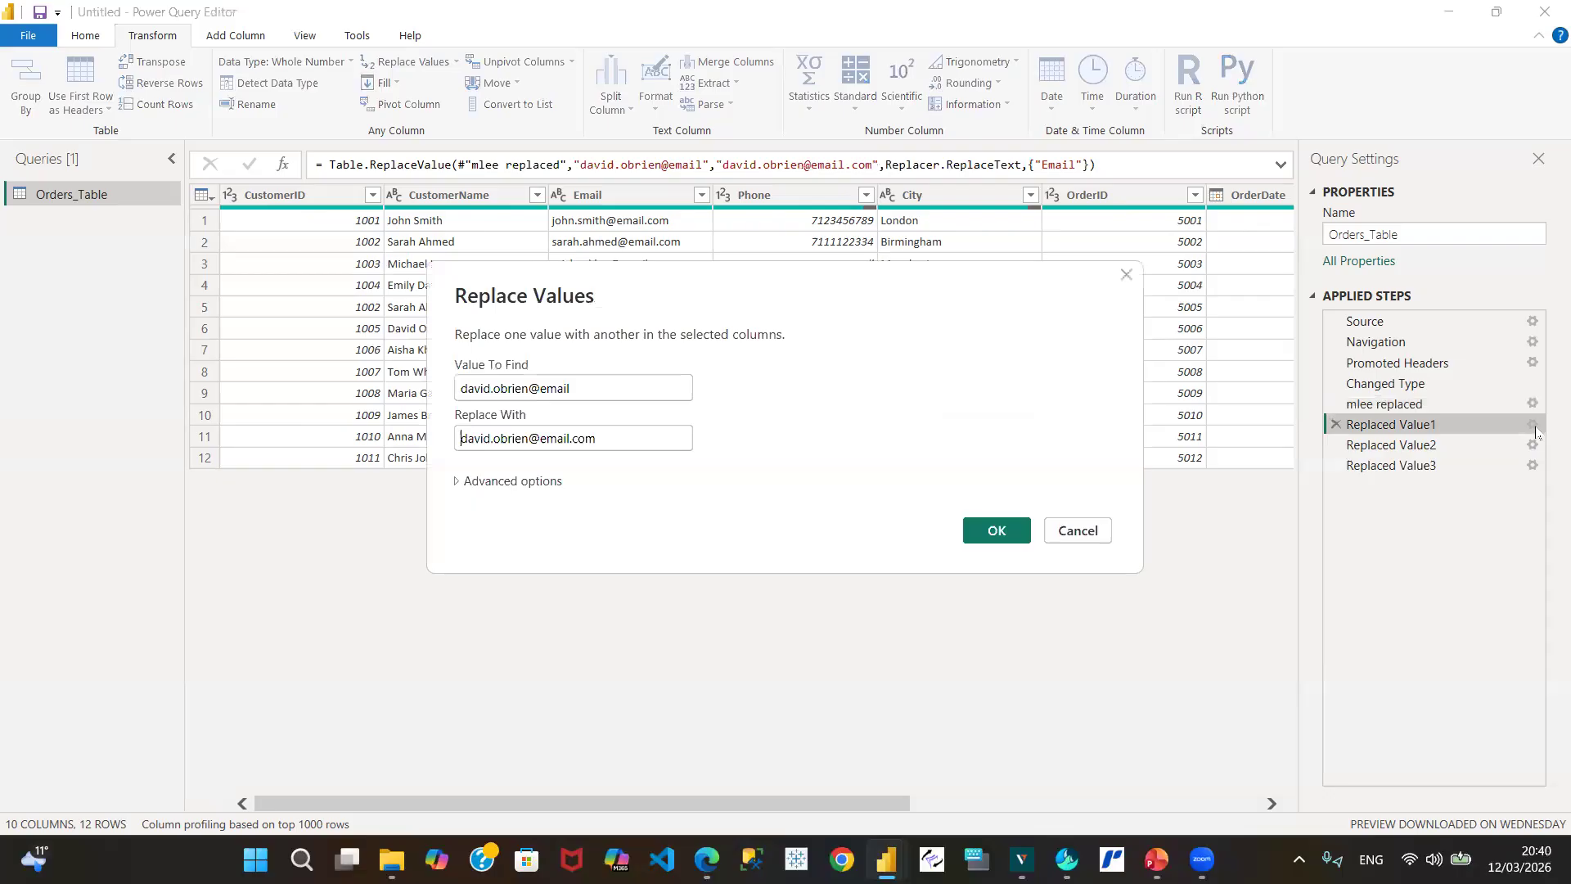
click(1078, 531)
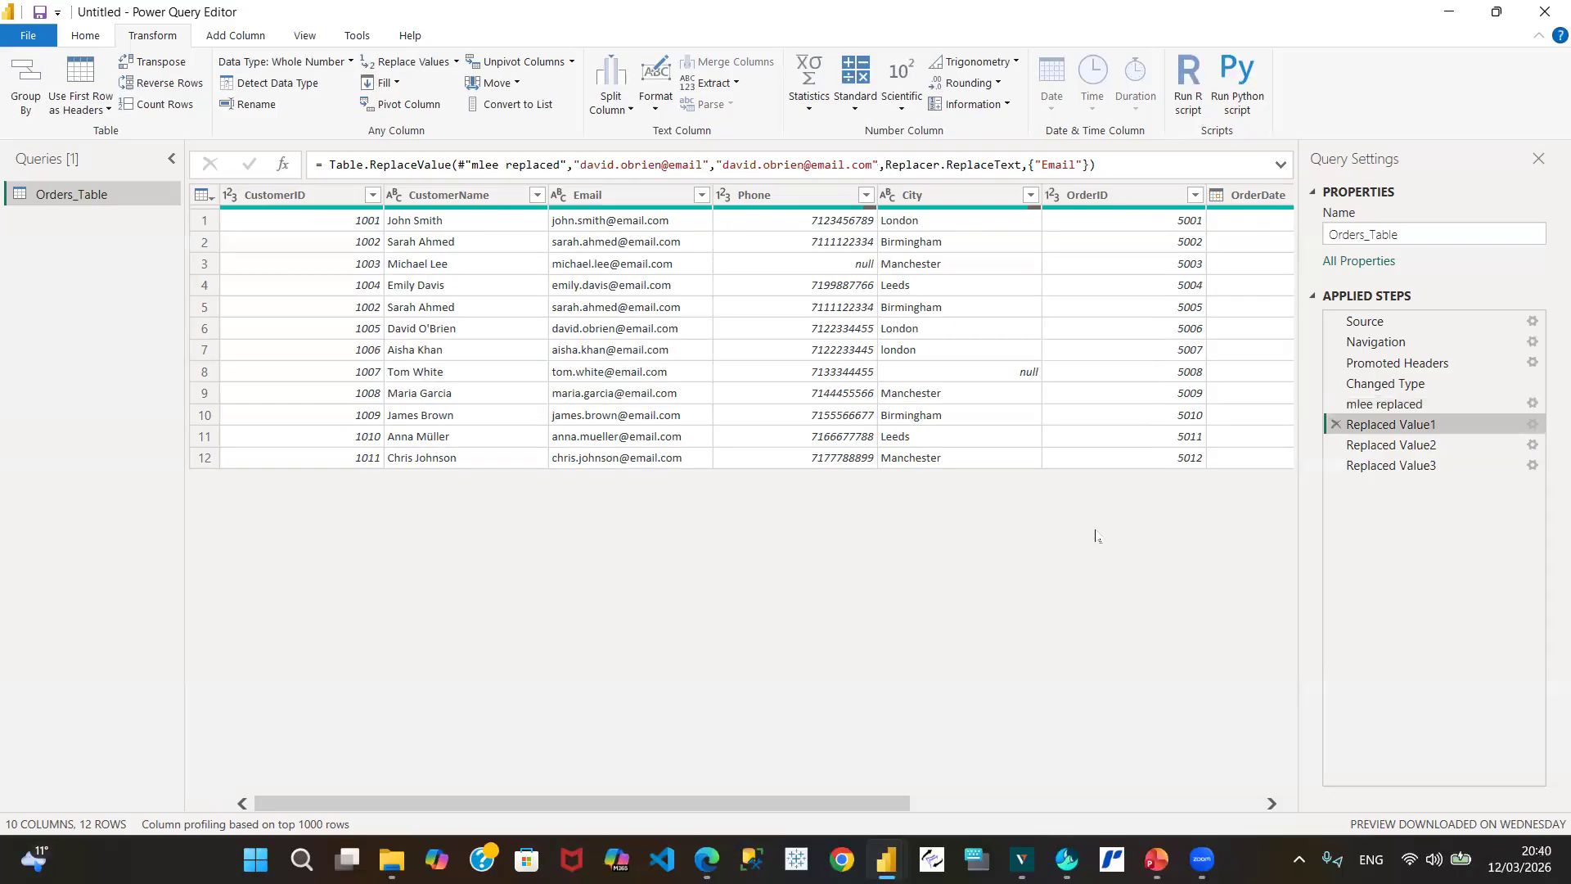
right_click(1405, 432)
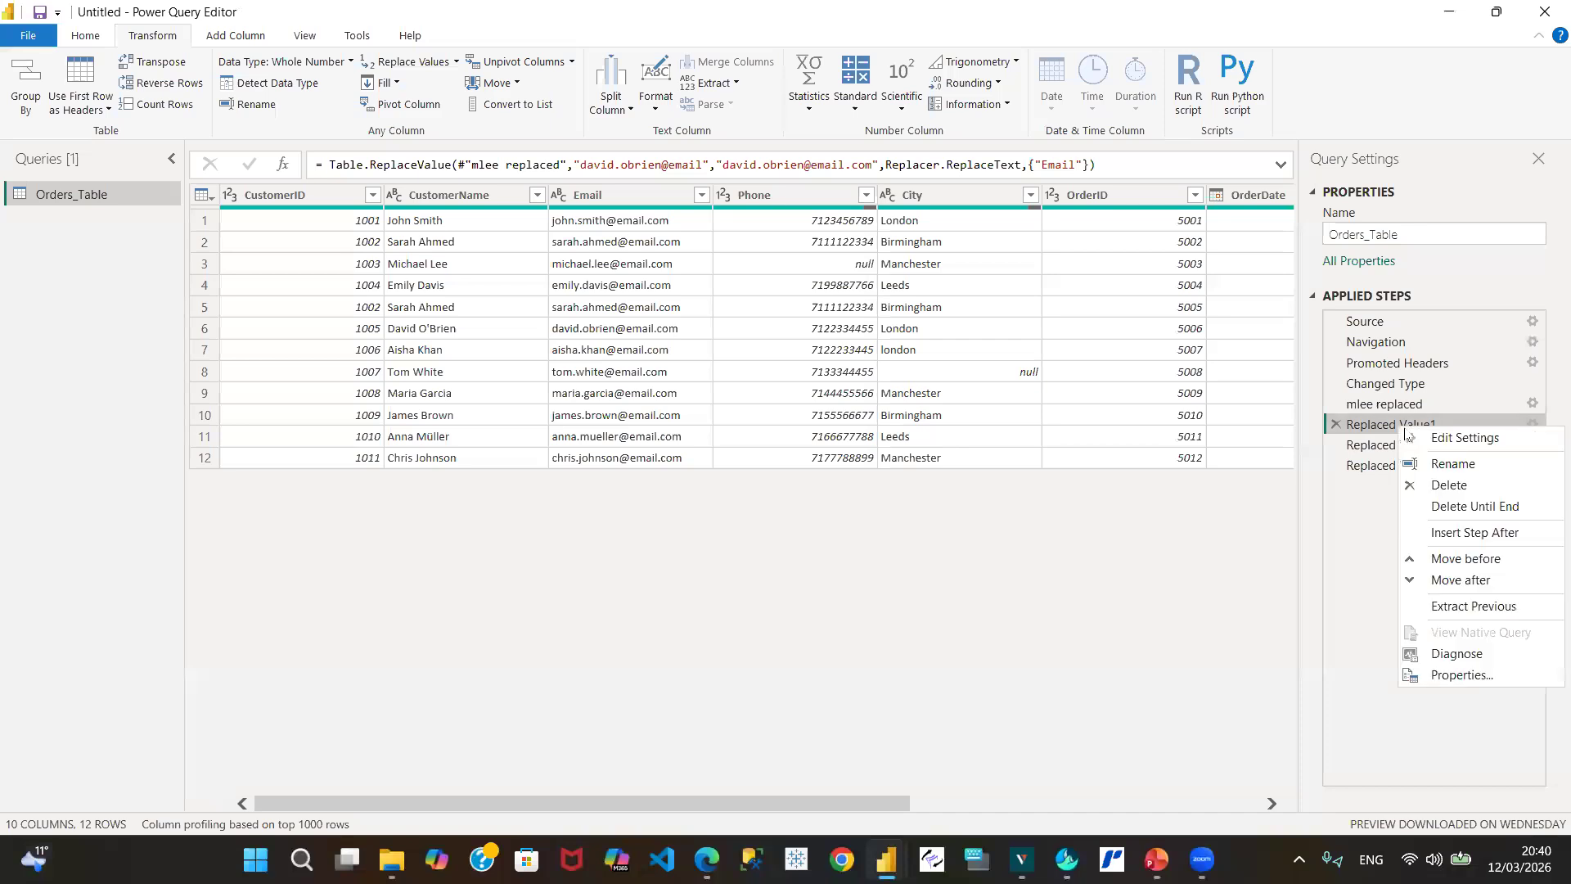
click(1451, 471)
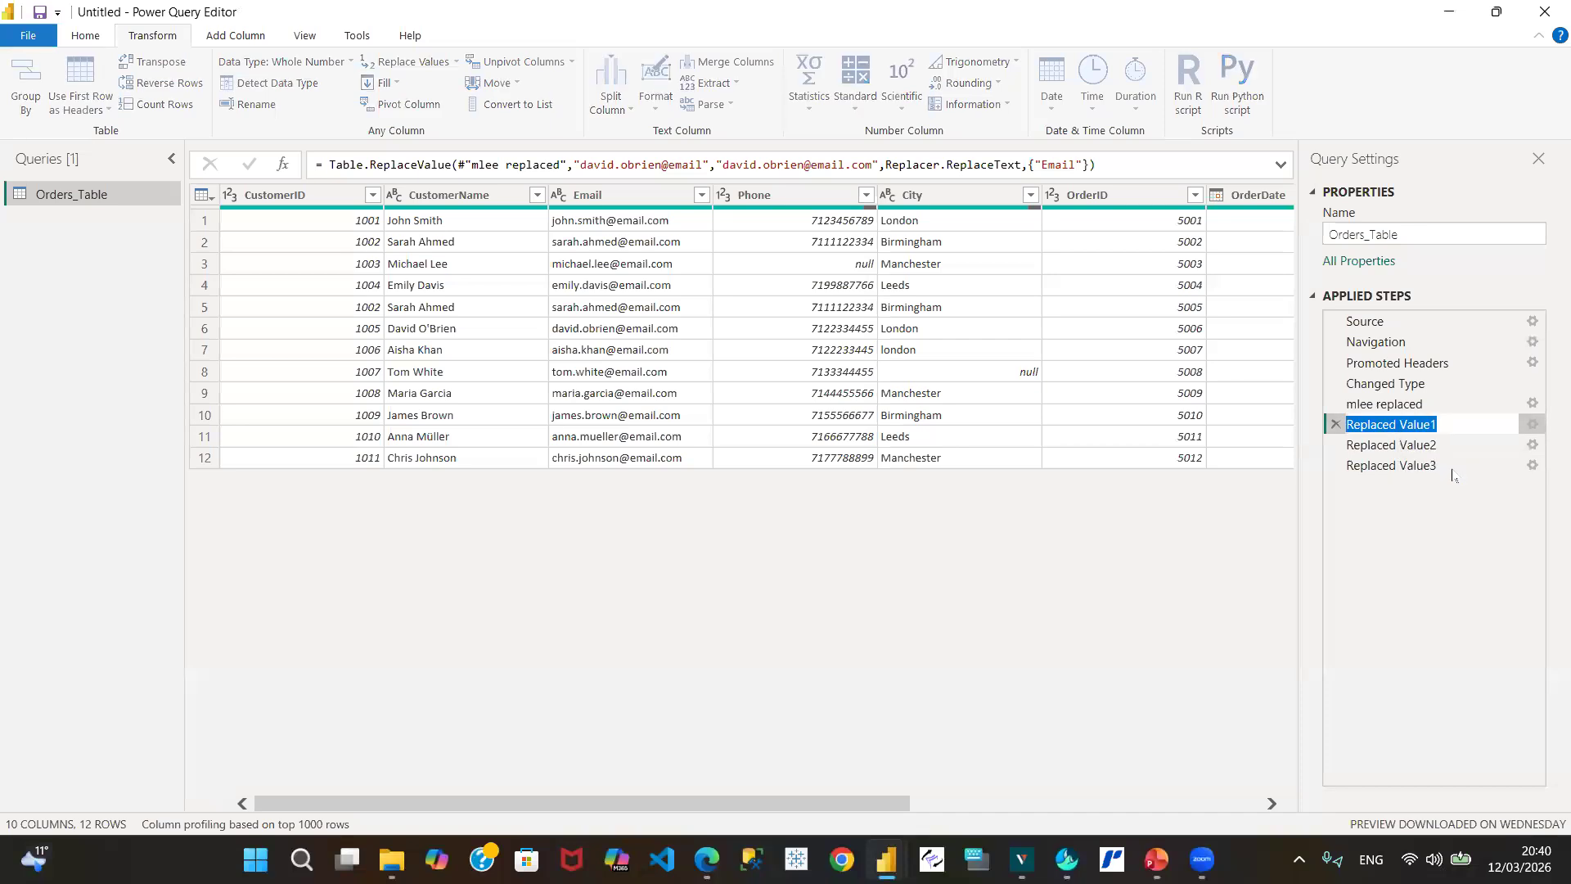
text(ema)
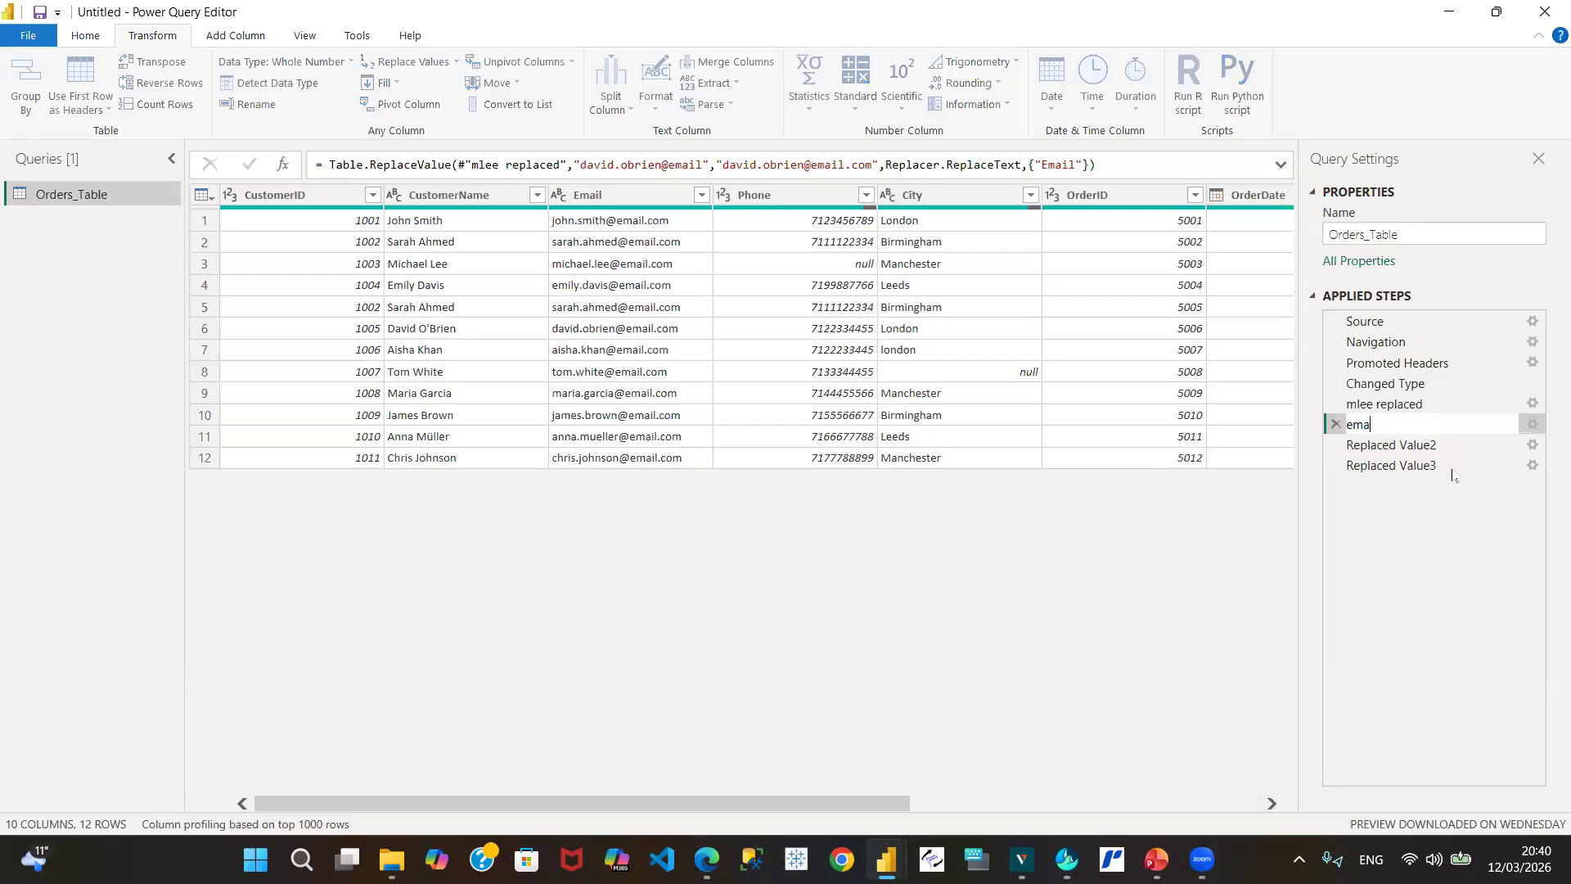
text(il.com)
click(1409, 531)
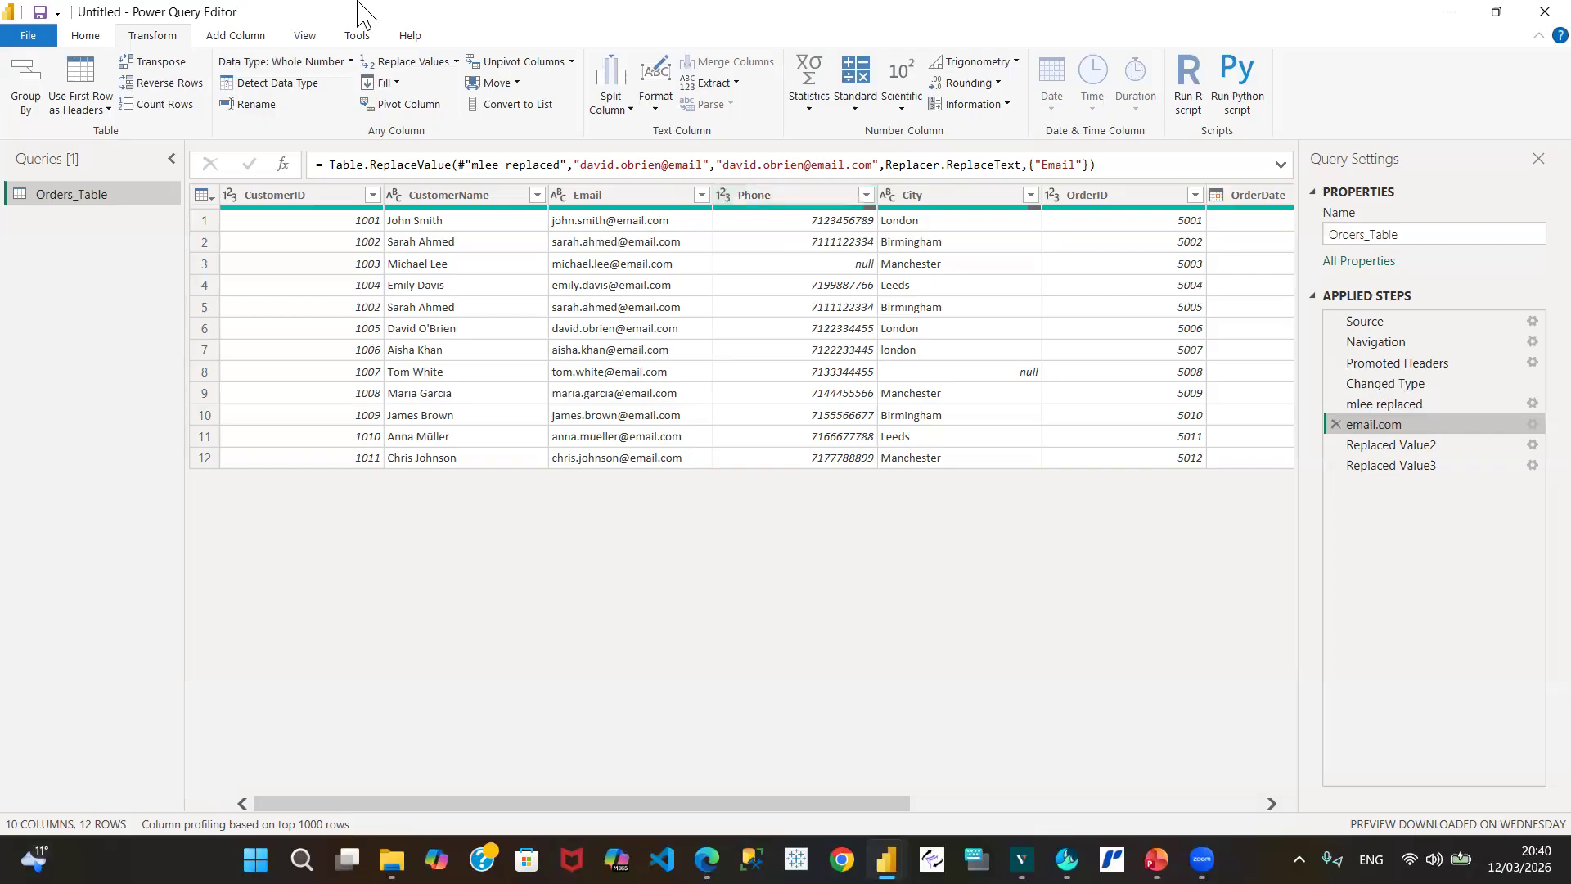
Step: Switch the ribbon to the Add Column commands
click(246, 38)
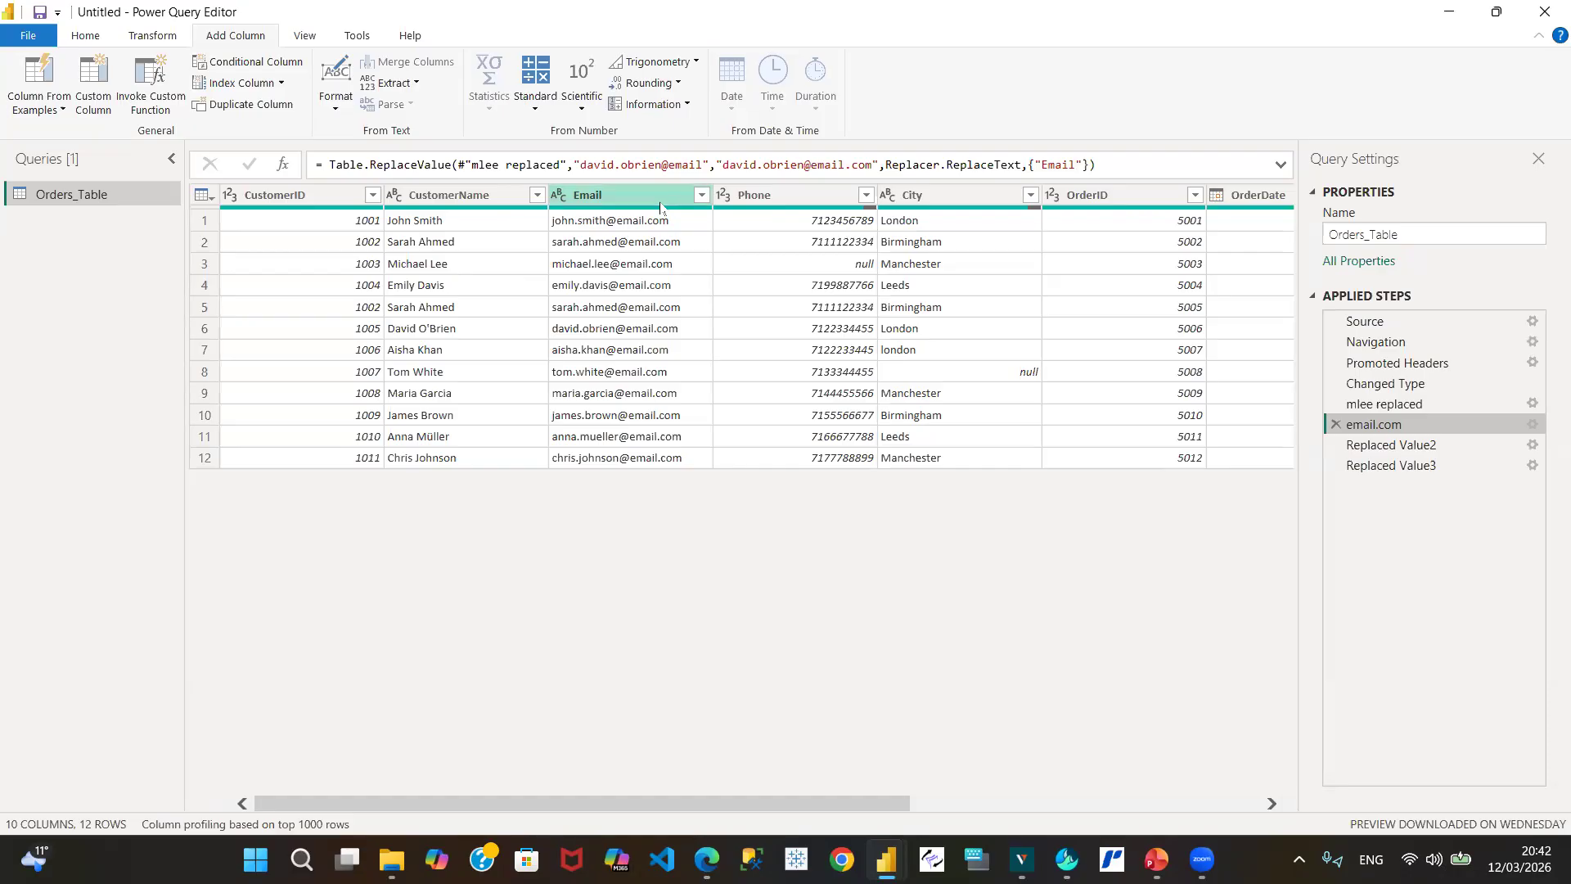
Step: Select the Email column, briefly trying CustomerName before returning to Email
click(777, 197)
click(647, 201)
click(463, 200)
click(627, 201)
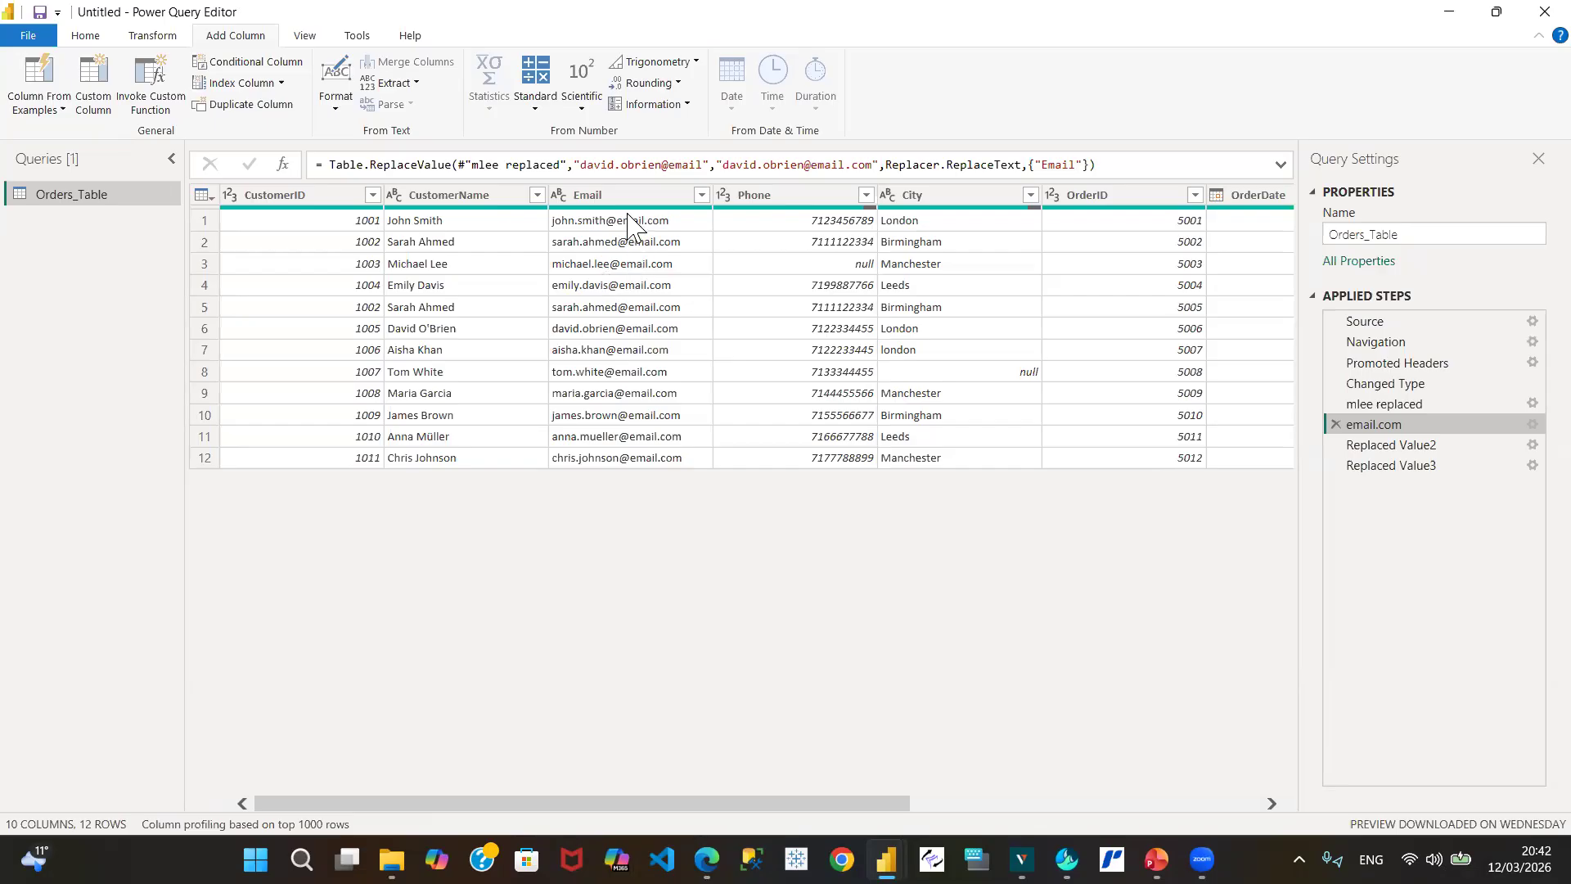
Step: Decline inserting a Conditional Column mid-query and select the final Replaced Value3 step
click(264, 68)
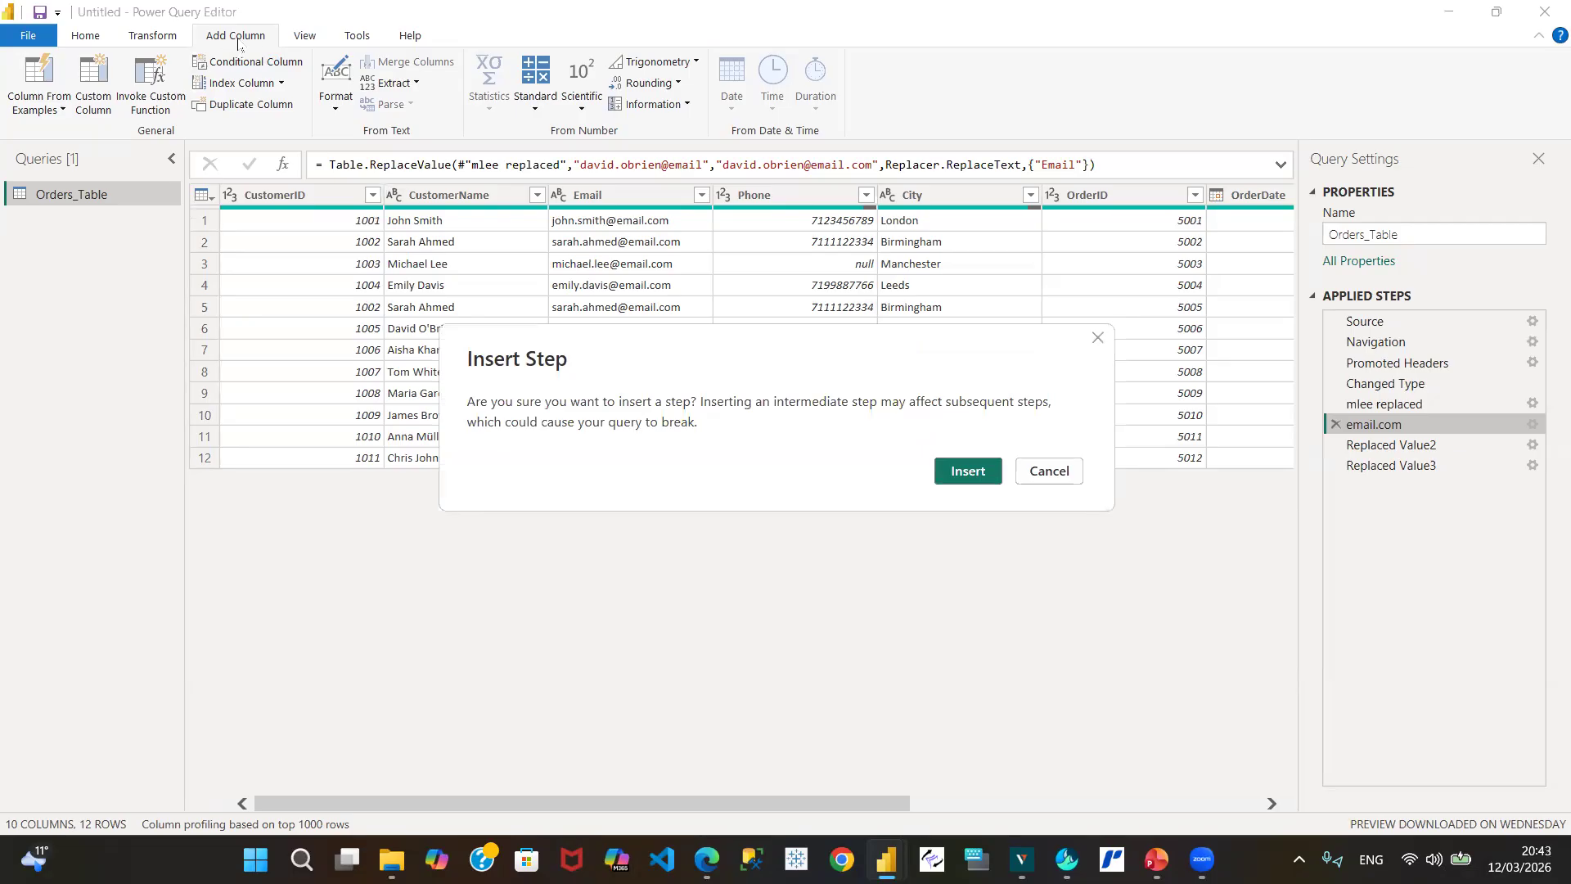
click(1055, 470)
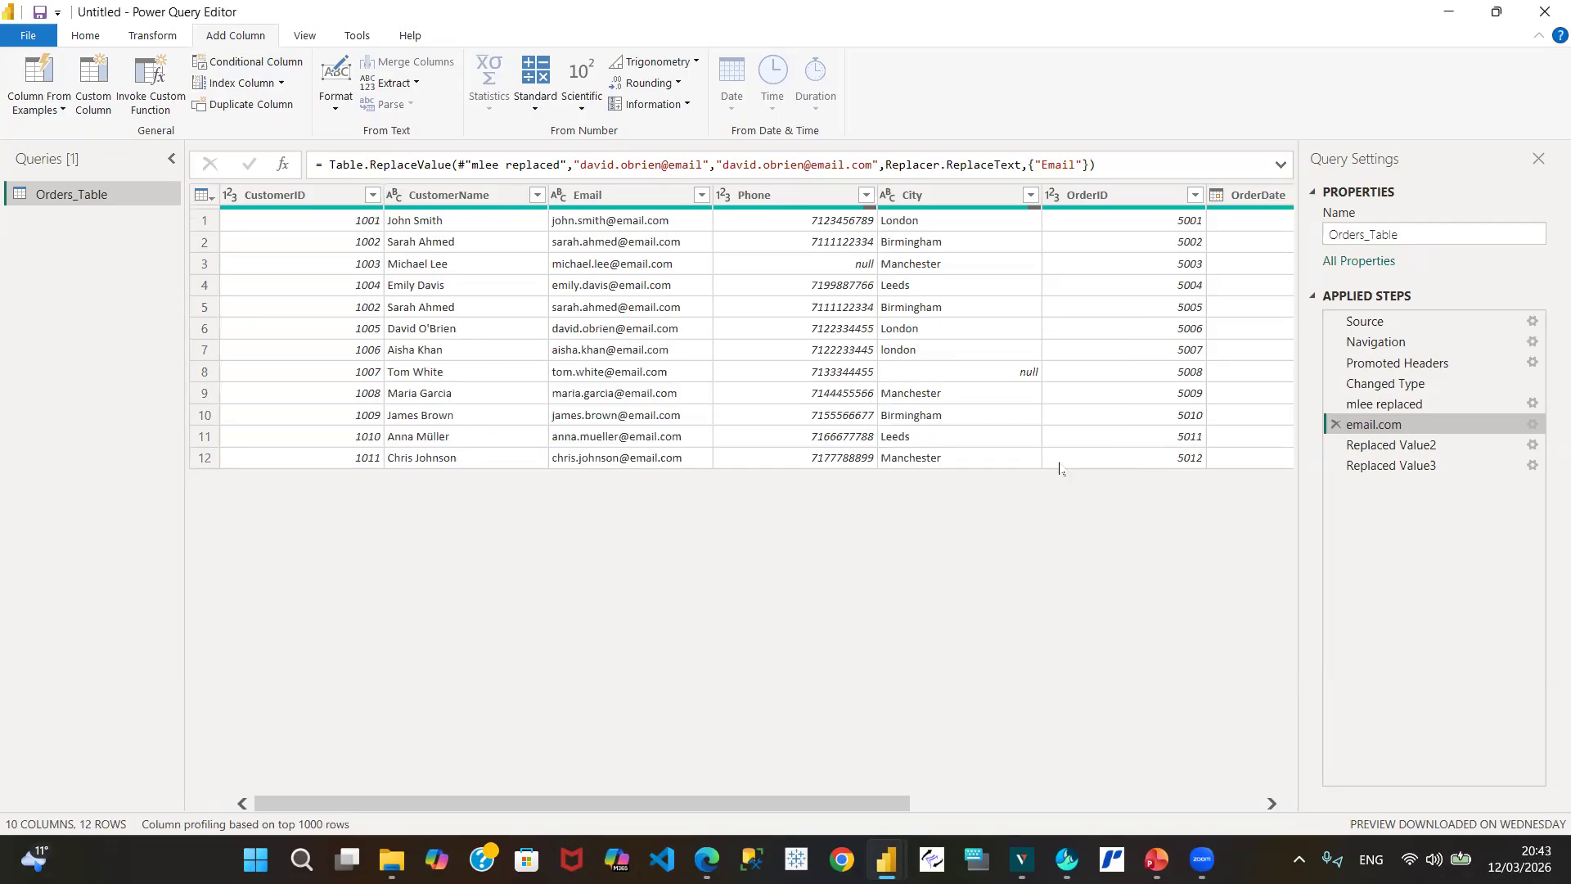
click(1398, 473)
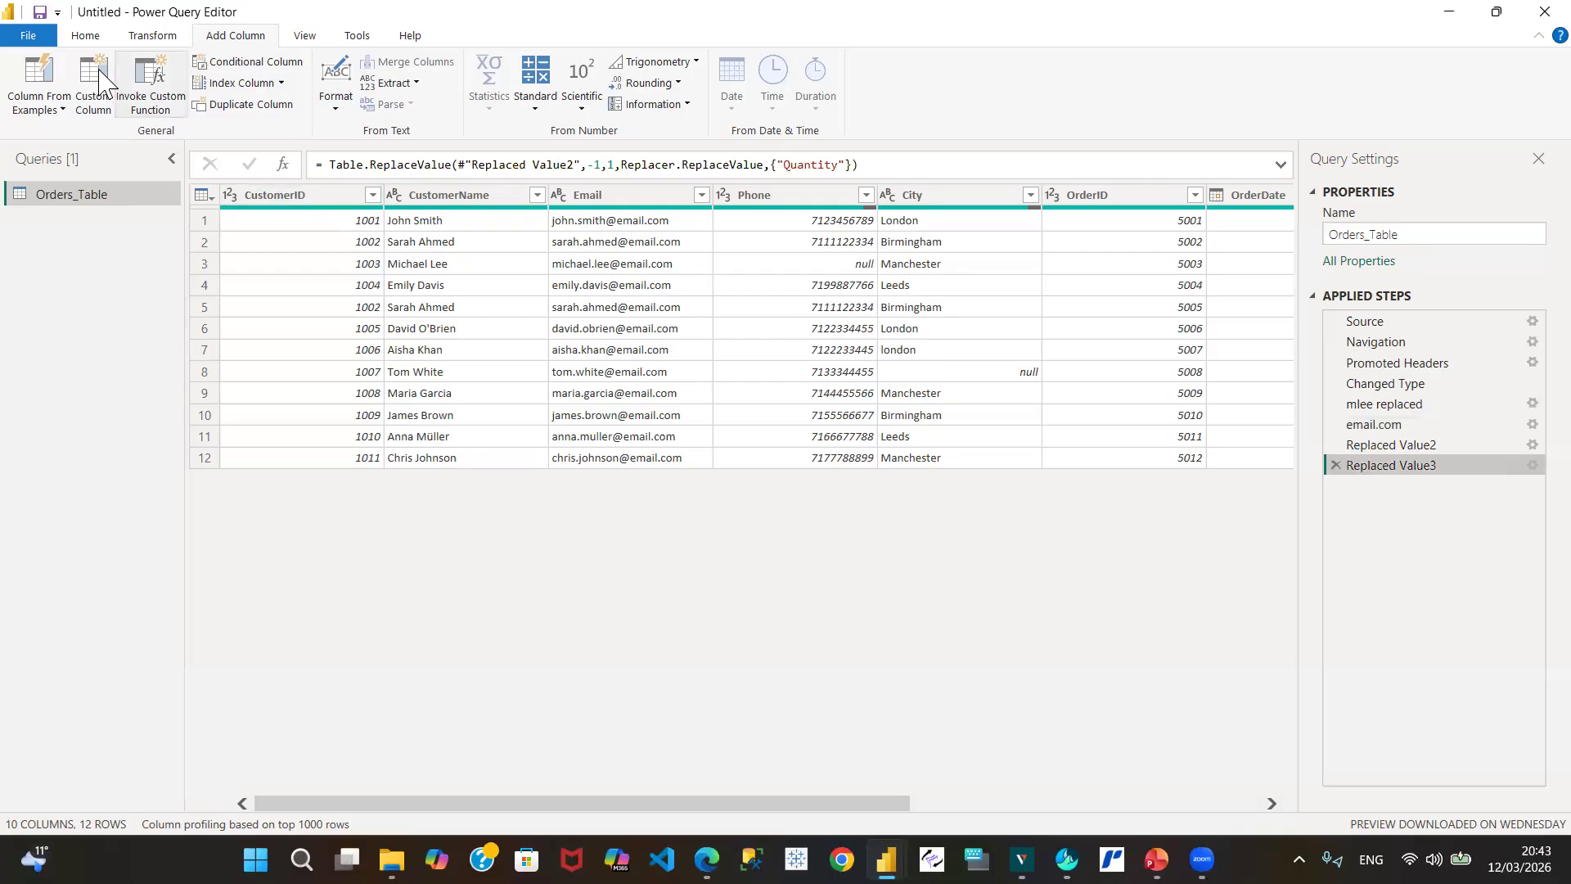
Step: Launch the Add Conditional Column dialog for Orders_Table, default name Custom
click(156, 37)
click(235, 40)
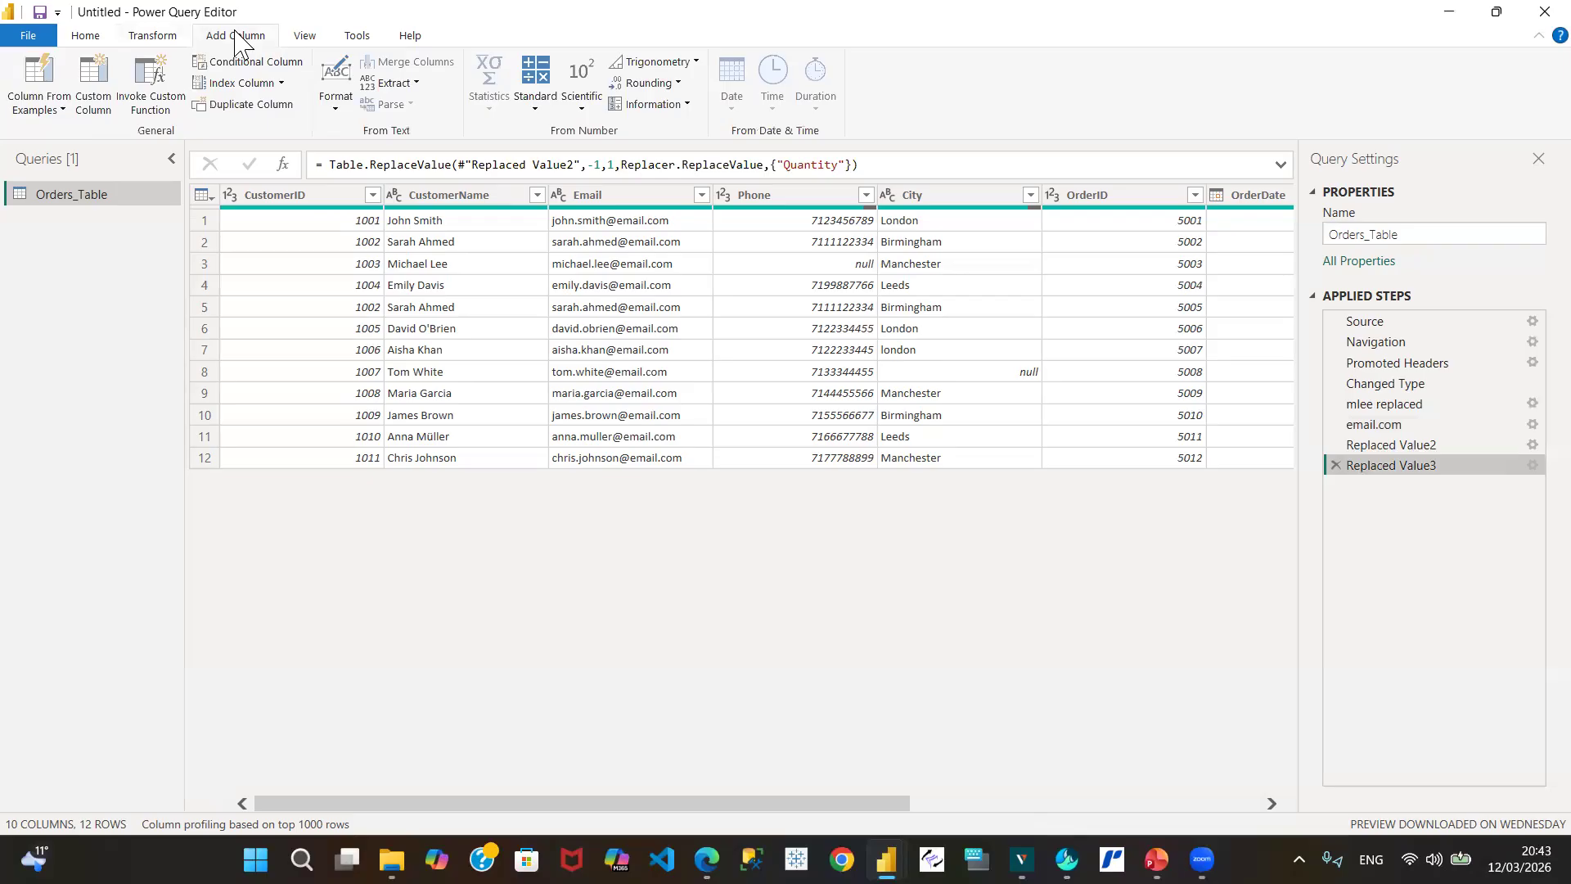
click(160, 40)
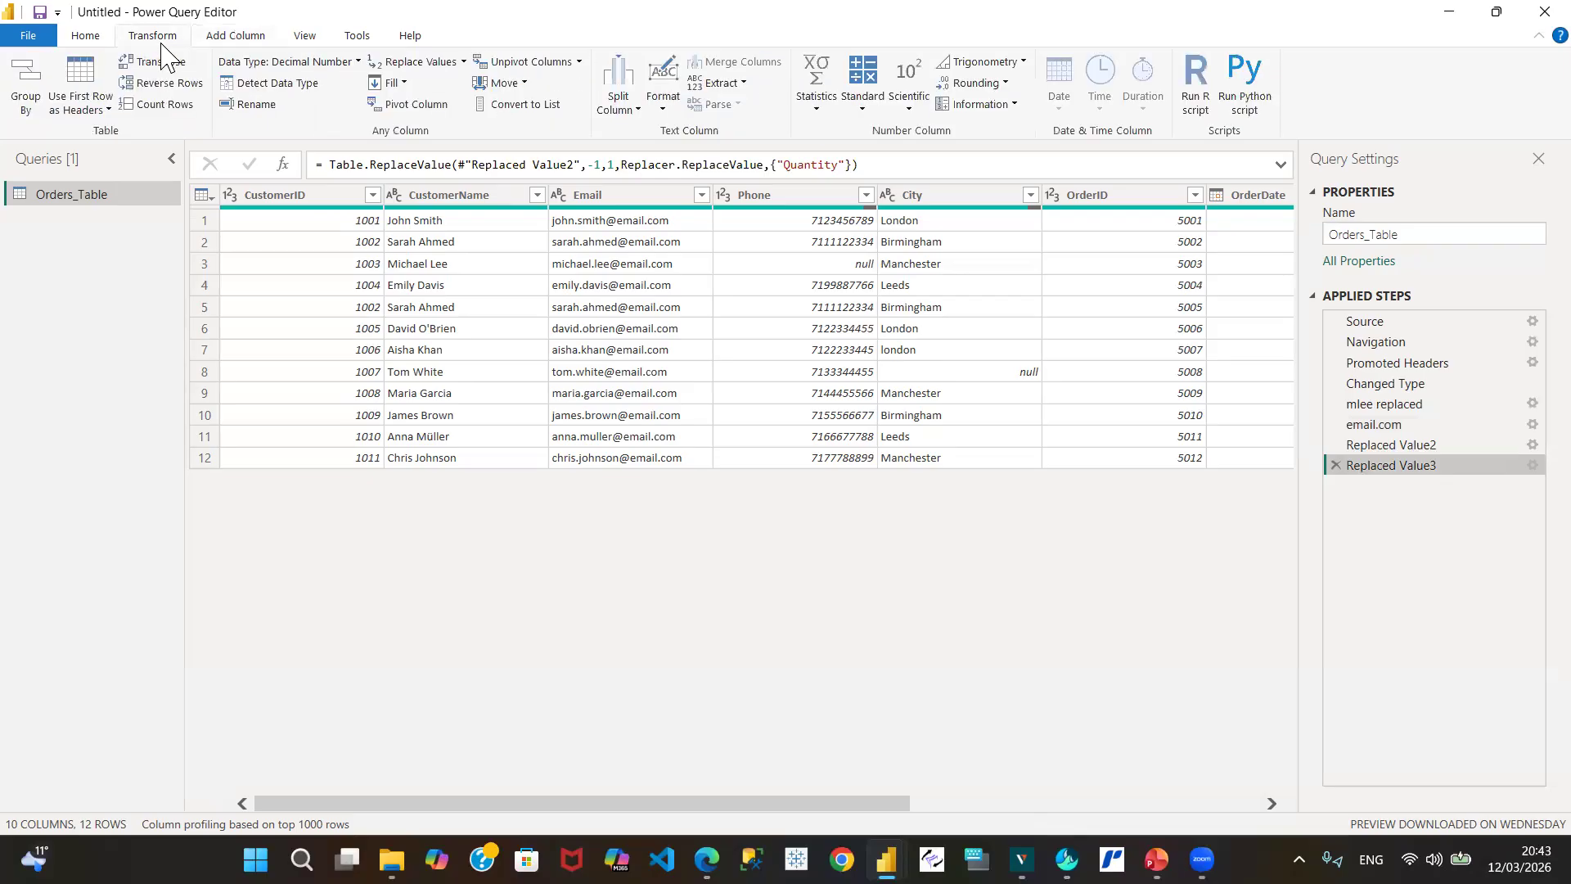
click(238, 35)
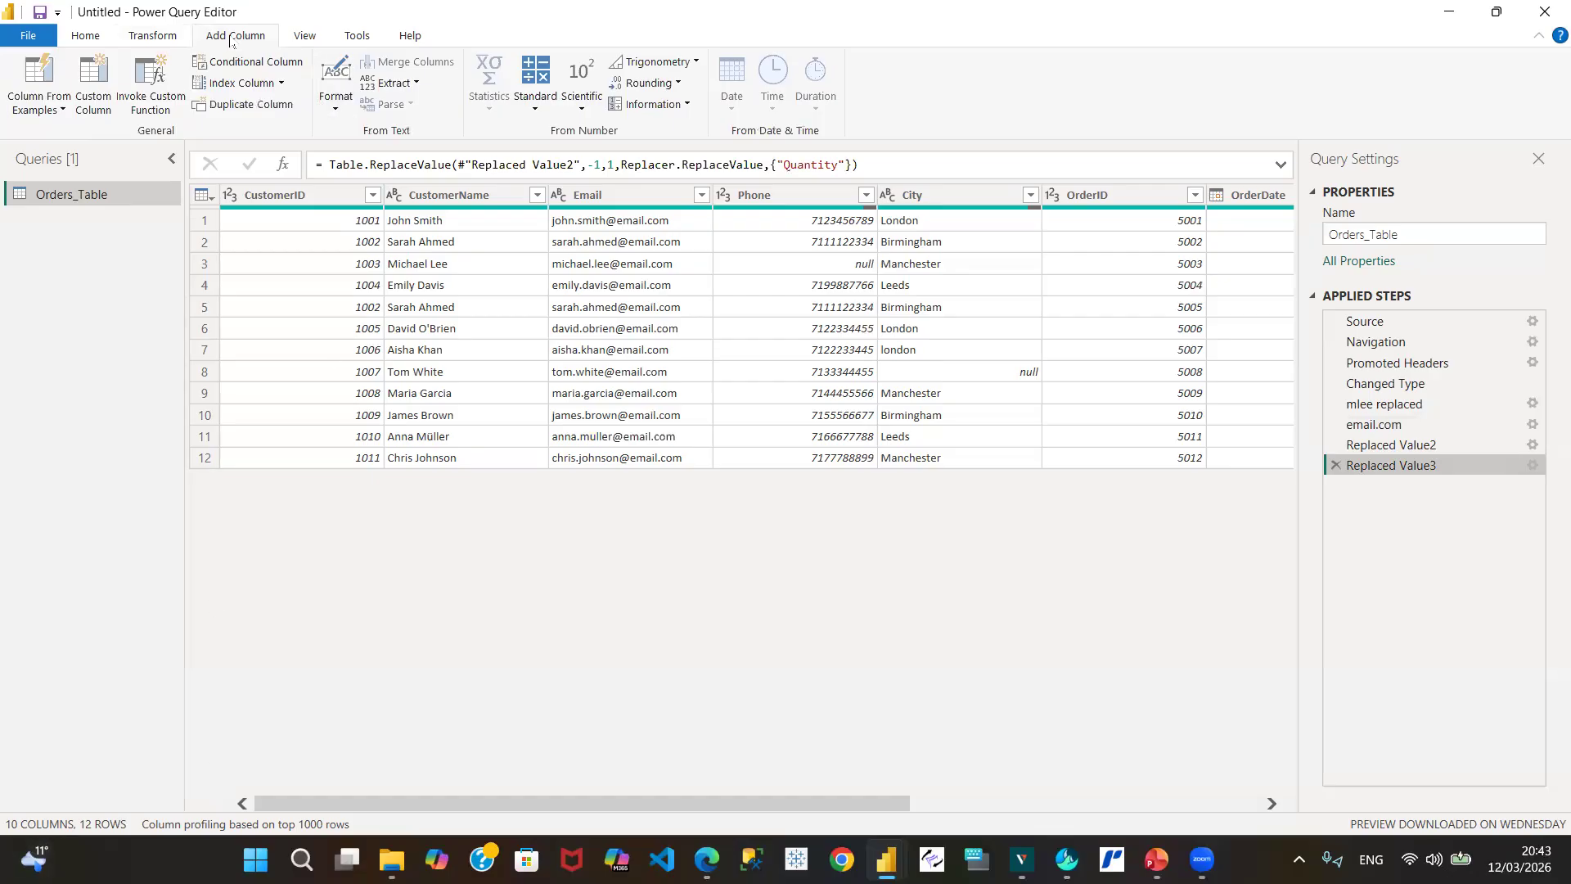
click(248, 66)
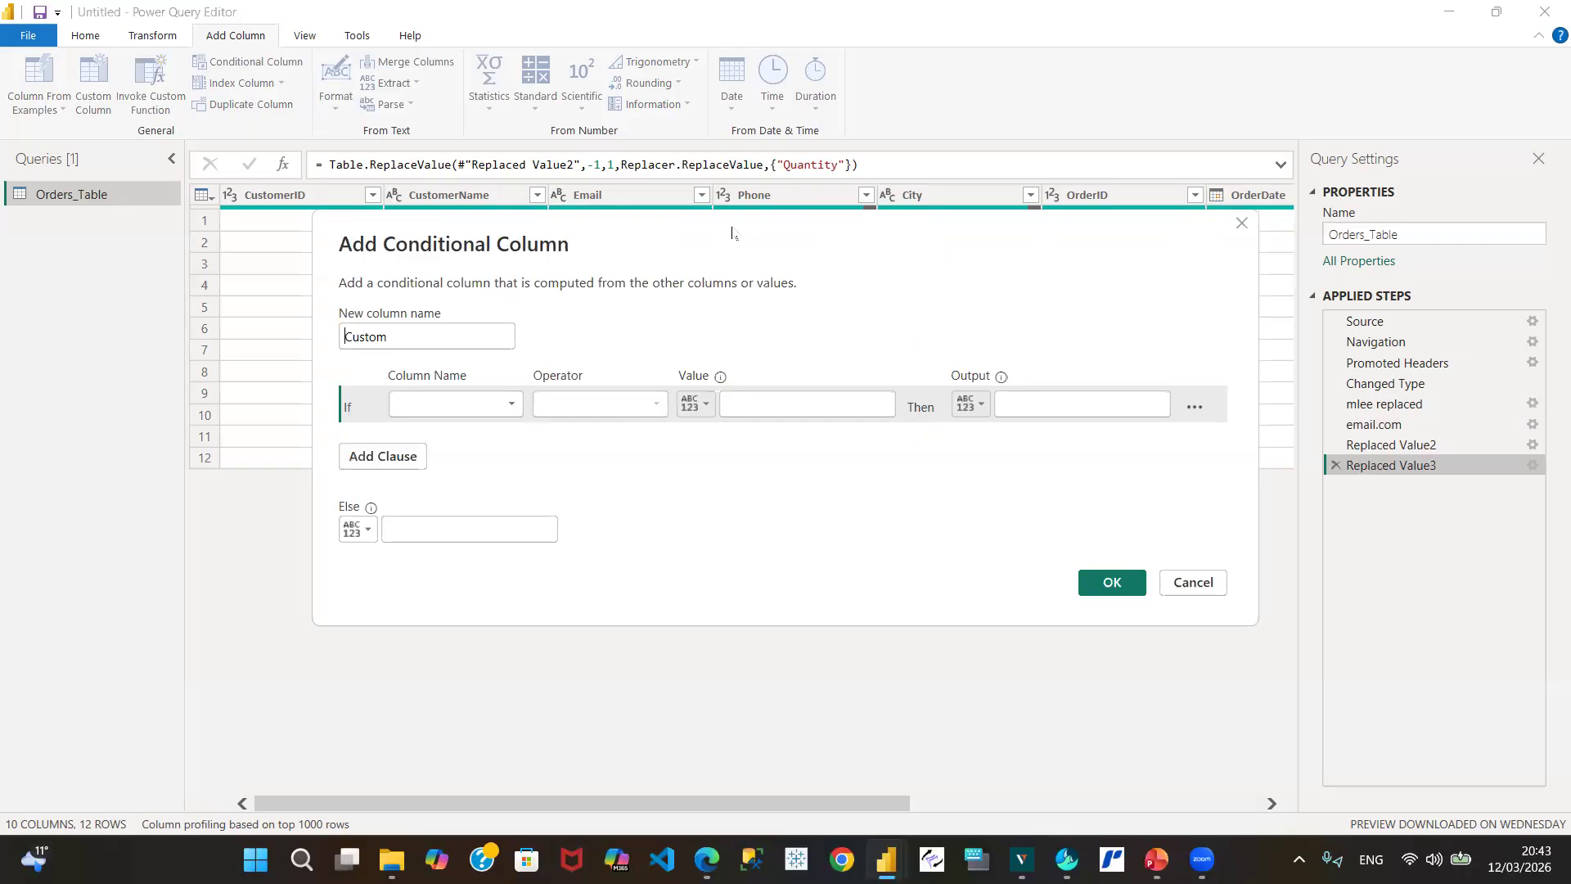
Step: Move the dialog aside and set the first rule to Email with the equals operator
drag(732, 233, 699, 339)
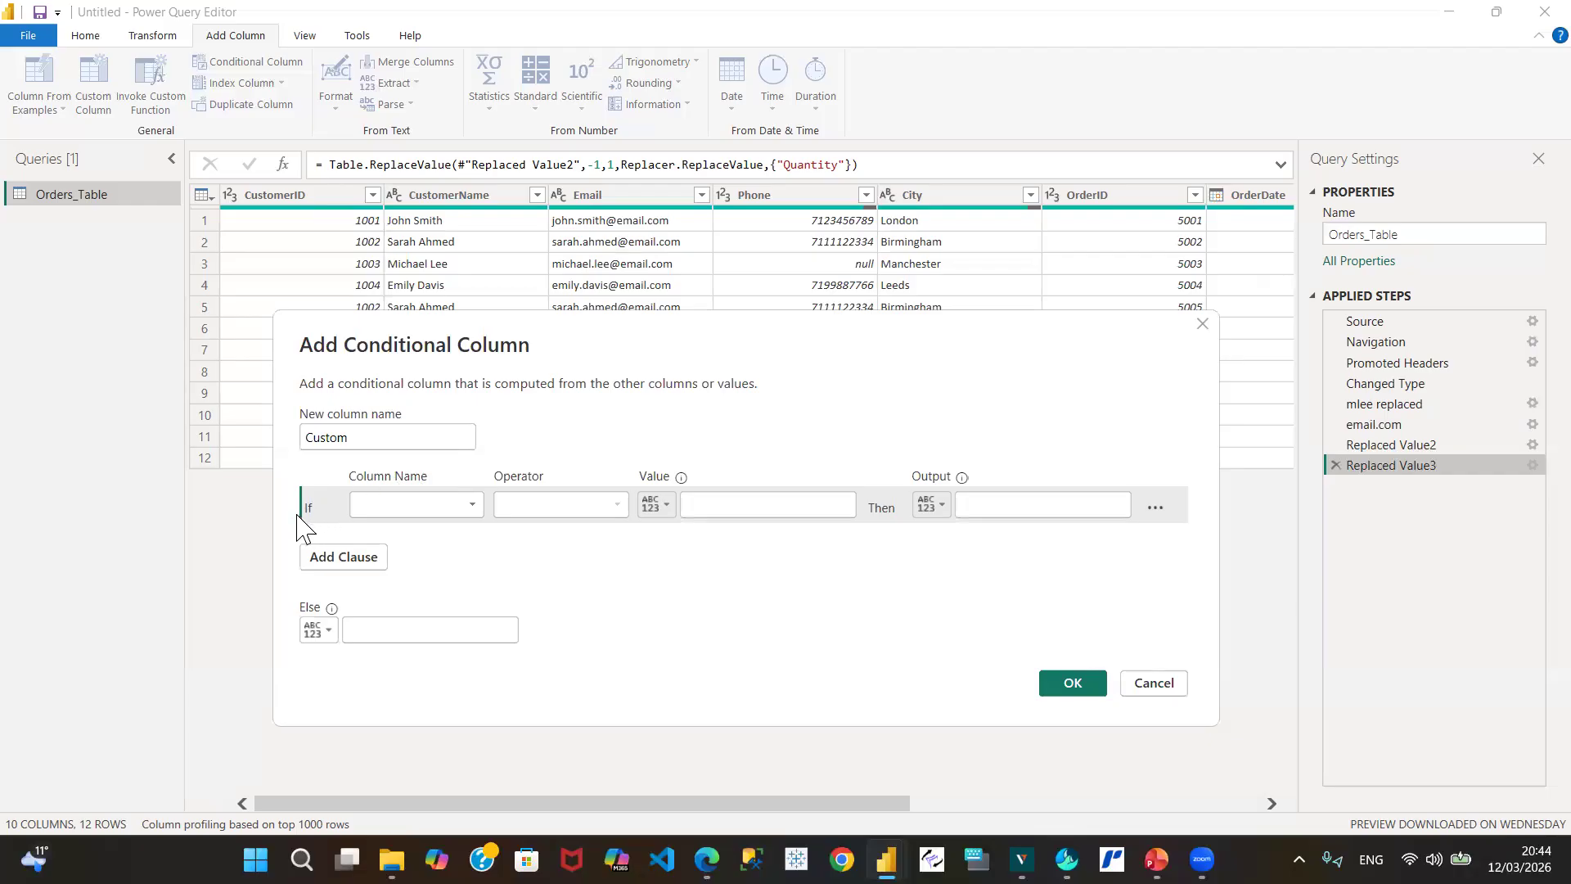
click(475, 506)
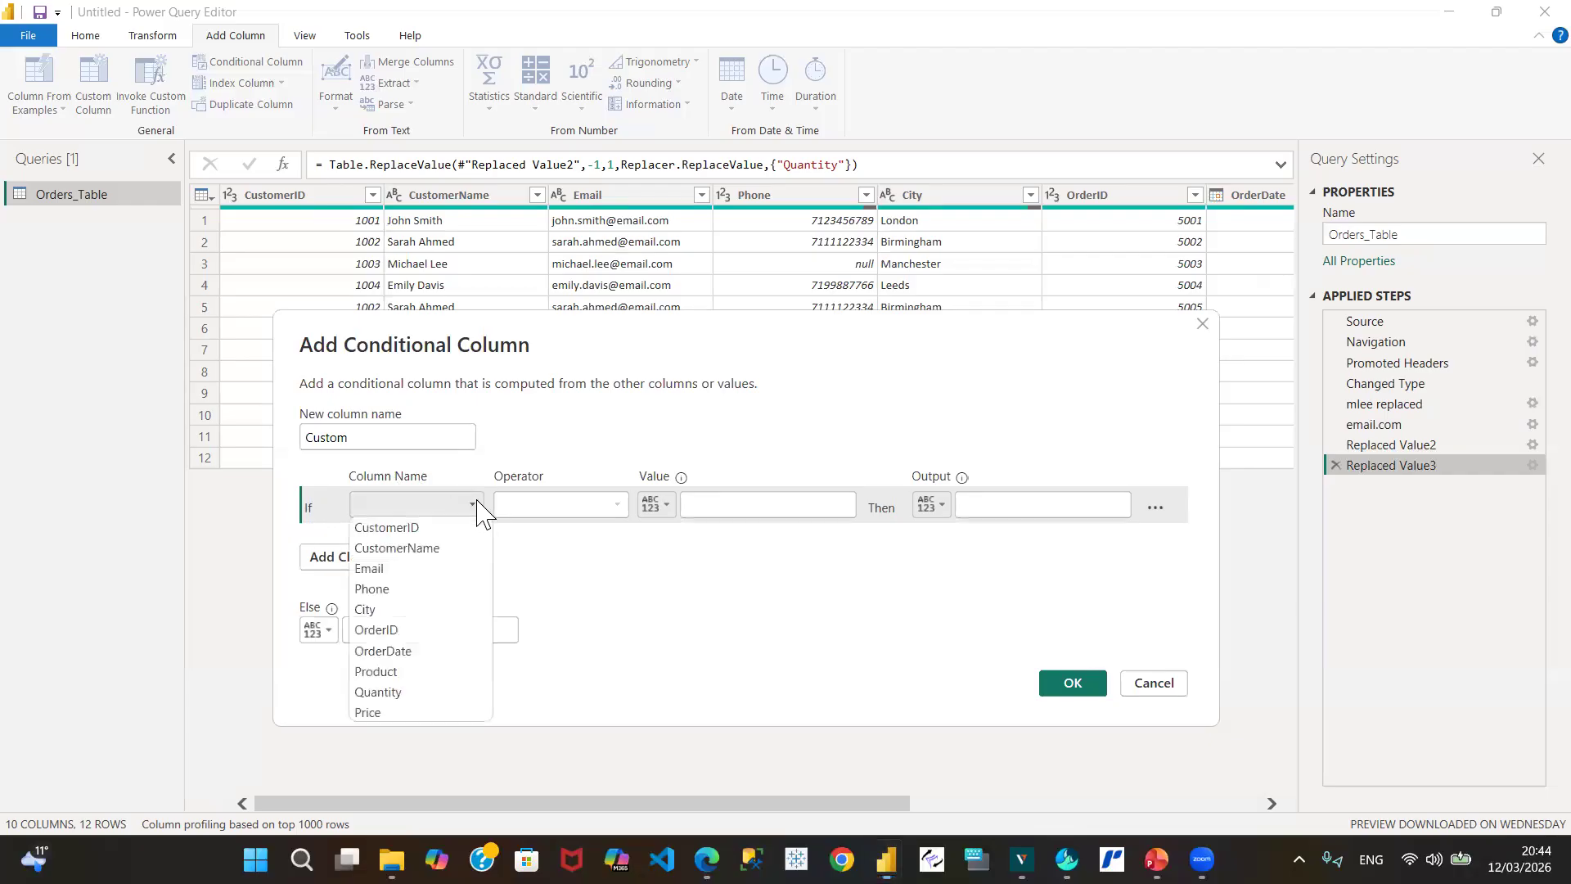
click(399, 570)
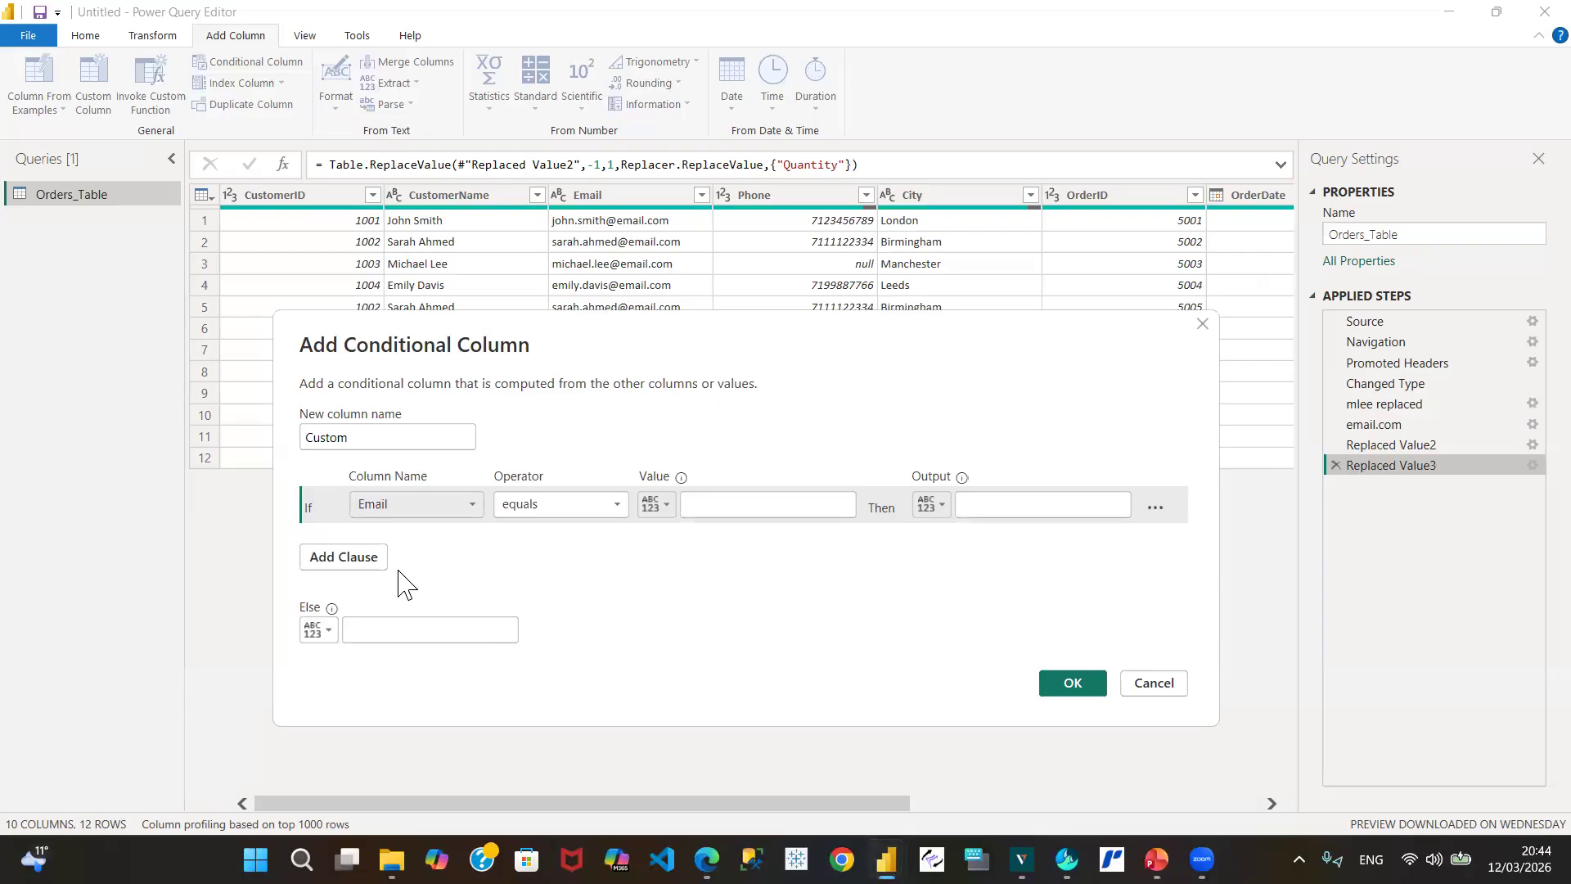
click(618, 505)
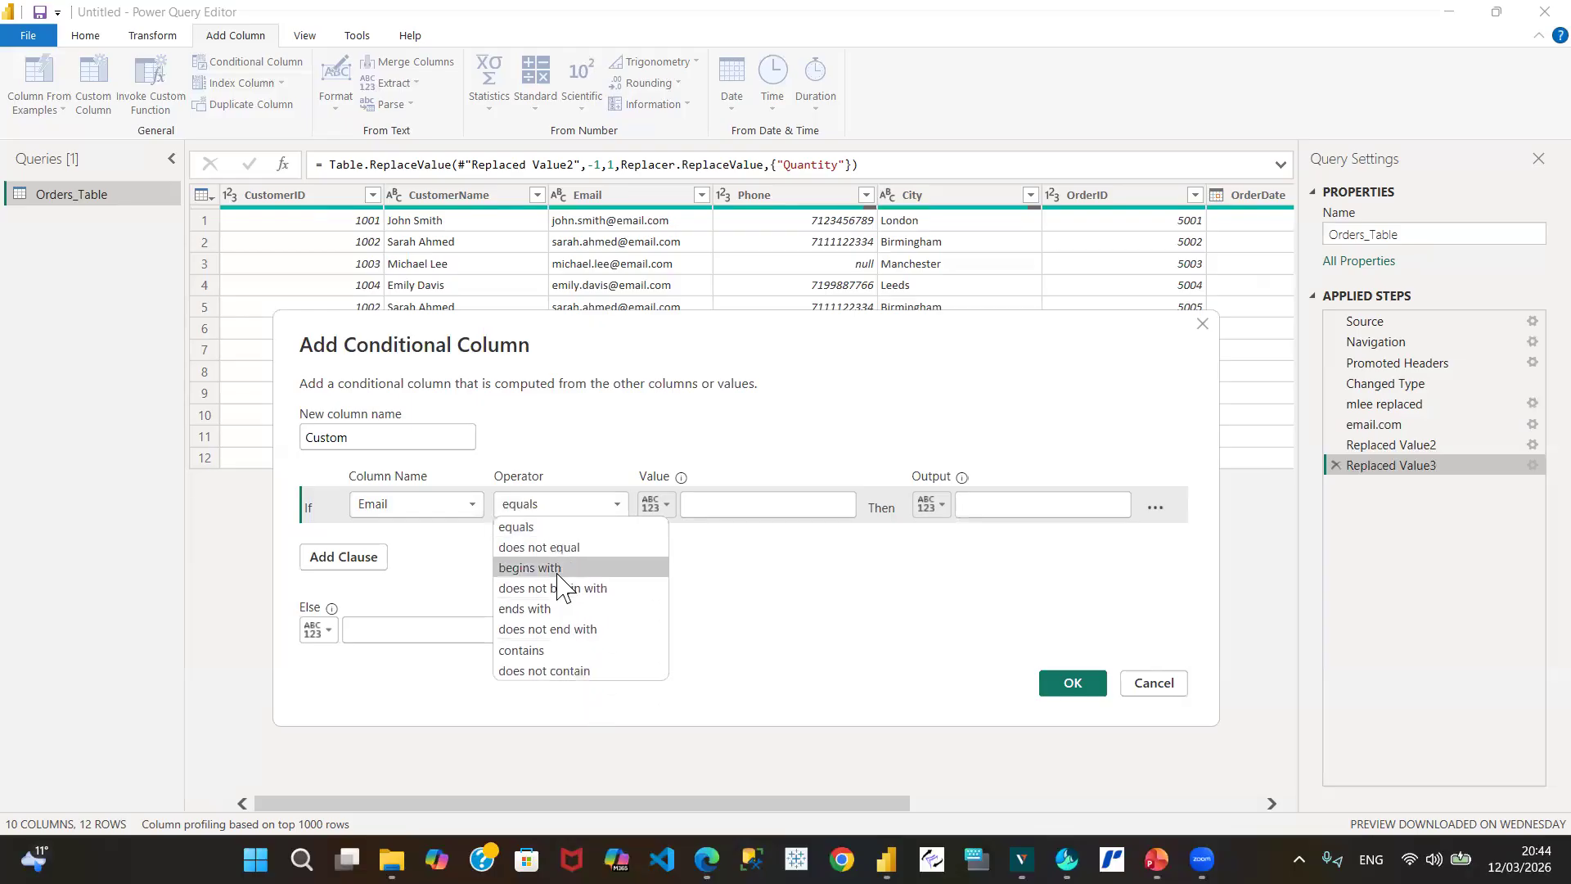
click(546, 530)
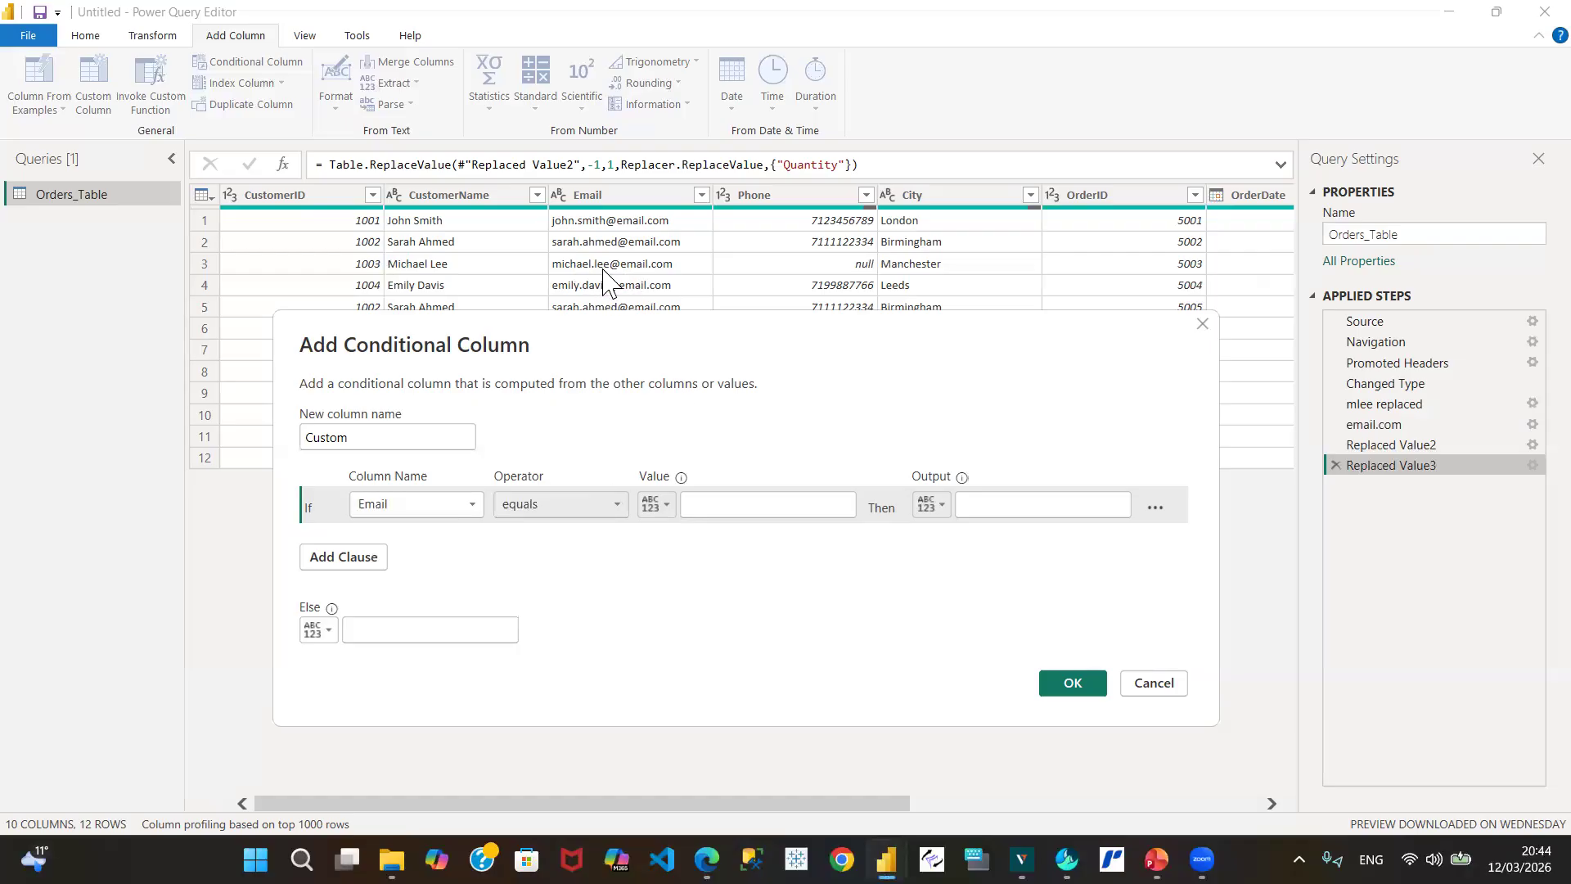
Step: Make the rule's Value the third customer's e-mail address and its Output the corrected phone number
click(709, 504)
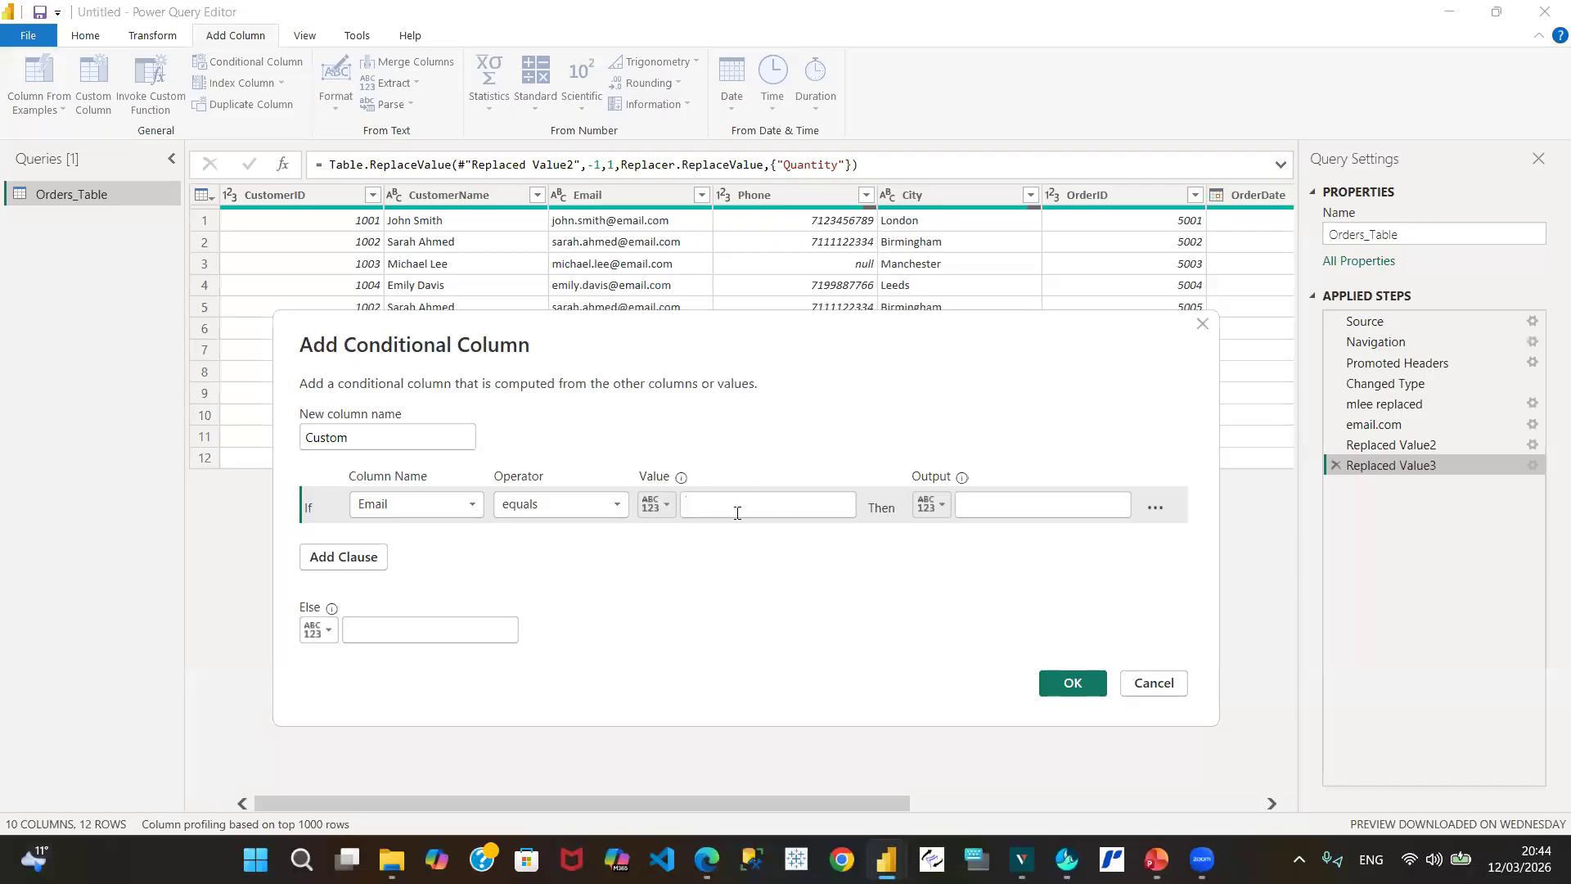
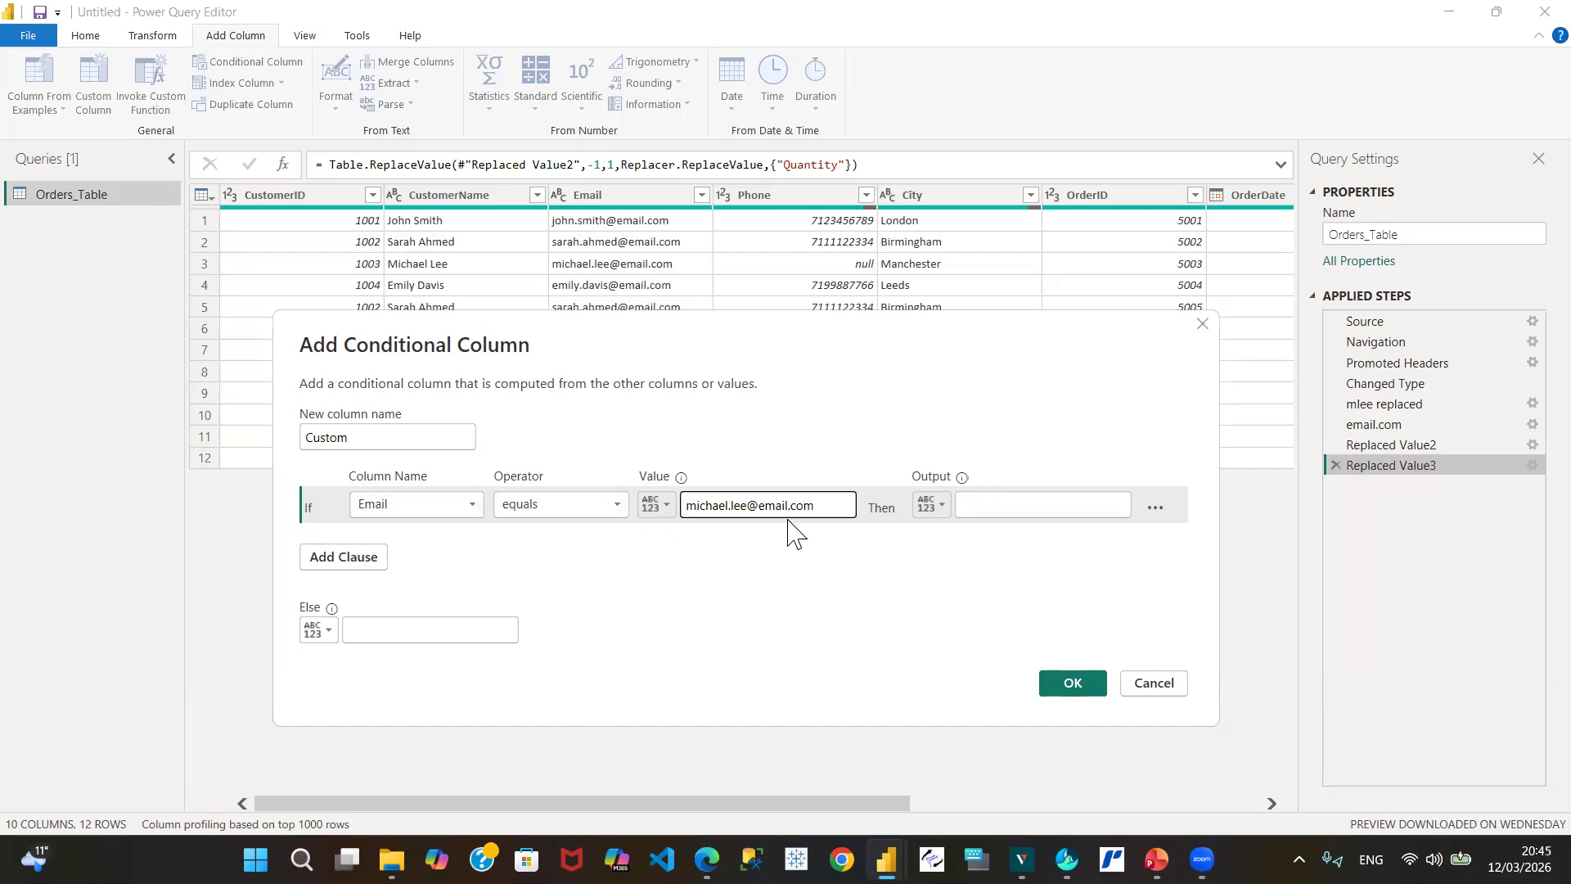
click(1013, 507)
text(71)
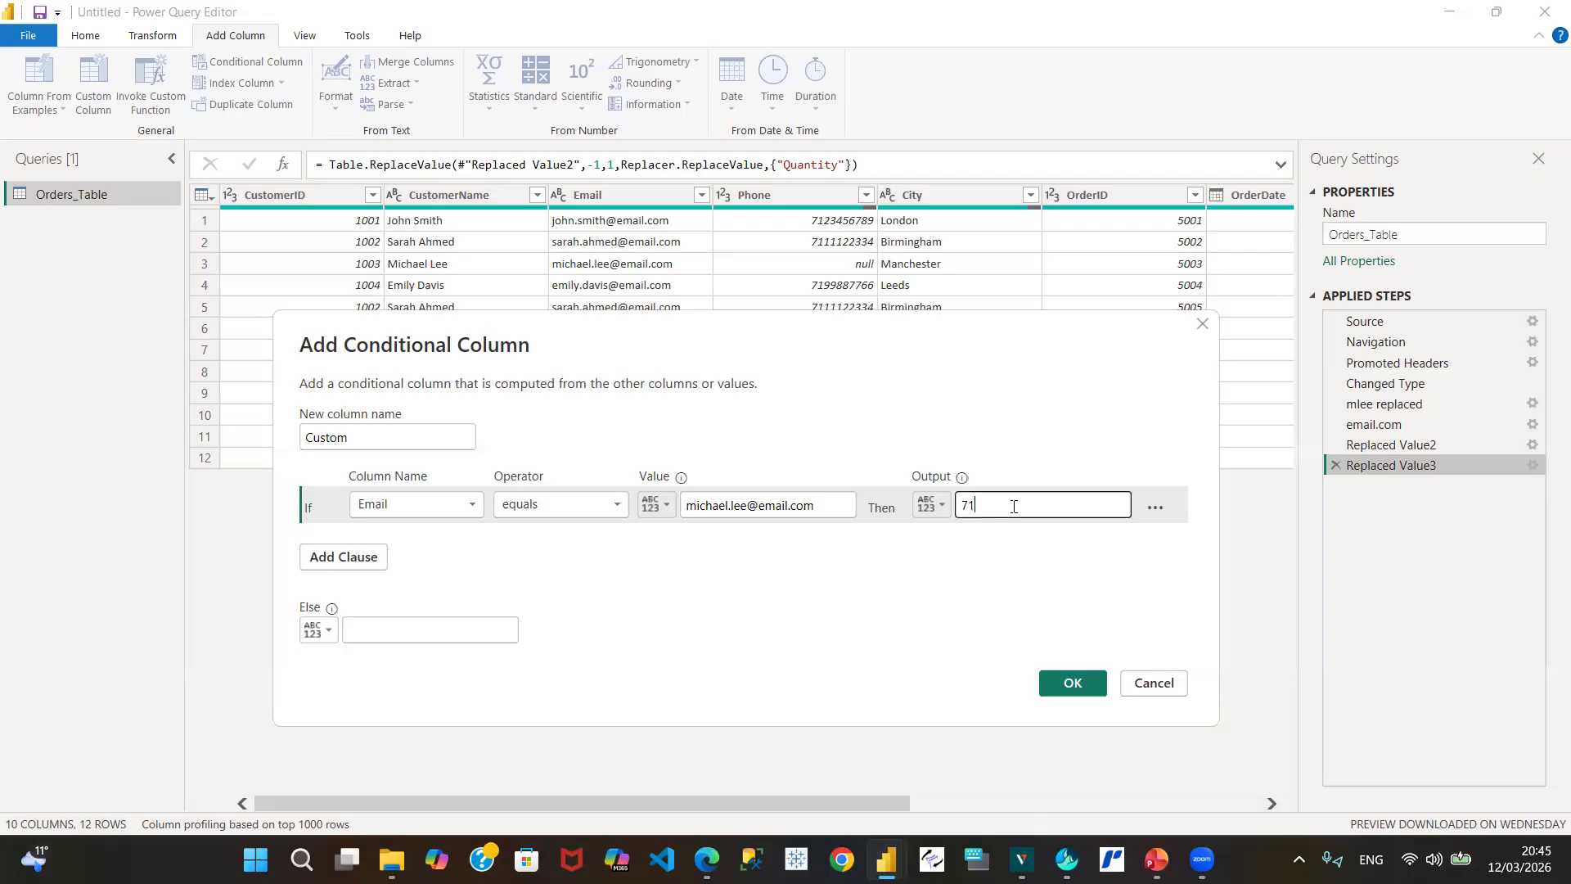
text(1111113333)
Step: Set the Else fallback to the Phone column and create the Custom conditional column
click(325, 632)
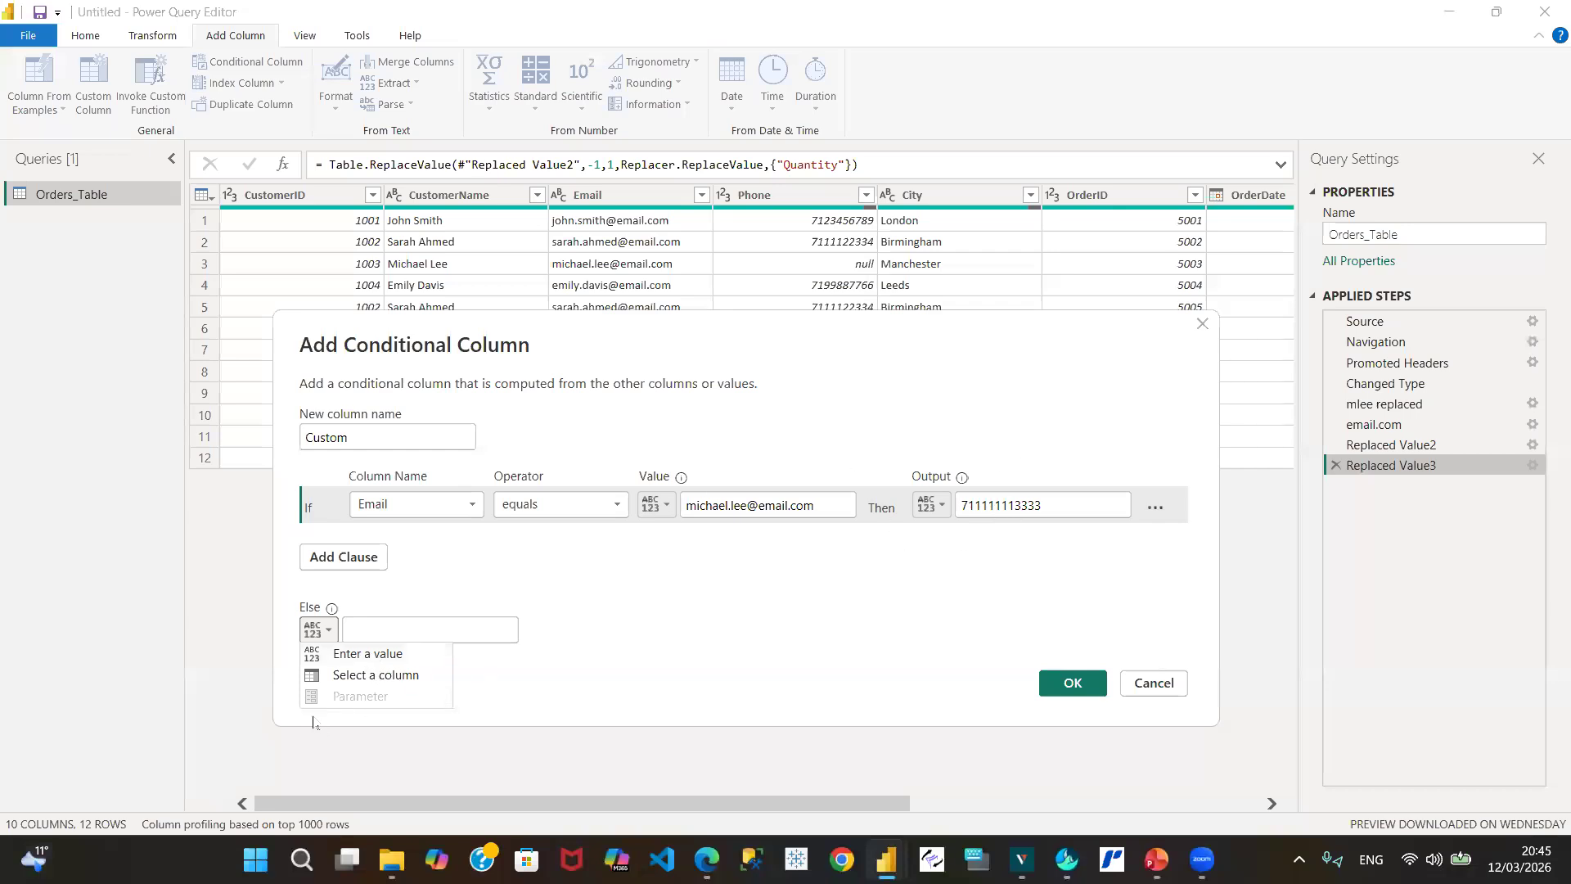
click(366, 676)
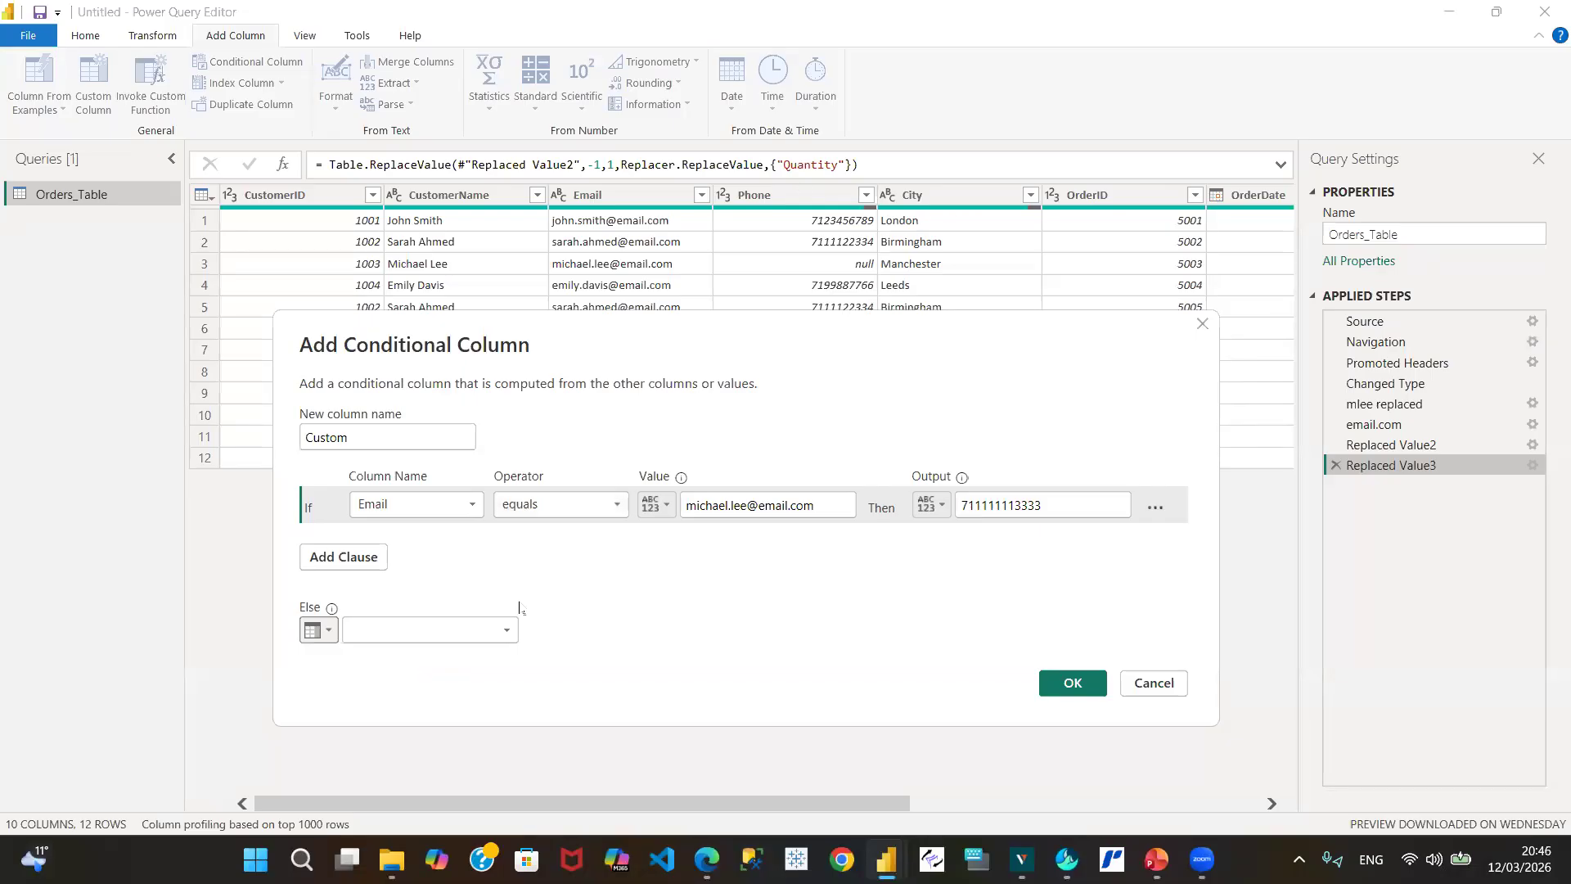
click(507, 630)
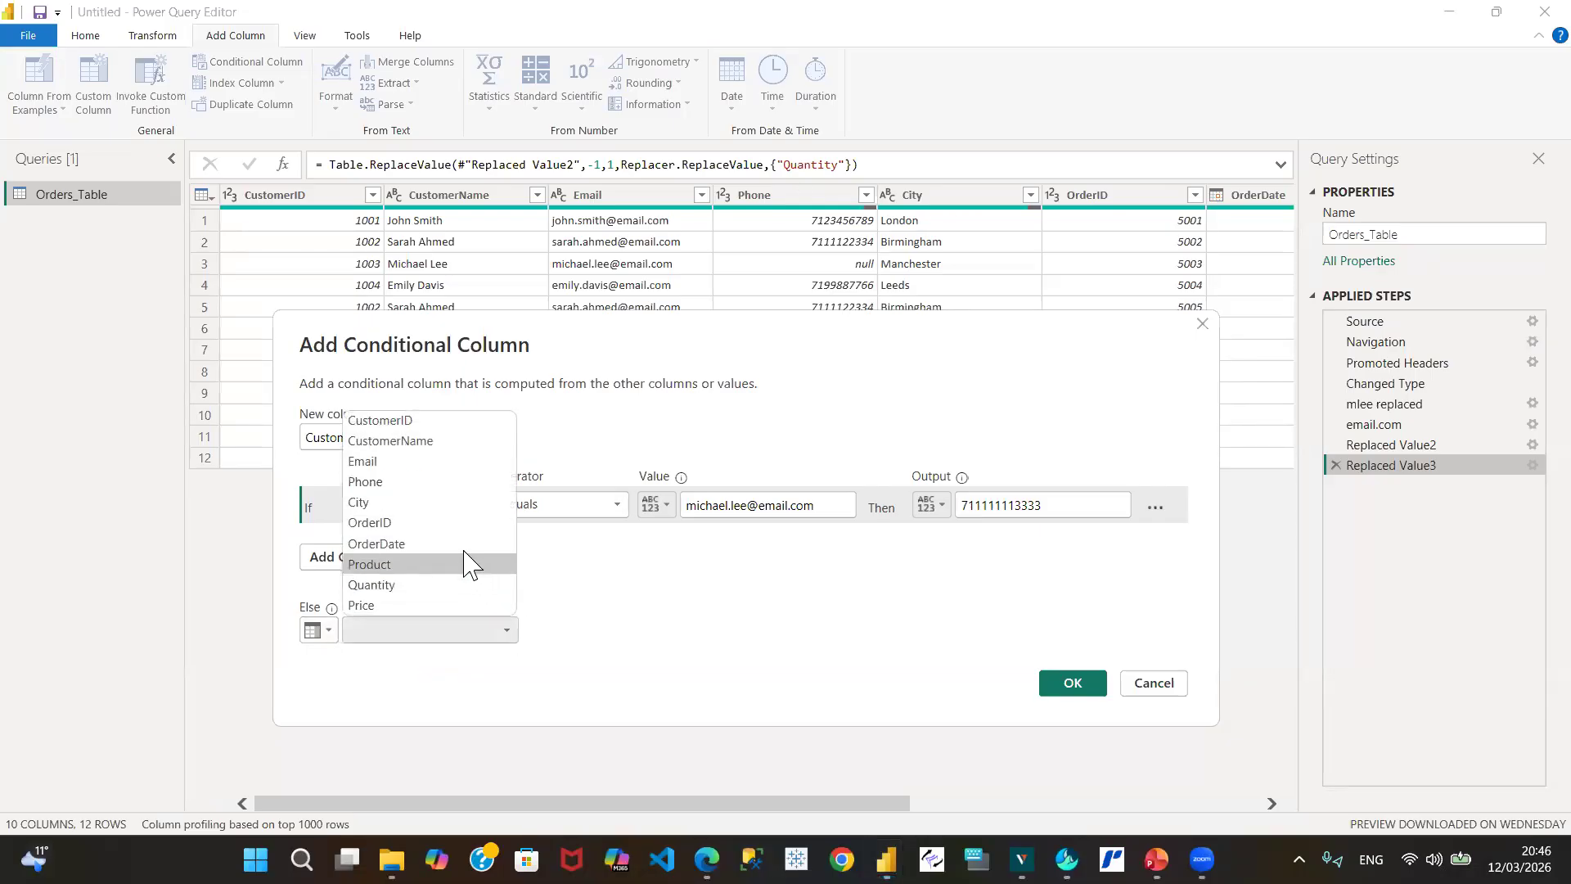
click(387, 482)
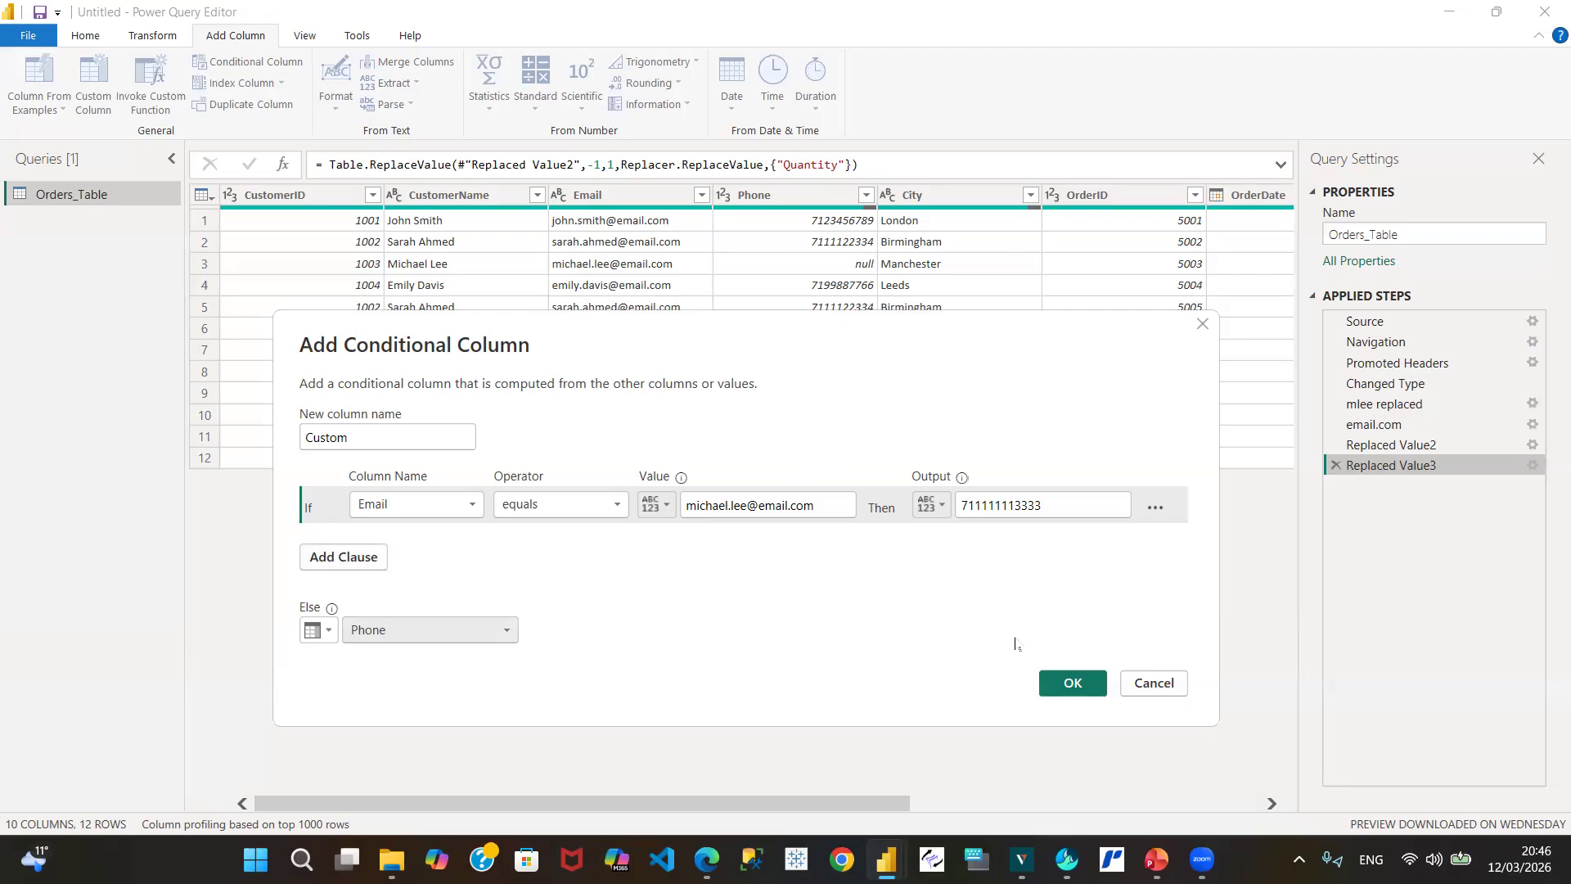
click(1071, 684)
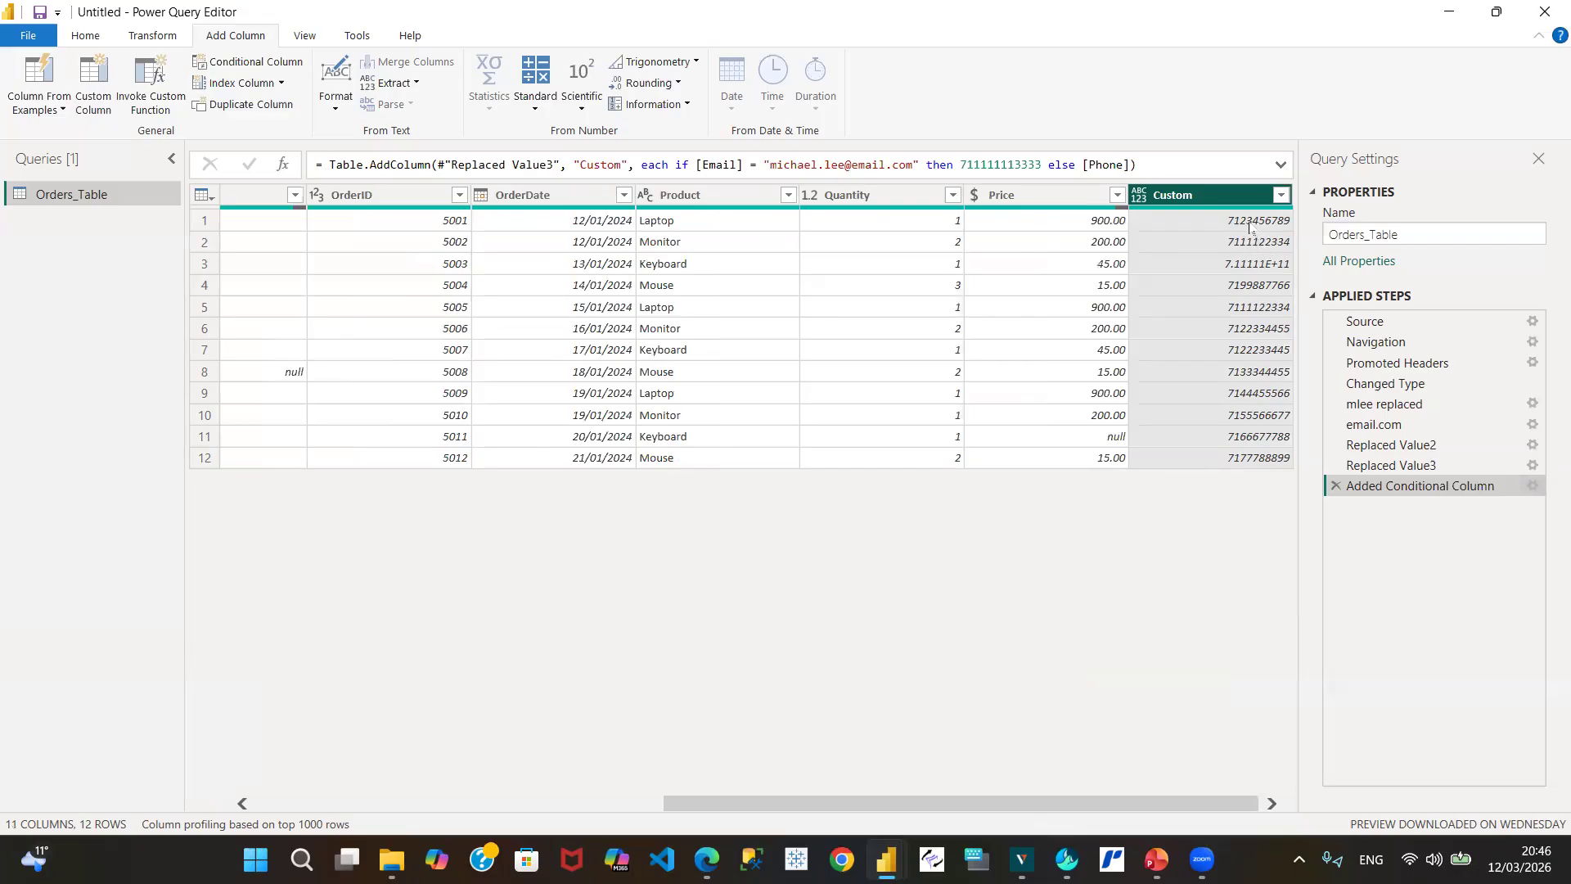
Step: Convert the Custom column to text lengths using Extract > Length to check each number's digits
mouse_move(1204, 210)
click(148, 41)
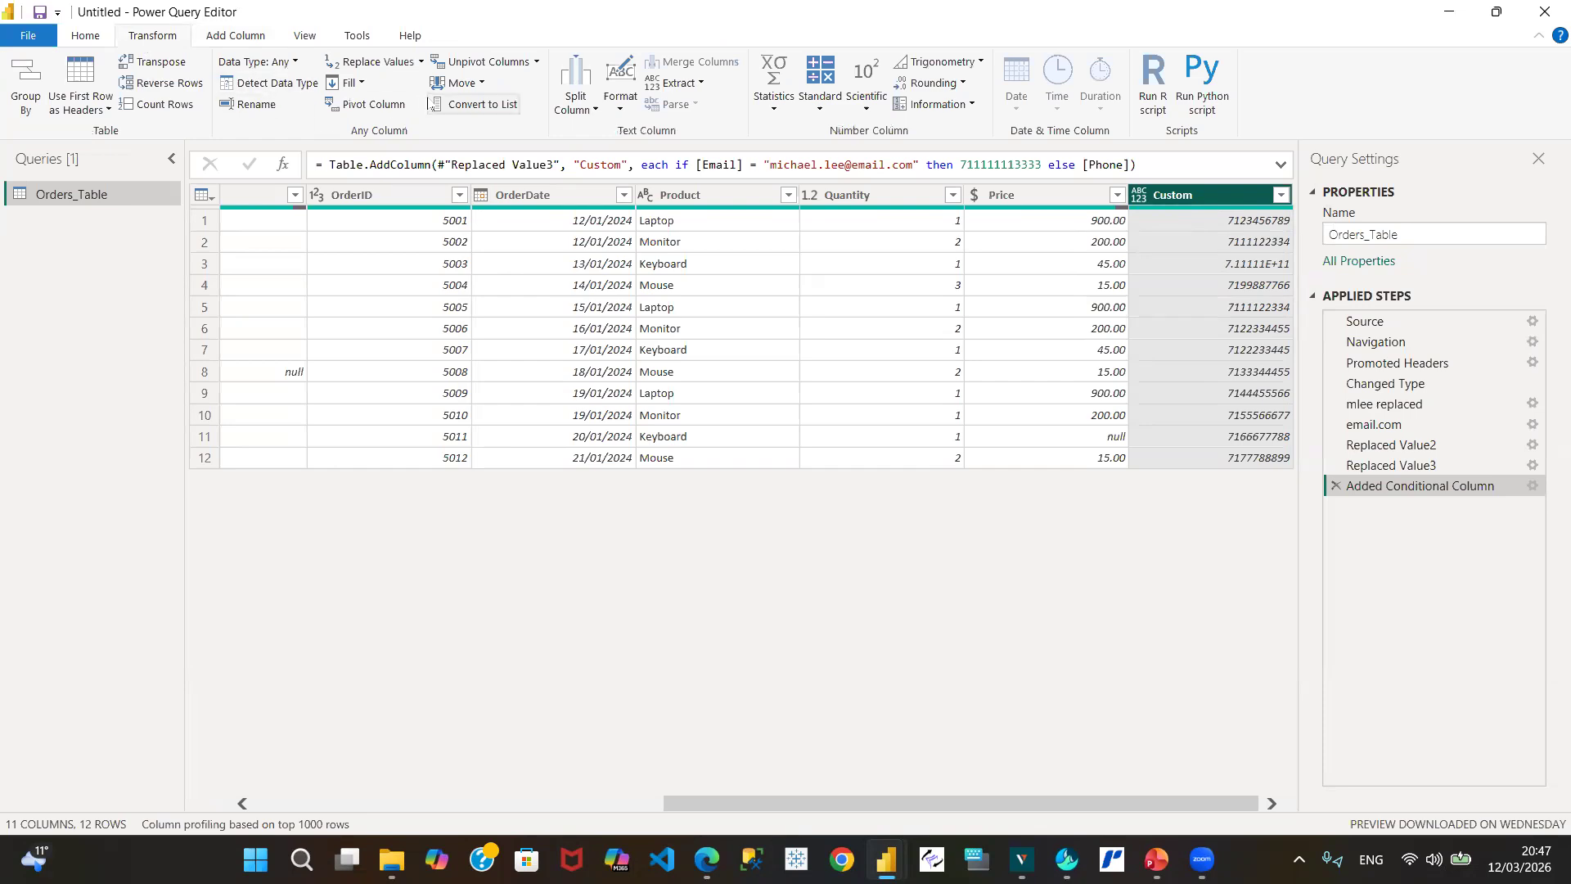
click(618, 110)
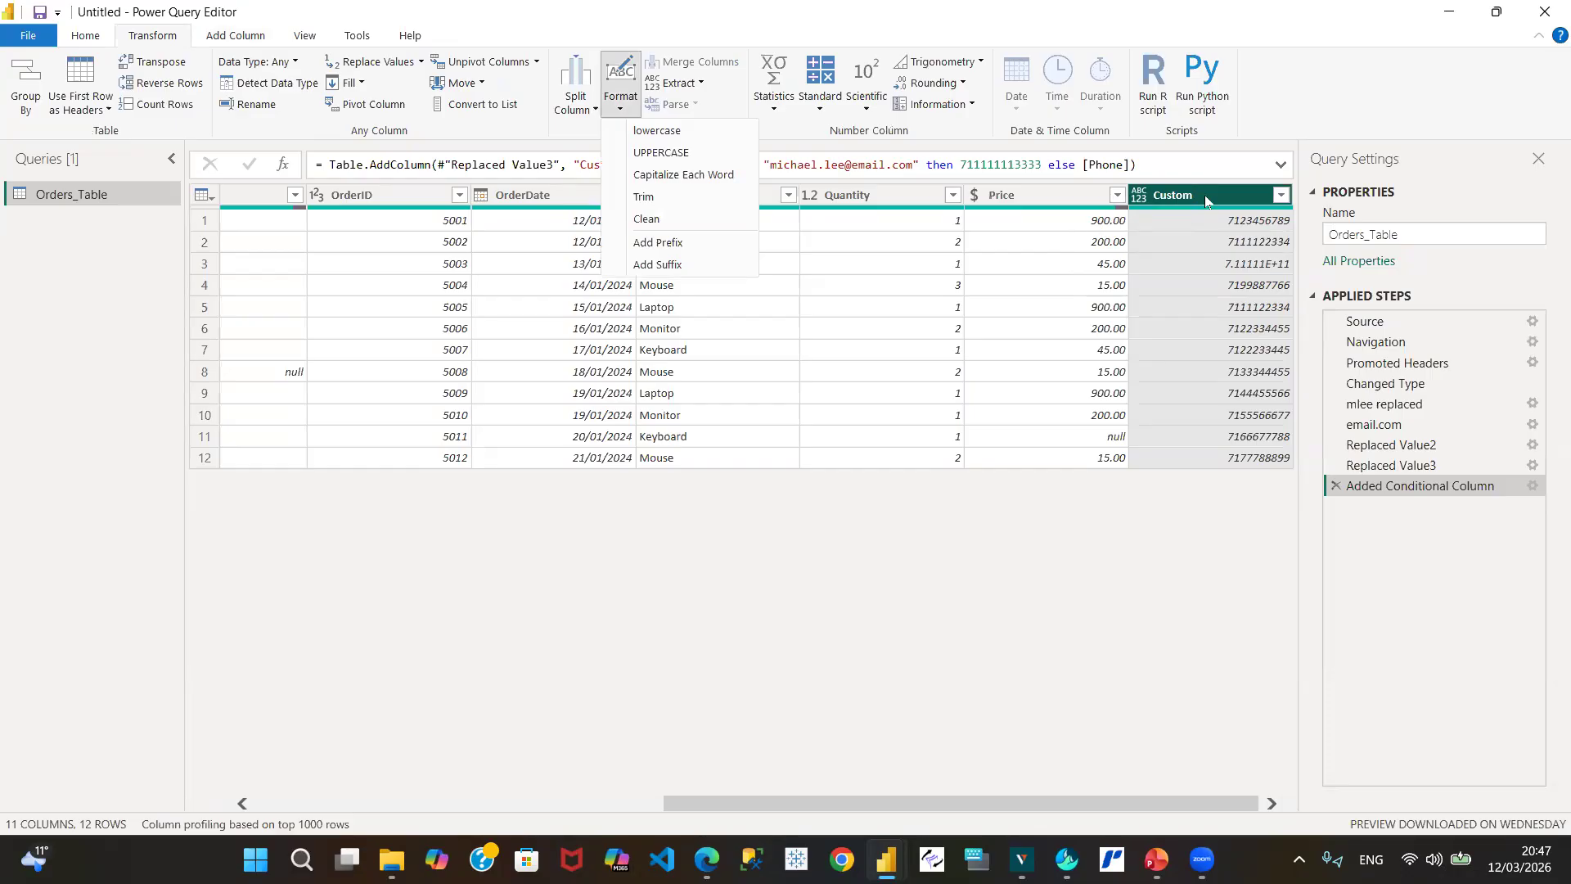
click(988, 164)
click(701, 84)
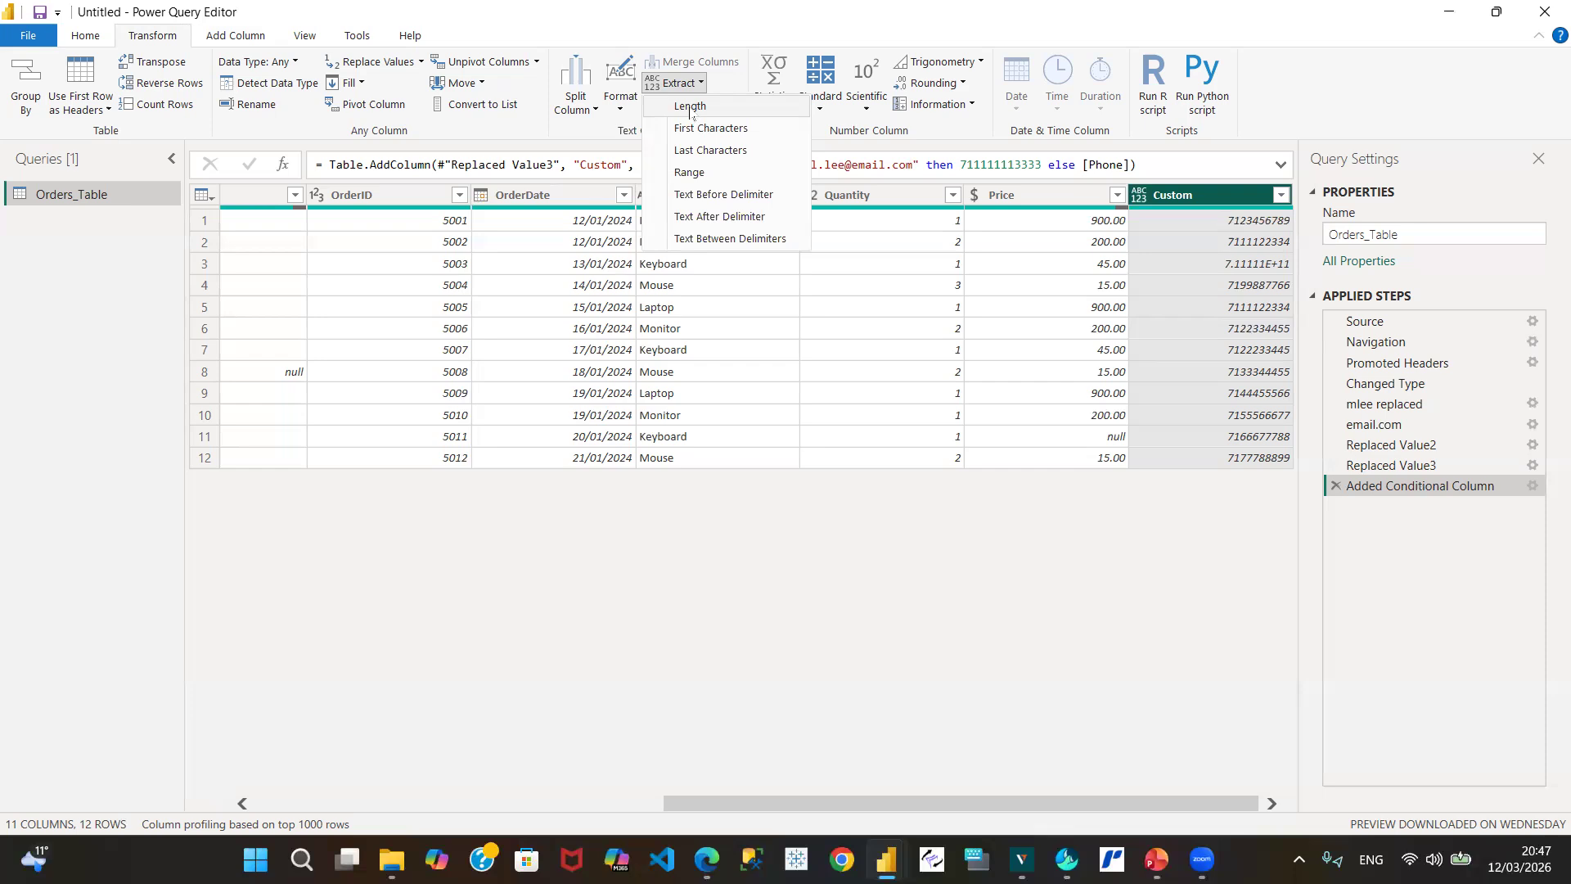
click(690, 106)
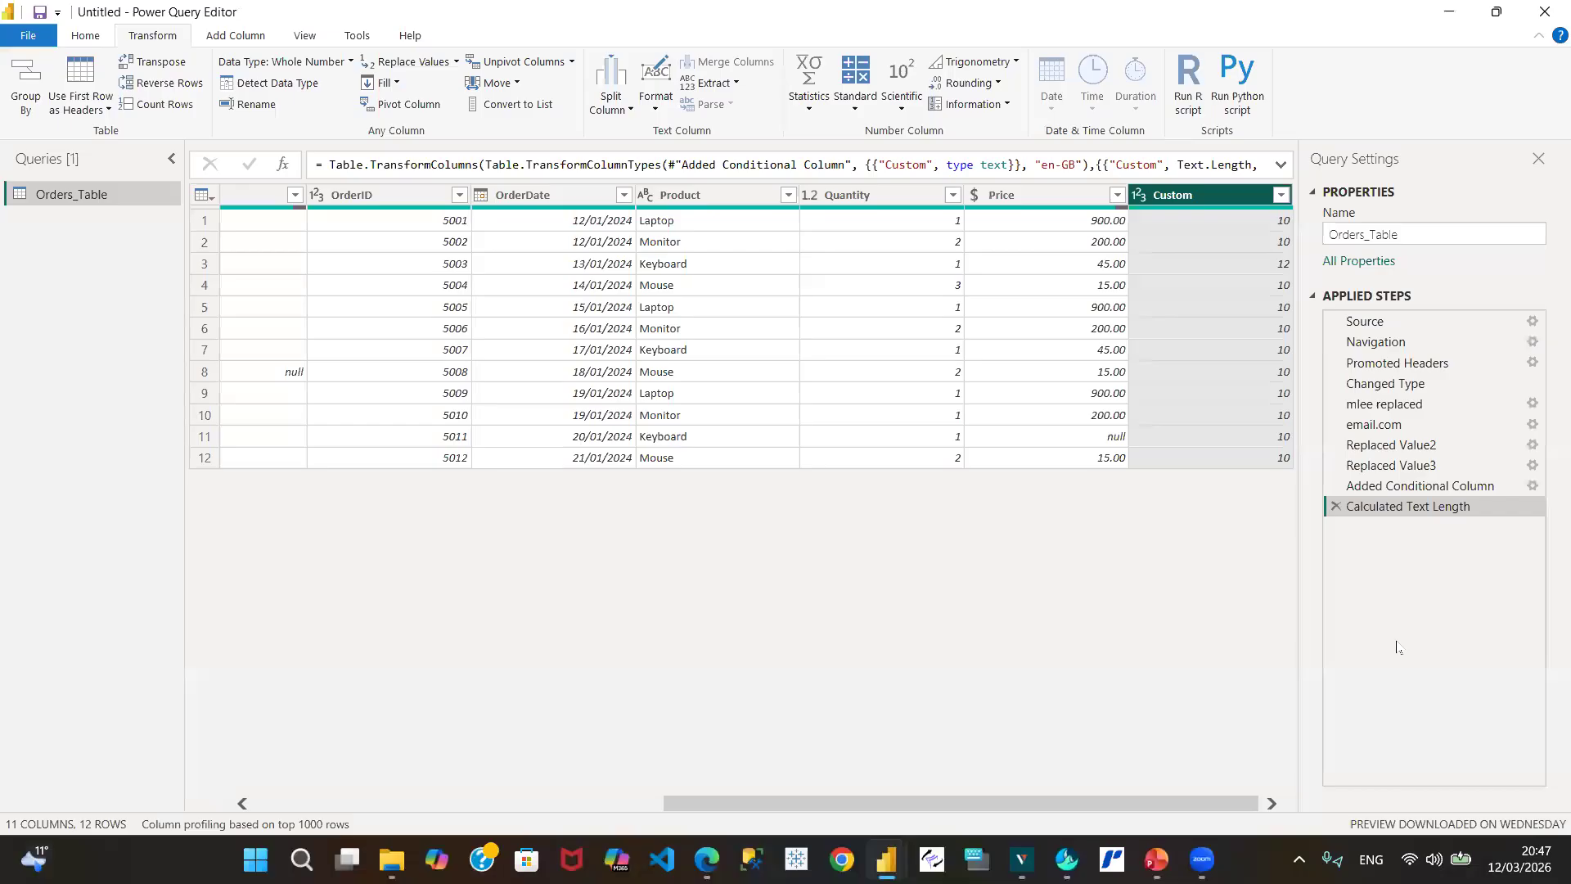
Step: Edit the Added Conditional Column step, trimming the output phone number to 10 digits
click(1523, 488)
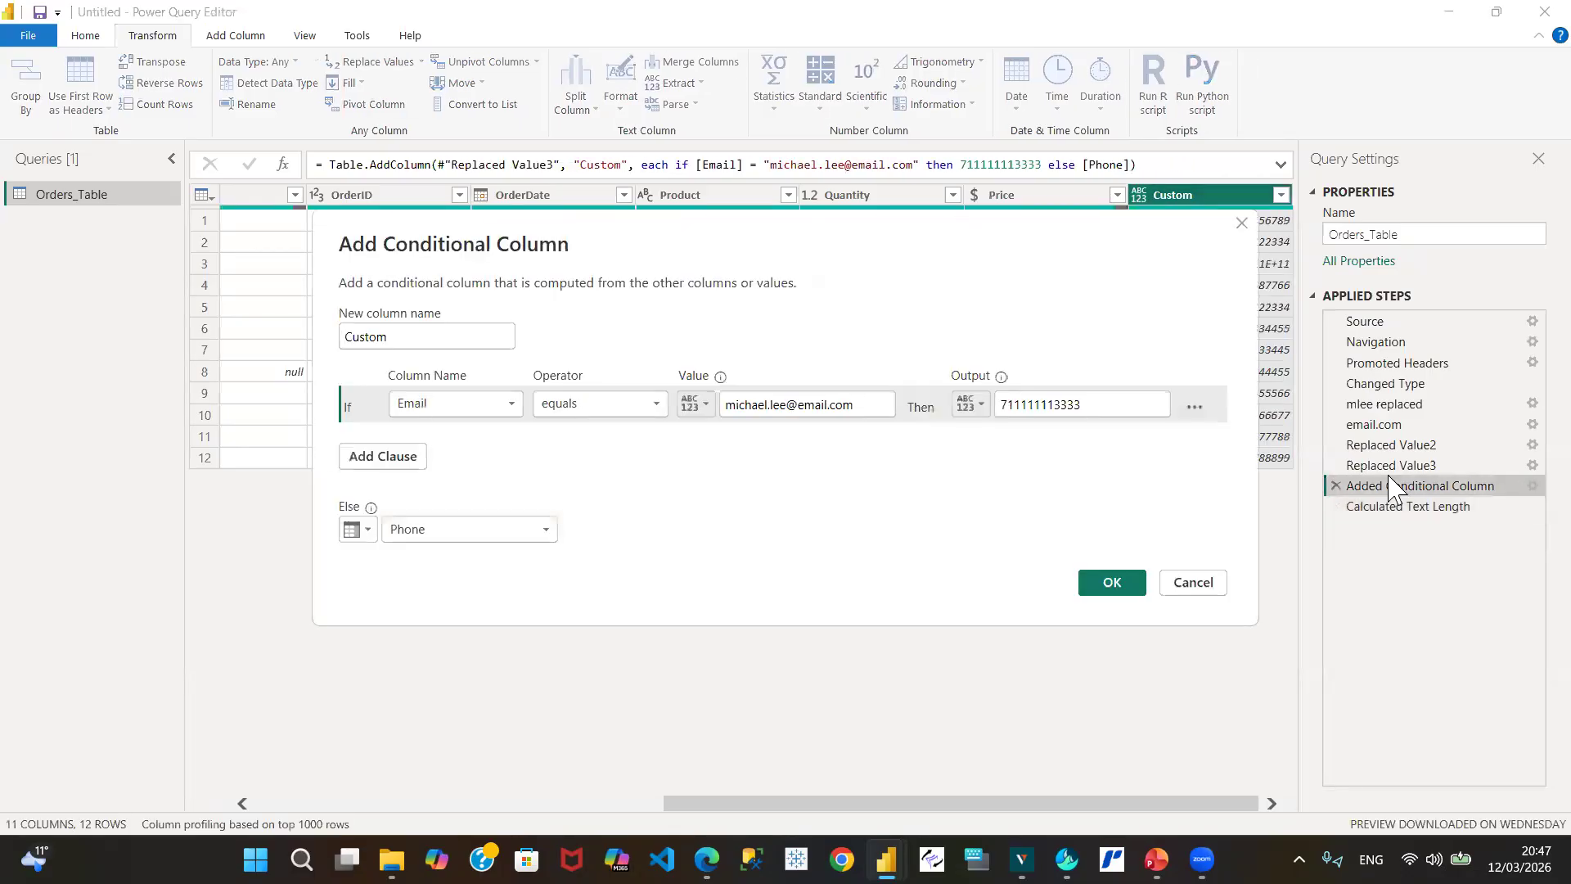
click(1041, 414)
key(BackSpace)
key(BackSpace)
click(1112, 583)
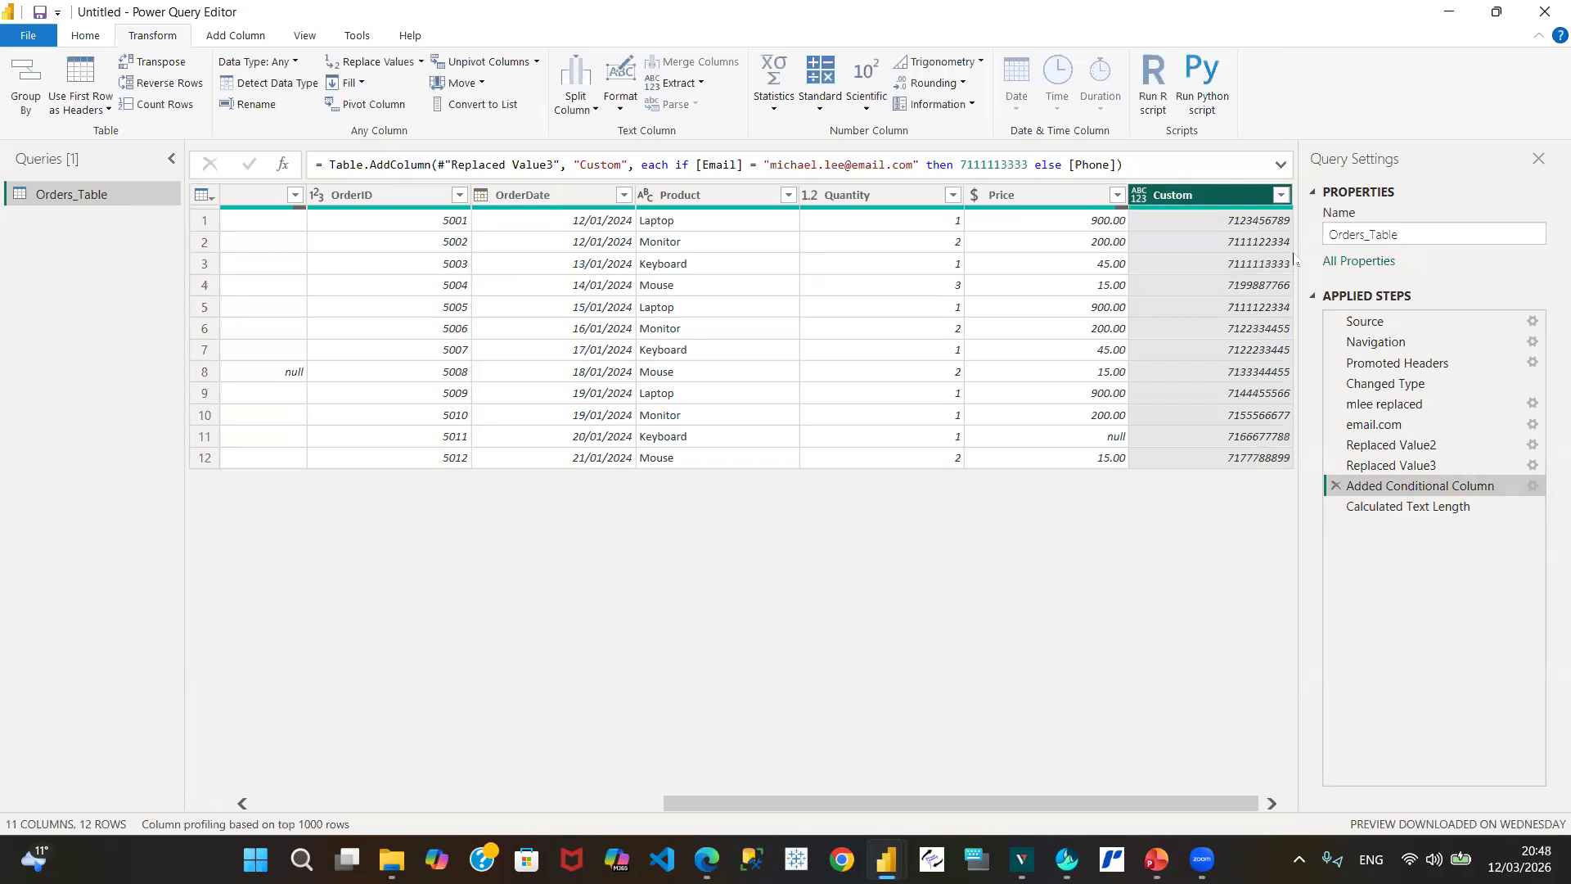
Step: Delete the Calculated Text Length step so Custom shows phone numbers again
click(1411, 505)
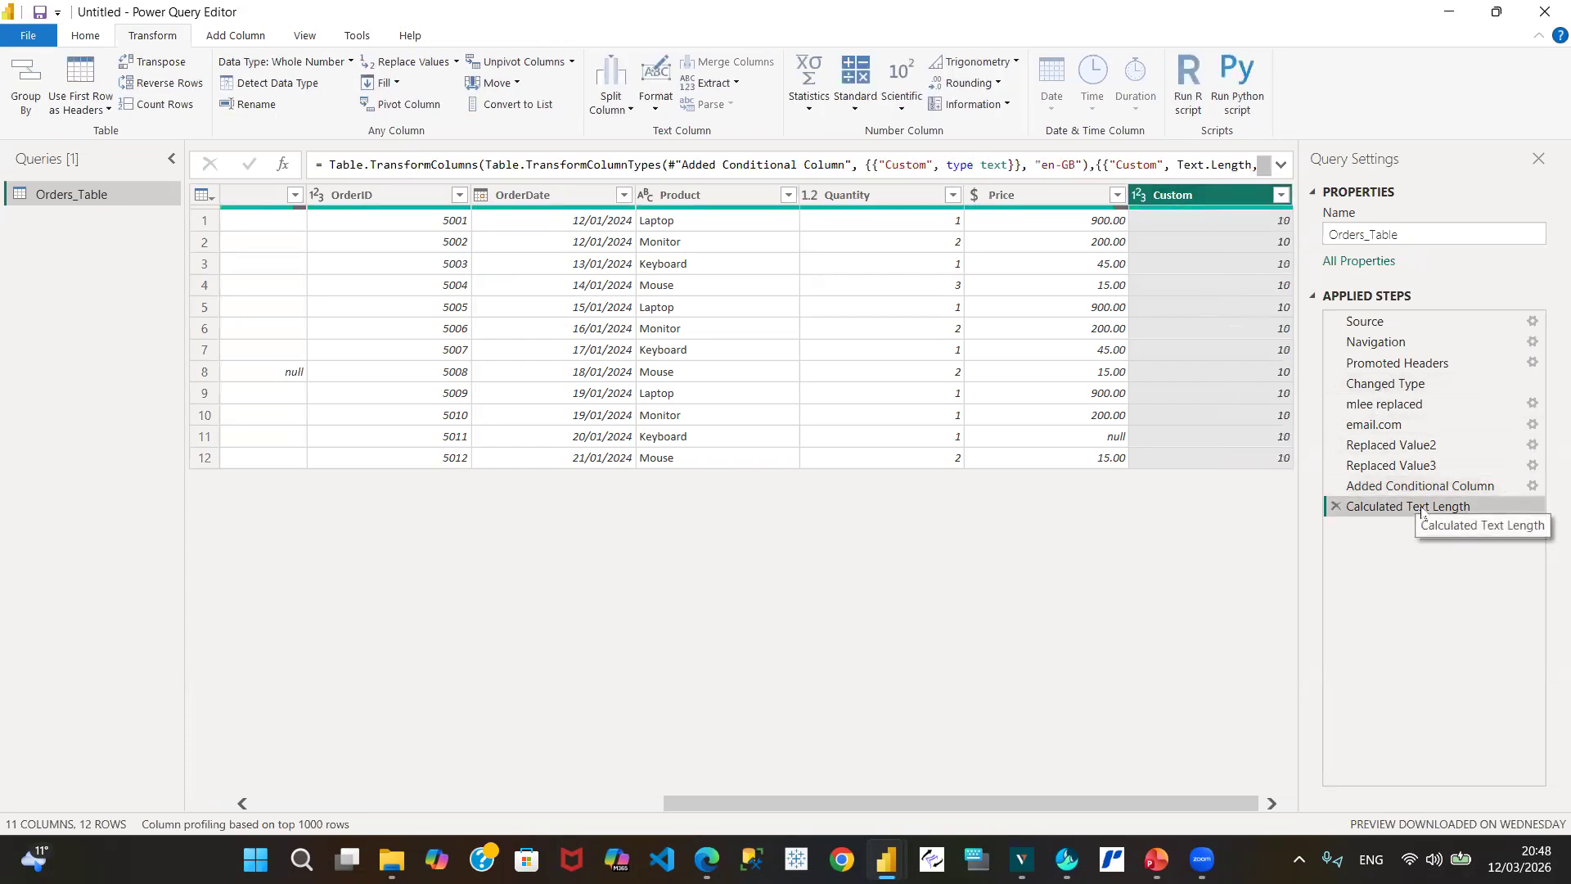
click(1334, 507)
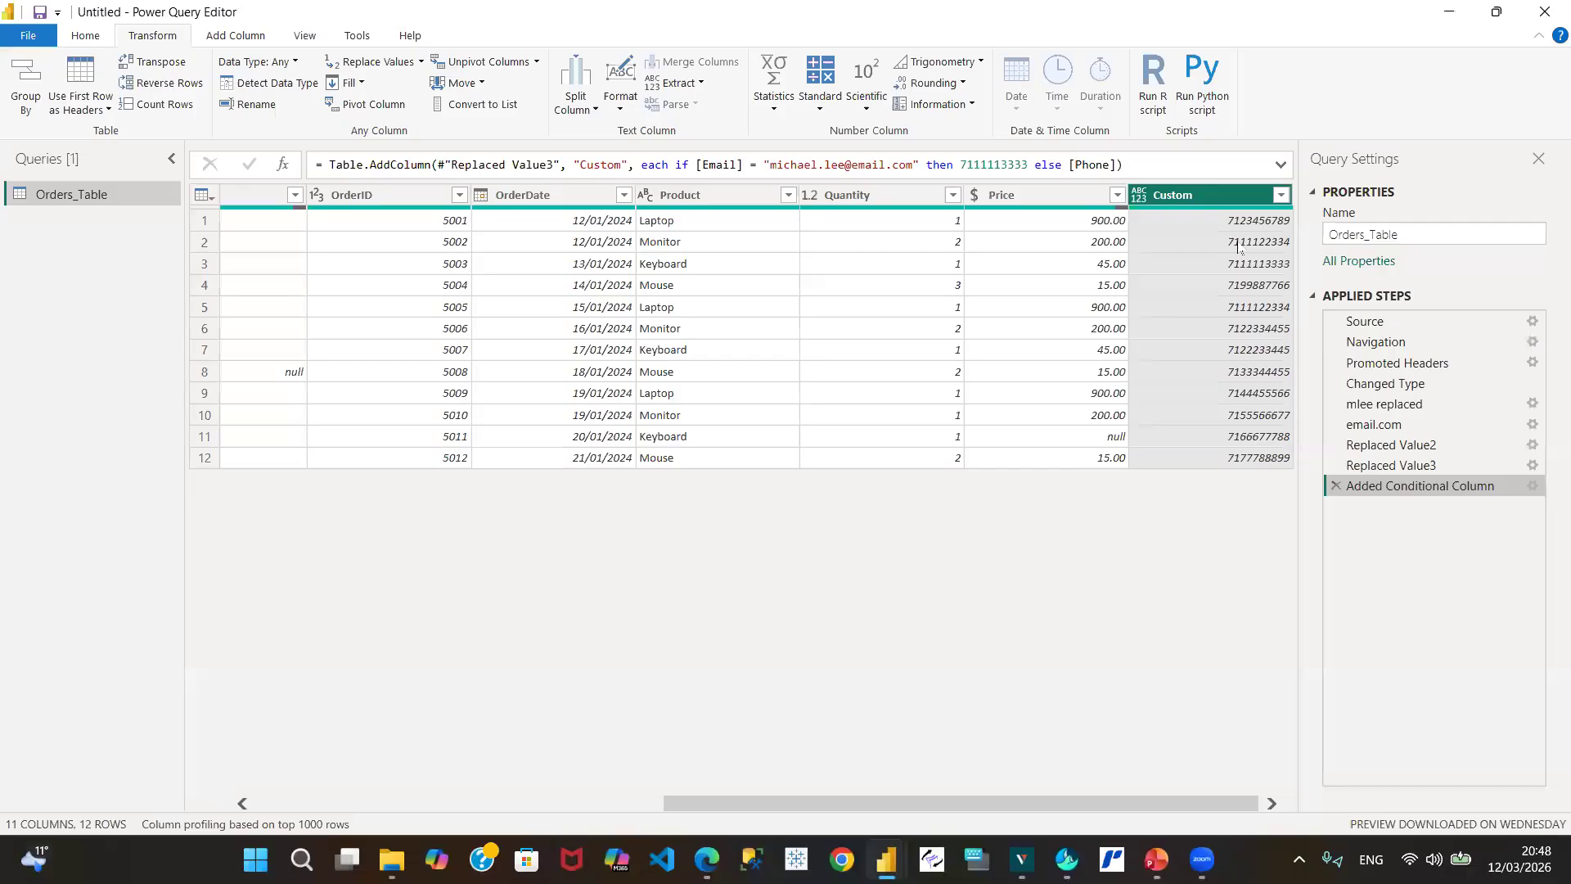
drag(808, 812, 260, 833)
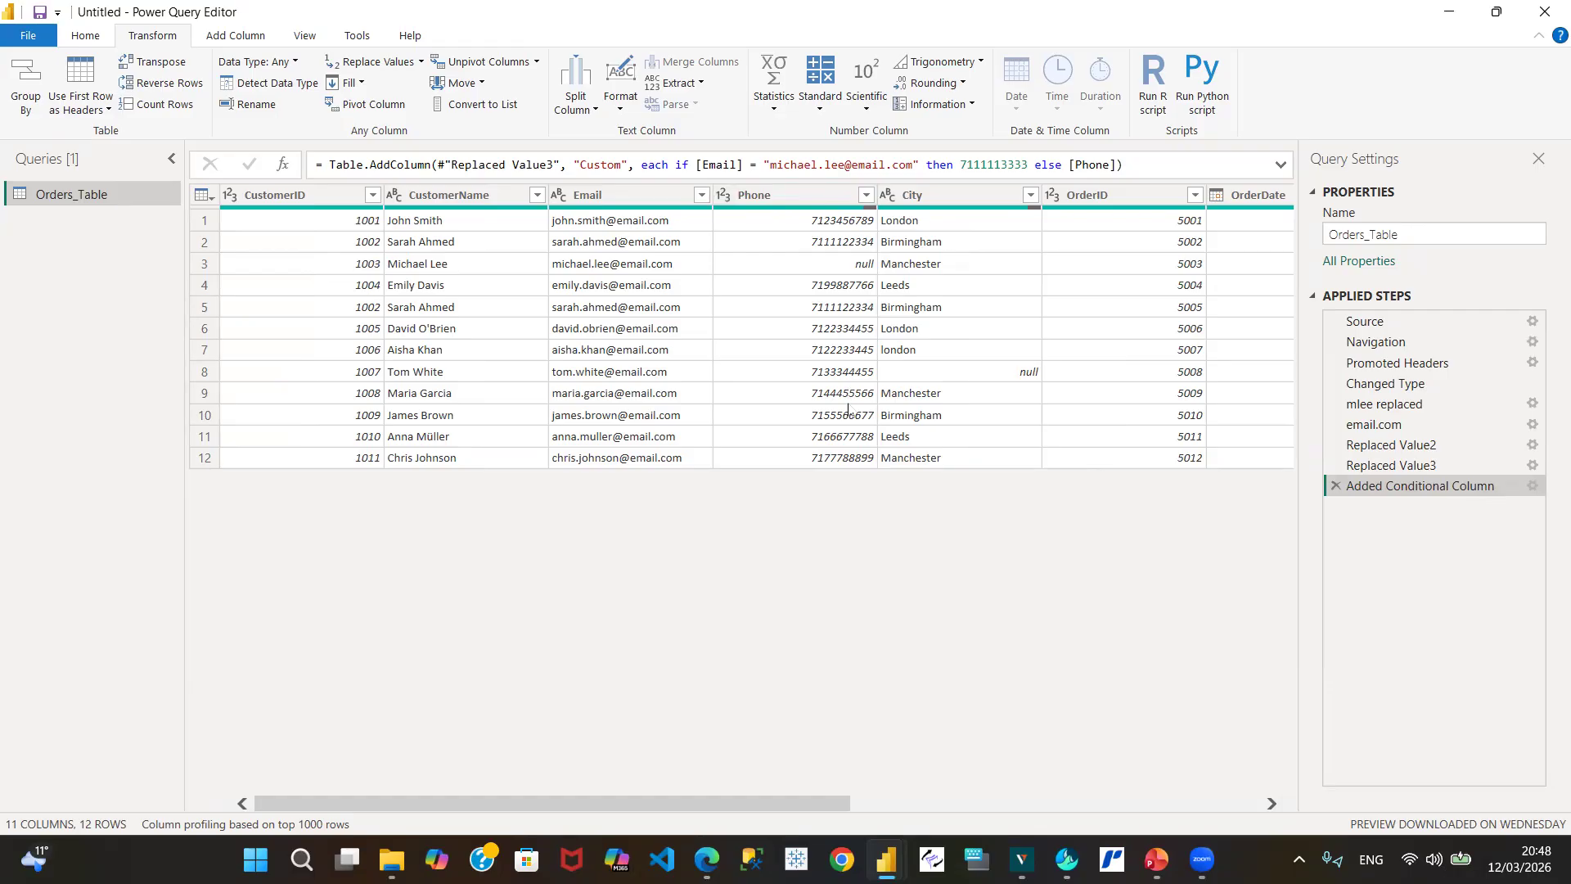
Step: Drag the Custom column left so it sits between Phone and City
double_click(787, 200)
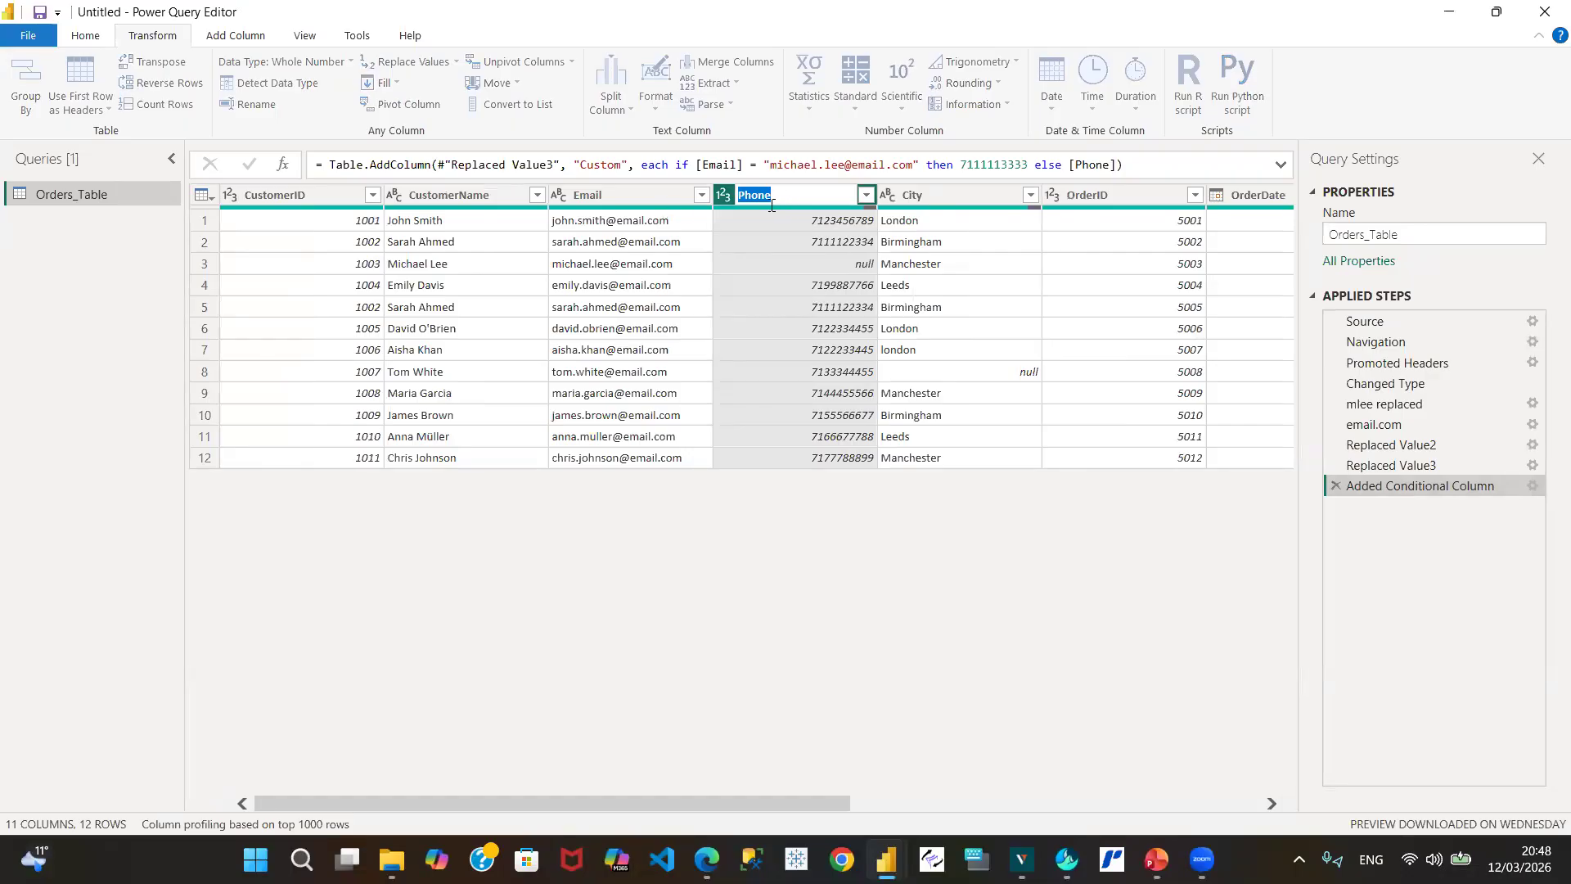
key(Escape)
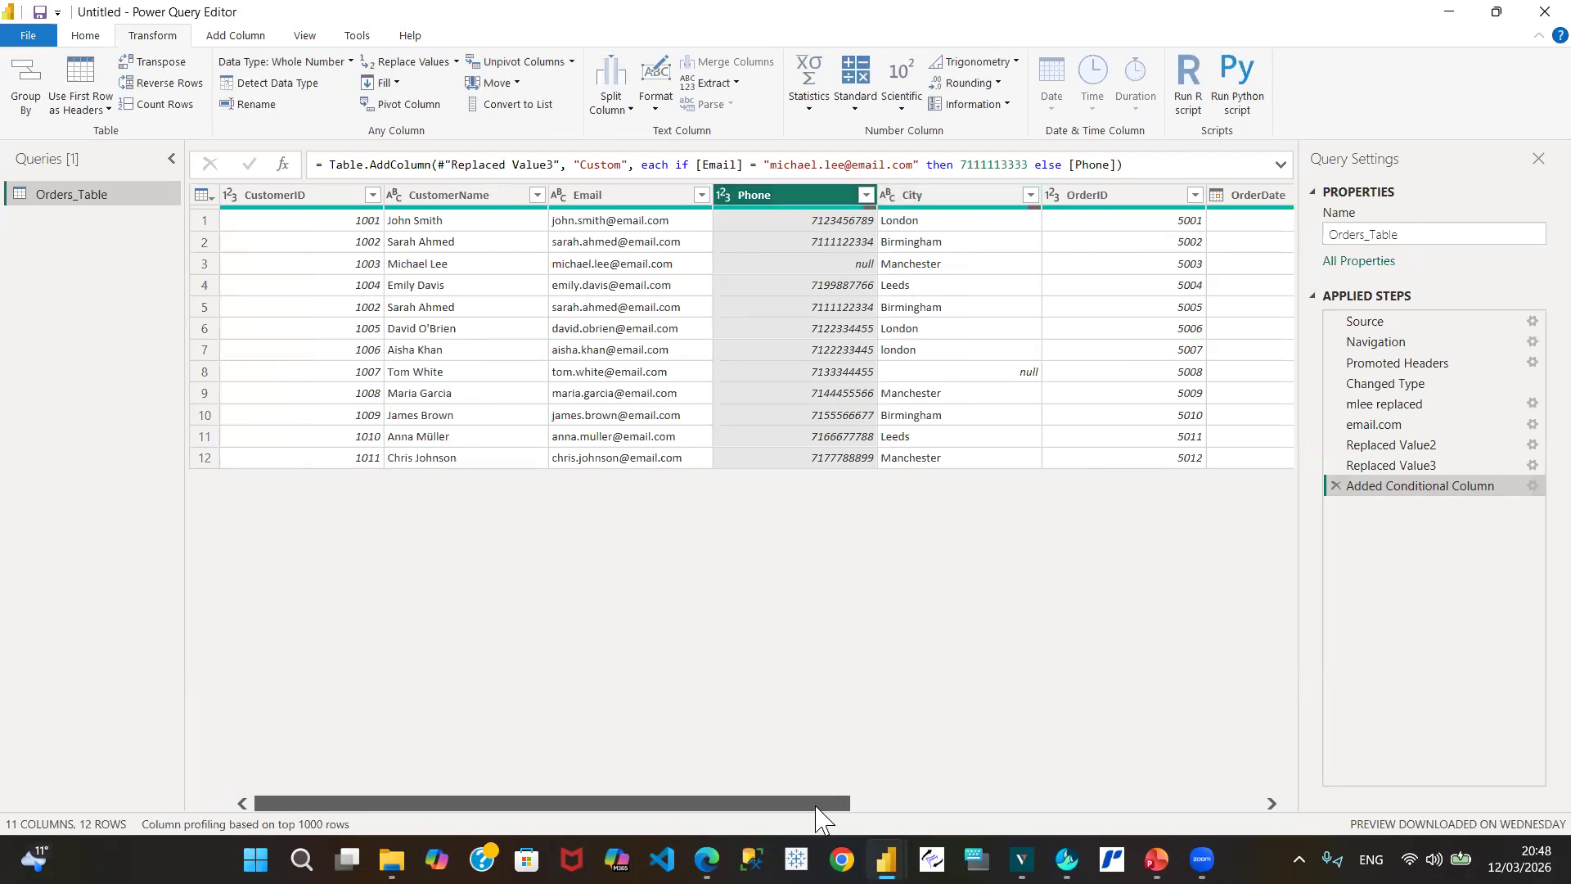
drag(816, 805, 1225, 806)
click(1225, 197)
drag(1225, 199, 415, 235)
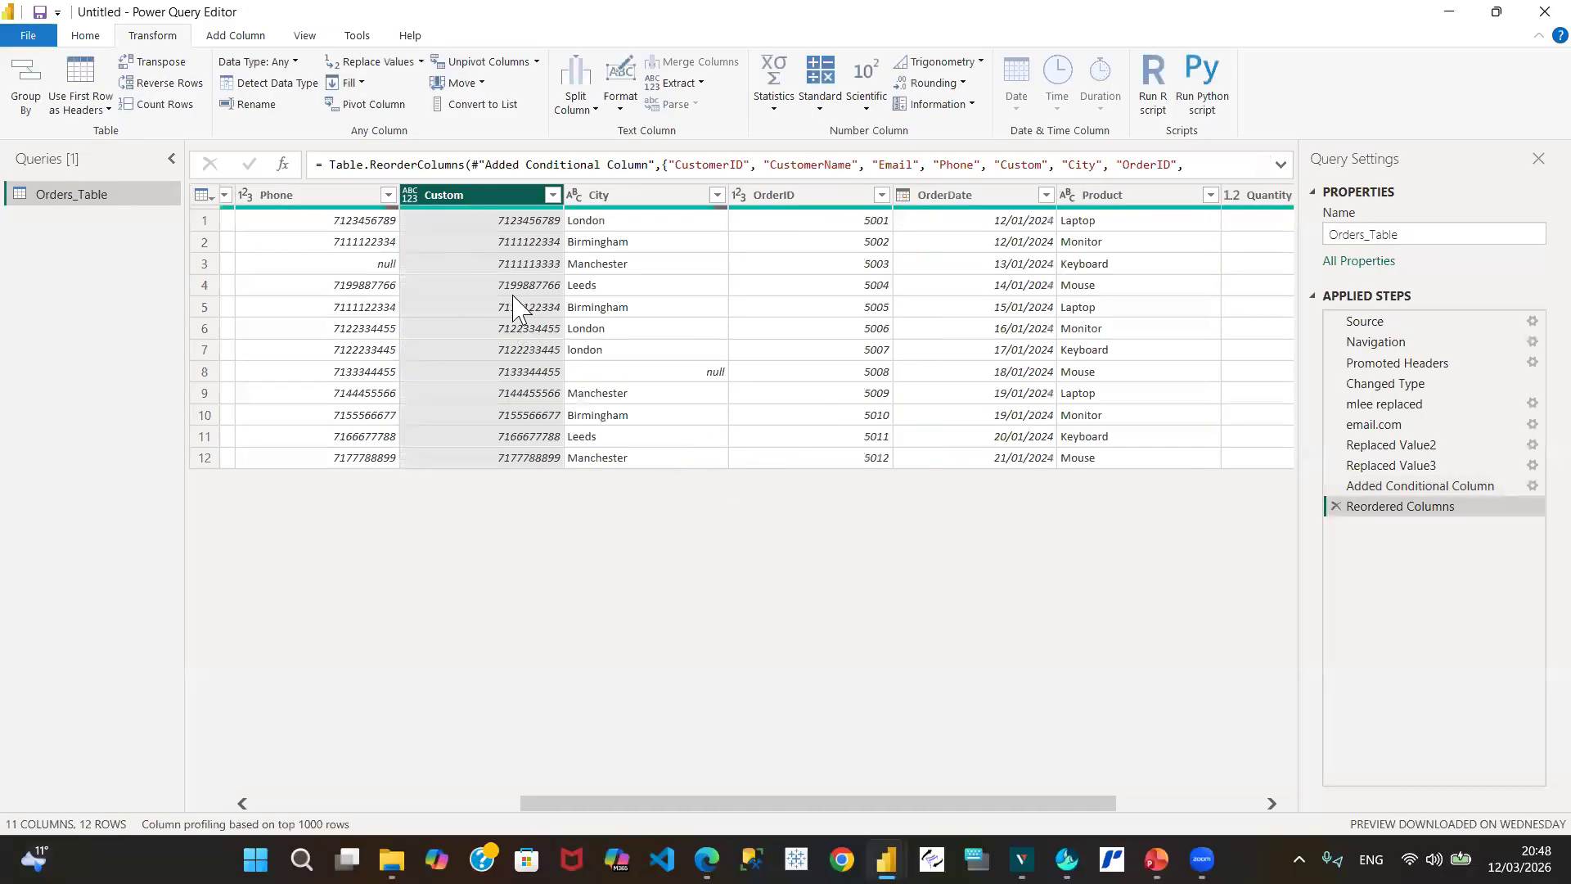
Step: Set Custom to Whole Number type and remove the original Phone column
click(410, 196)
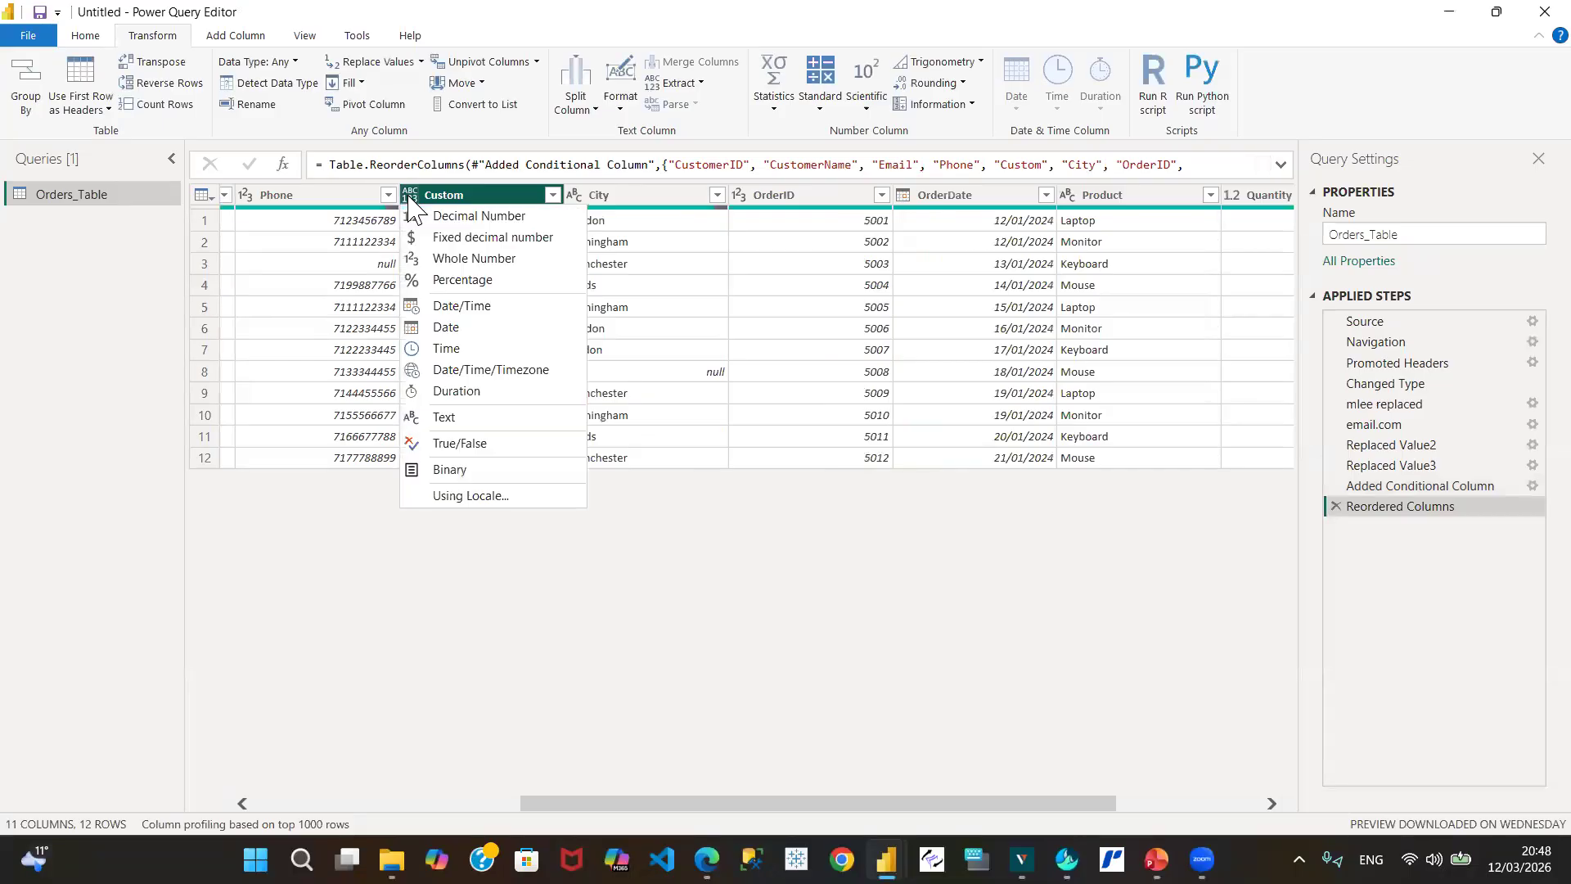
click(474, 261)
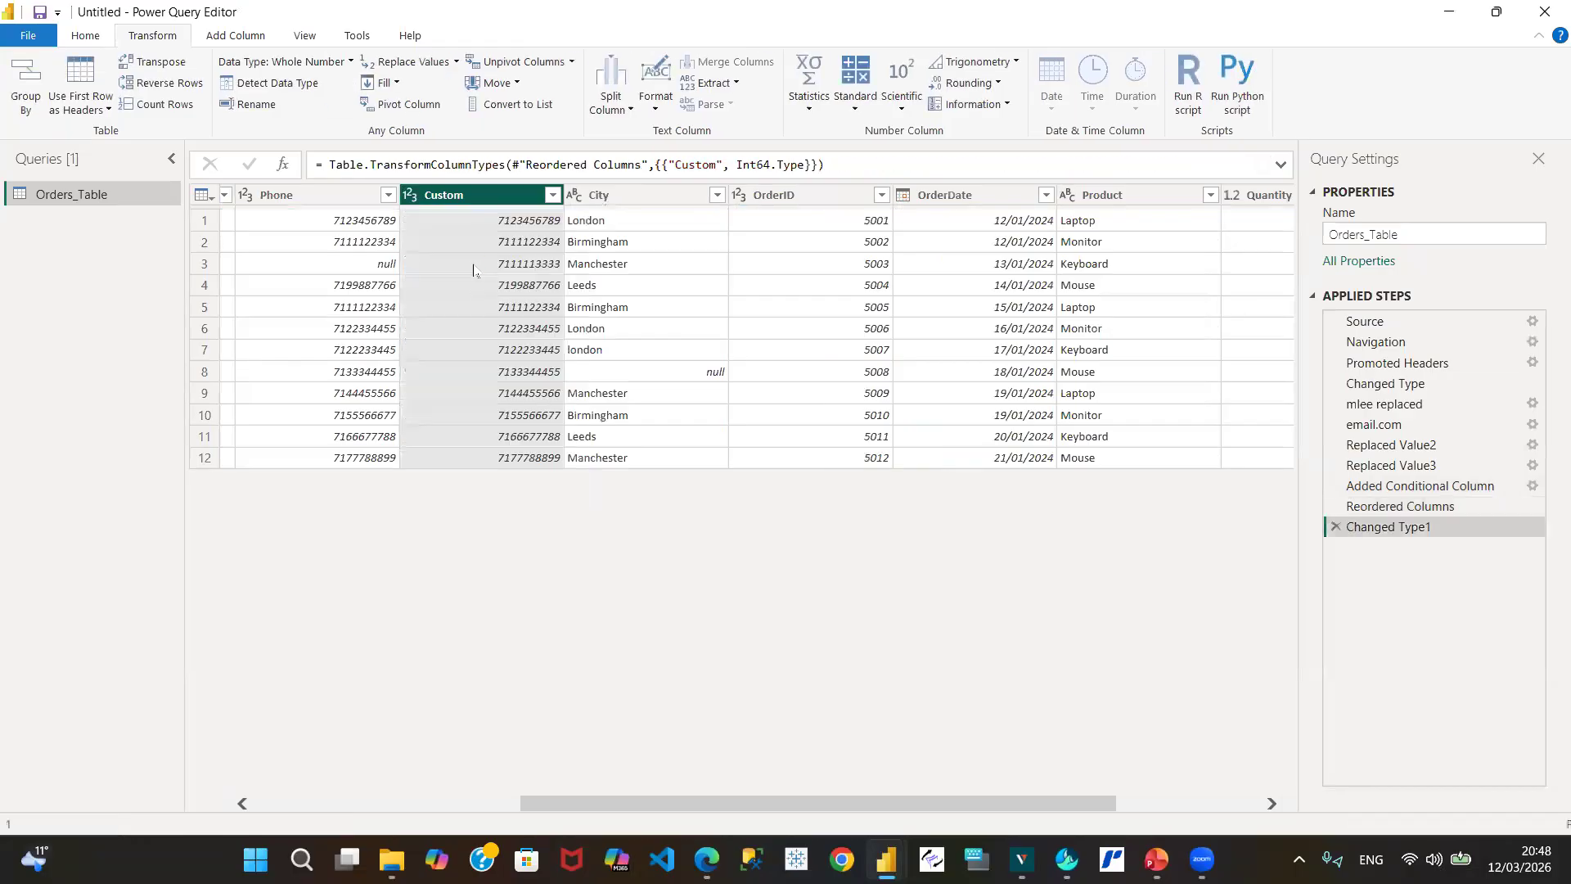
click(318, 195)
right_click(317, 195)
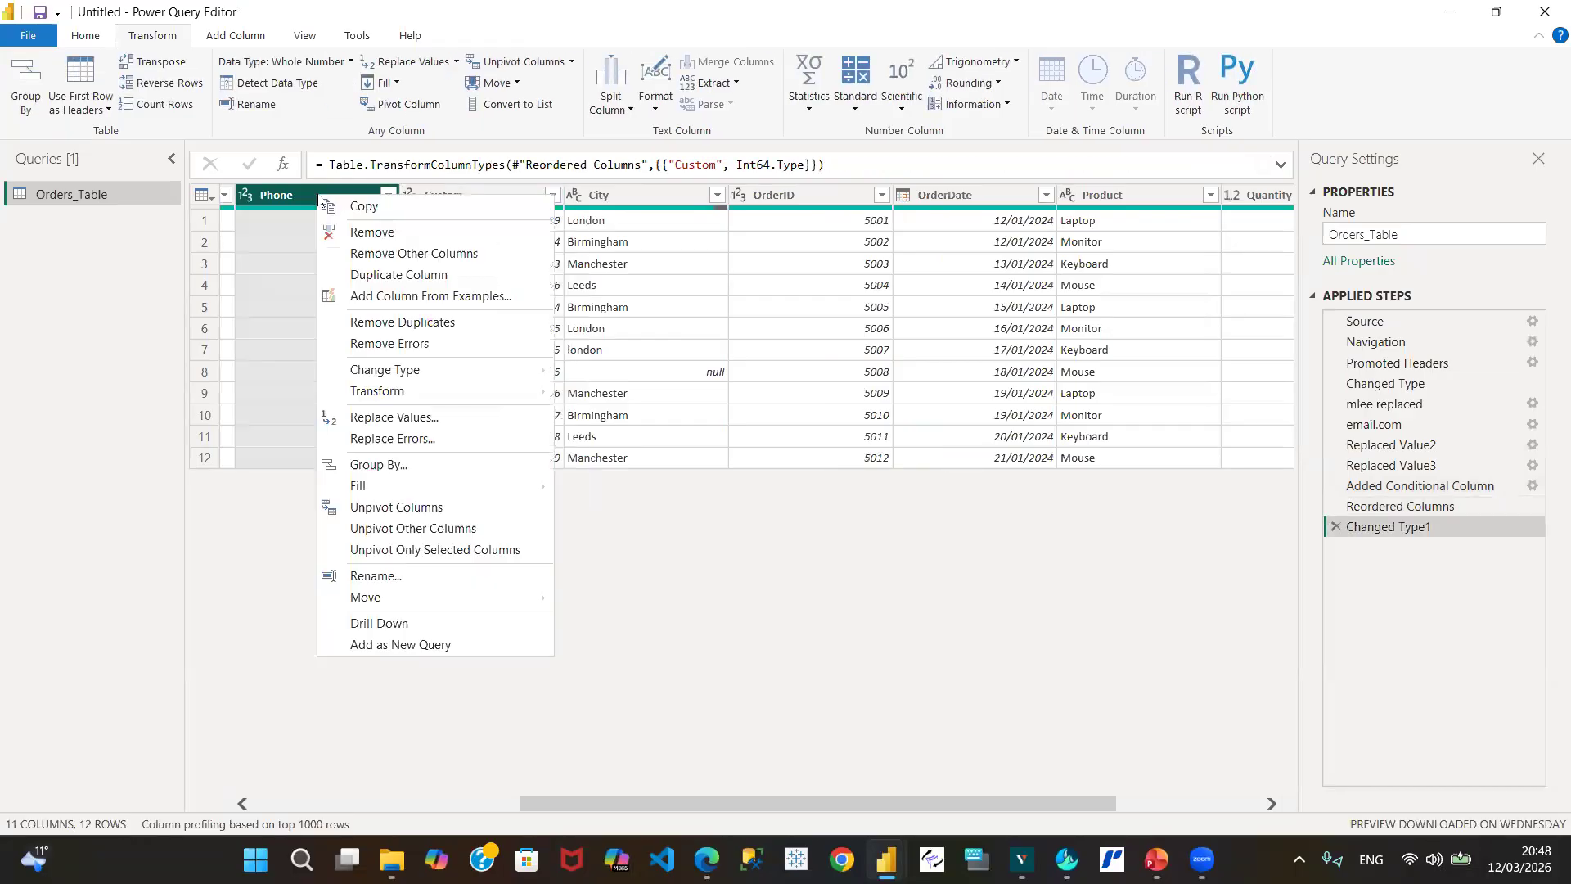
click(373, 232)
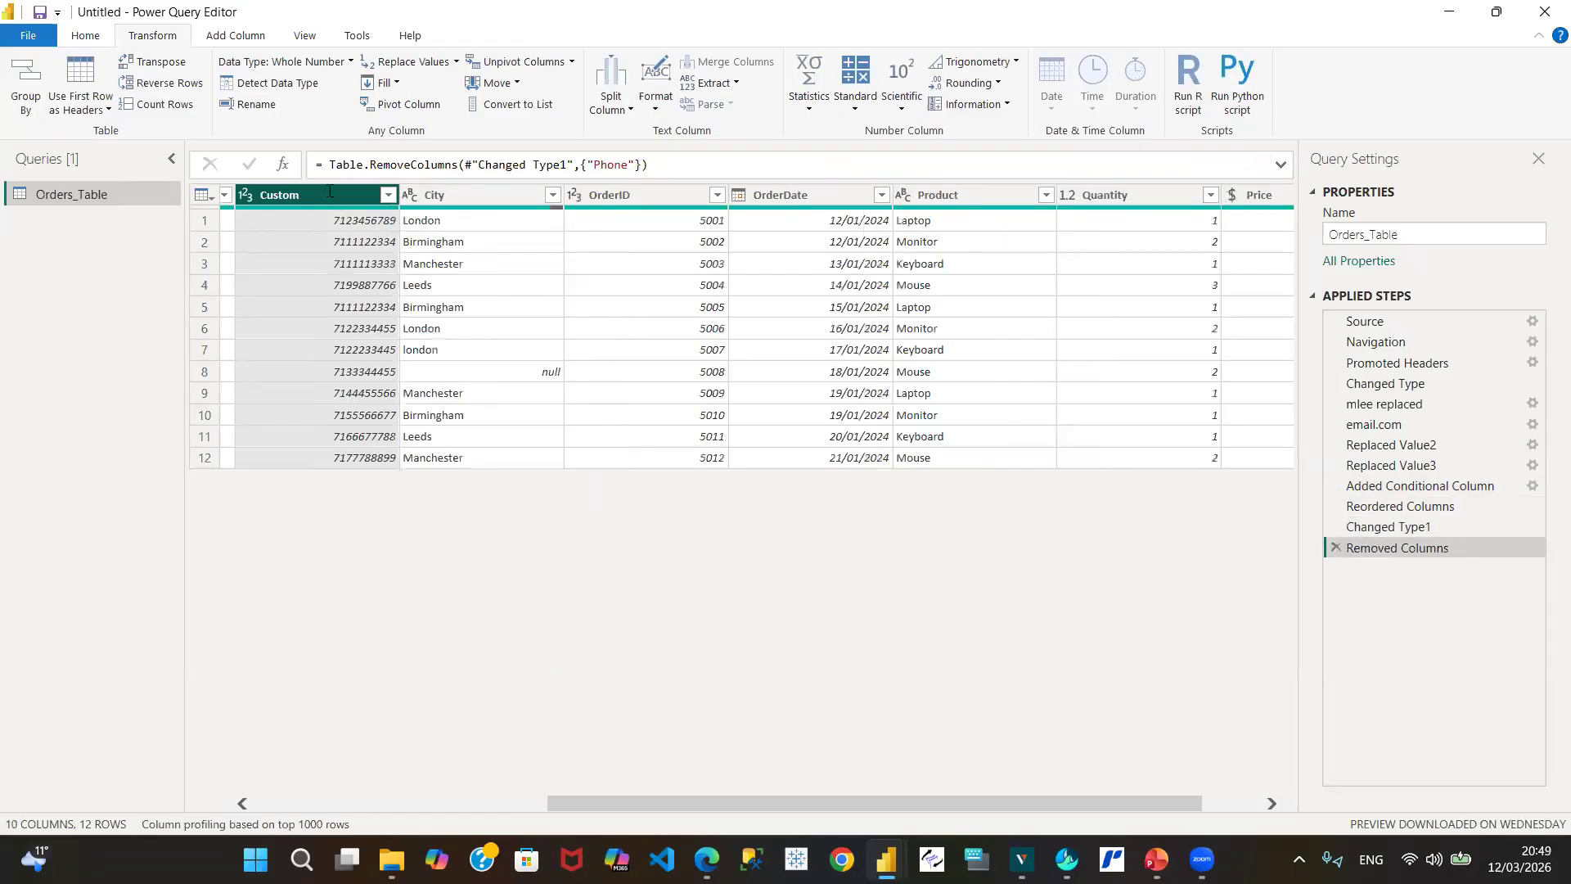
Step: Rename the Custom column to Phone
double_click(329, 193)
text(Phone)
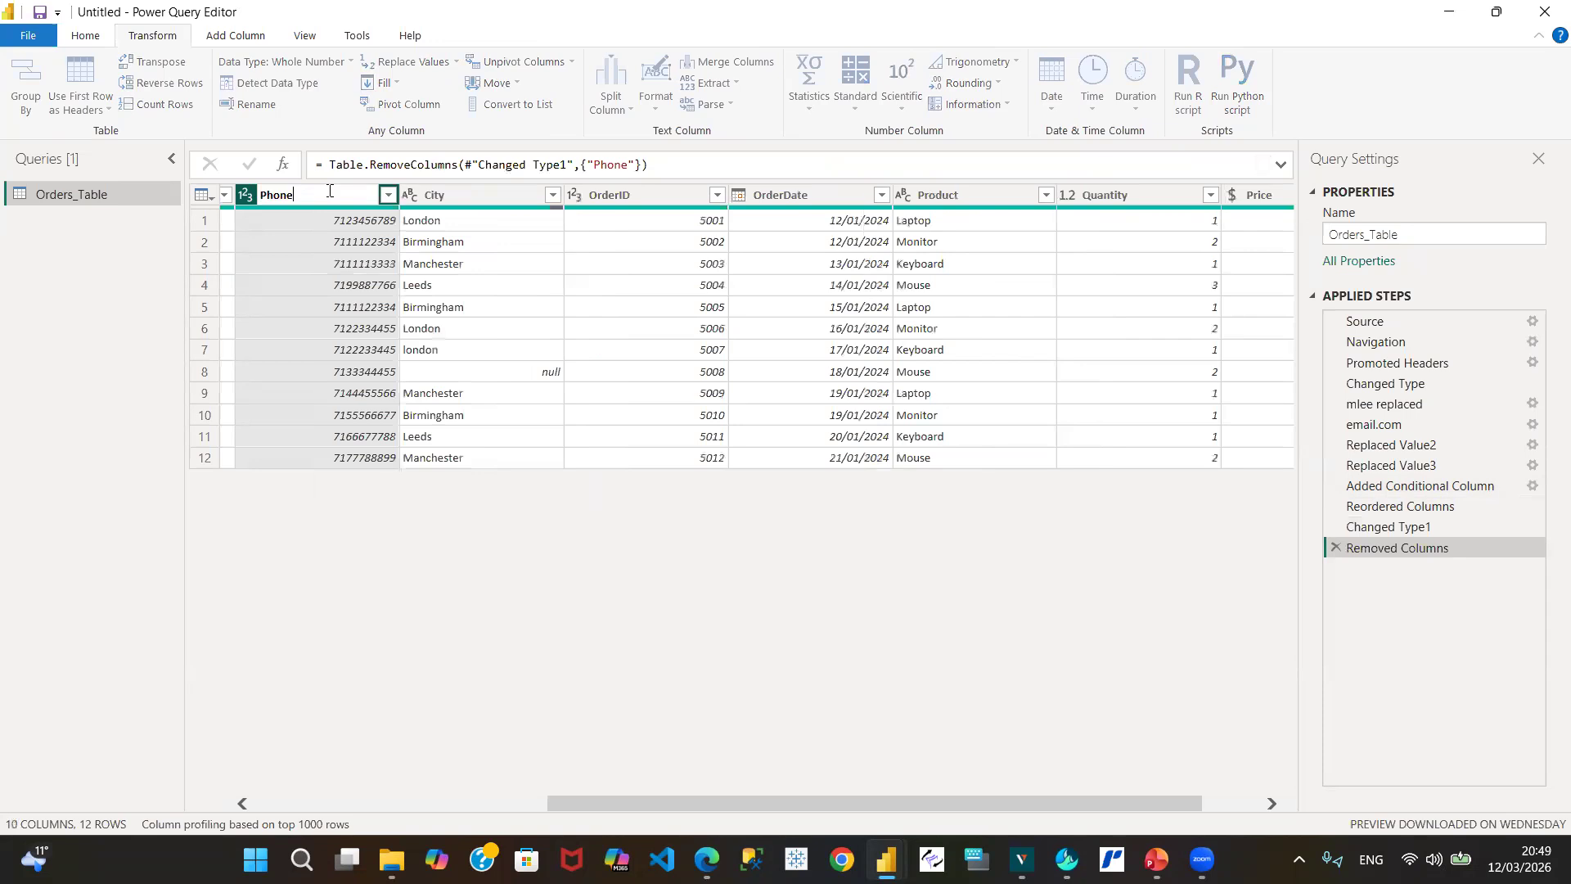
key(Return)
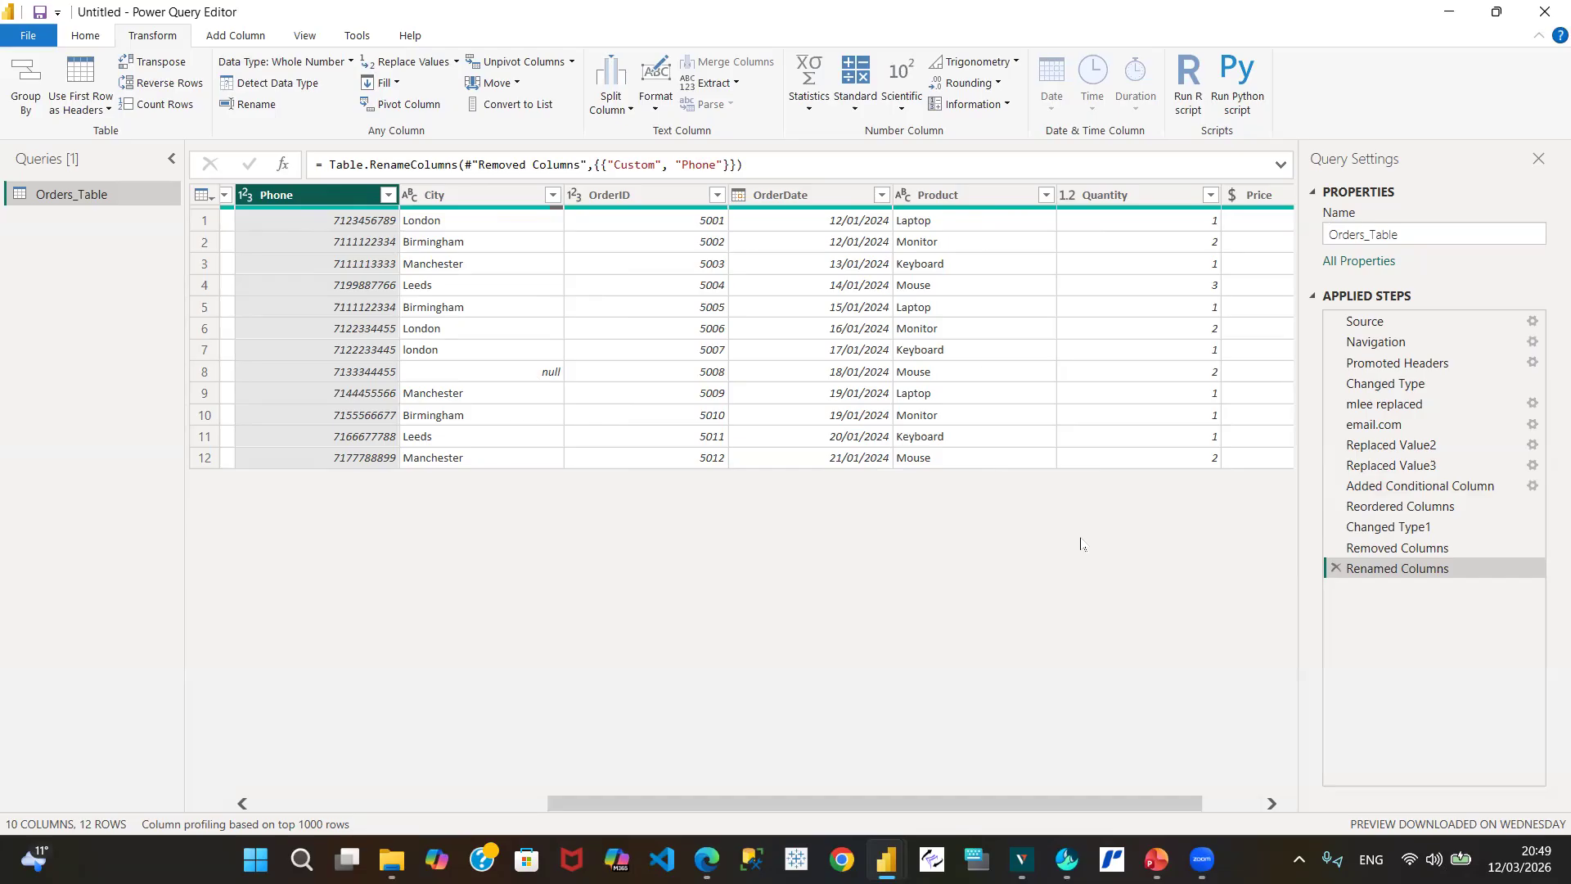
Step: Replace the lowercase 'london' in row 7 of City with 'London'
click(1270, 805)
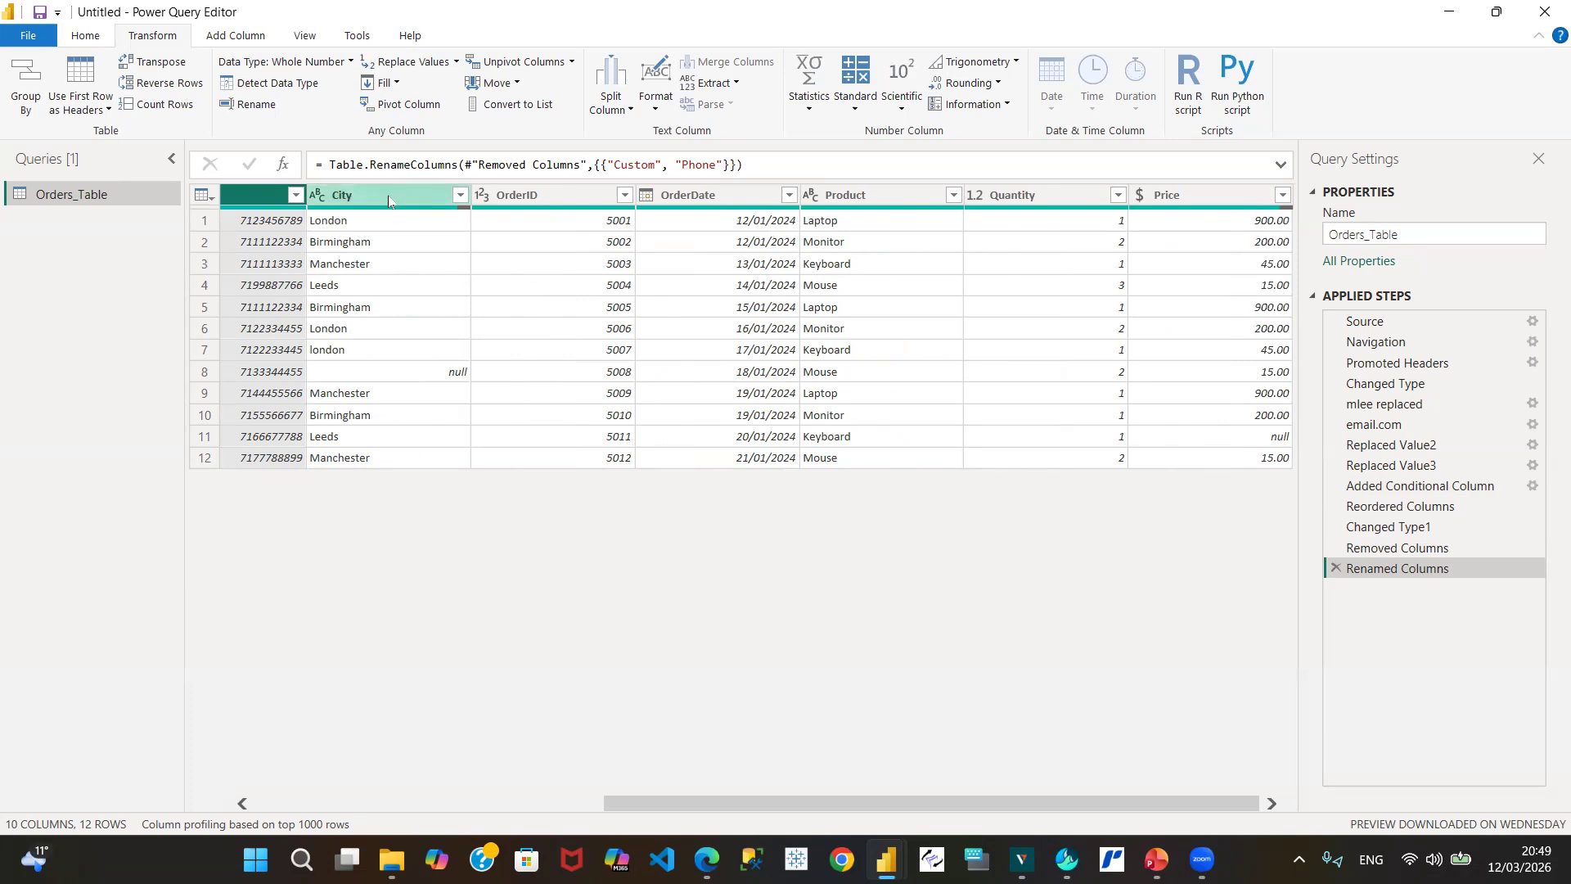
click(346, 358)
right_click(346, 358)
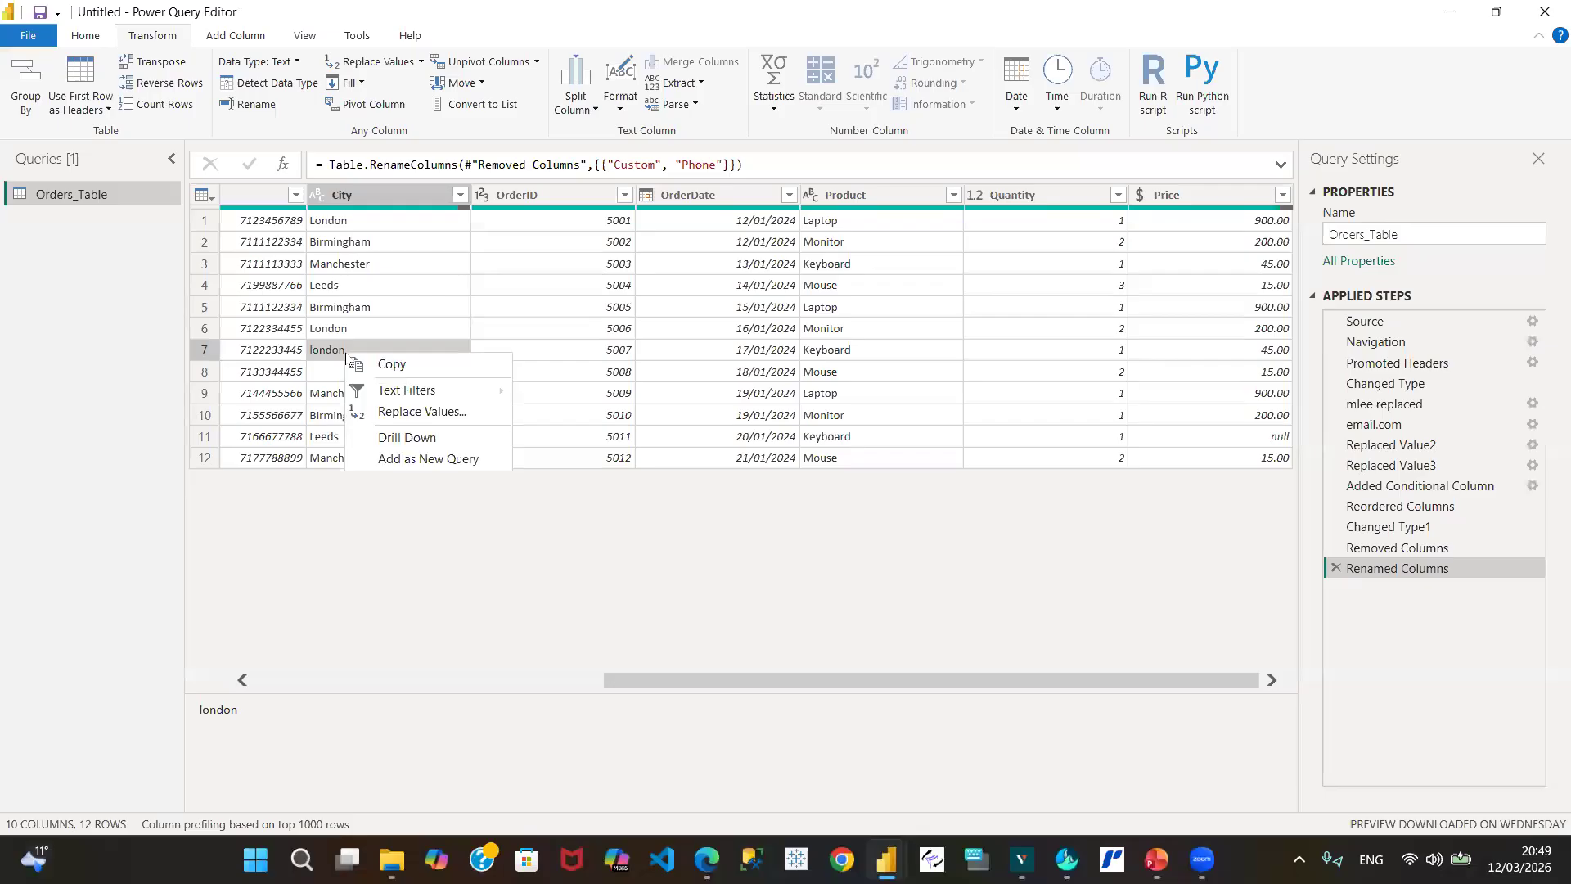
click(405, 414)
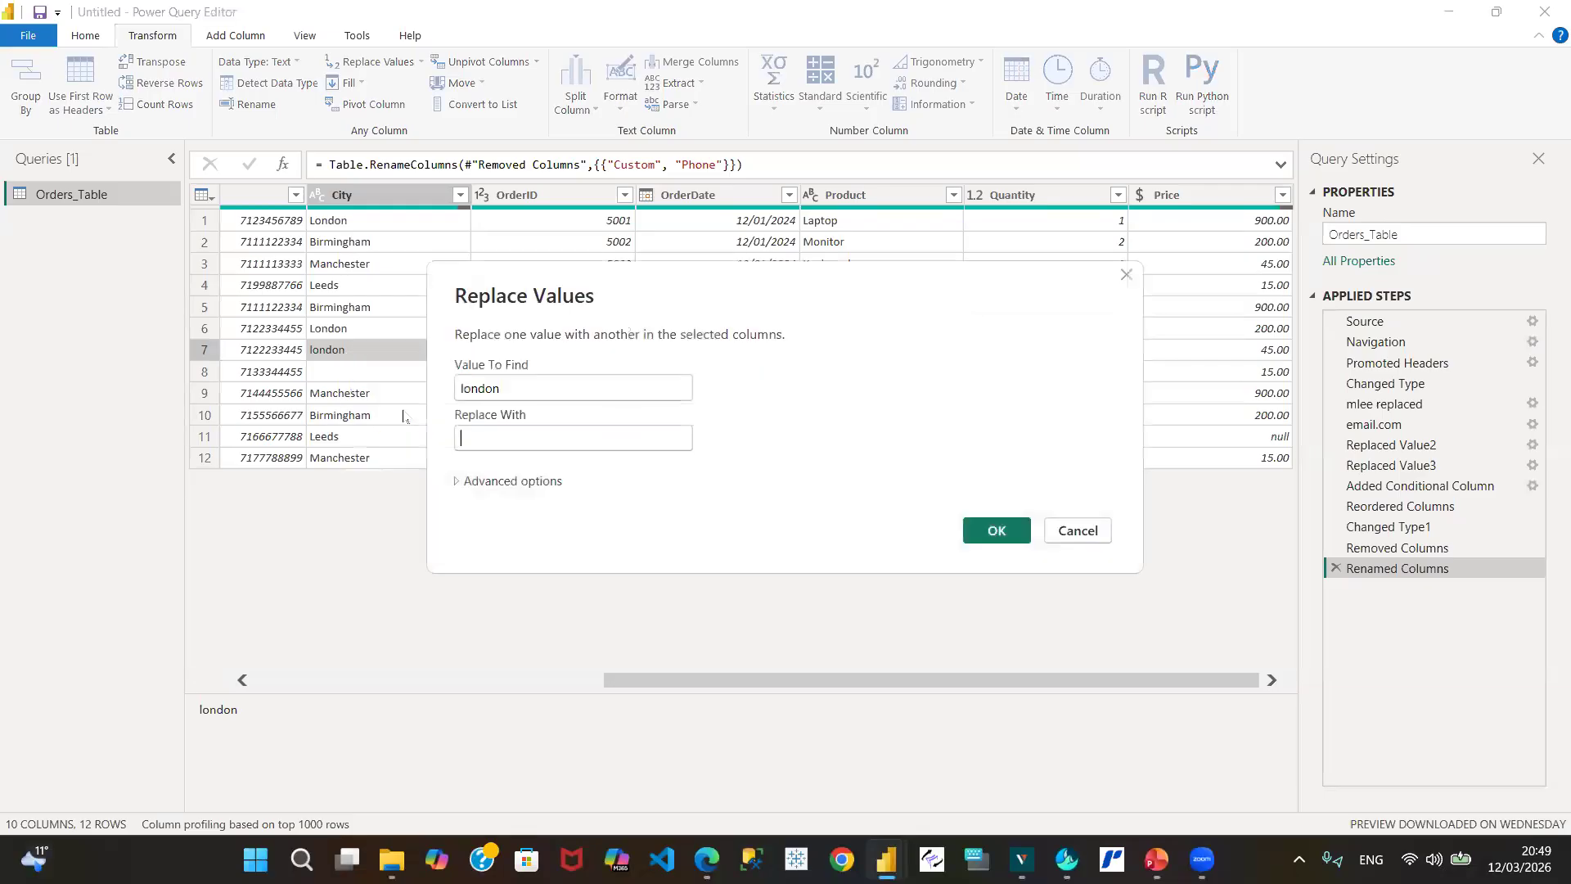
click(487, 435)
text(Lo)
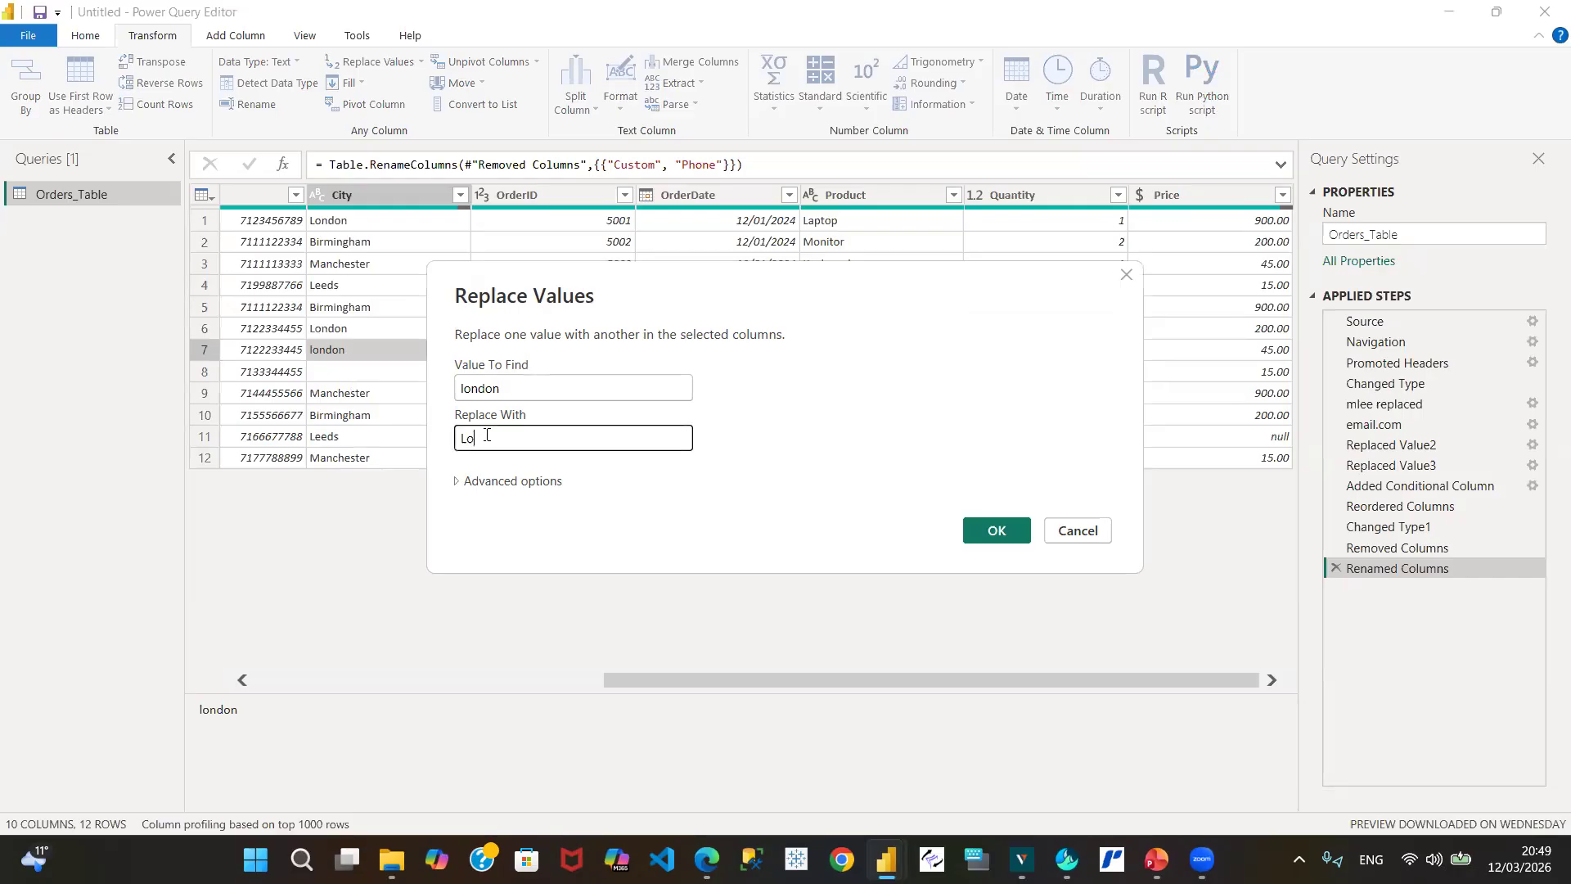
text(ndon)
click(997, 531)
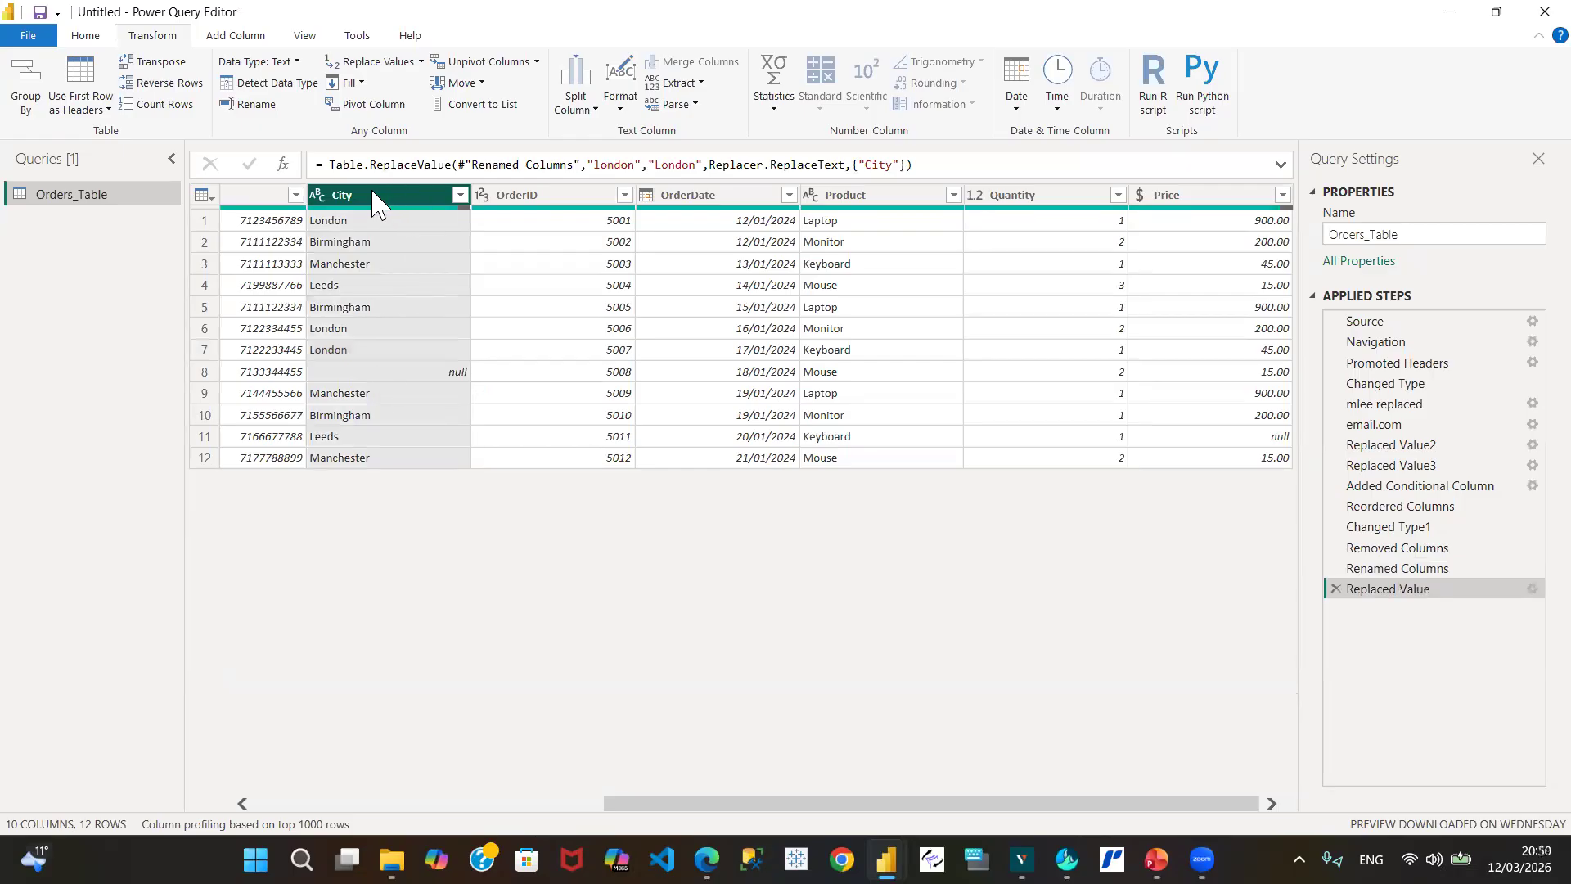
Step: From the Renamed Columns step, insert Capitalize Each Word on the City column
click(1418, 570)
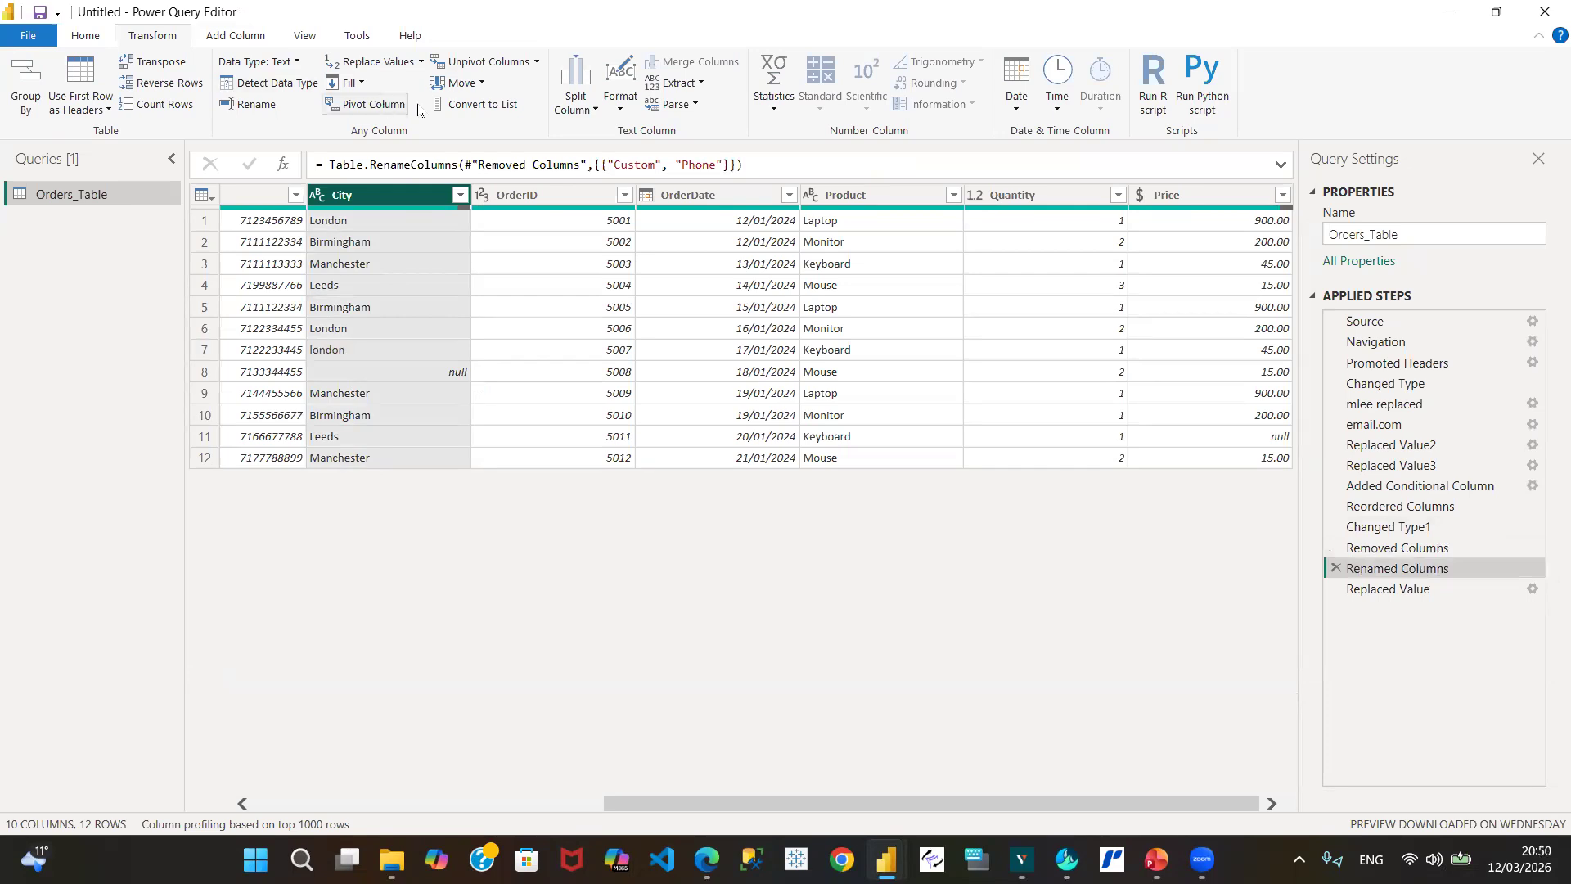
click(619, 112)
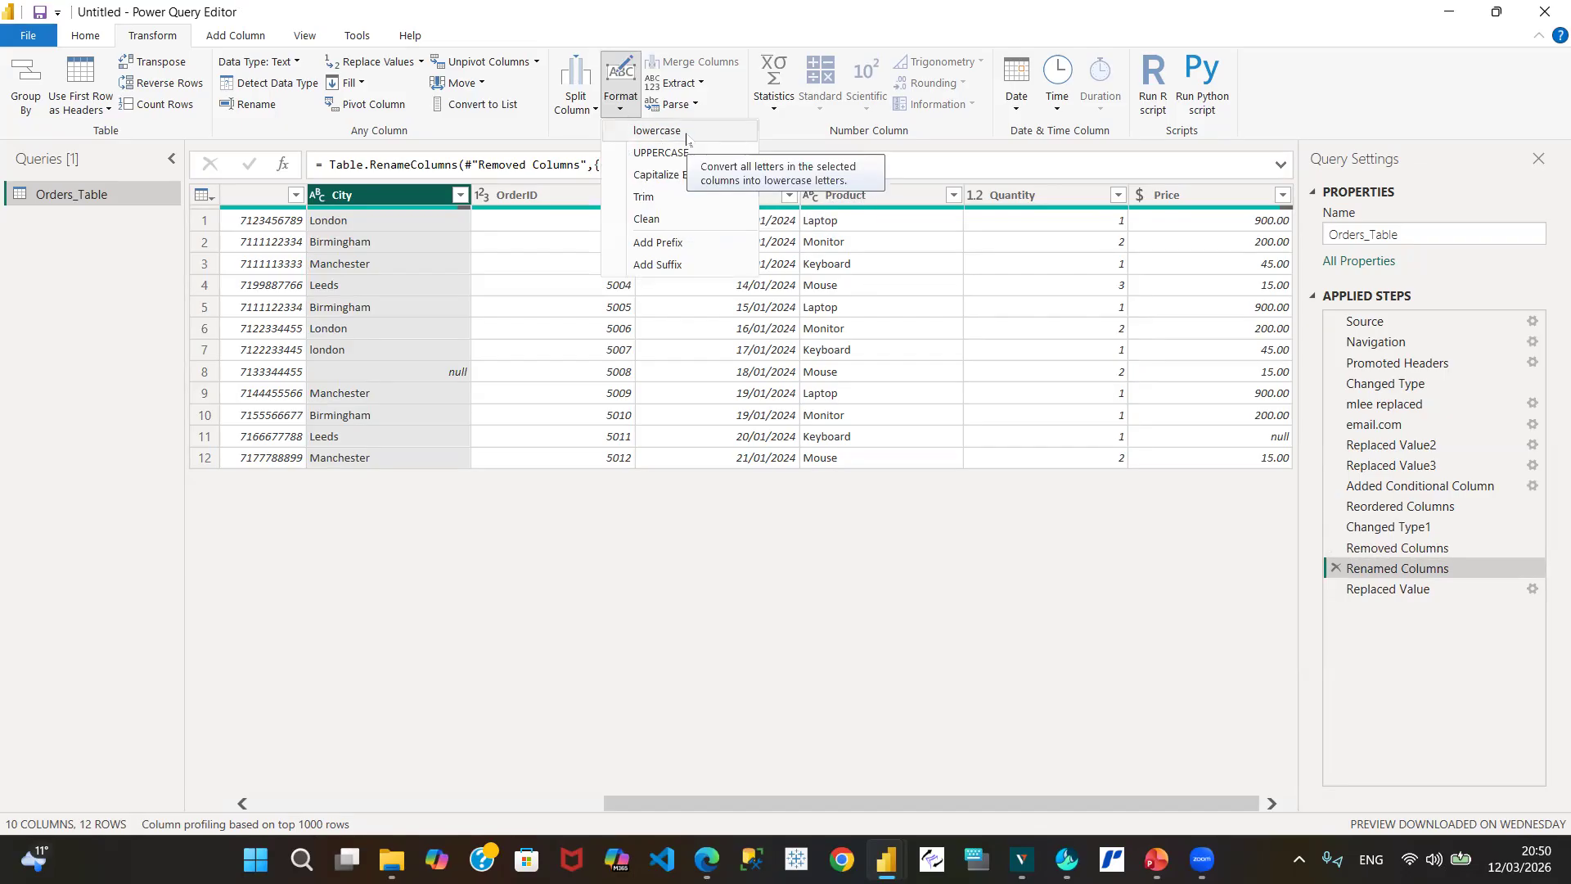
click(666, 175)
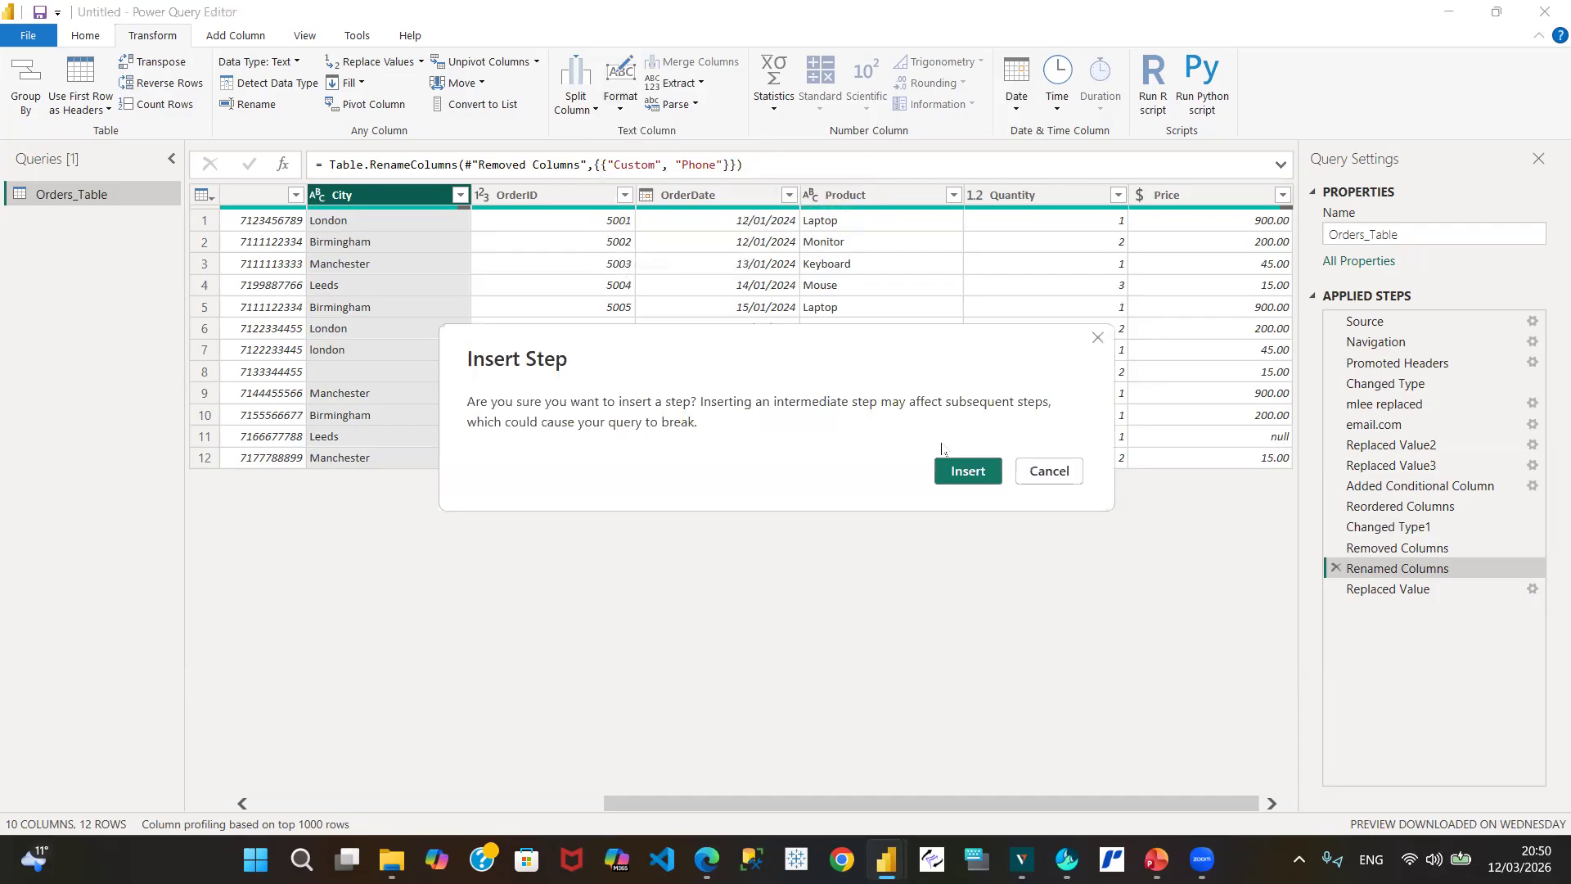
click(968, 471)
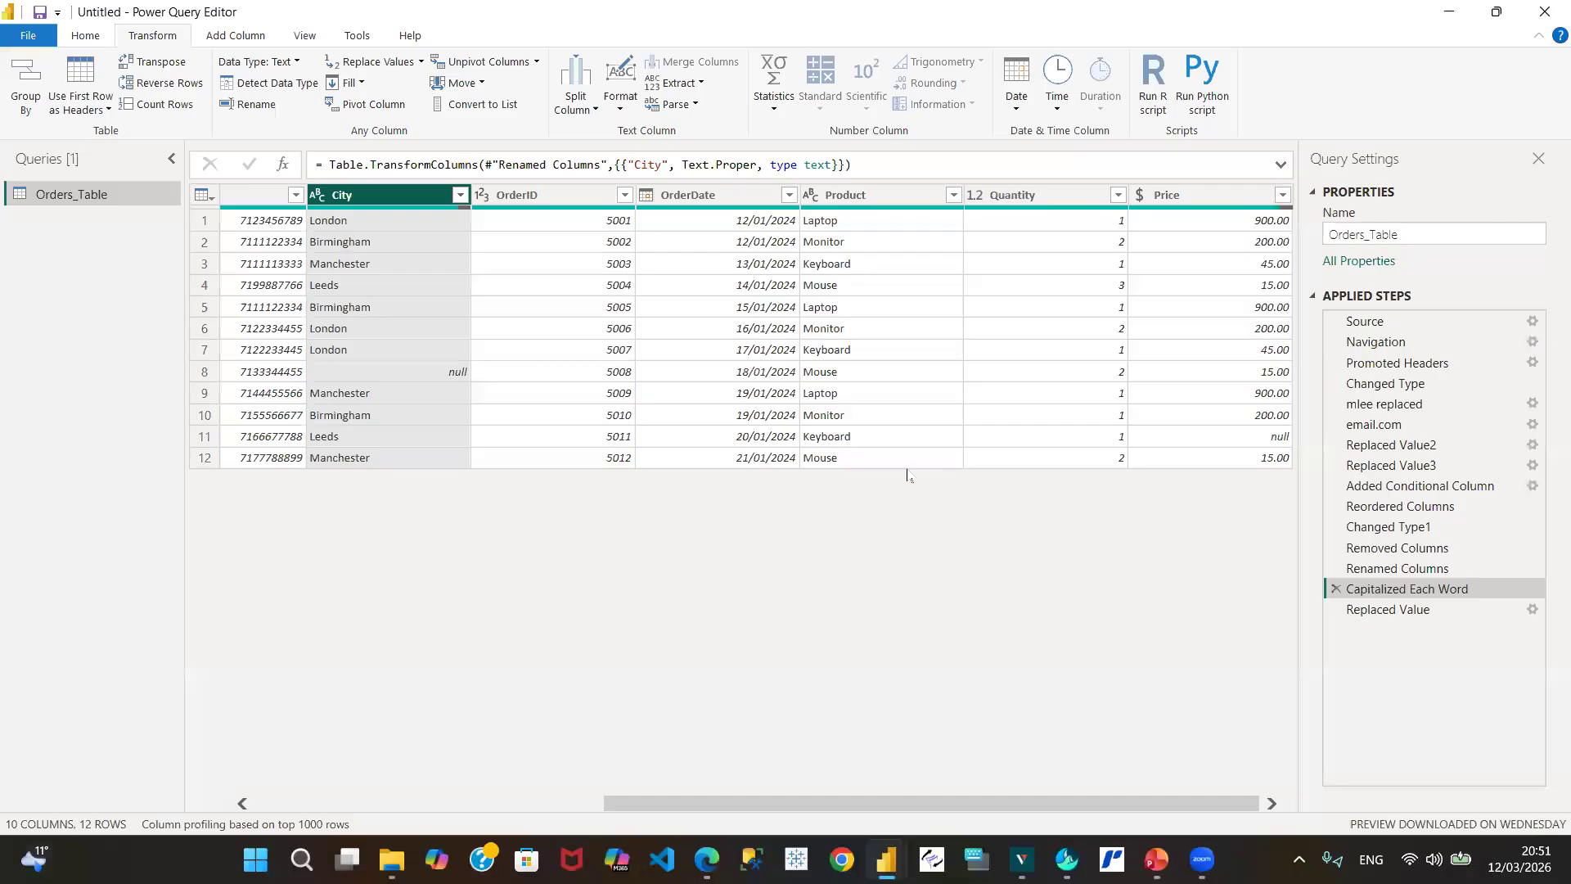
Step: Remove the london-to-London Replaced Value step from Applied Steps
click(1428, 614)
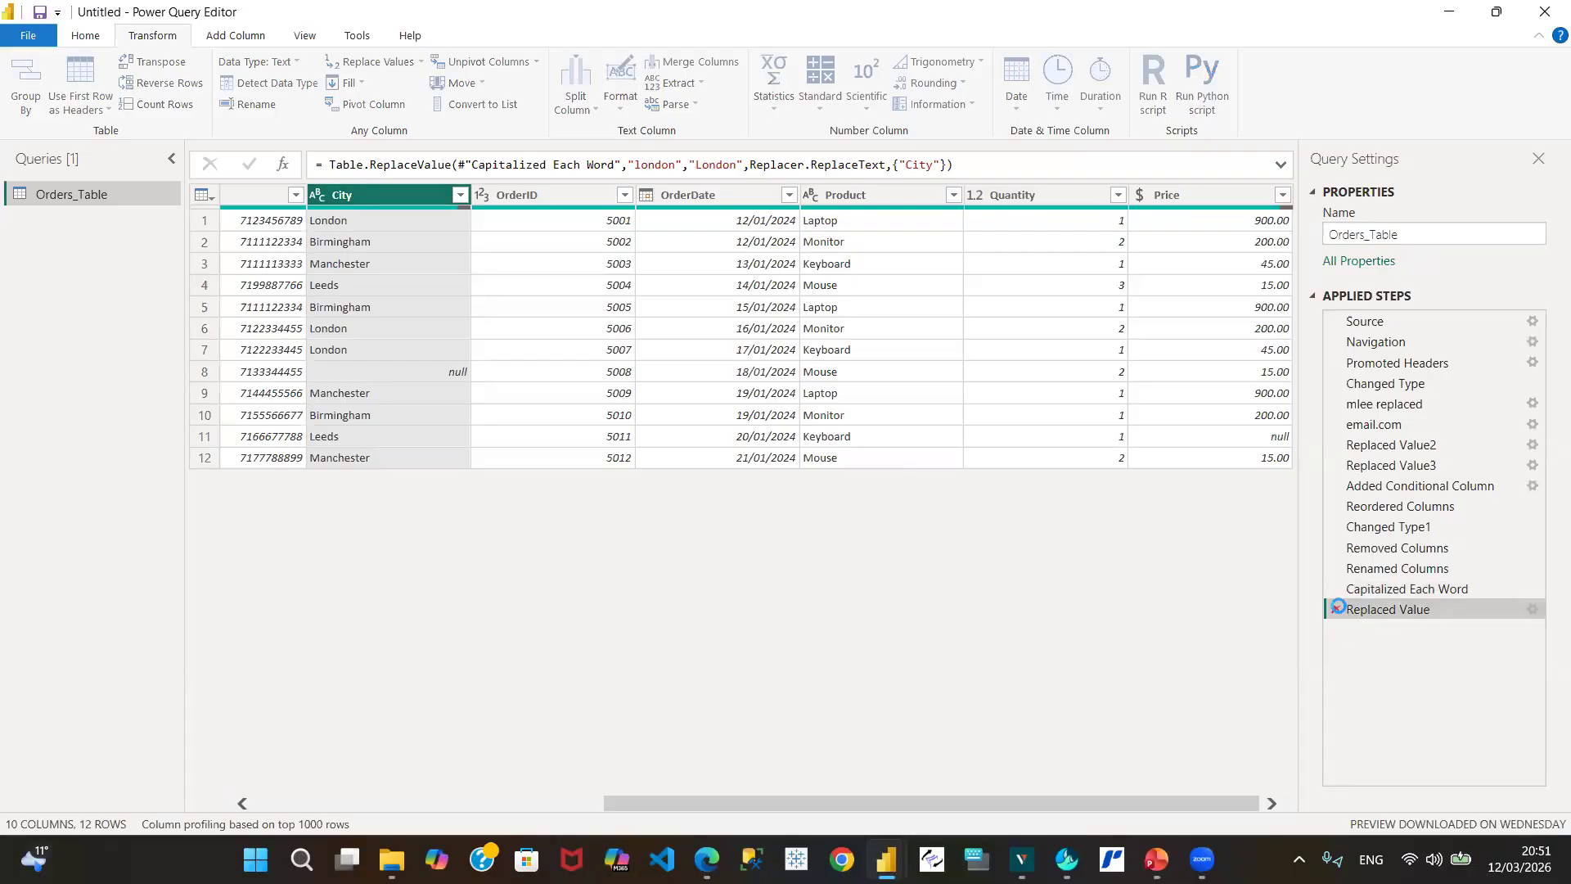
click(1335, 609)
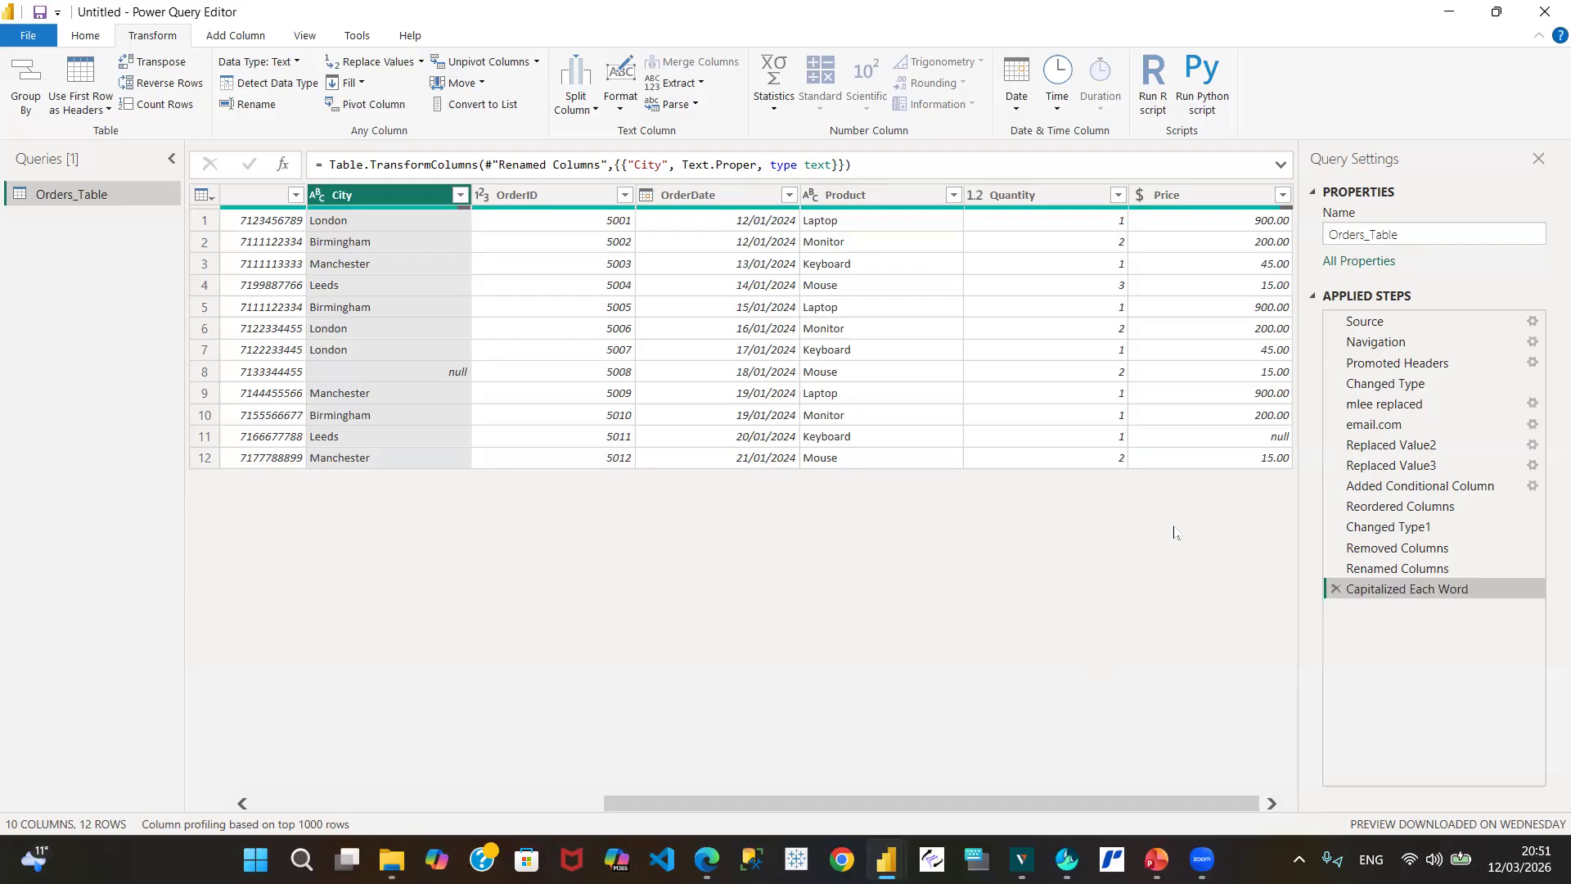
click(1496, 152)
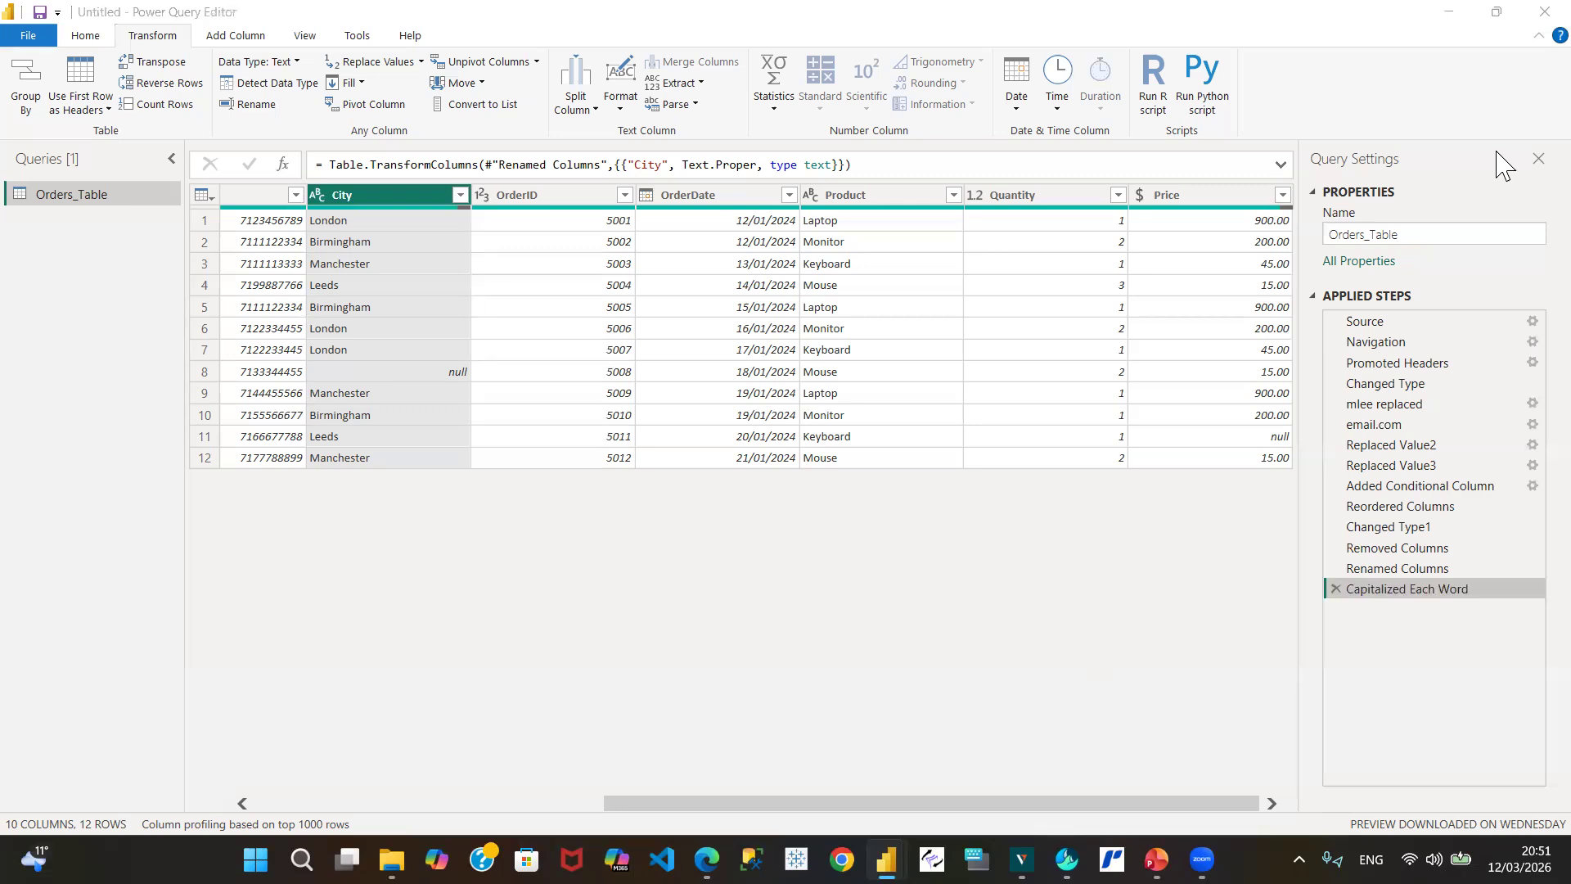